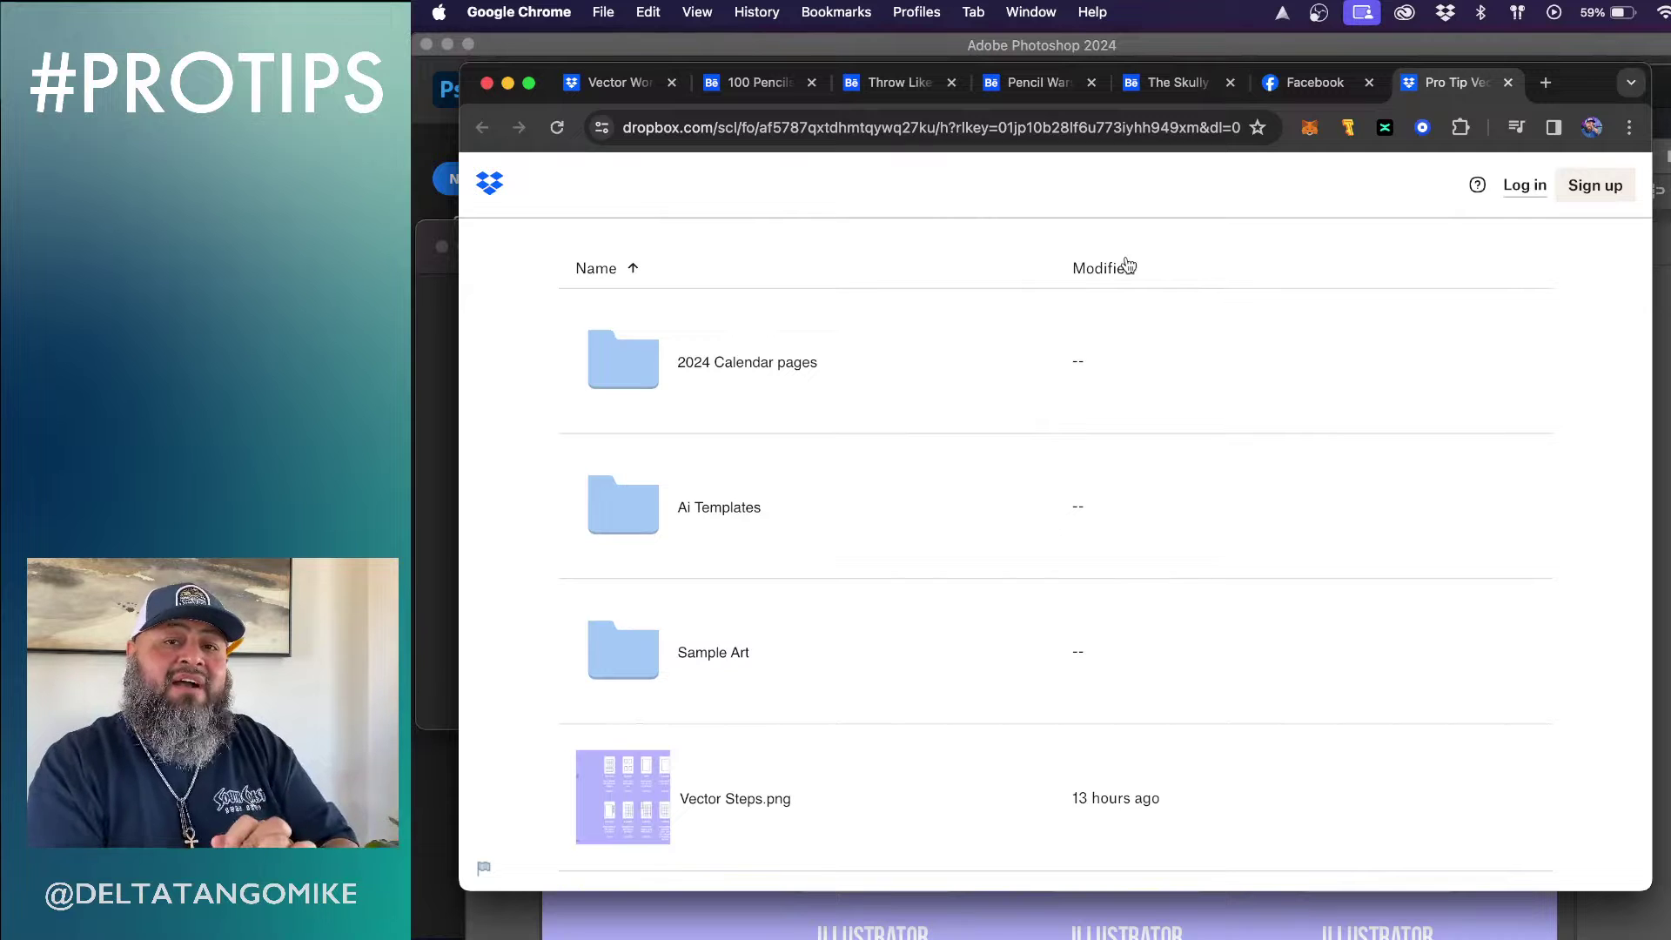
# Look through the shared Dropbox folder down to Vector Steps.png and Vector Workflow Details.docx
pyautogui.scroll(-2, 1128, 265)
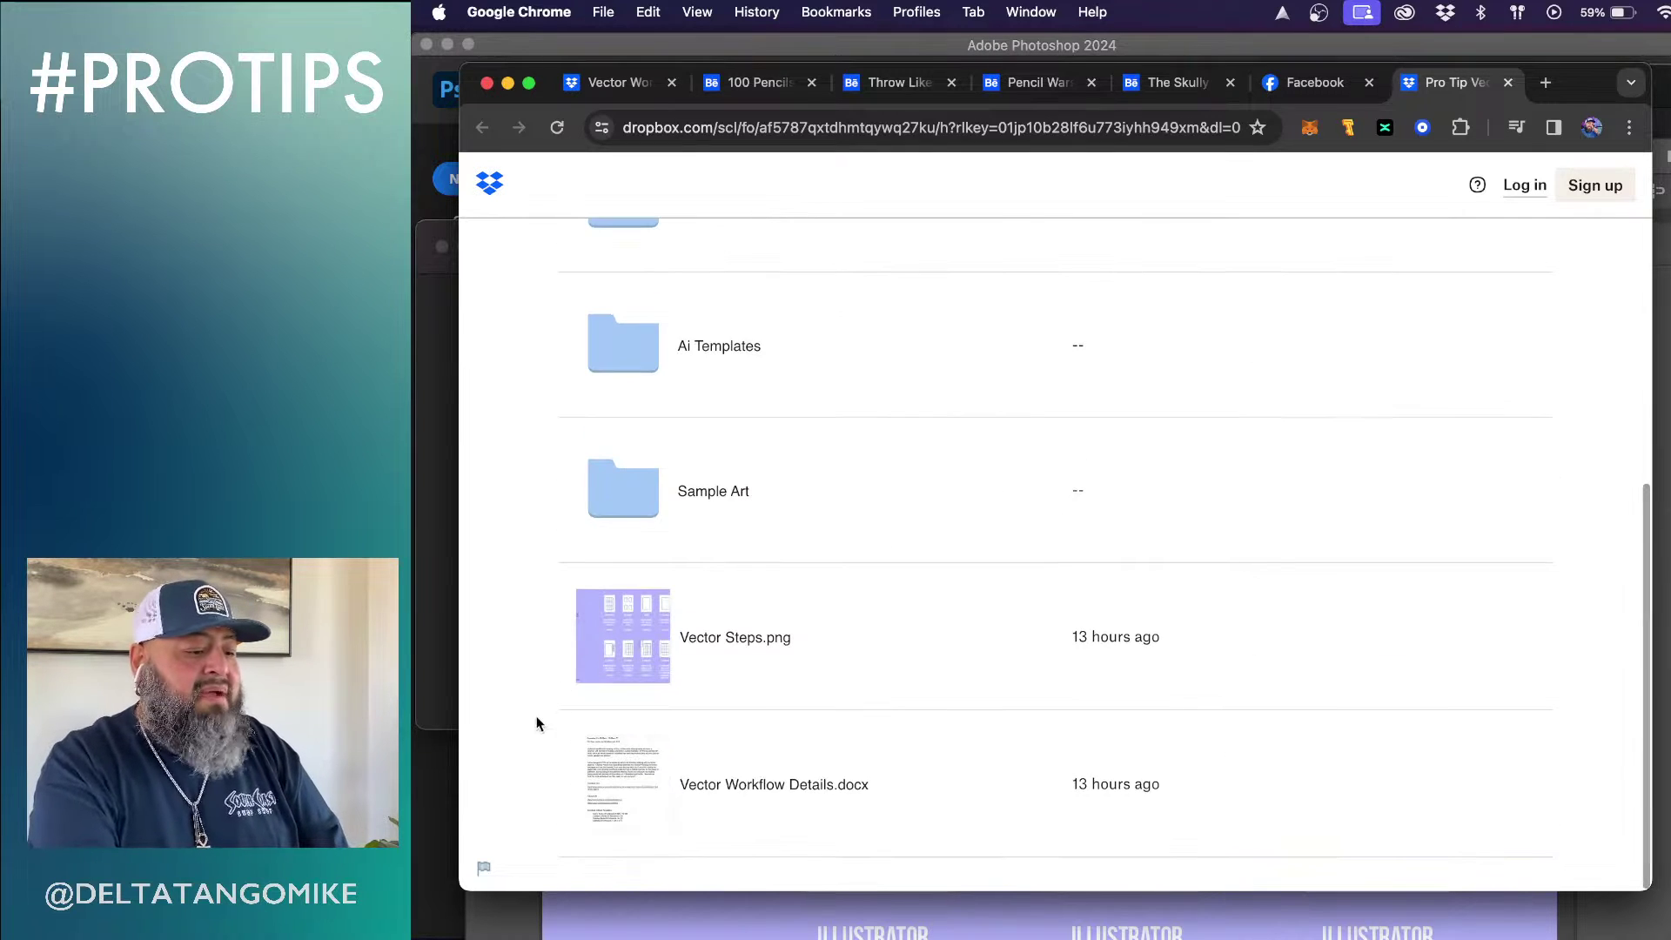
pyautogui.moveTo(778, 641)
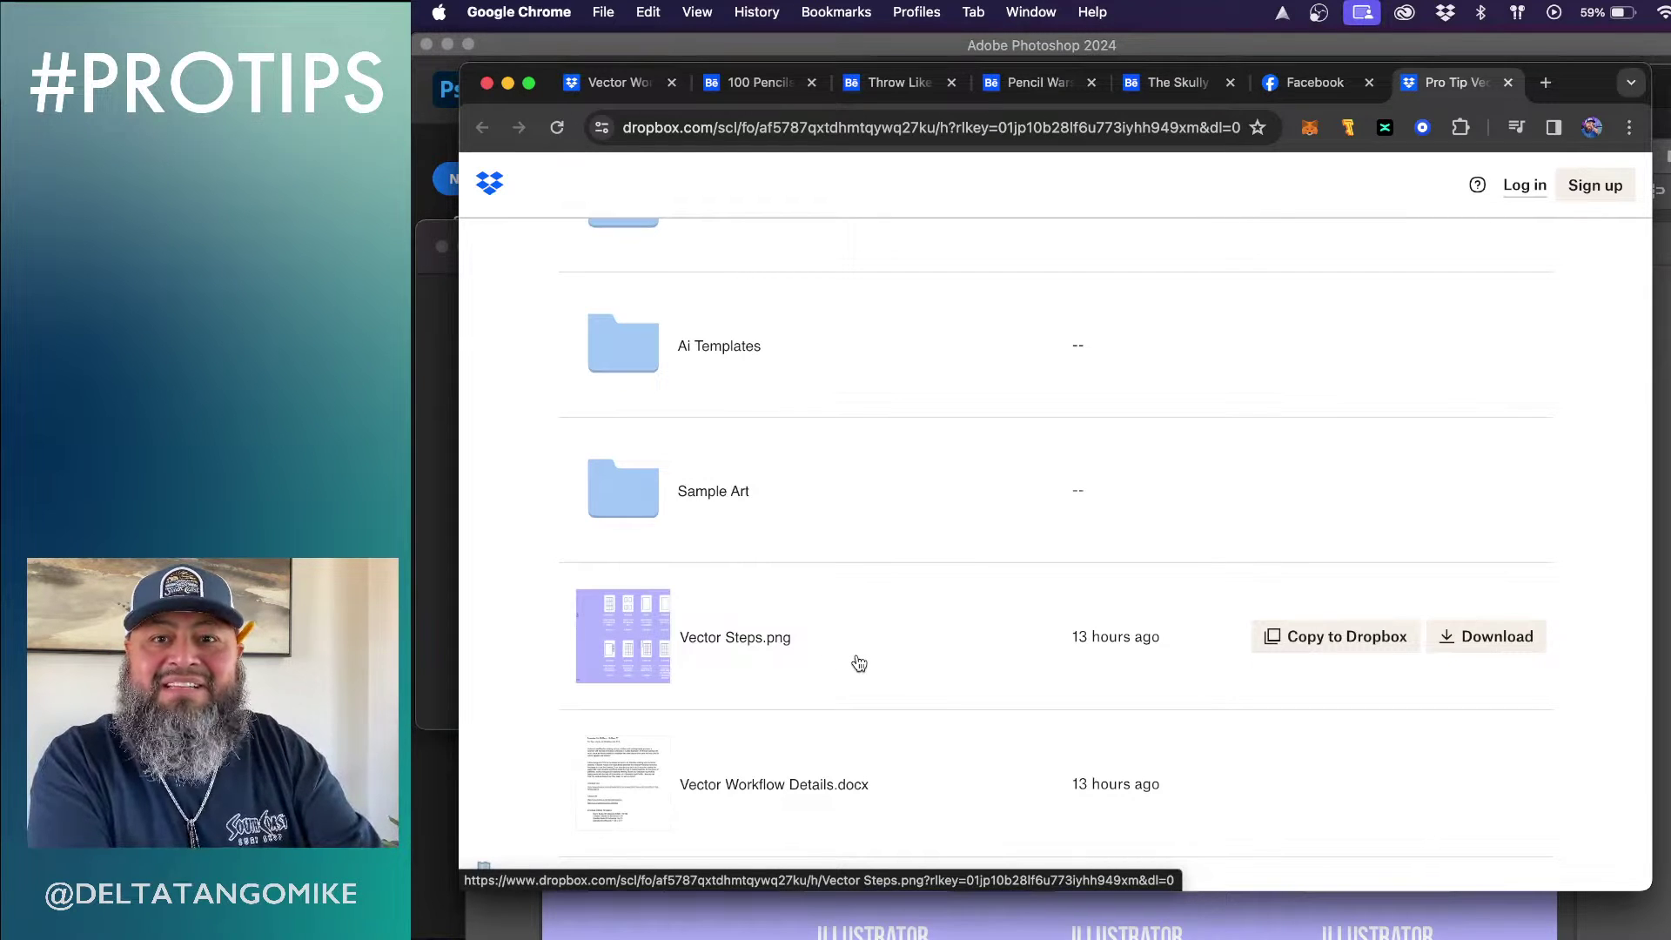
pyautogui.moveTo(770, 783)
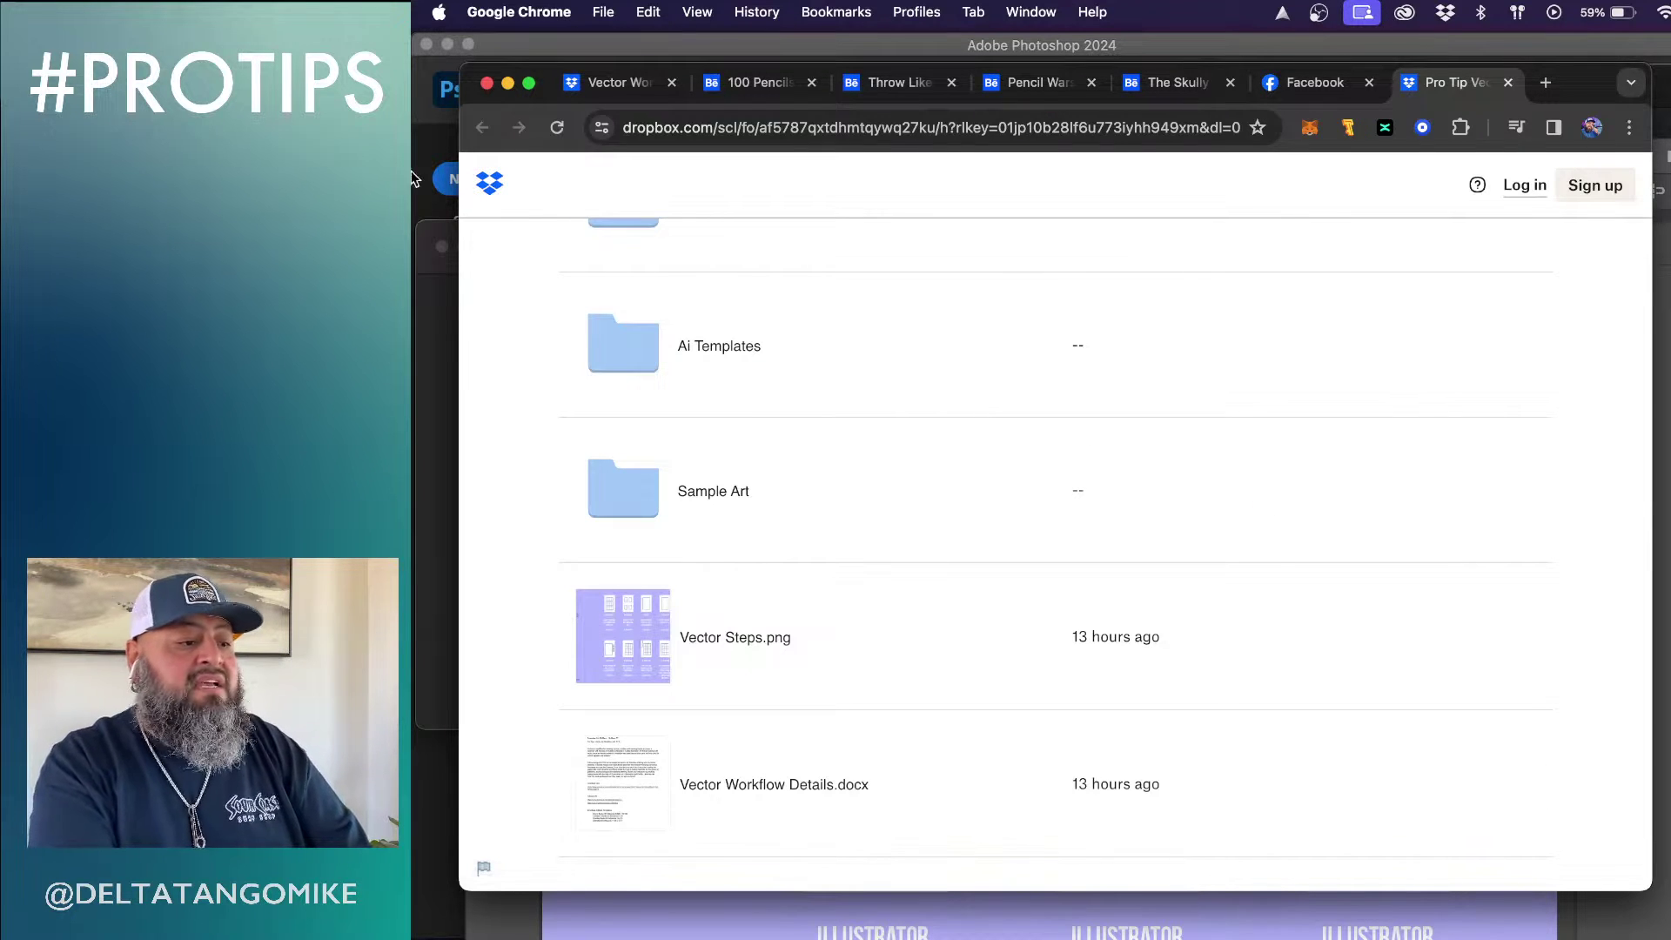
# Read the Vector Workflow Details document, from the introduction through the book templates to the sample page links and the 8 Step Workflow
pyautogui.click(614, 82)
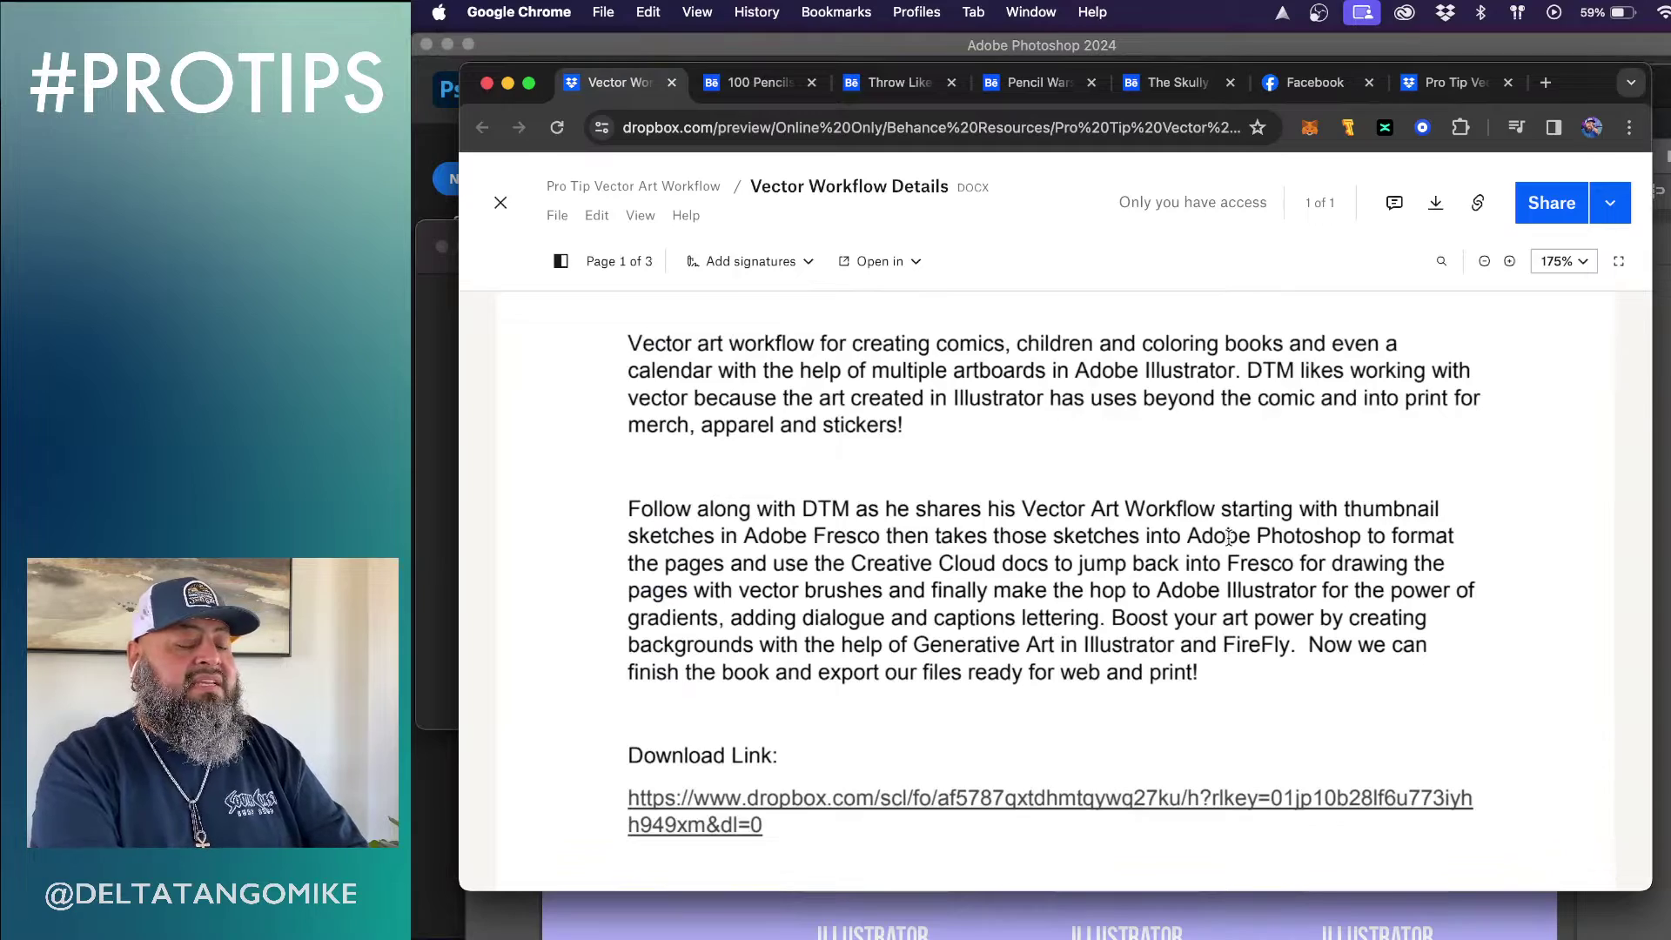
pyautogui.scroll(2, 1229, 536)
pyautogui.scroll(-5, 1229, 536)
pyautogui.scroll(-4, 1229, 539)
pyautogui.scroll(-2, 1229, 542)
pyautogui.scroll(-2, 1229, 535)
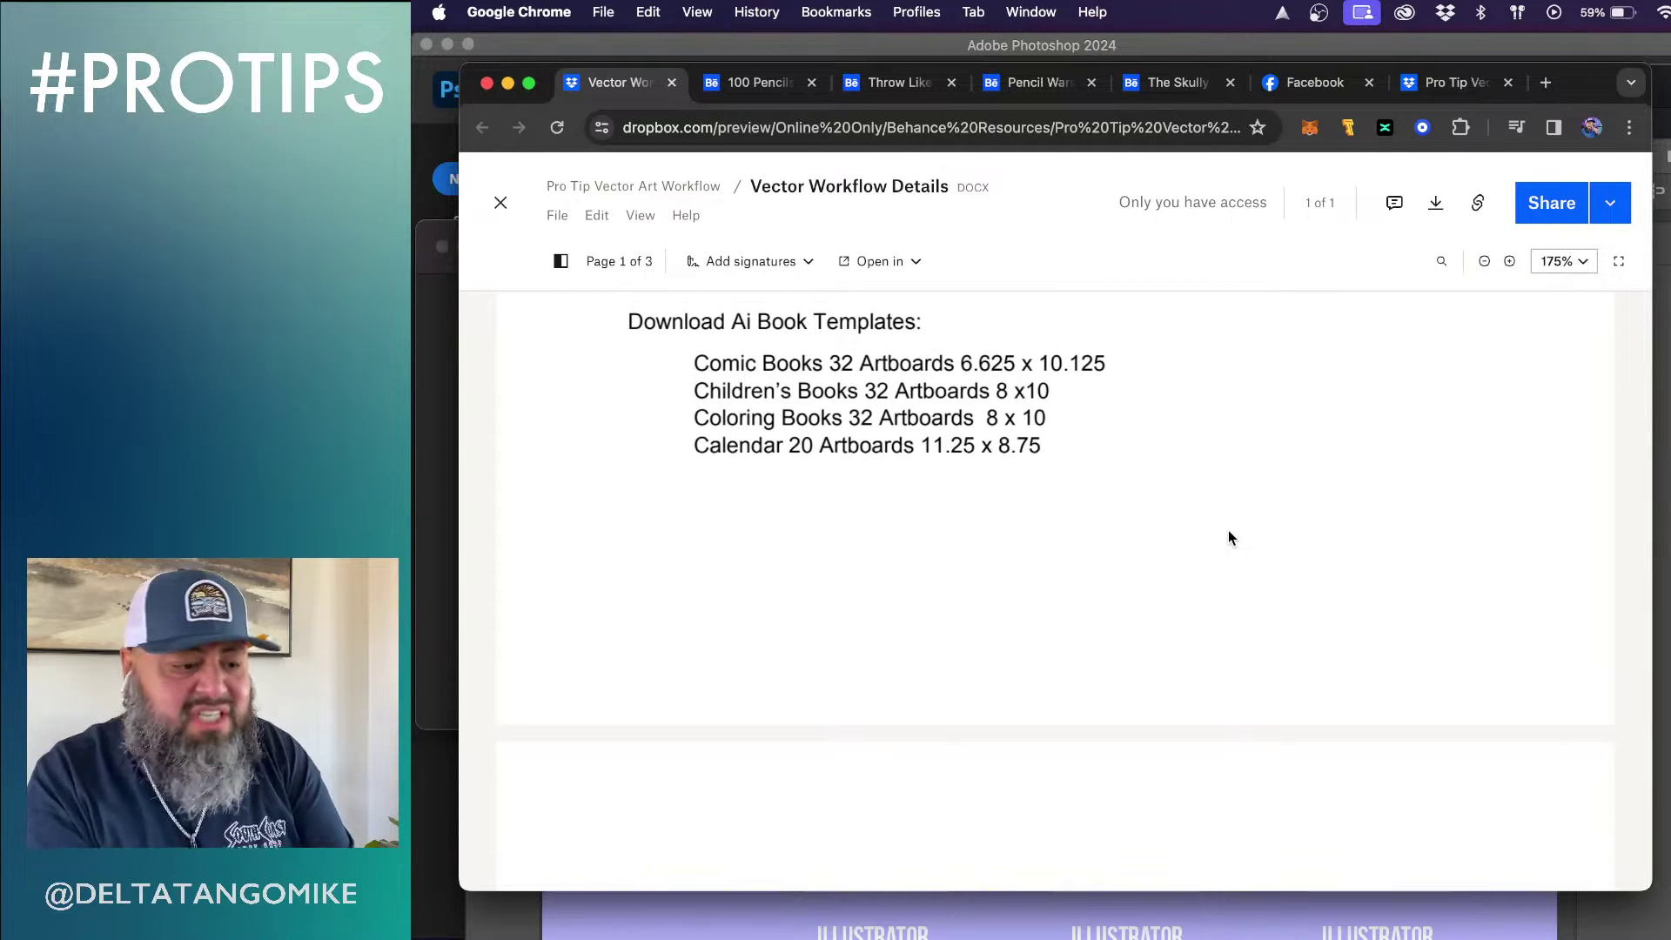
pyautogui.scroll(-10, 1229, 532)
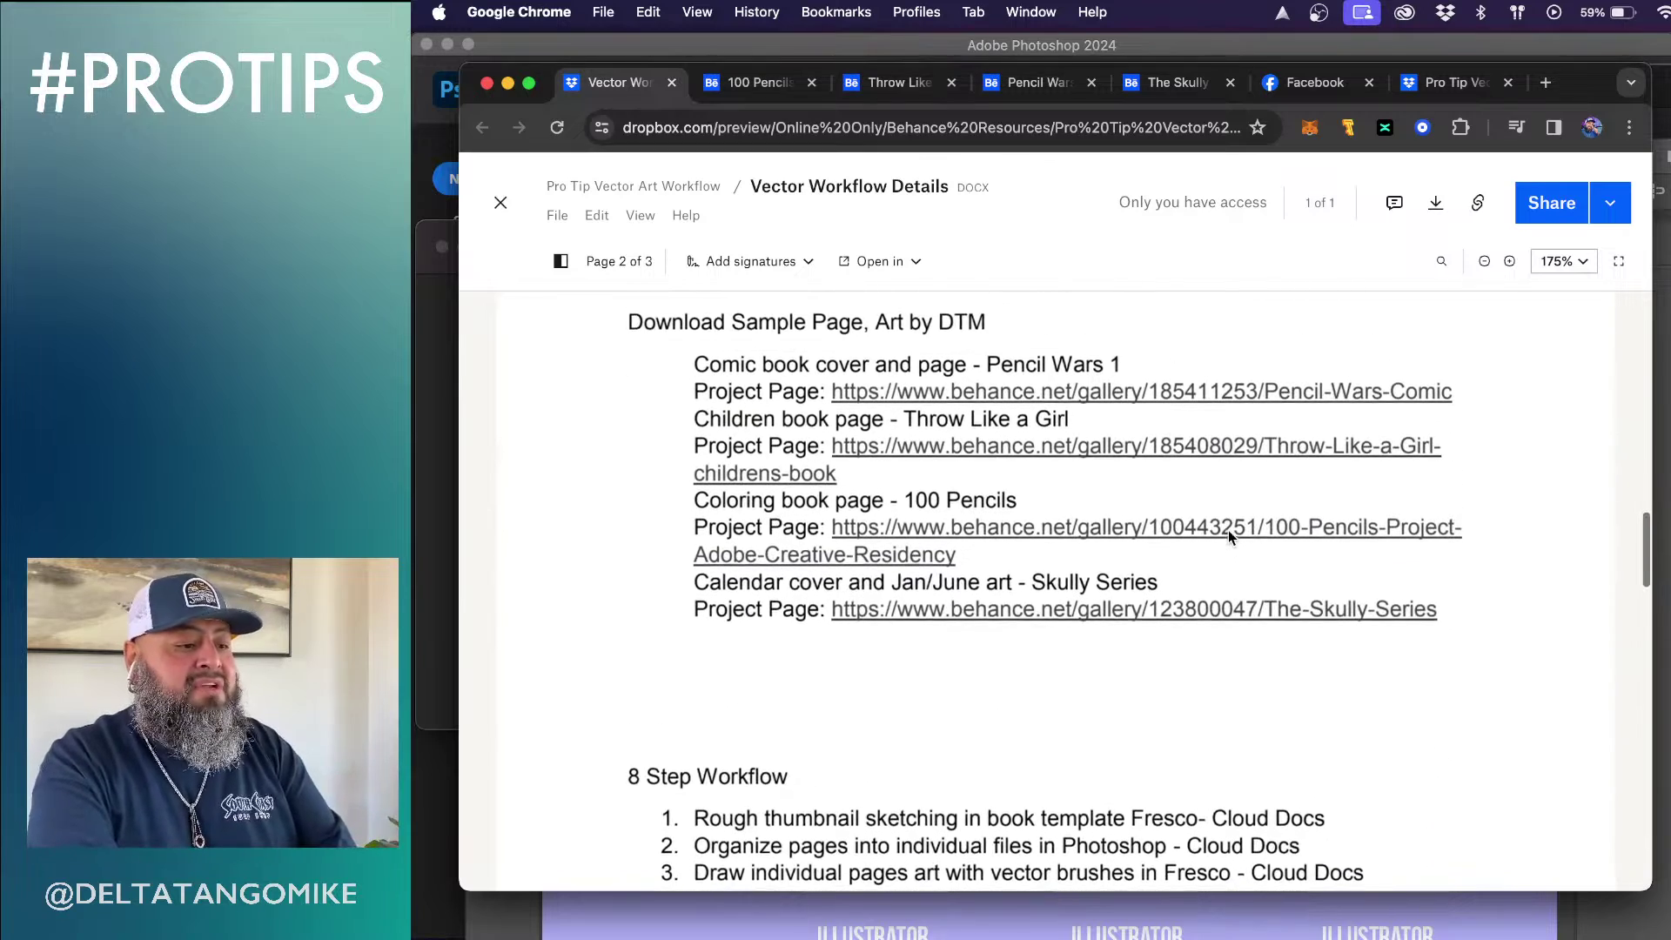
pyautogui.scroll(1, 1229, 533)
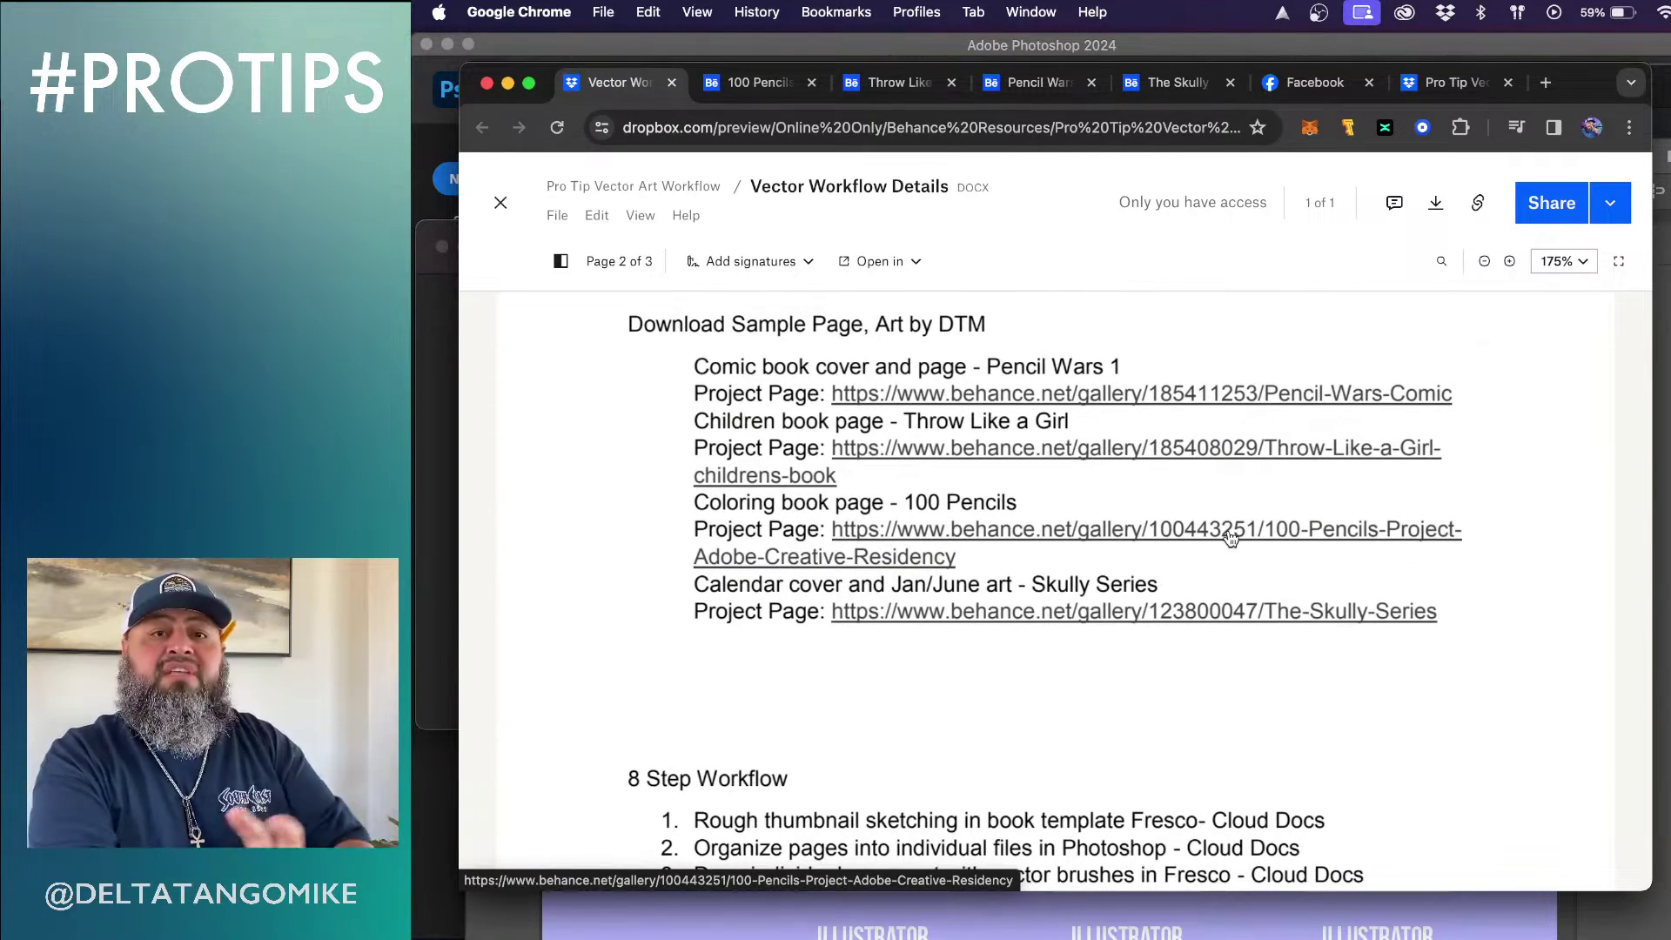
# View the Behance project pages for 100 Pencils, Throw Like a Girl, Pencil Wars and The Skully Series in turn
pyautogui.click(766, 83)
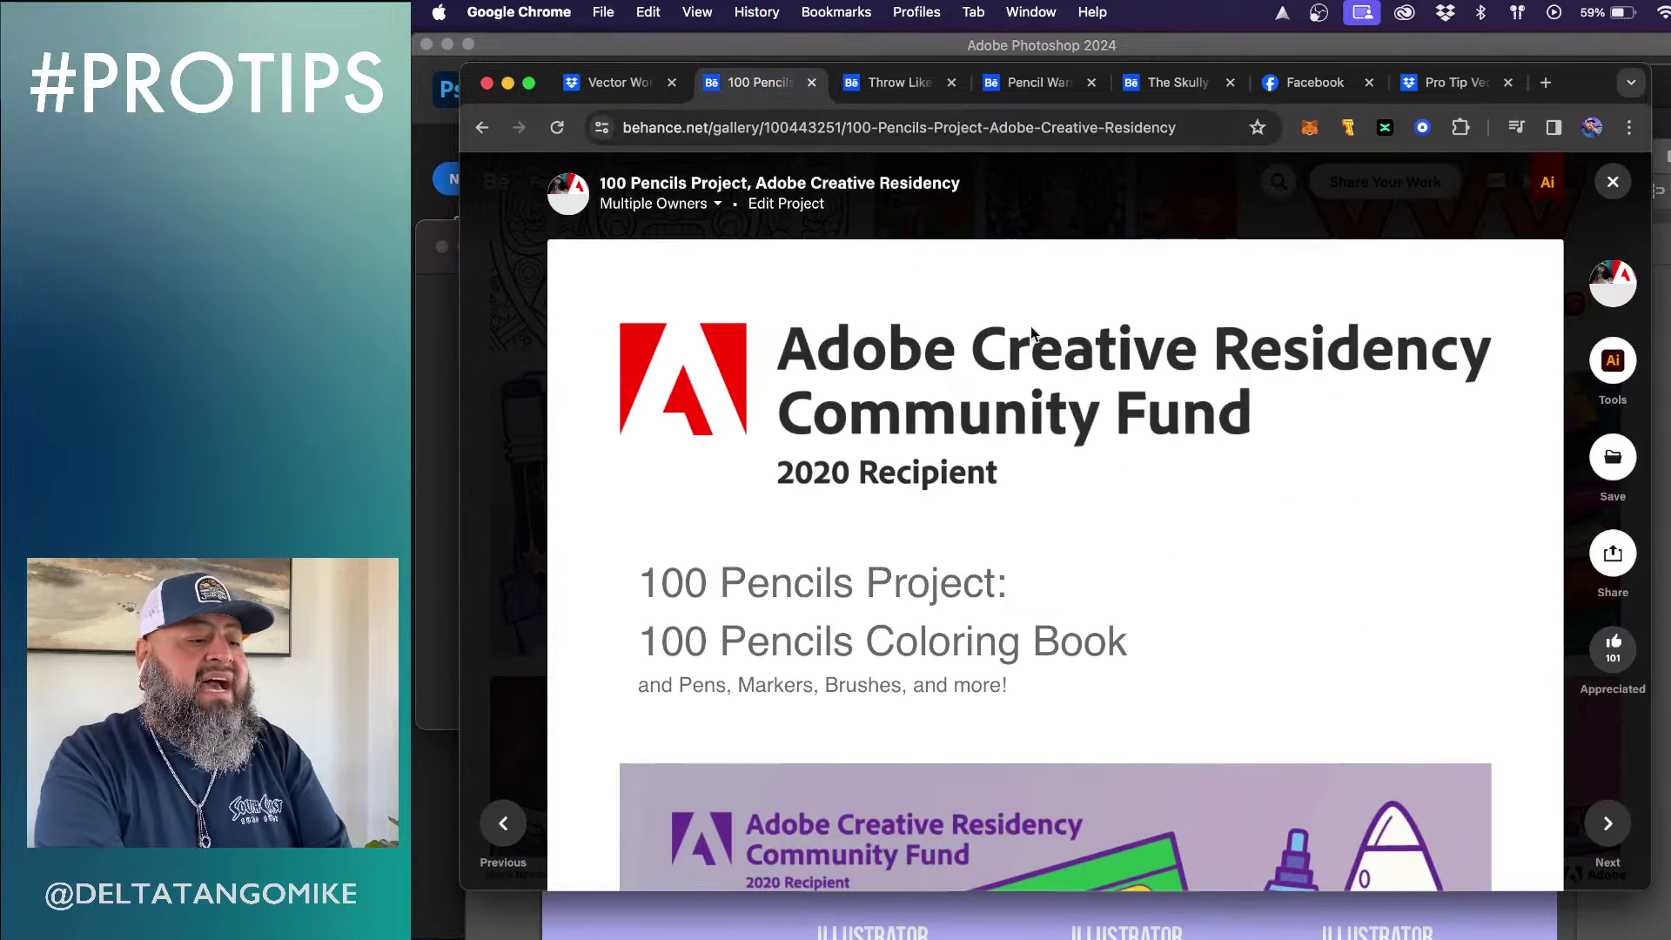
pyautogui.click(914, 83)
pyautogui.click(997, 90)
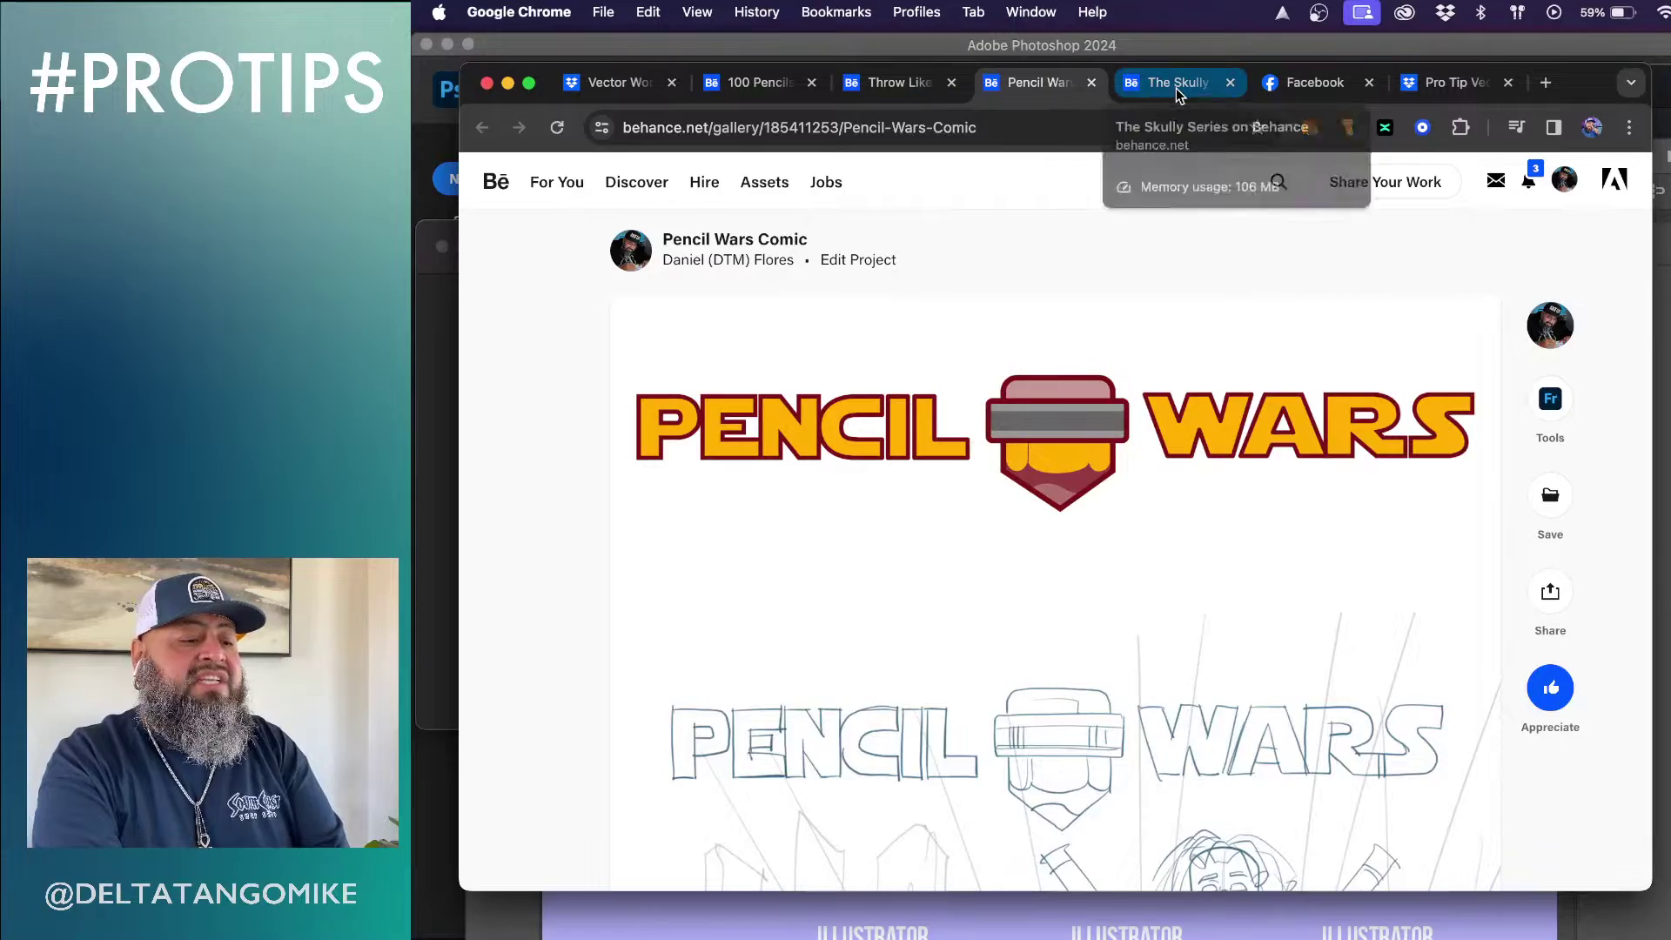
pyautogui.click(1177, 87)
pyautogui.scroll(-2, 1179, 548)
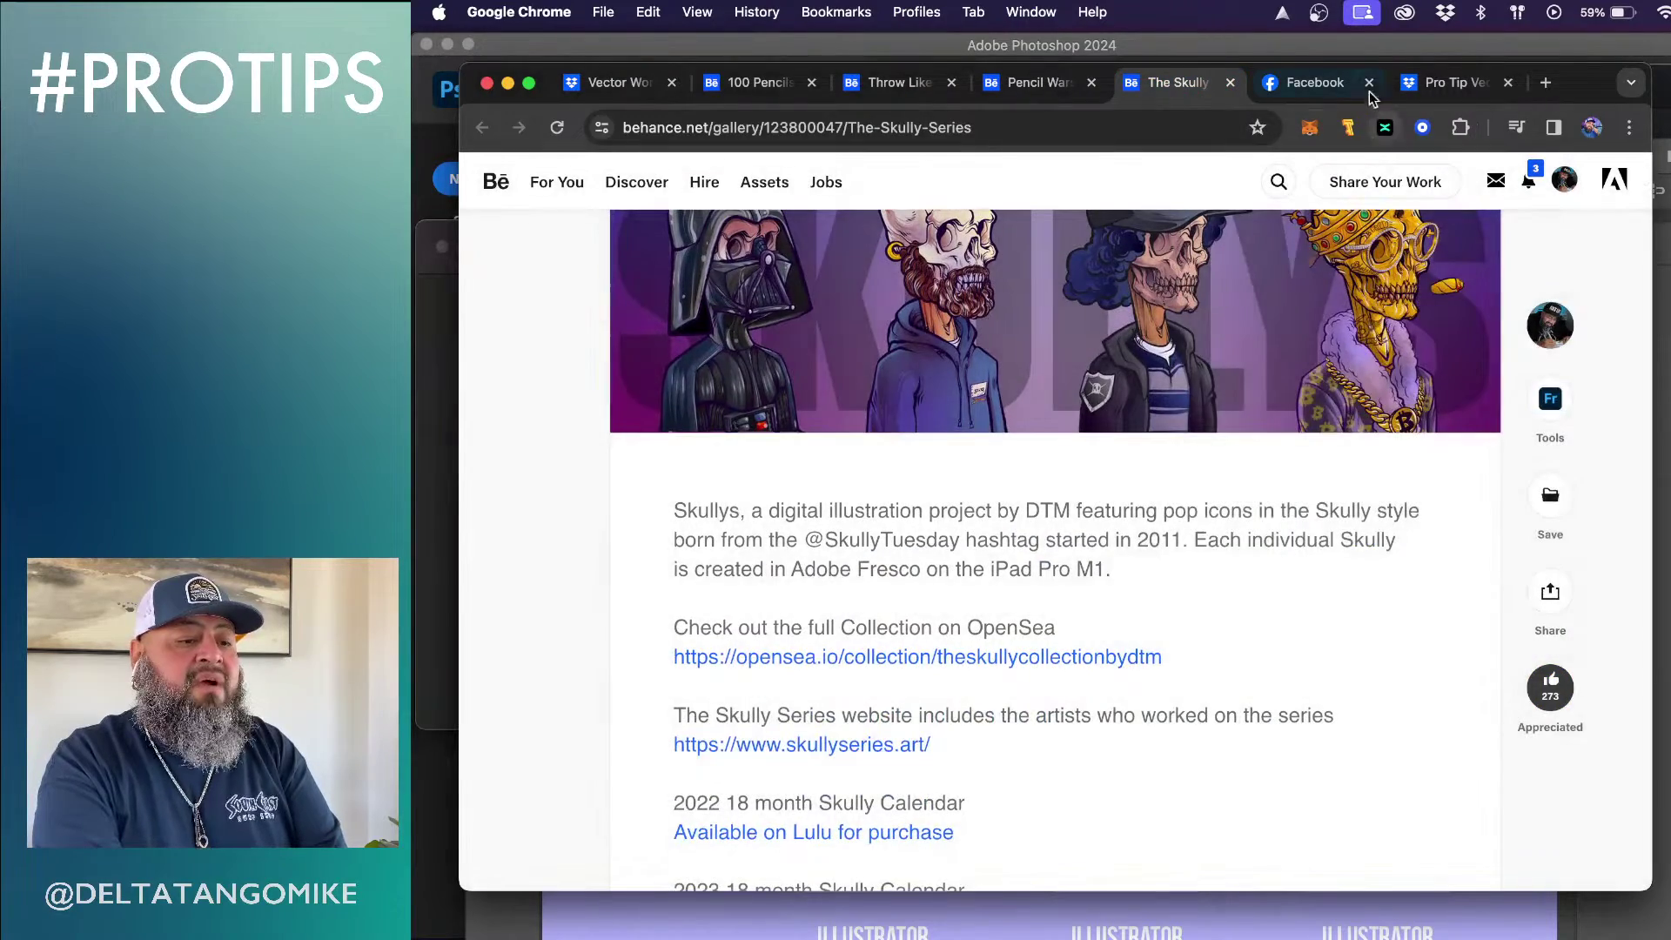
# Close the Facebook page and look over The Skully Series project page
pyautogui.click(1370, 83)
pyautogui.scroll(-2, 937, 551)
pyautogui.scroll(3, 936, 551)
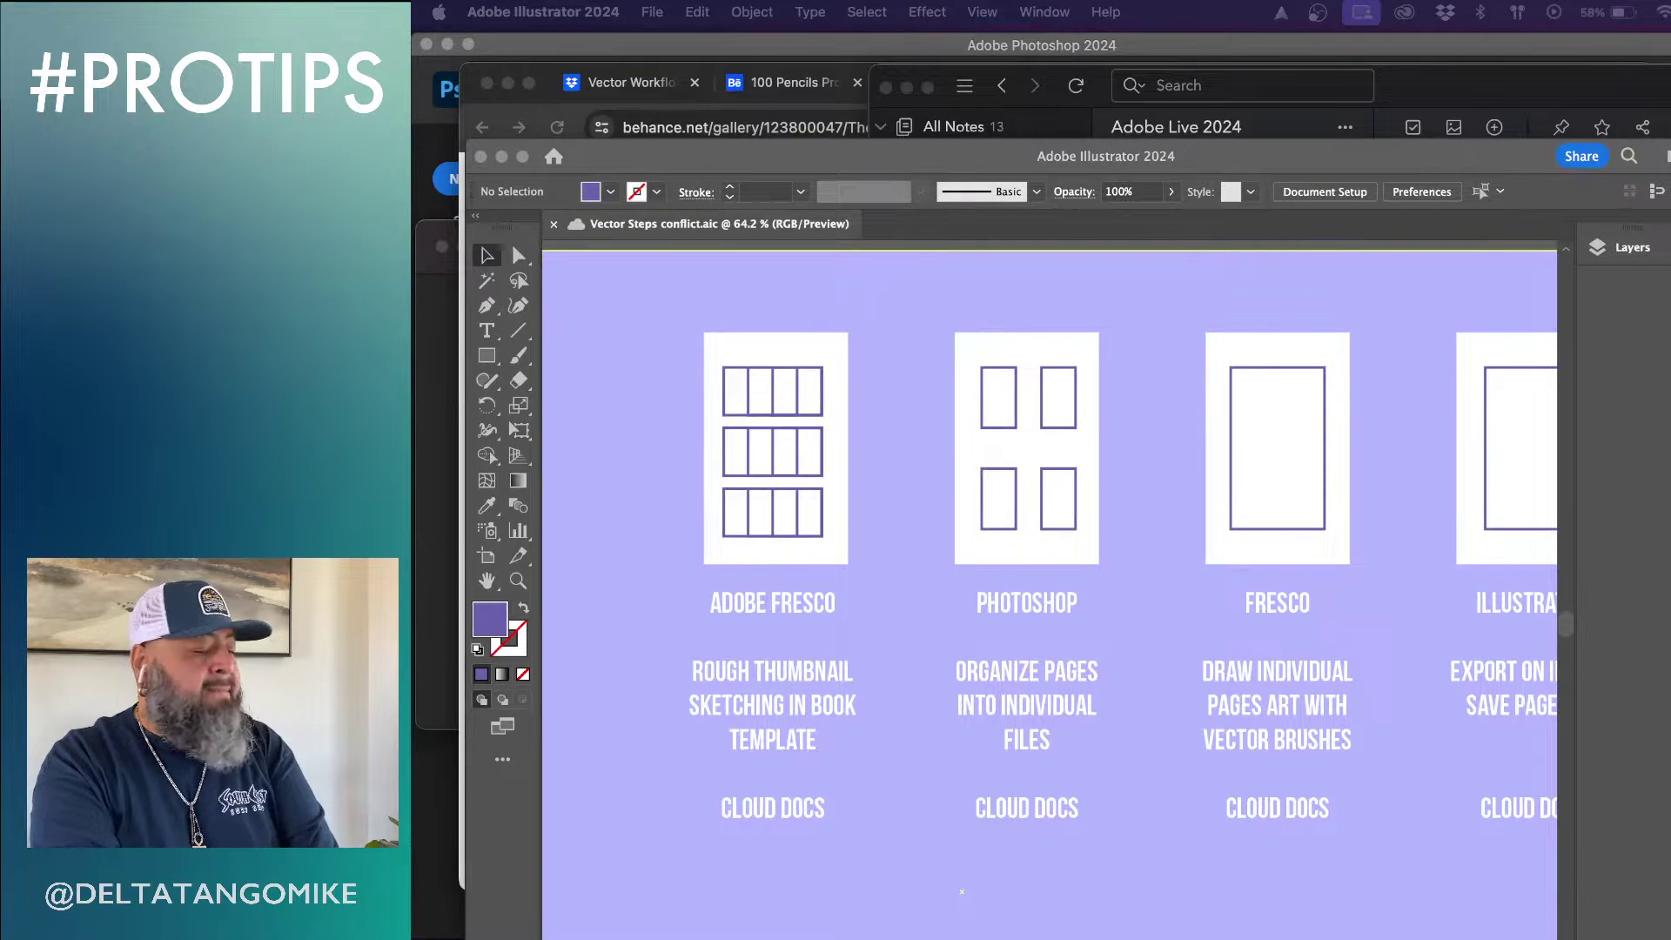
# Examine the first row of workflow steps in the Vector Steps conflict diagram
pyautogui.scroll(-2, 921, 716)
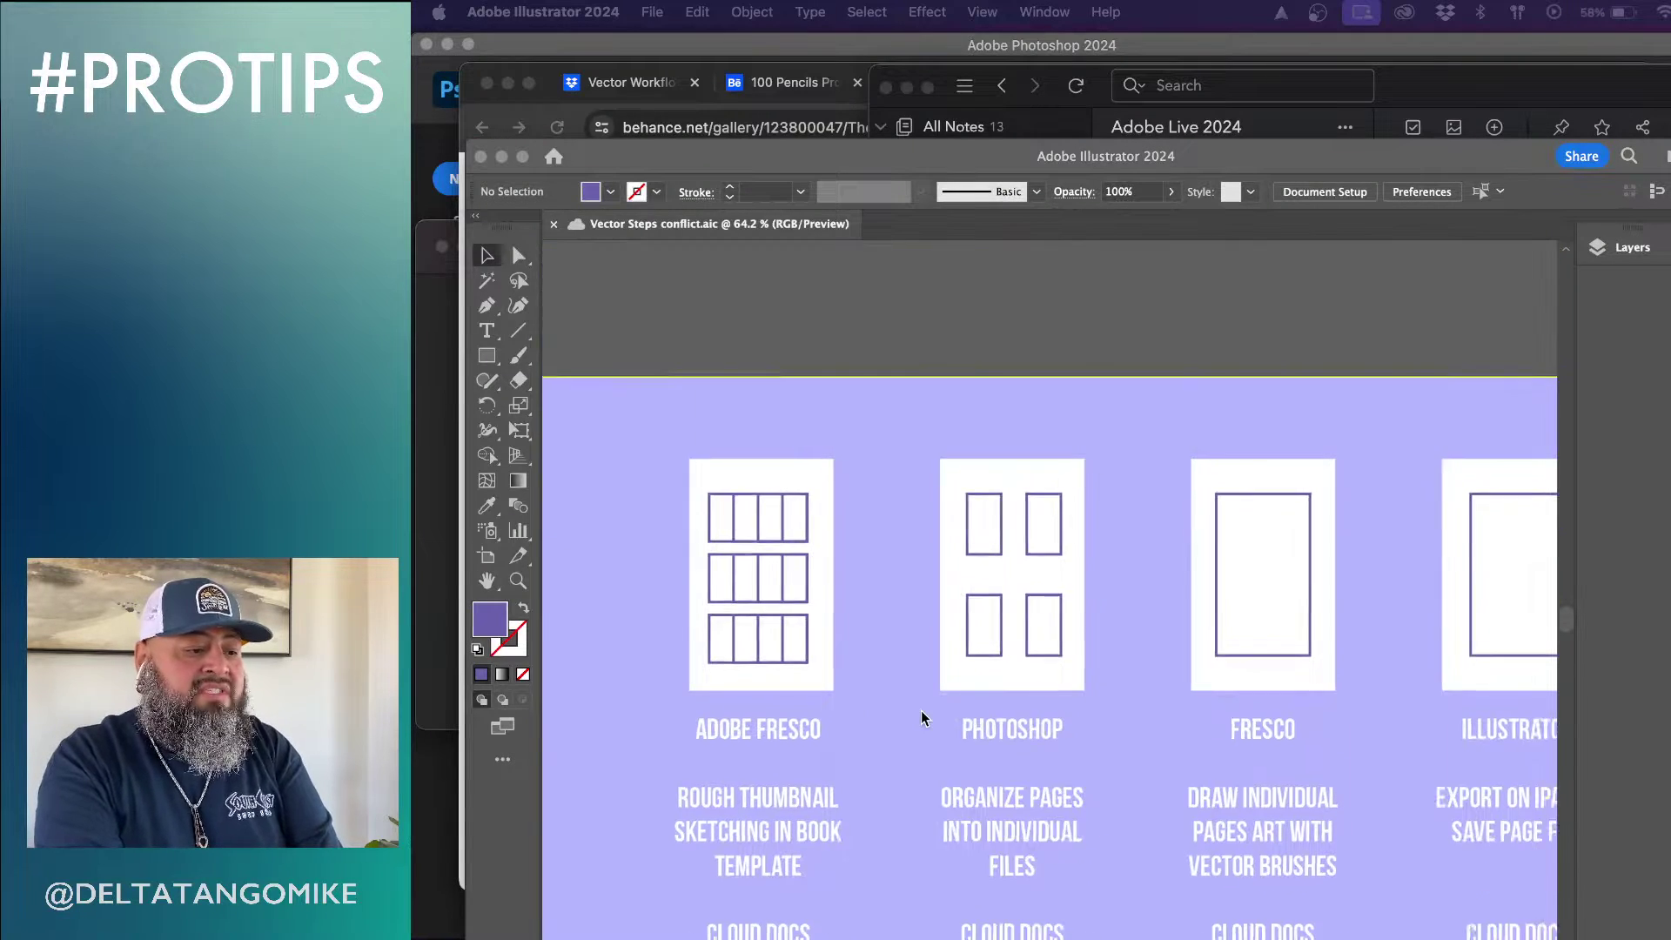
pyautogui.scroll(2, 921, 718)
pyautogui.scroll(-2, 921, 717)
pyautogui.hscroll(1, 921, 717)
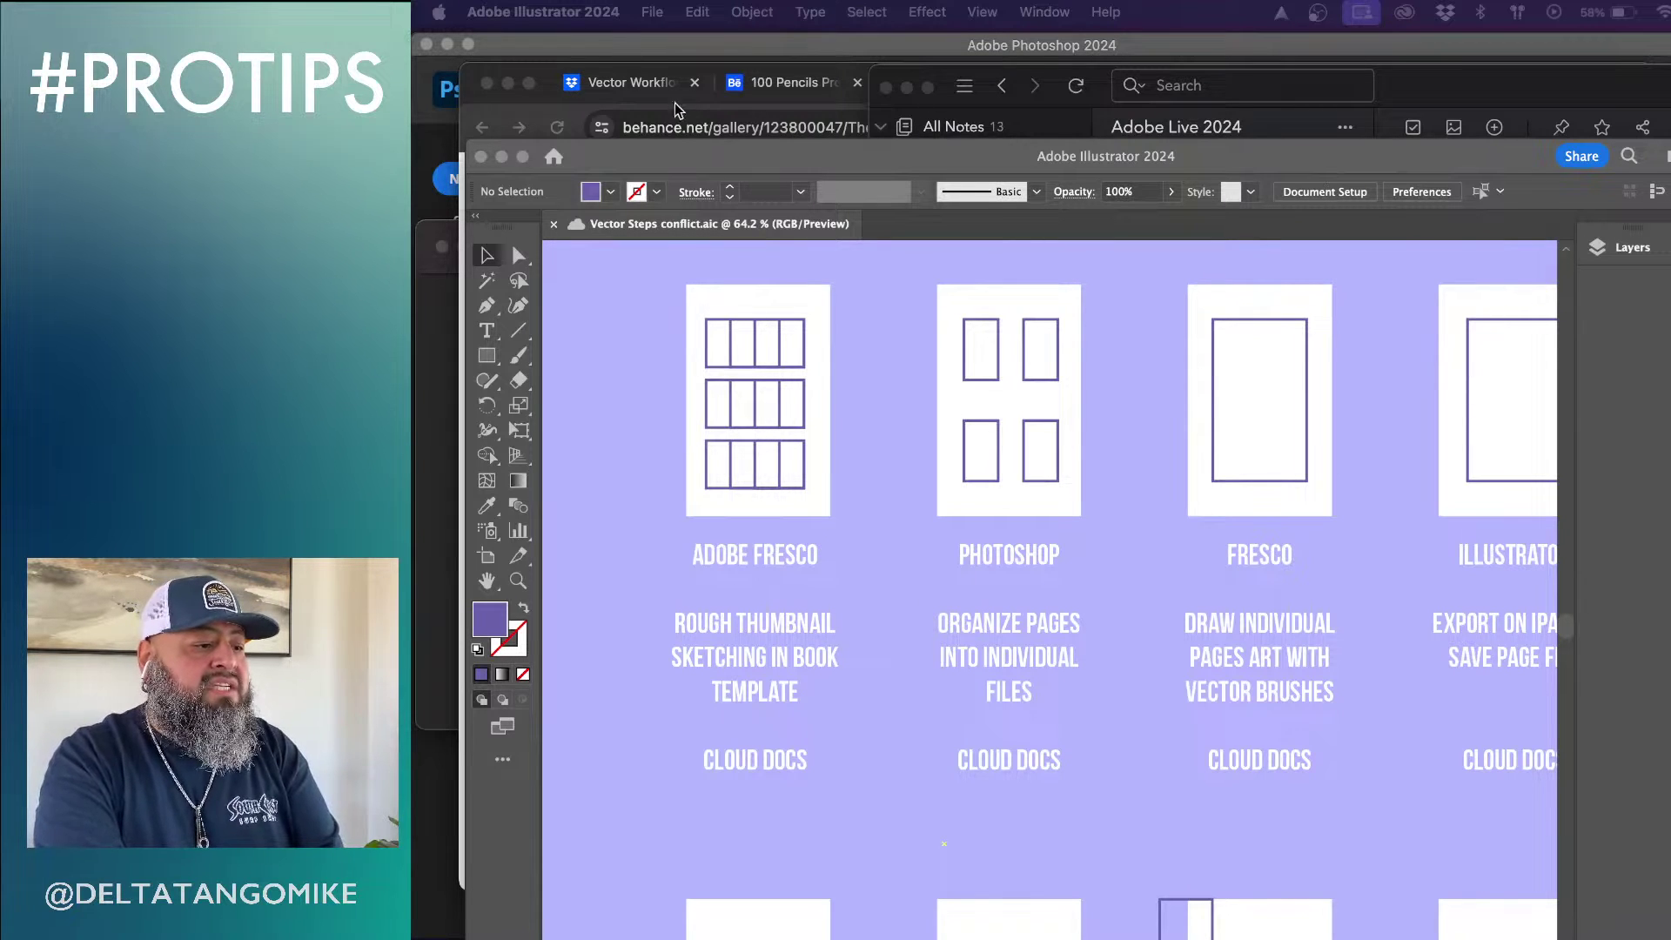
# Switch to Chrome and find the thumbnail storyboard sketches on the Throw Like a Girl project page
pyautogui.click(804, 92)
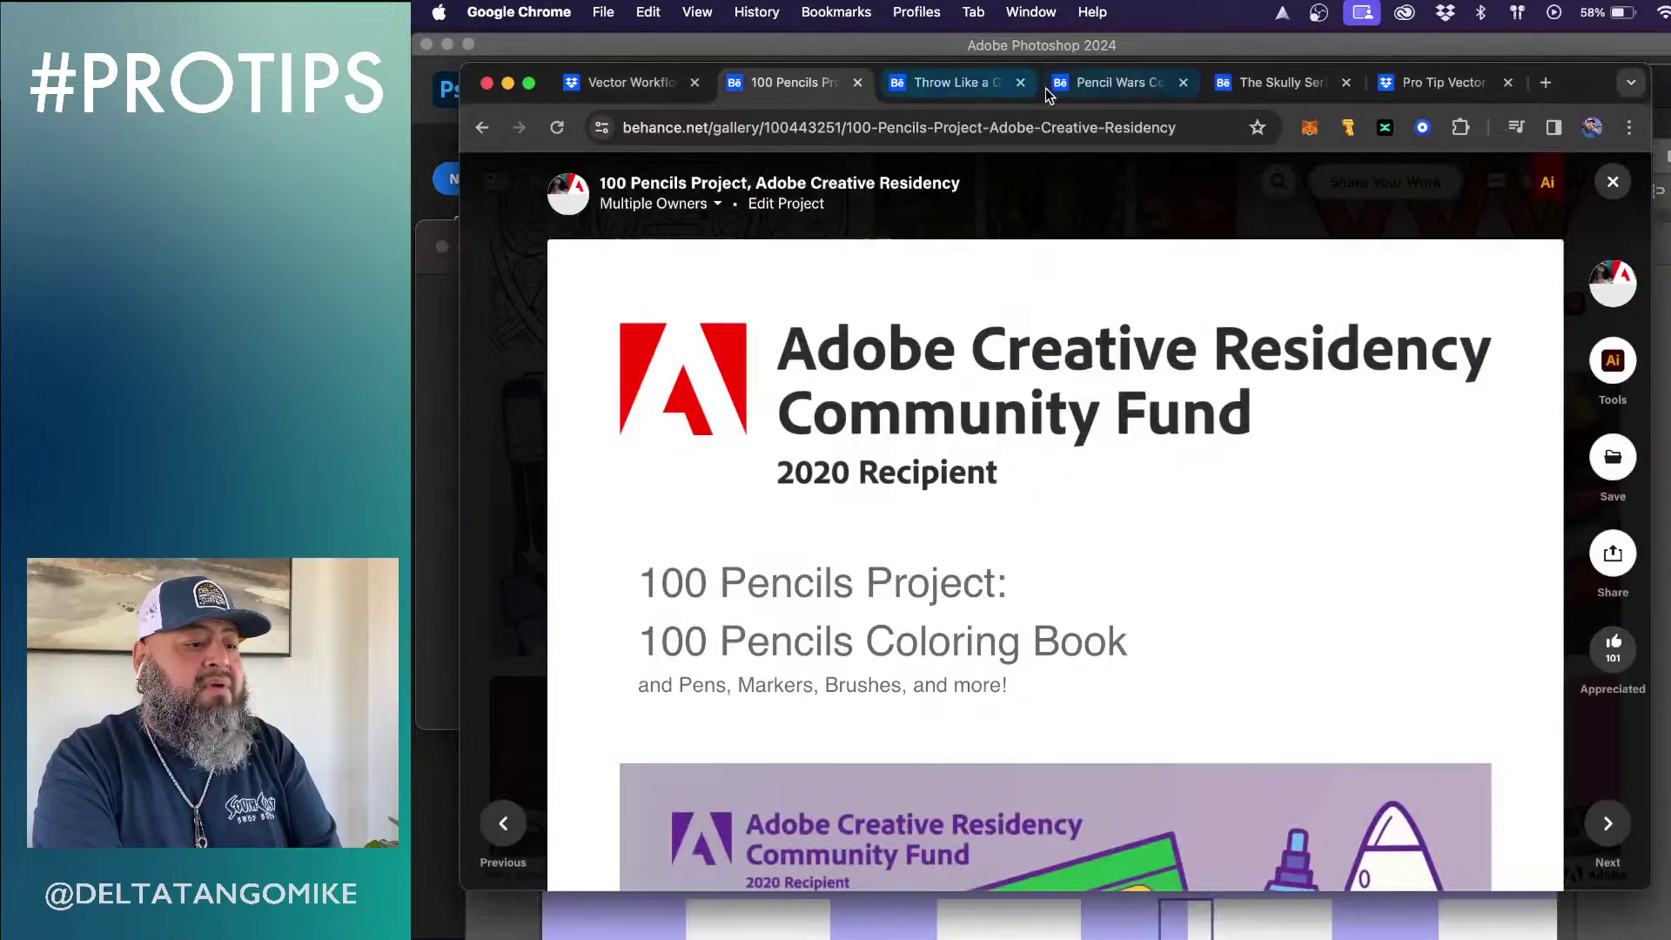
pyautogui.click(945, 97)
pyautogui.scroll(-15, 1113, 654)
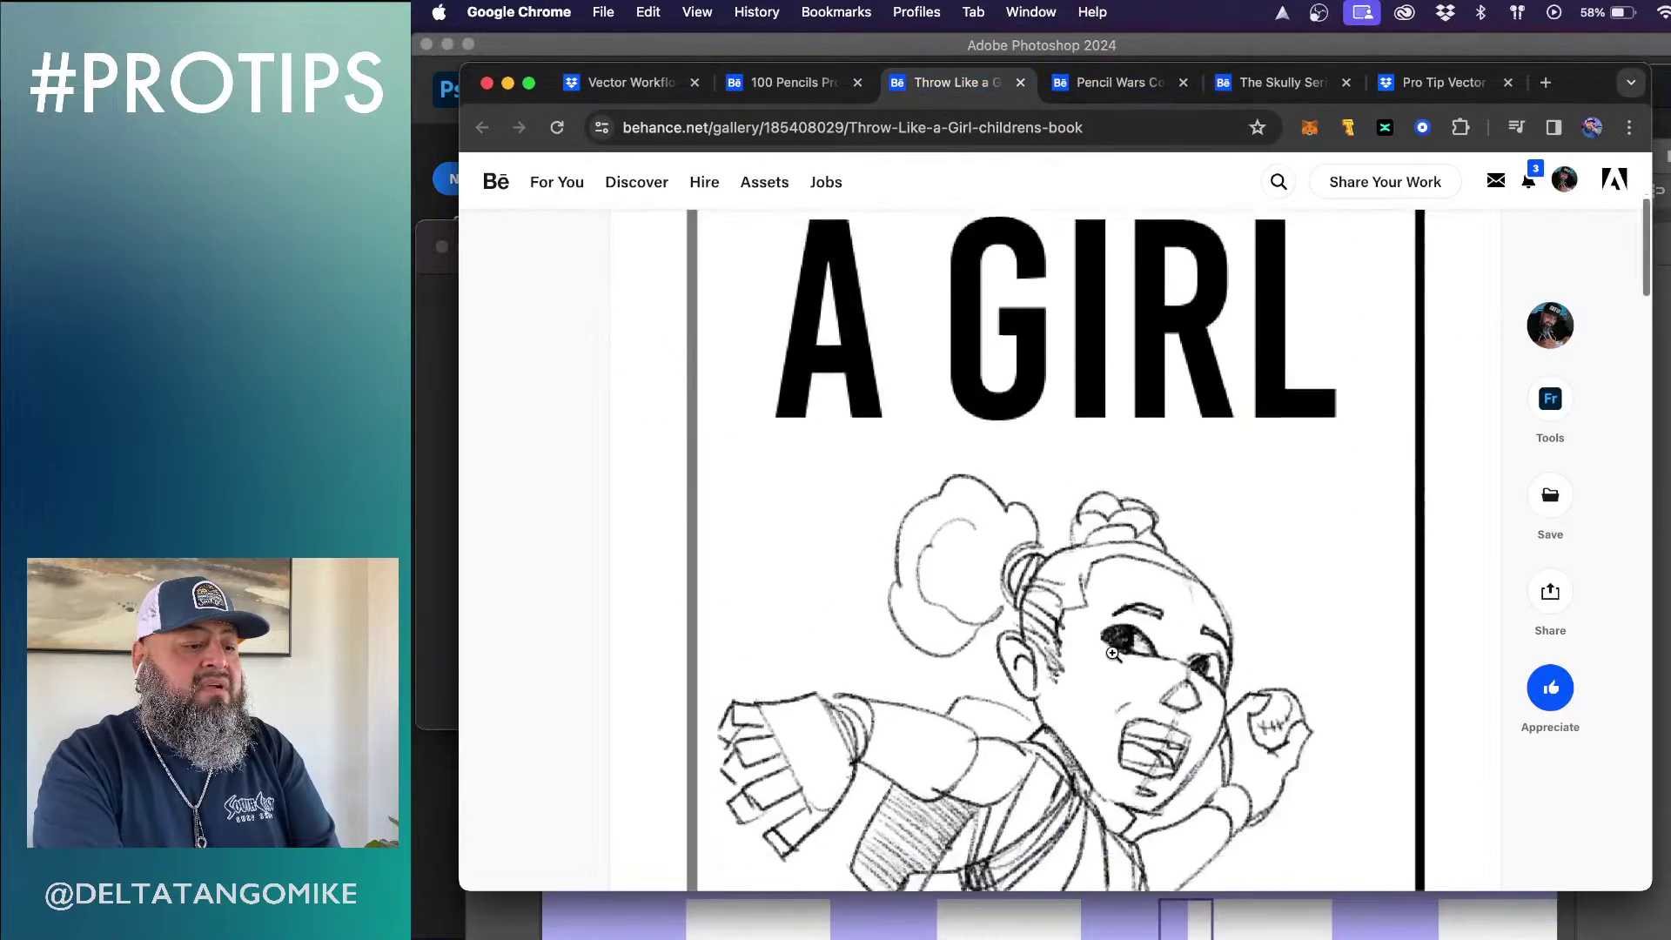
pyautogui.scroll(5, 1113, 654)
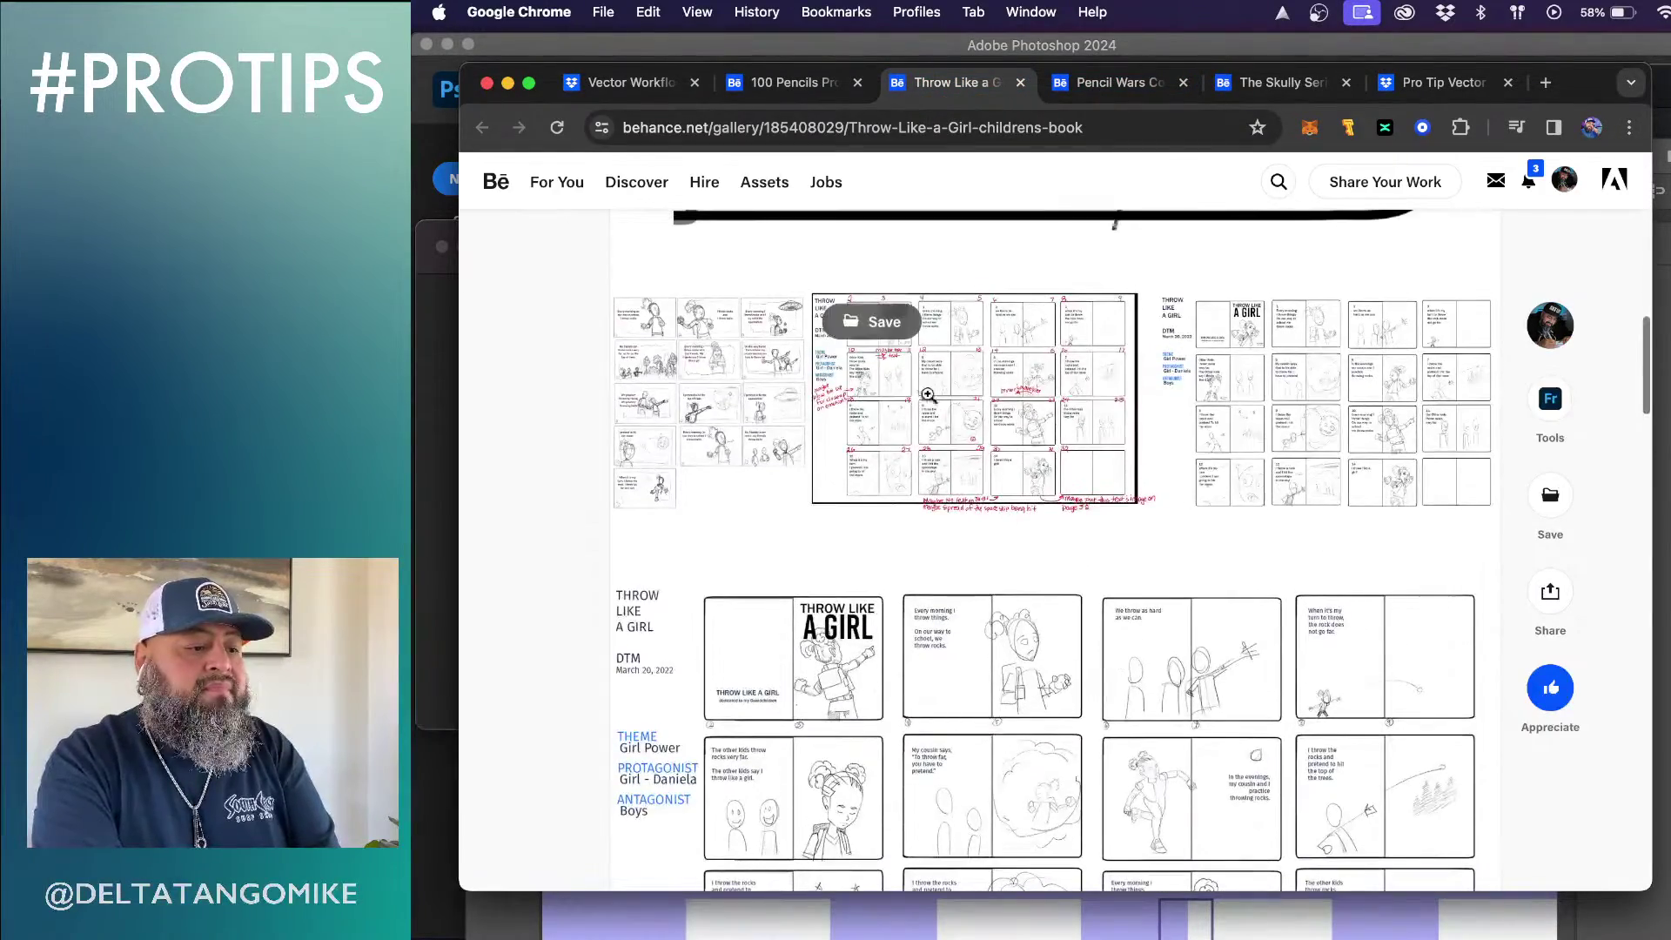
# Enlarge the first Throw Like a Girl storyboard image and page through the following project images
pyautogui.click(734, 432)
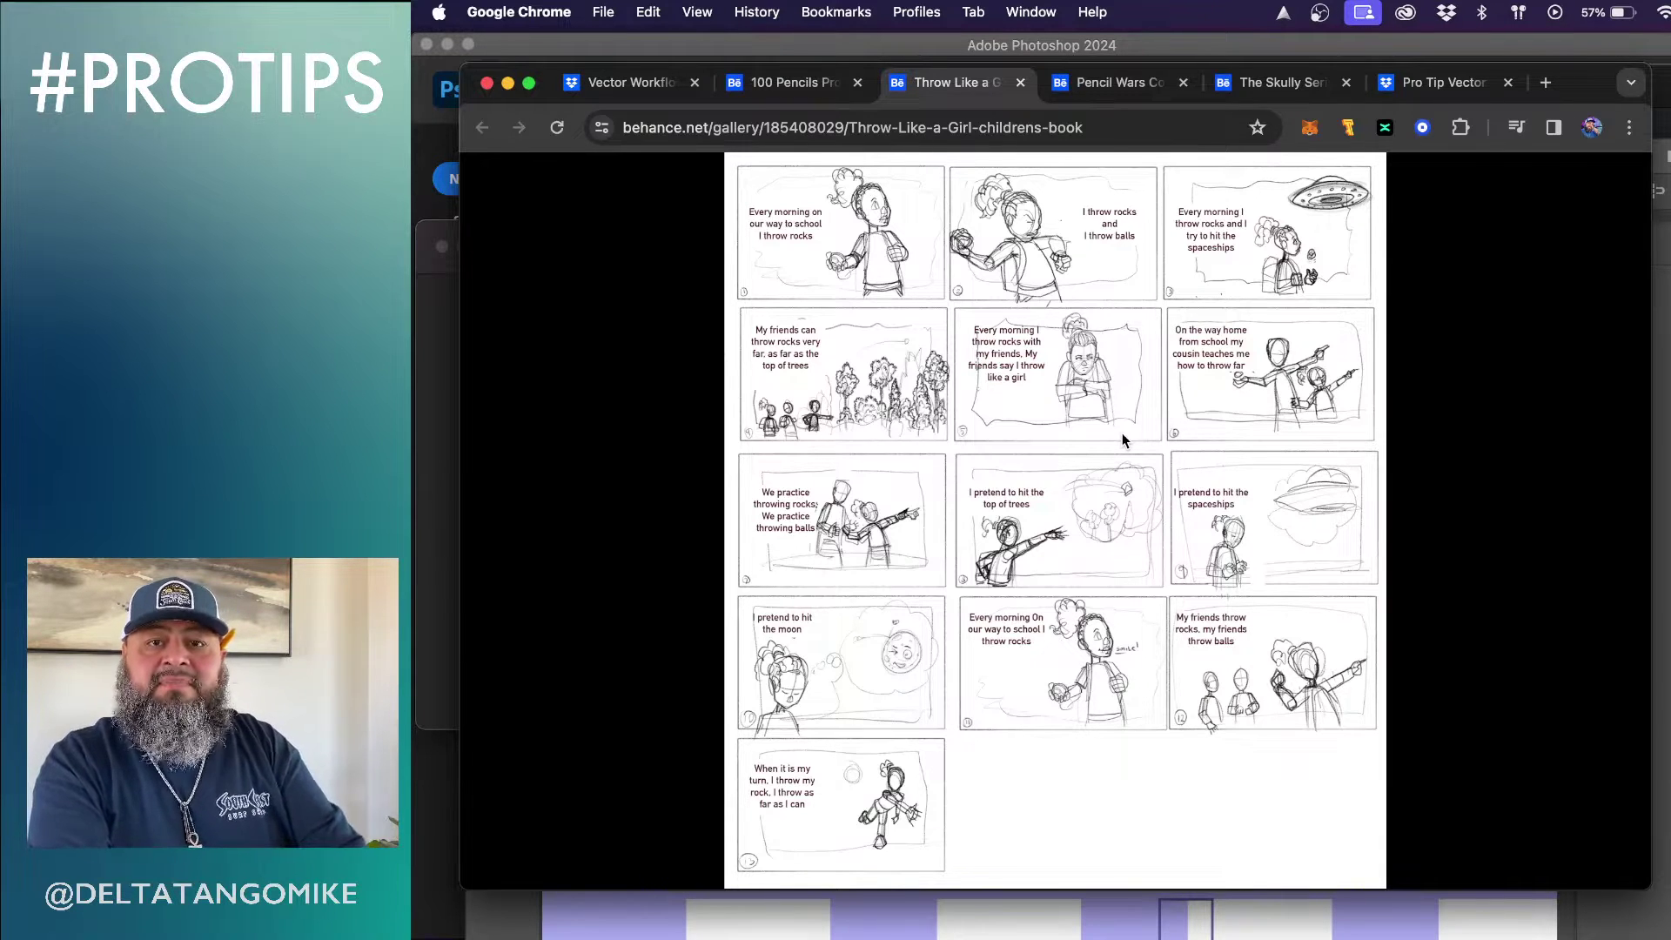
pyautogui.press('Right')
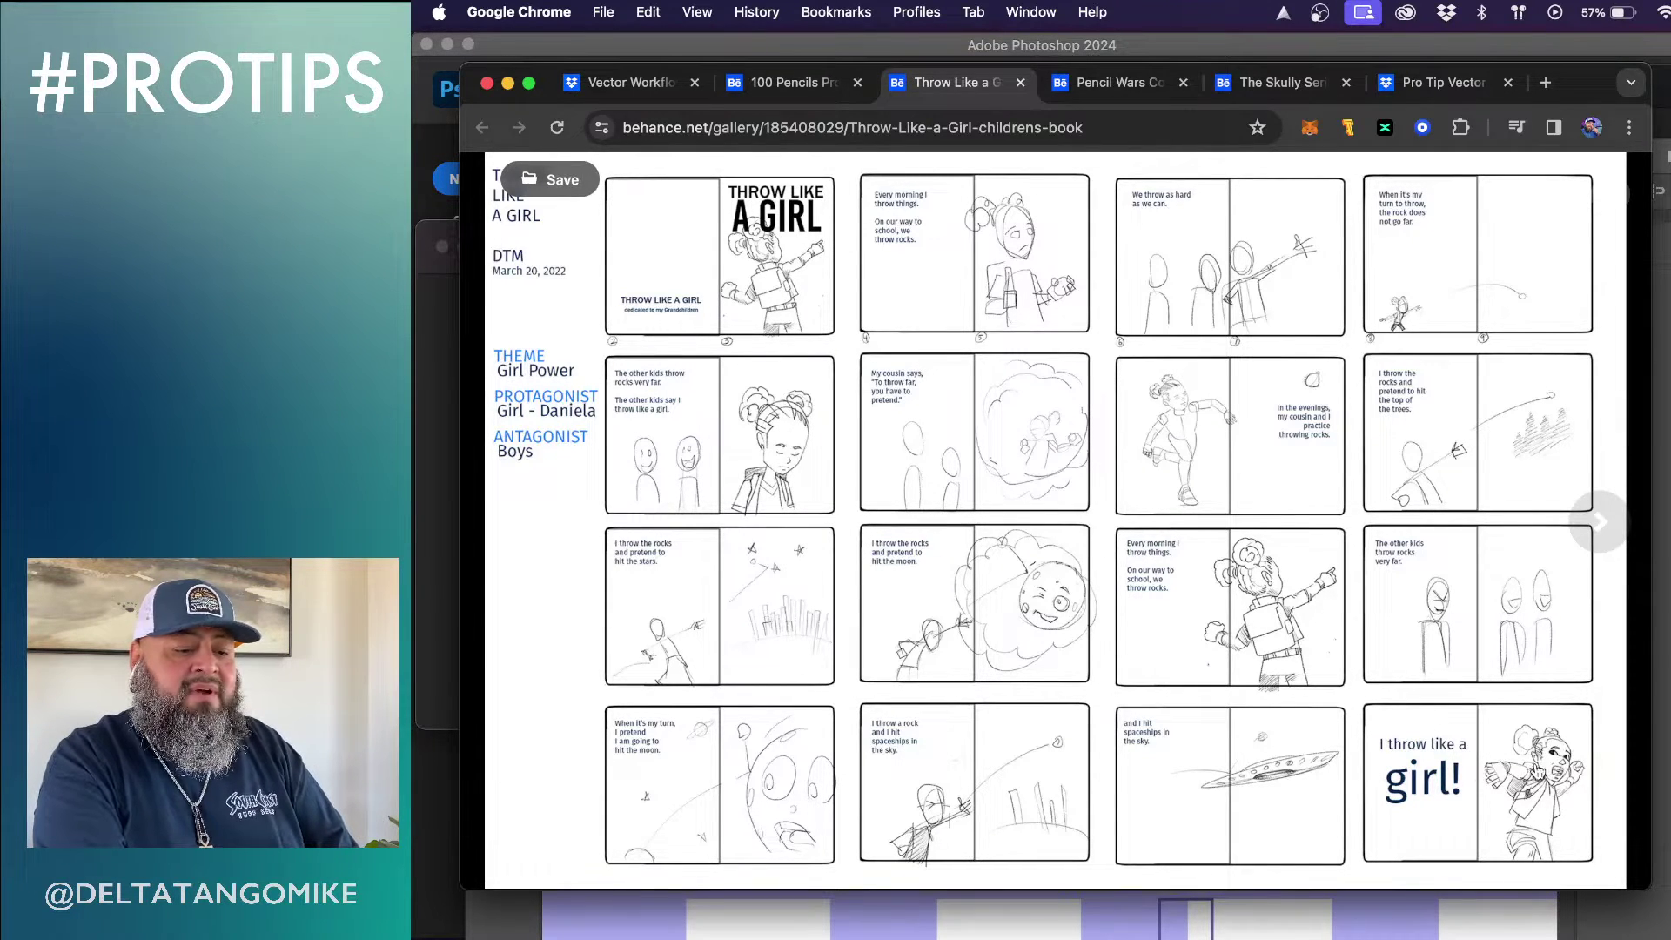
pyautogui.click(1223, 595)
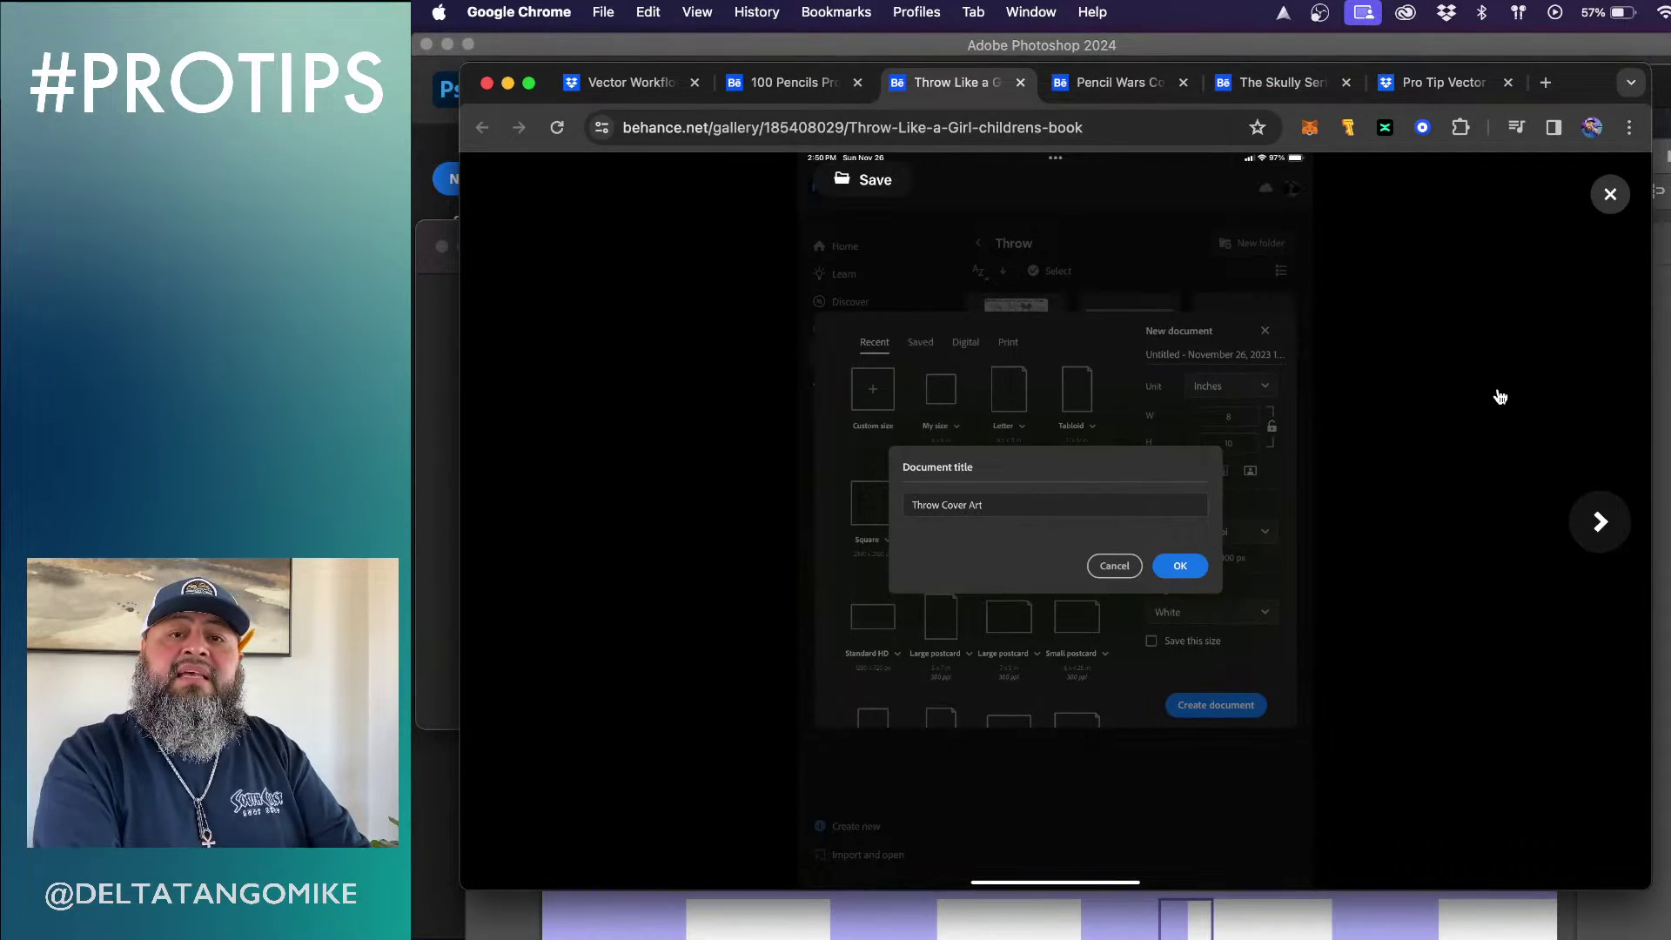
# Switch to Illustrator and examine the Vector Steps diagram from the Adobe Fresco step across to the Illustrator step
pyautogui.click(1275, 51)
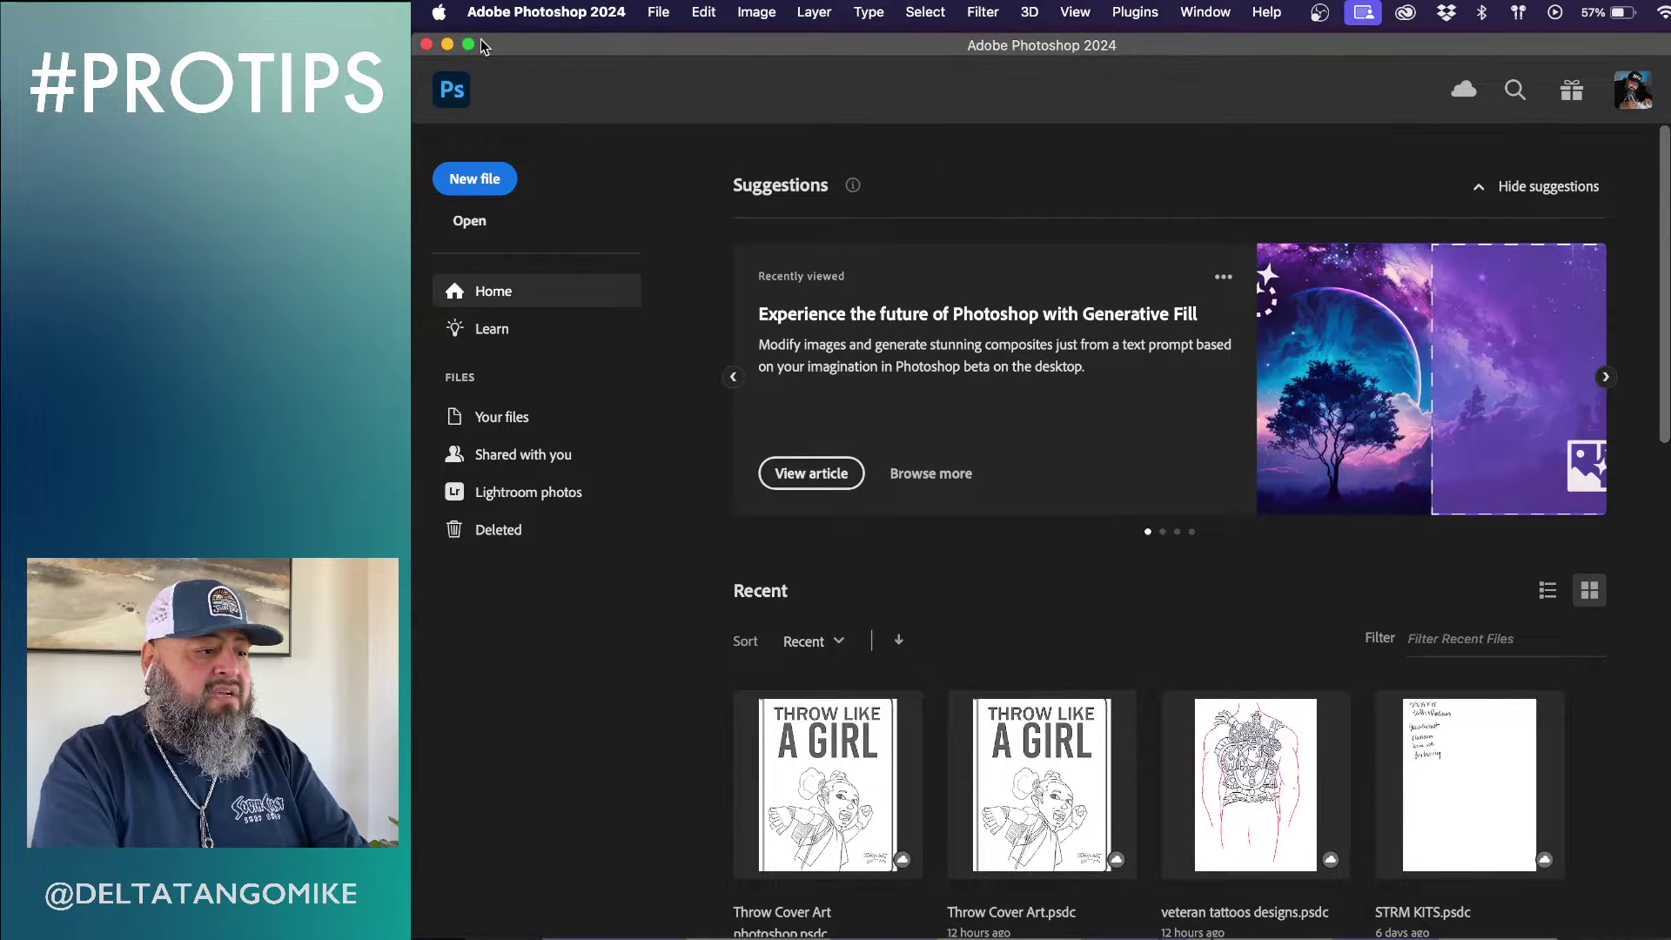
pyautogui.moveTo(1019, 914)
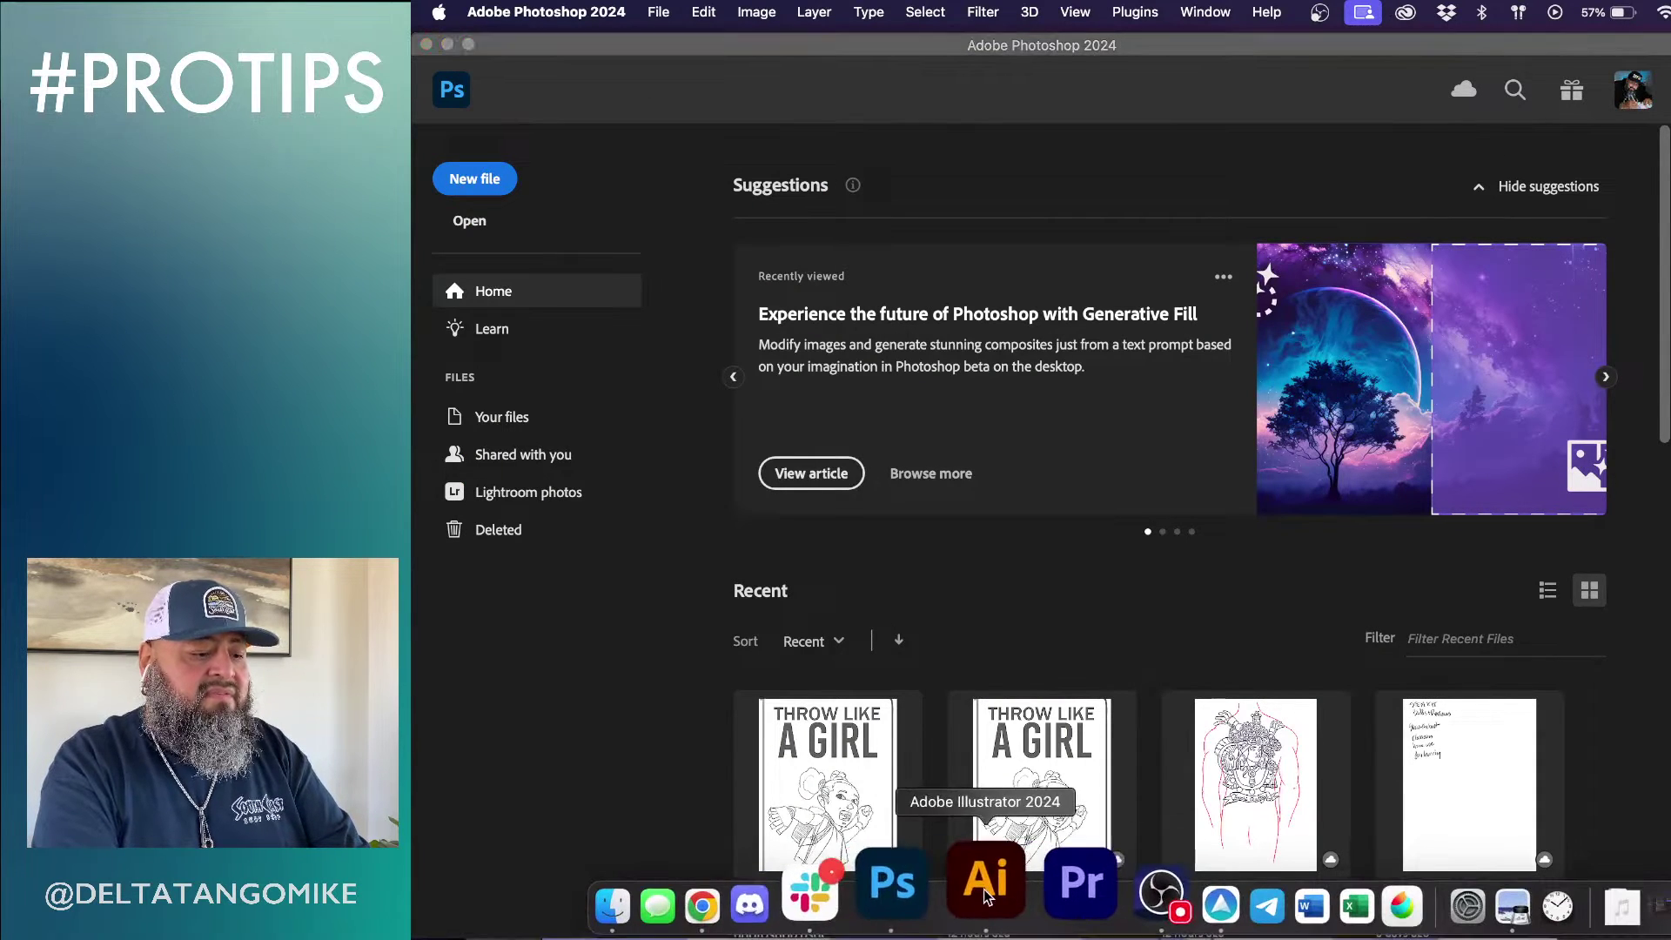
pyautogui.click(1032, 884)
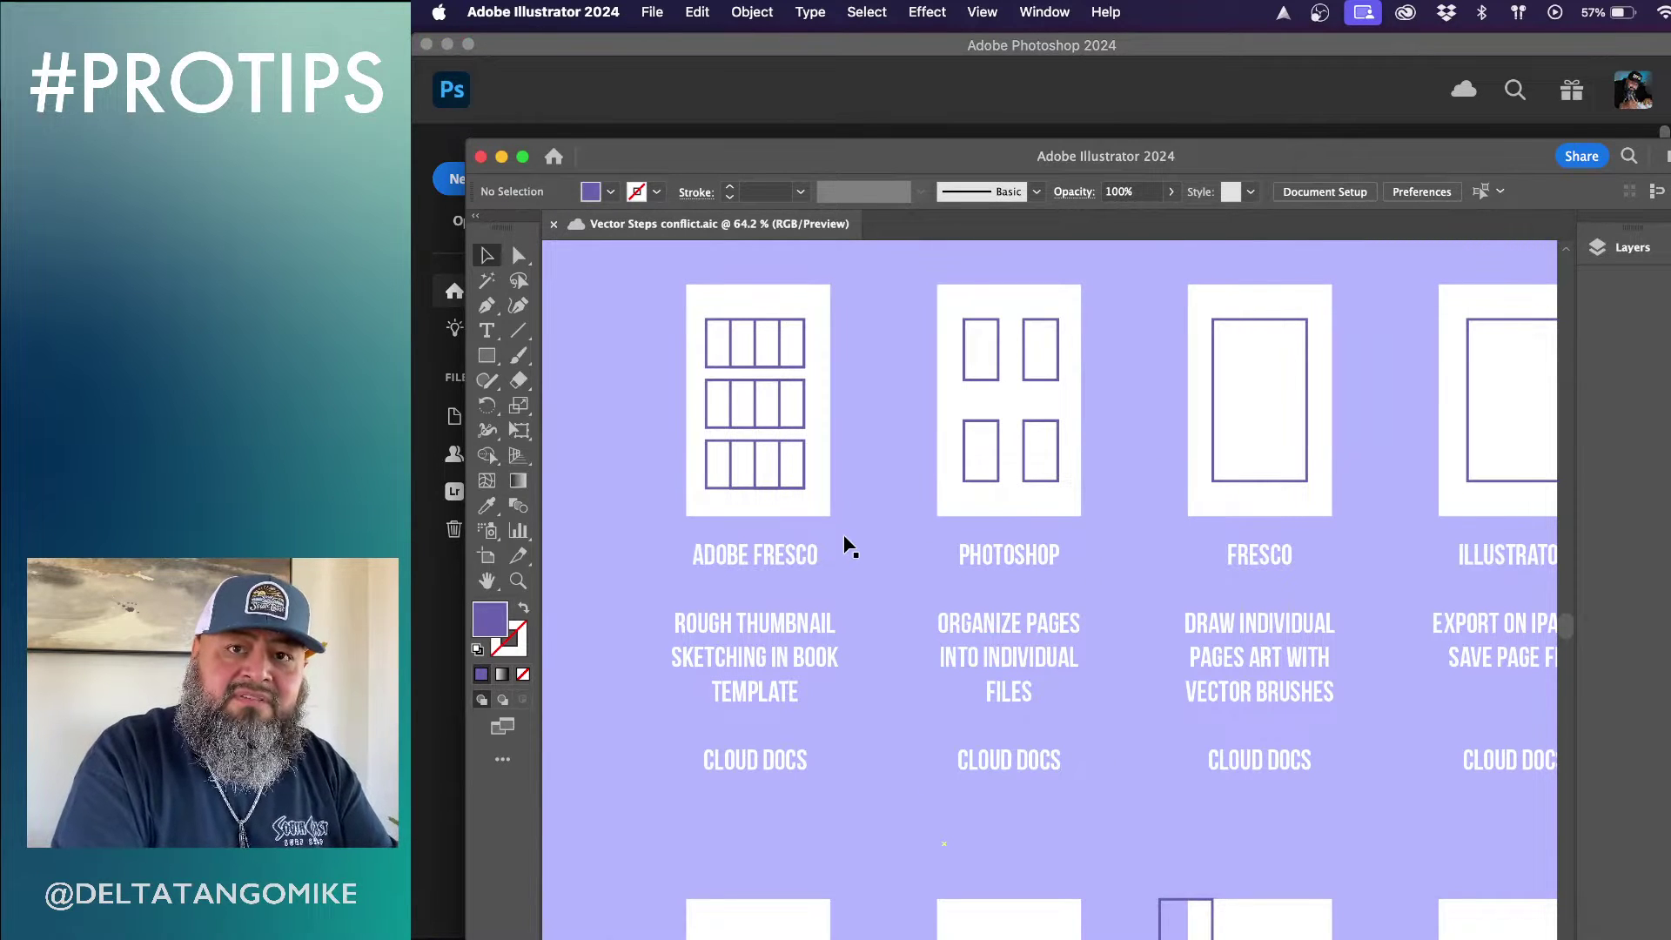
pyautogui.hscroll(2, 848, 546)
pyautogui.scroll(1, 849, 546)
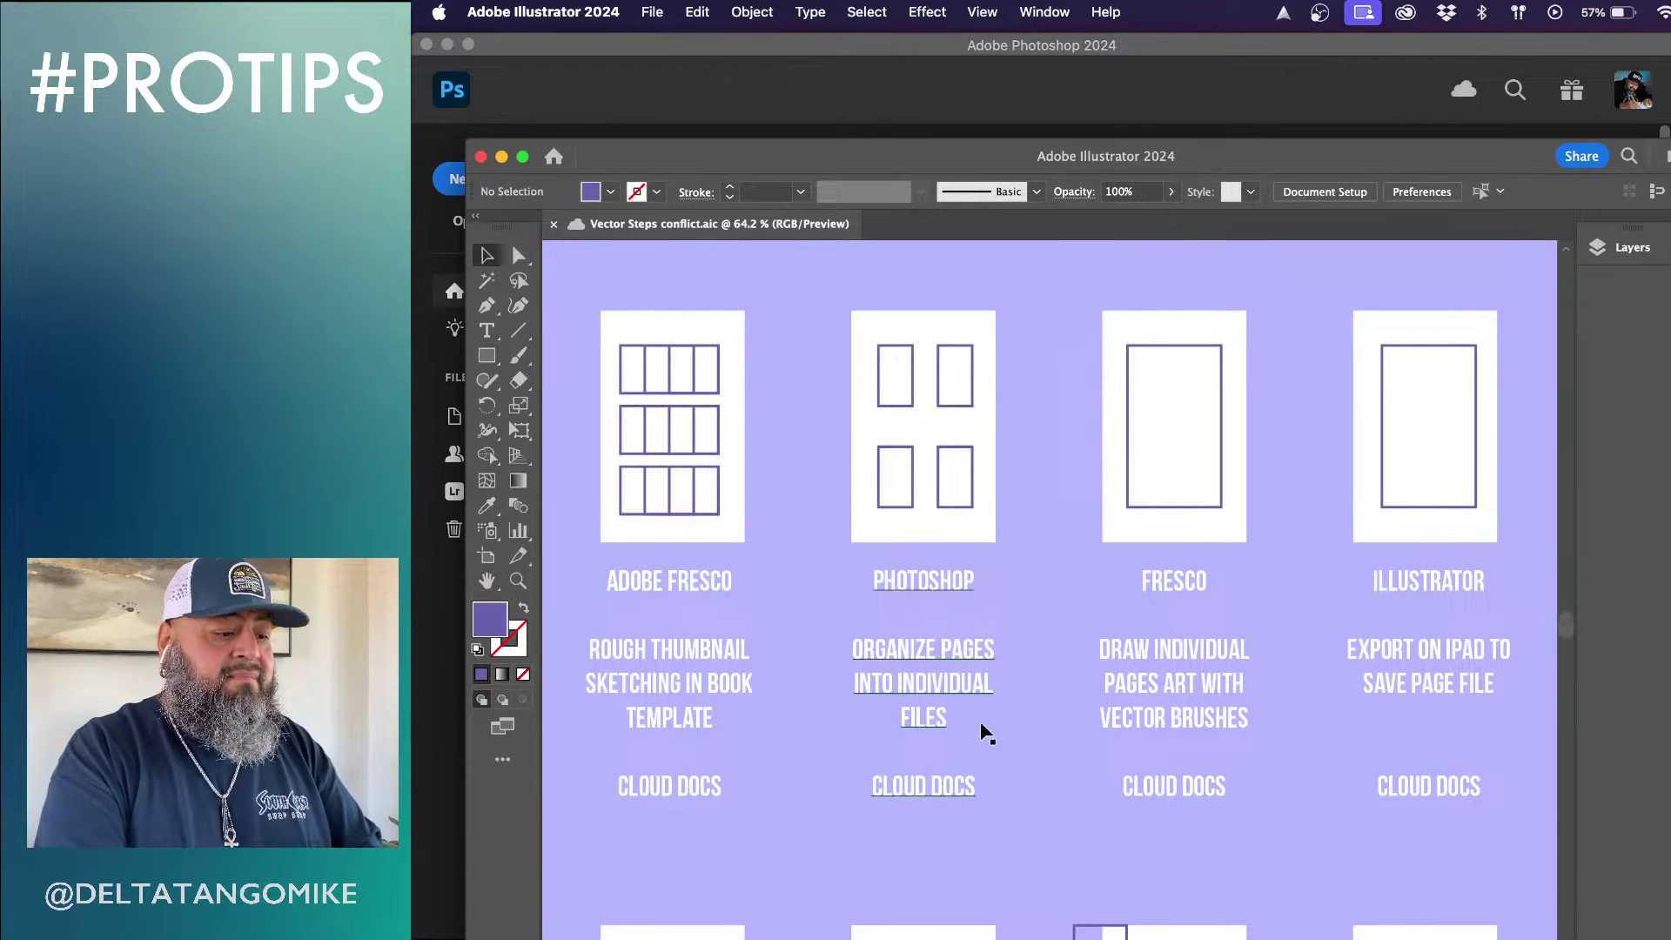
# Switch to Photoshop, open the recent file Throw Cover Art photoshop.psdc and update its text layers
pyautogui.click(1149, 98)
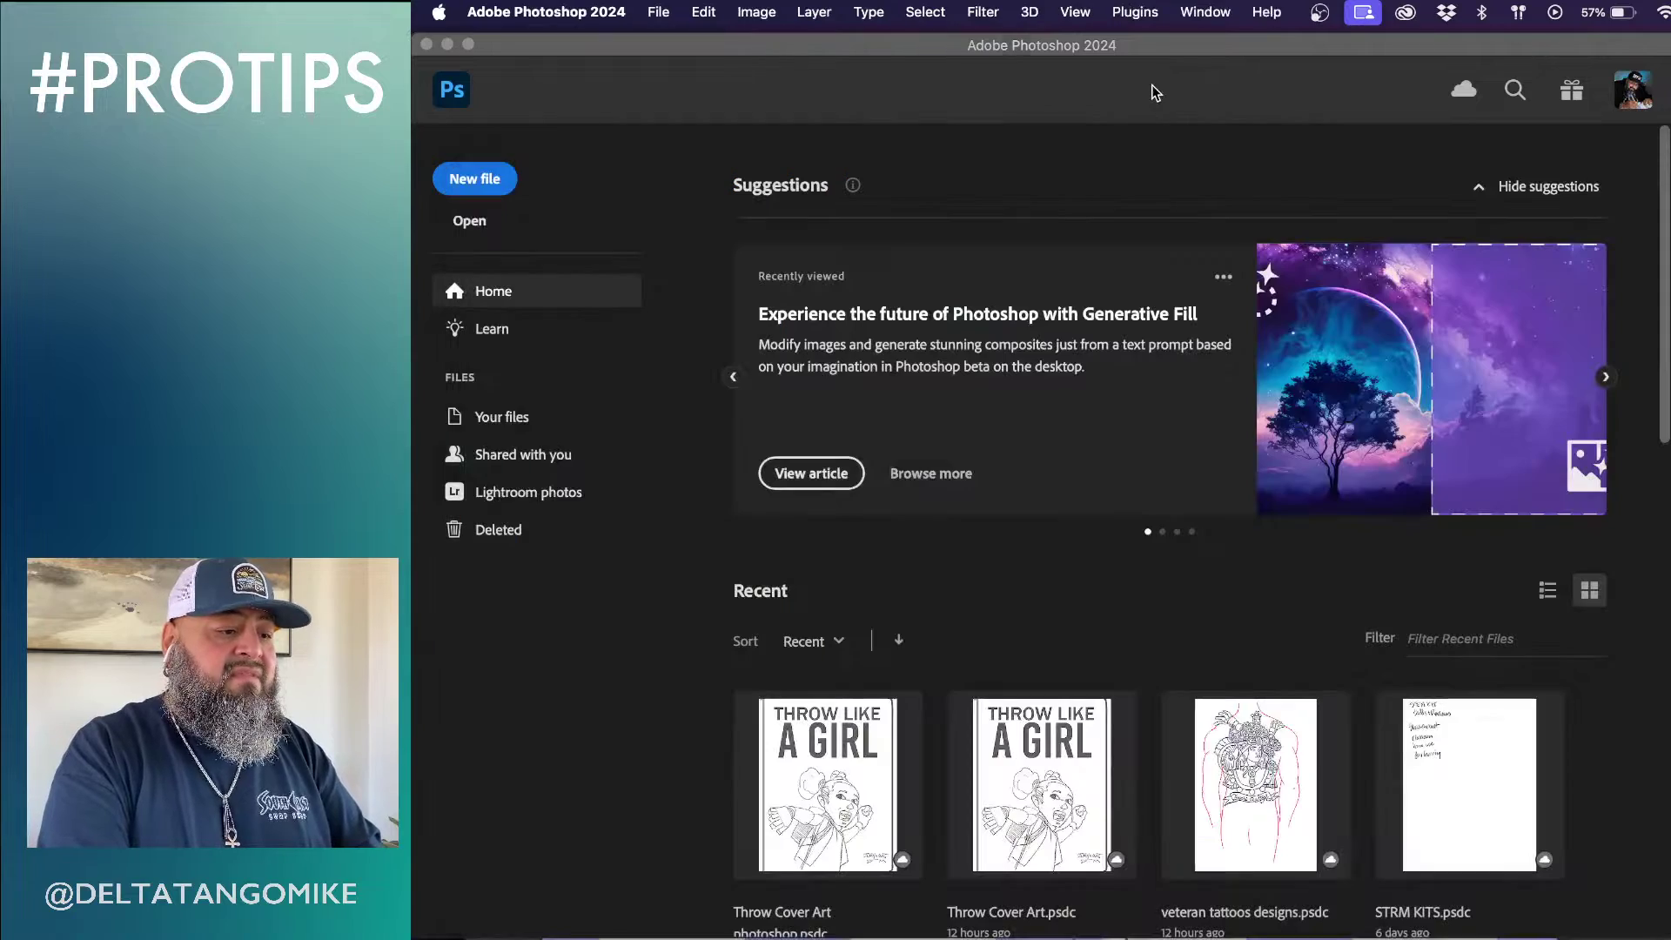
pyautogui.scroll(-5, 1129, 452)
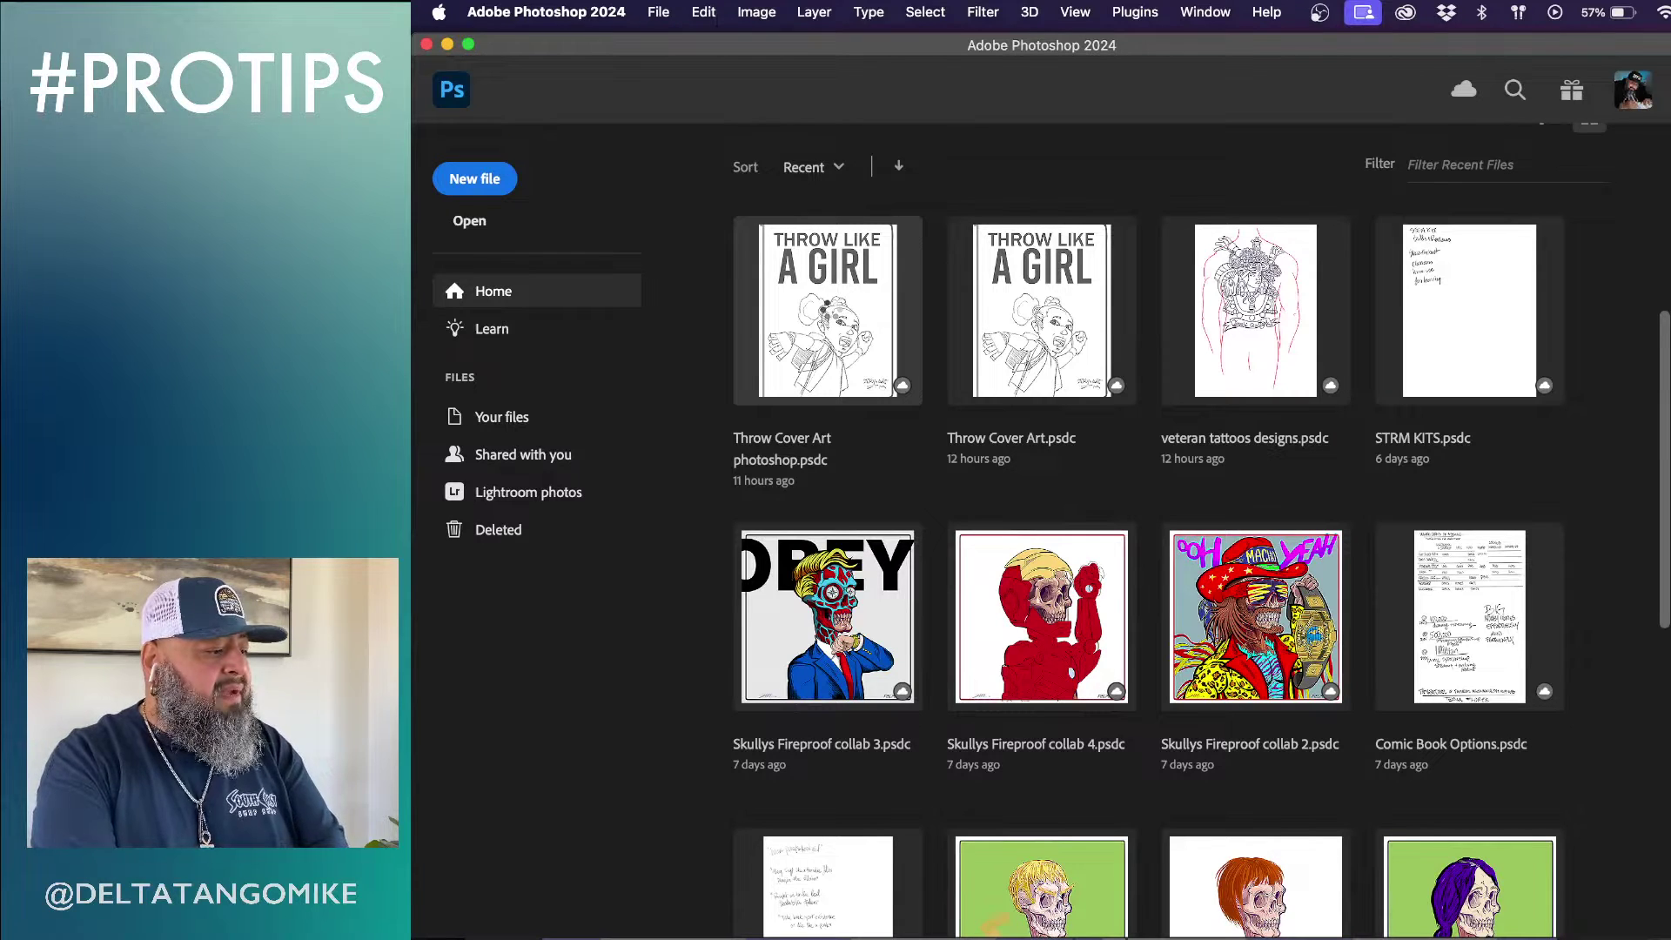
pyautogui.click(825, 307)
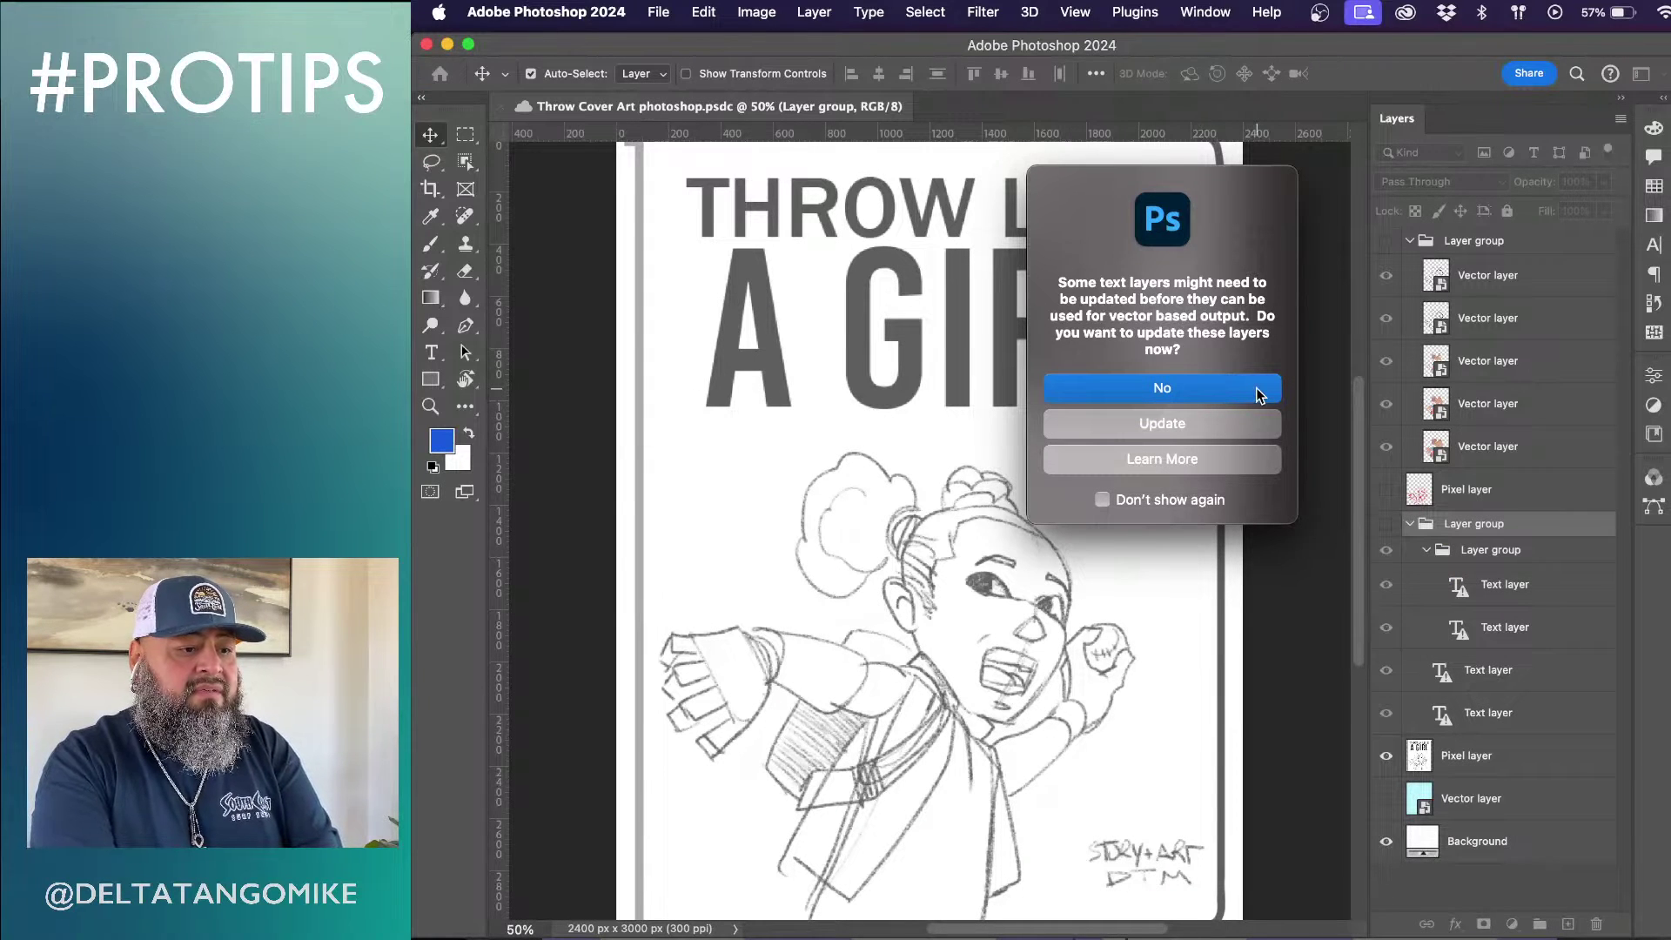
pyautogui.click(1229, 426)
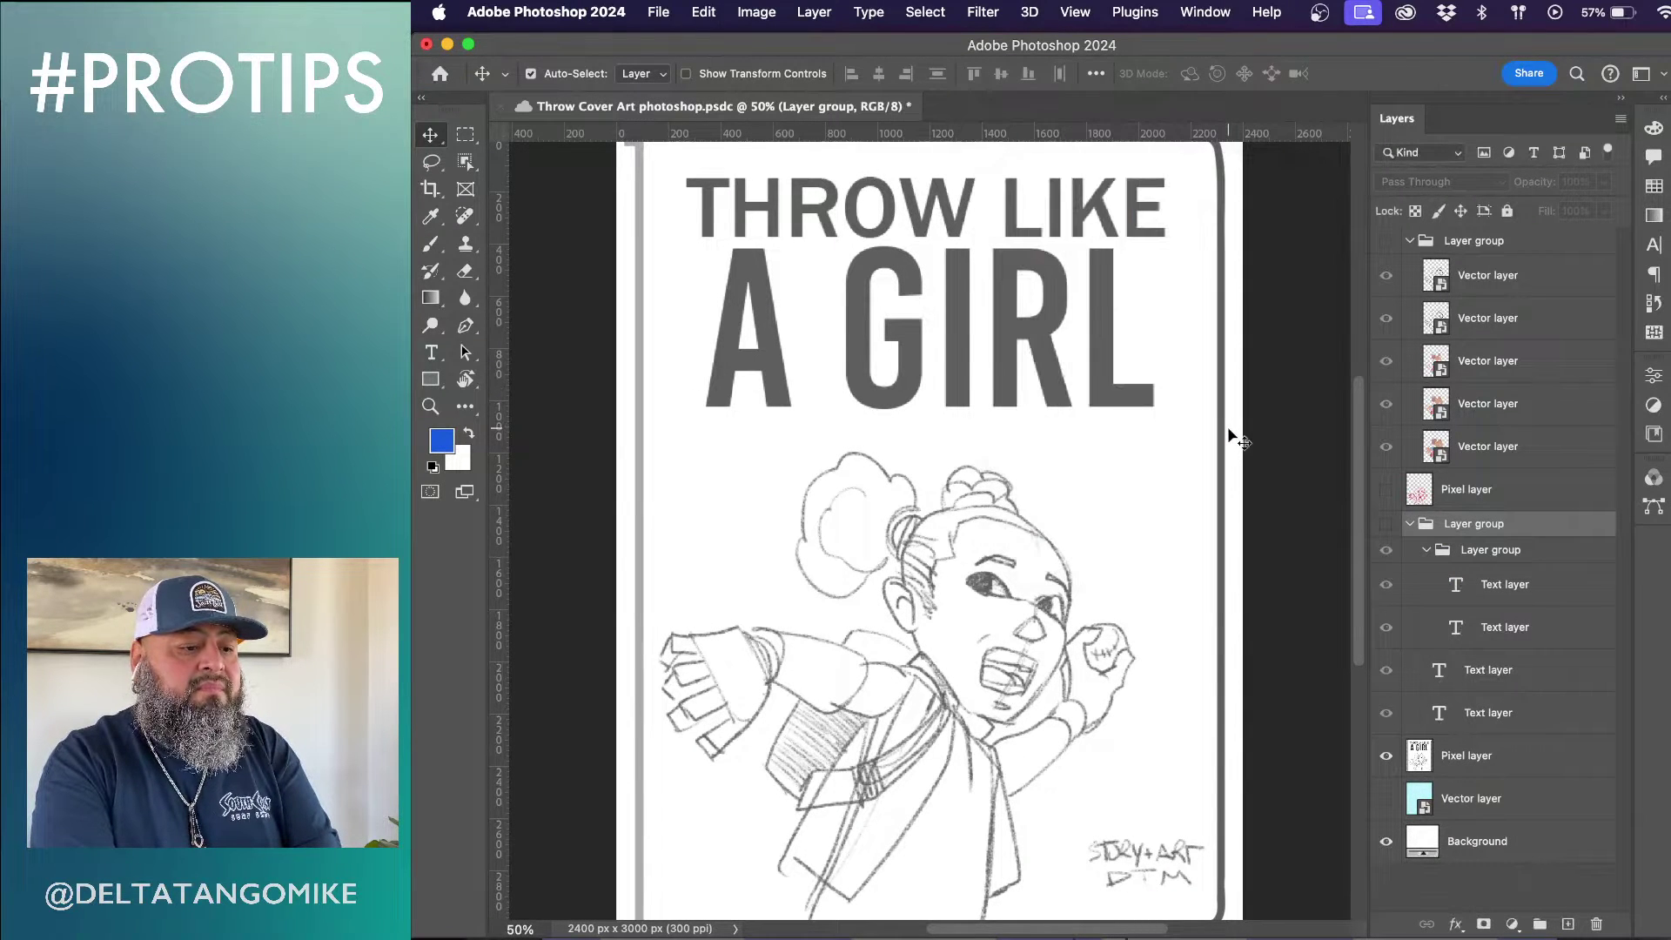
# Inspect the cover page and toggle the visibility of the sketch's pixel layer off and back on
pyautogui.scroll(1, 1069, 519)
pyautogui.scroll(-3, 1069, 521)
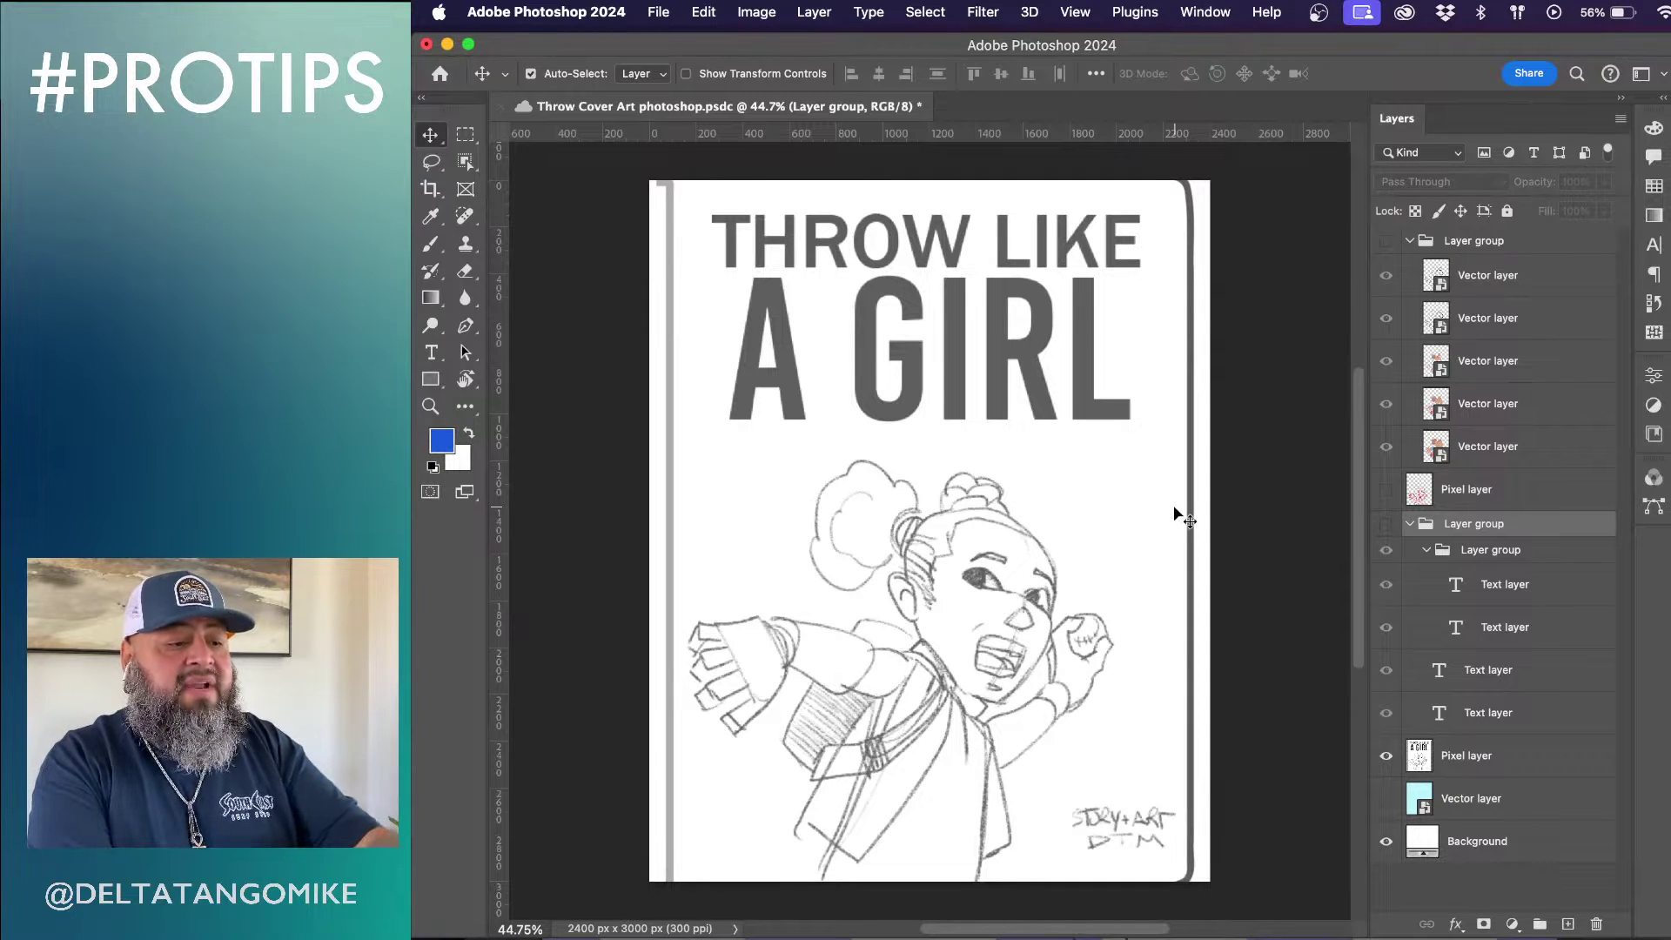
pyautogui.scroll(-1, 1174, 508)
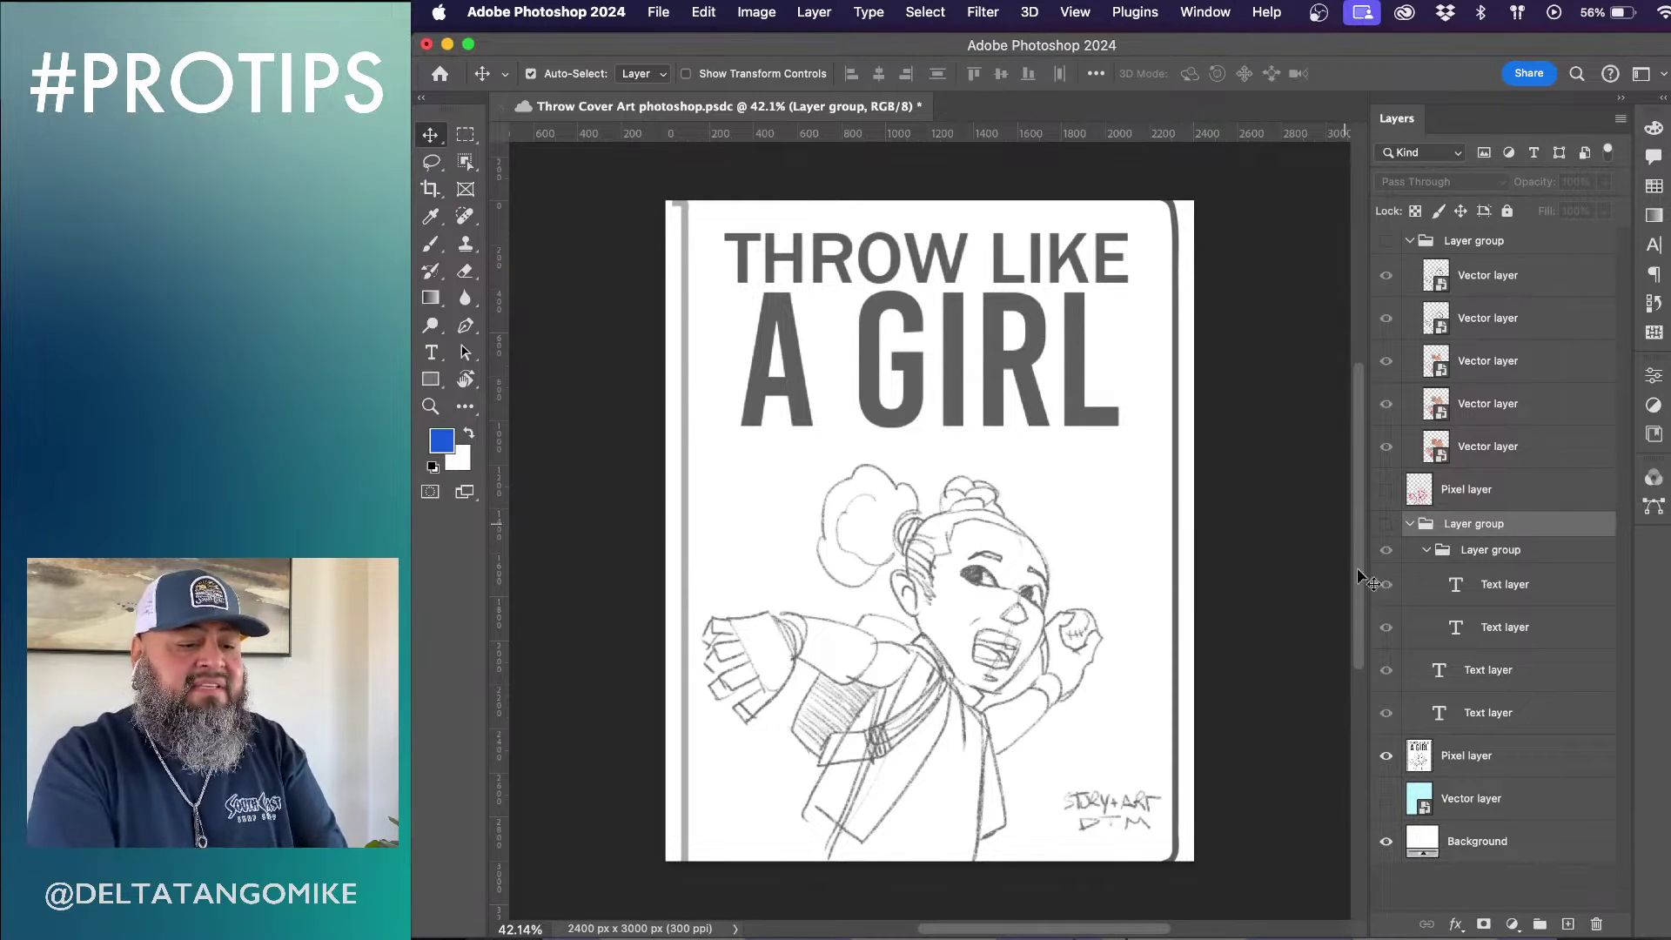
pyautogui.click(1386, 756)
pyautogui.click(1387, 756)
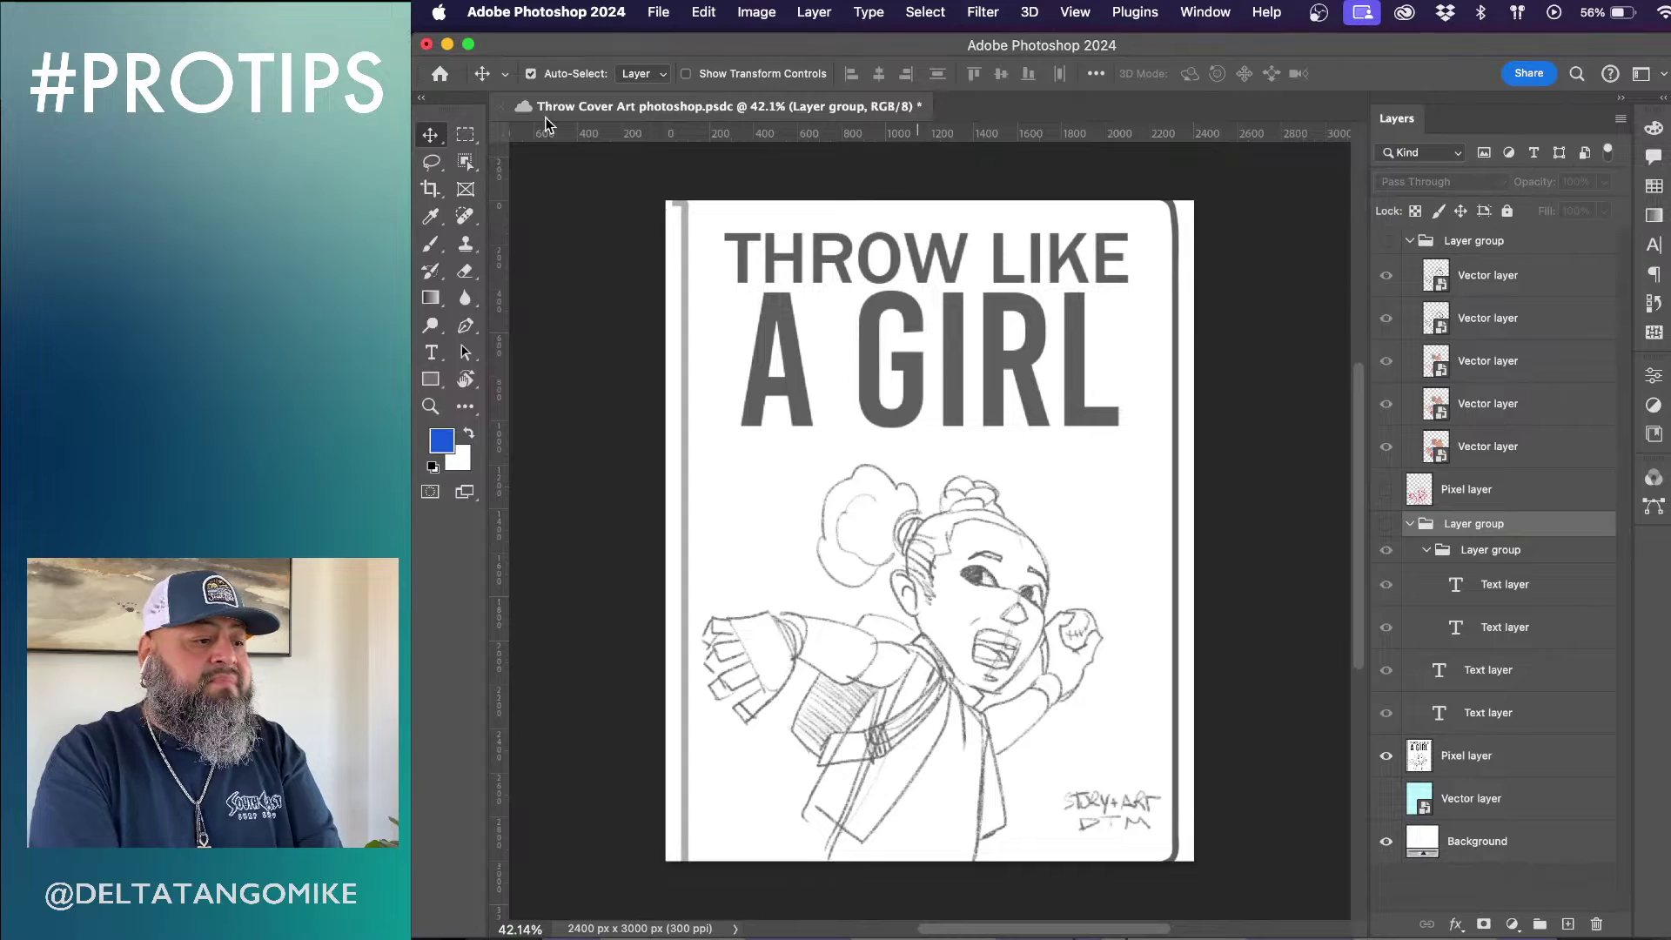
# Save the Throw Cover Art photoshop.psdc document and close it
pyautogui.press('super+s')
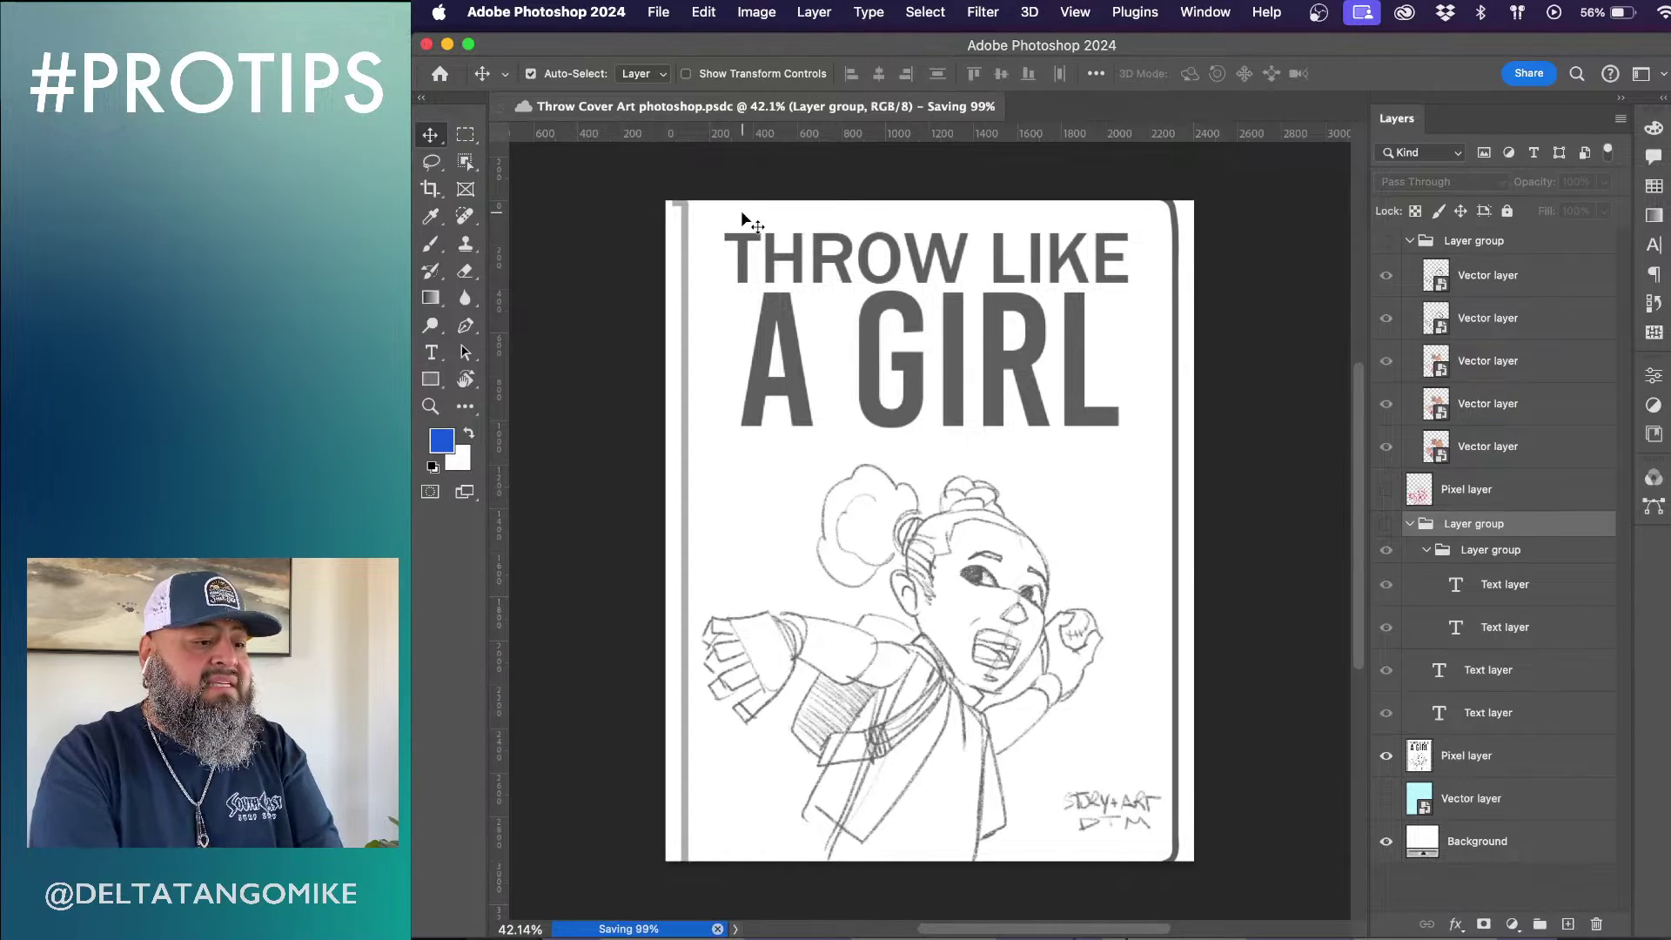
pyautogui.press('super+w')
# Switch to Illustrator and review the remaining steps in the first row of the Vector Steps diagram
pyautogui.click(981, 930)
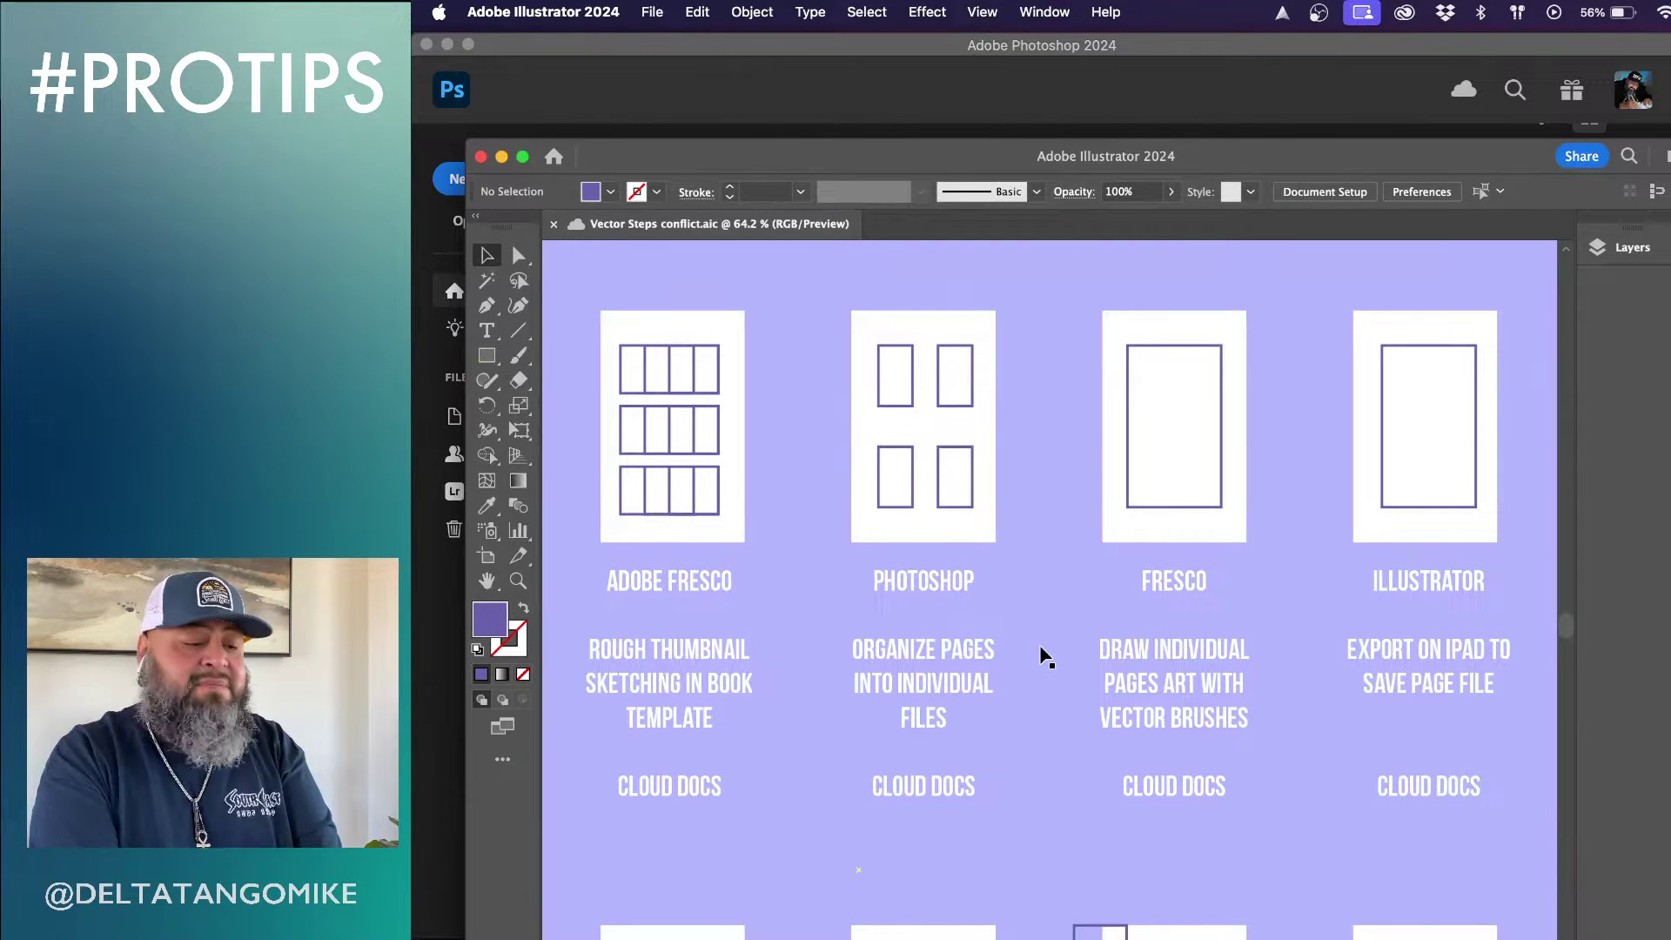
pyautogui.hscroll(5, 1045, 657)
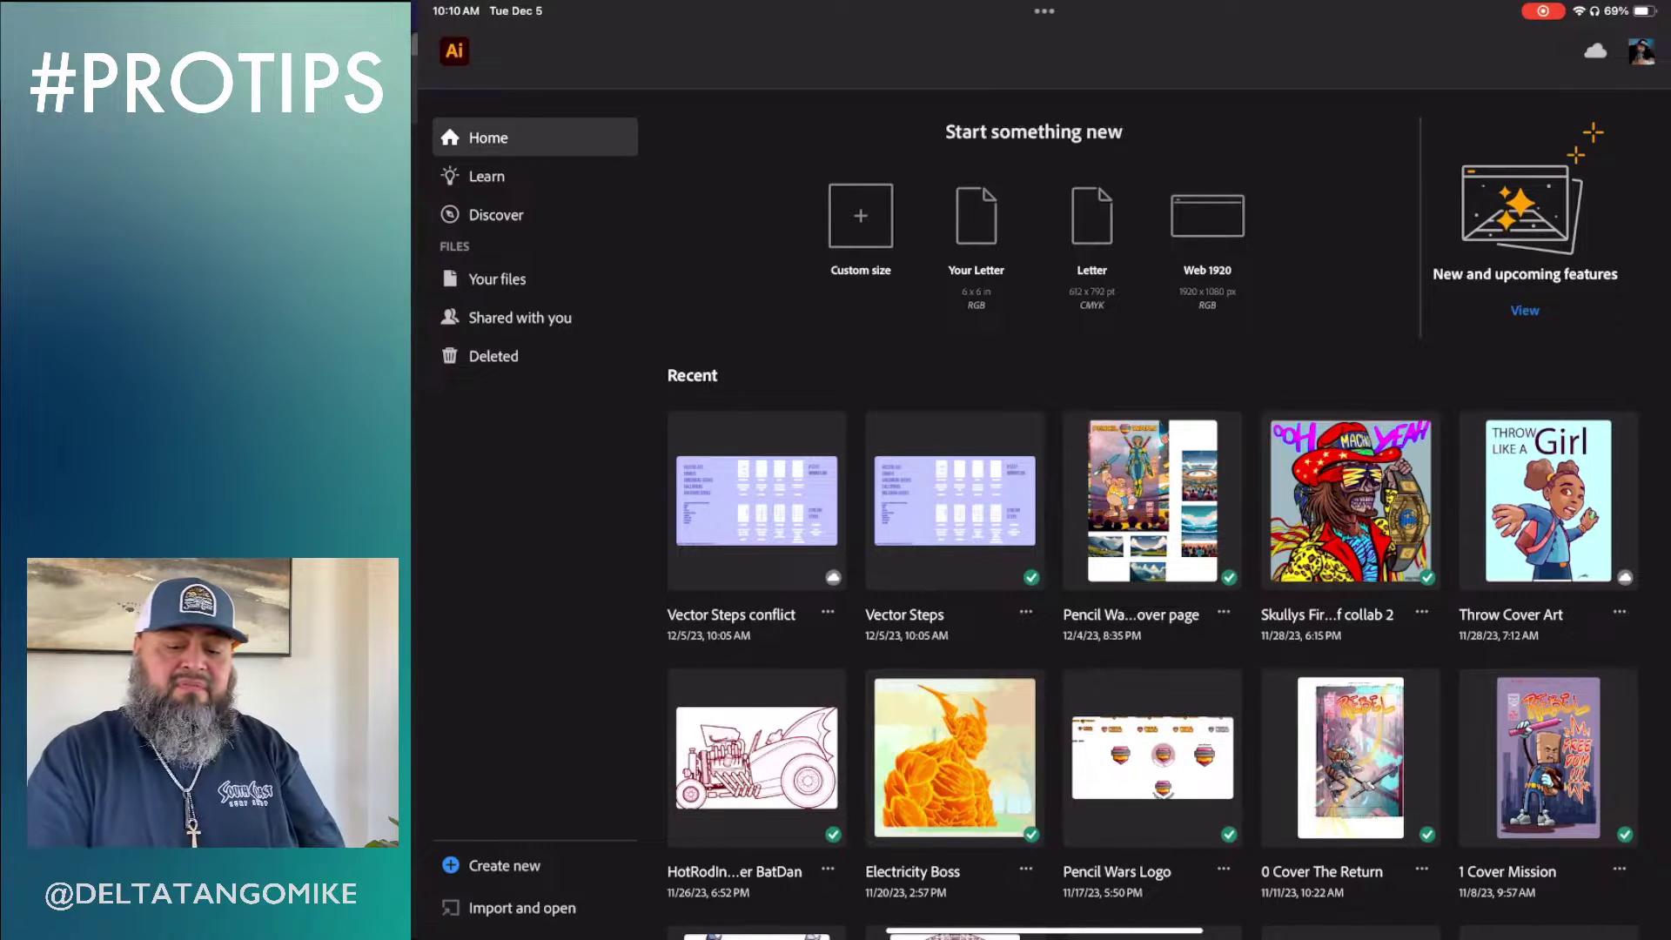
# Browse the recent documents in Illustrator on the iPad and show the full Your files listing
pyautogui.scroll(-4, 1153, 558)
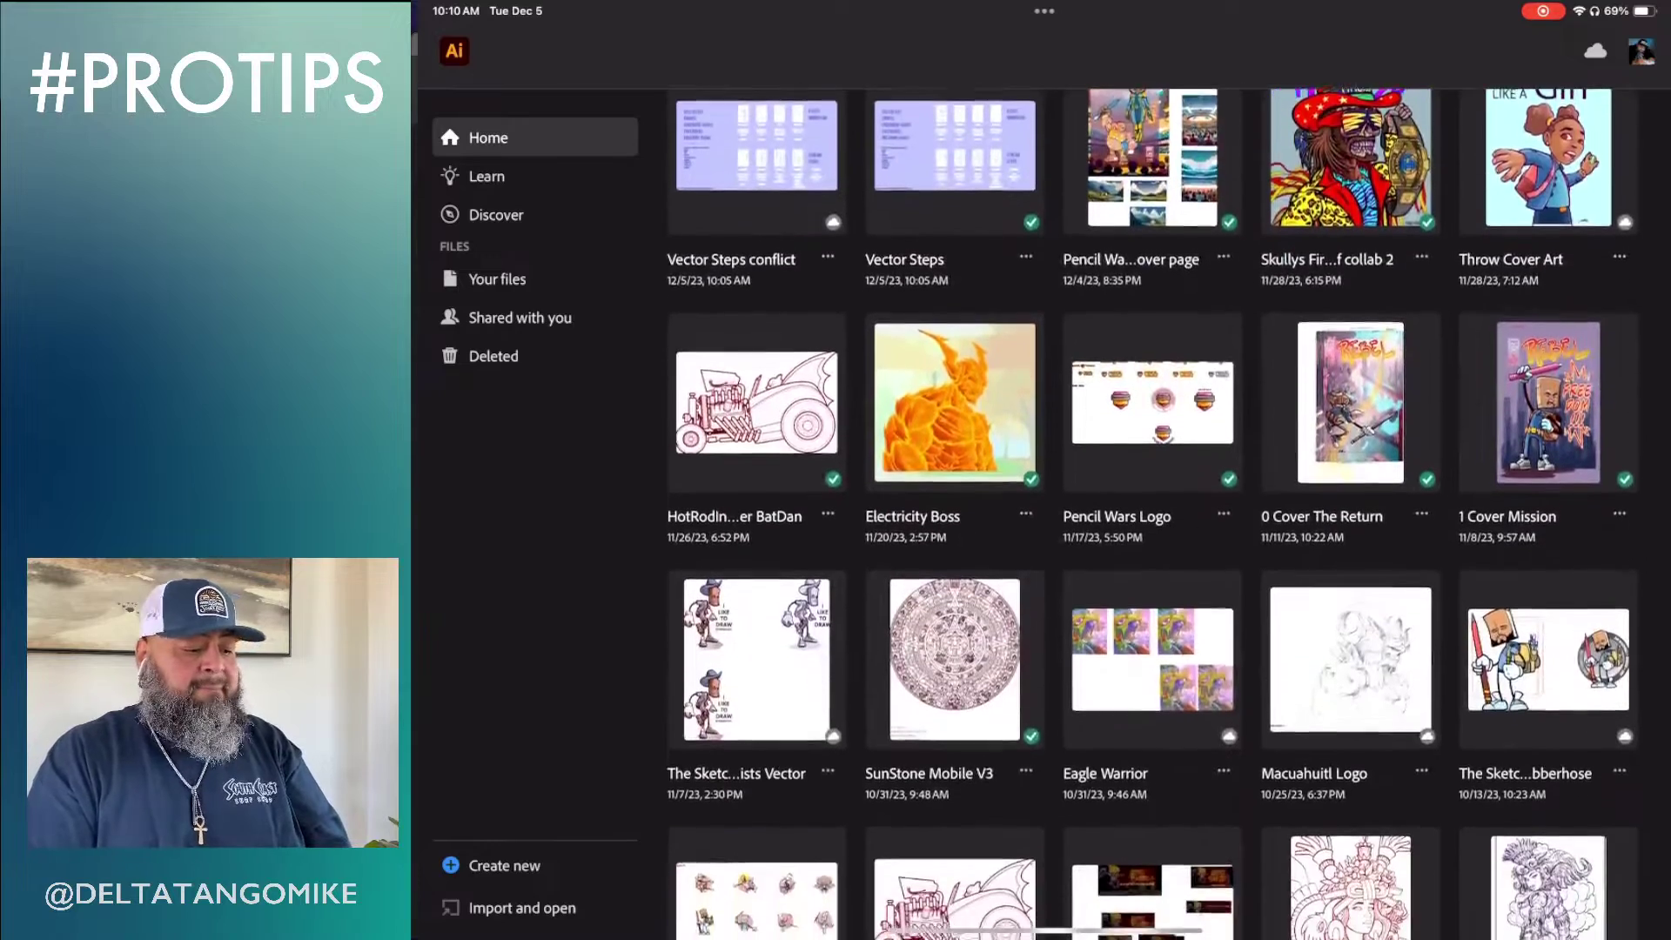
pyautogui.click(498, 280)
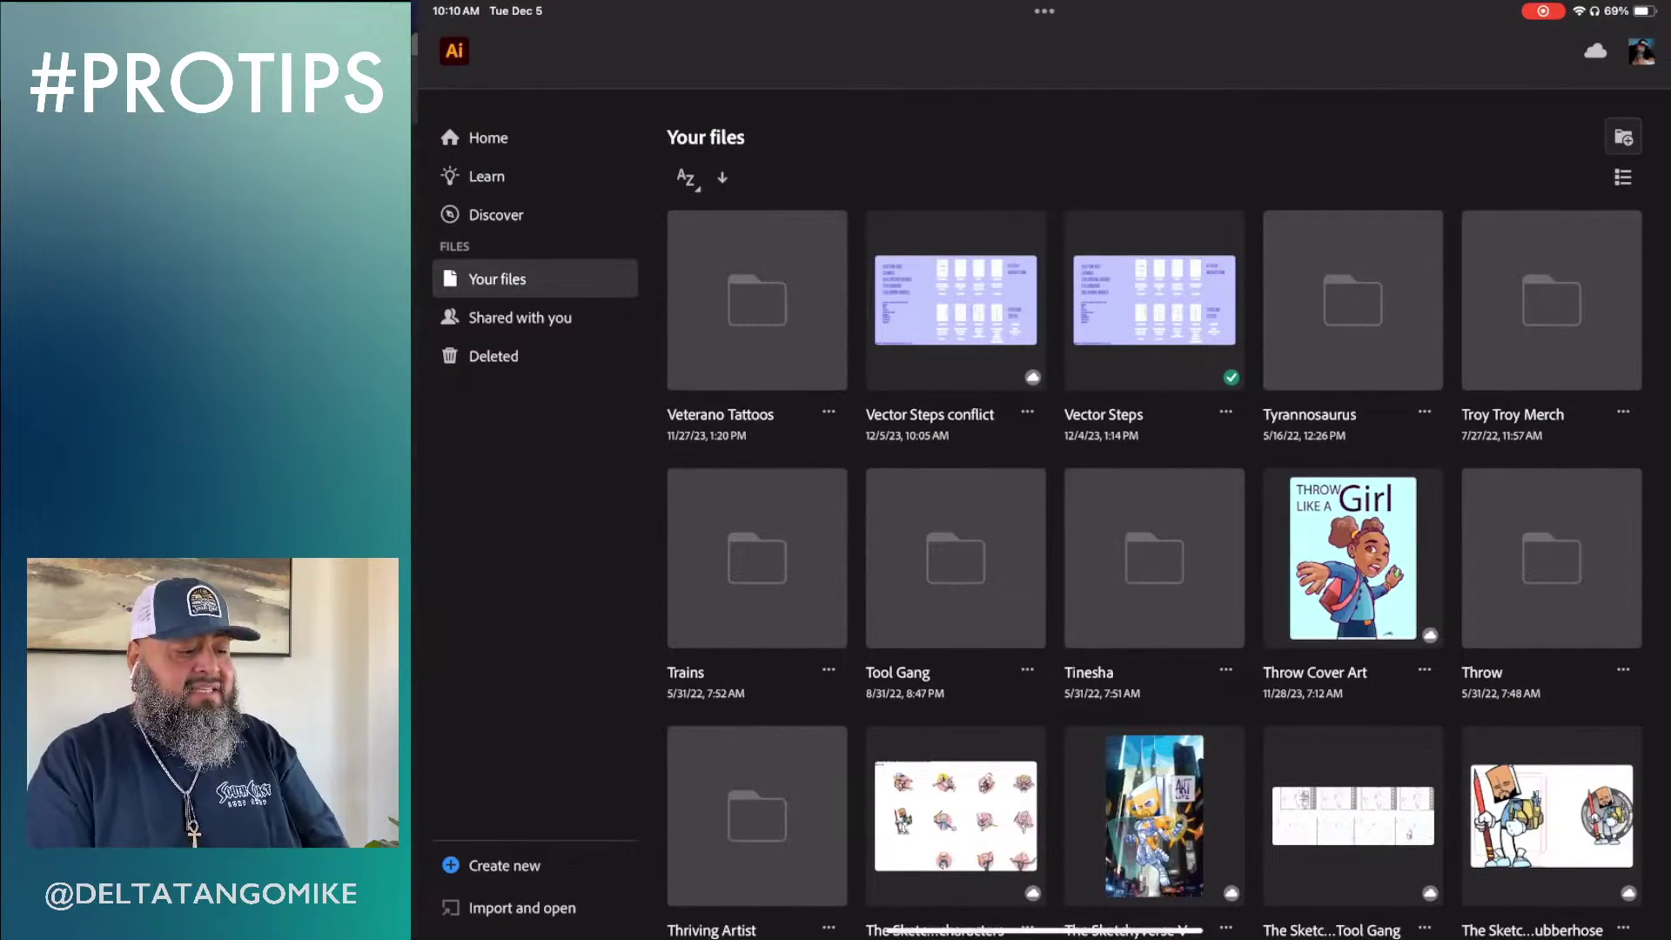
# Browse the recent documents on the Home page and return to the Your files listing
pyautogui.click(463, 139)
pyautogui.scroll(4, 1545, 660)
pyautogui.scroll(-10, 1152, 536)
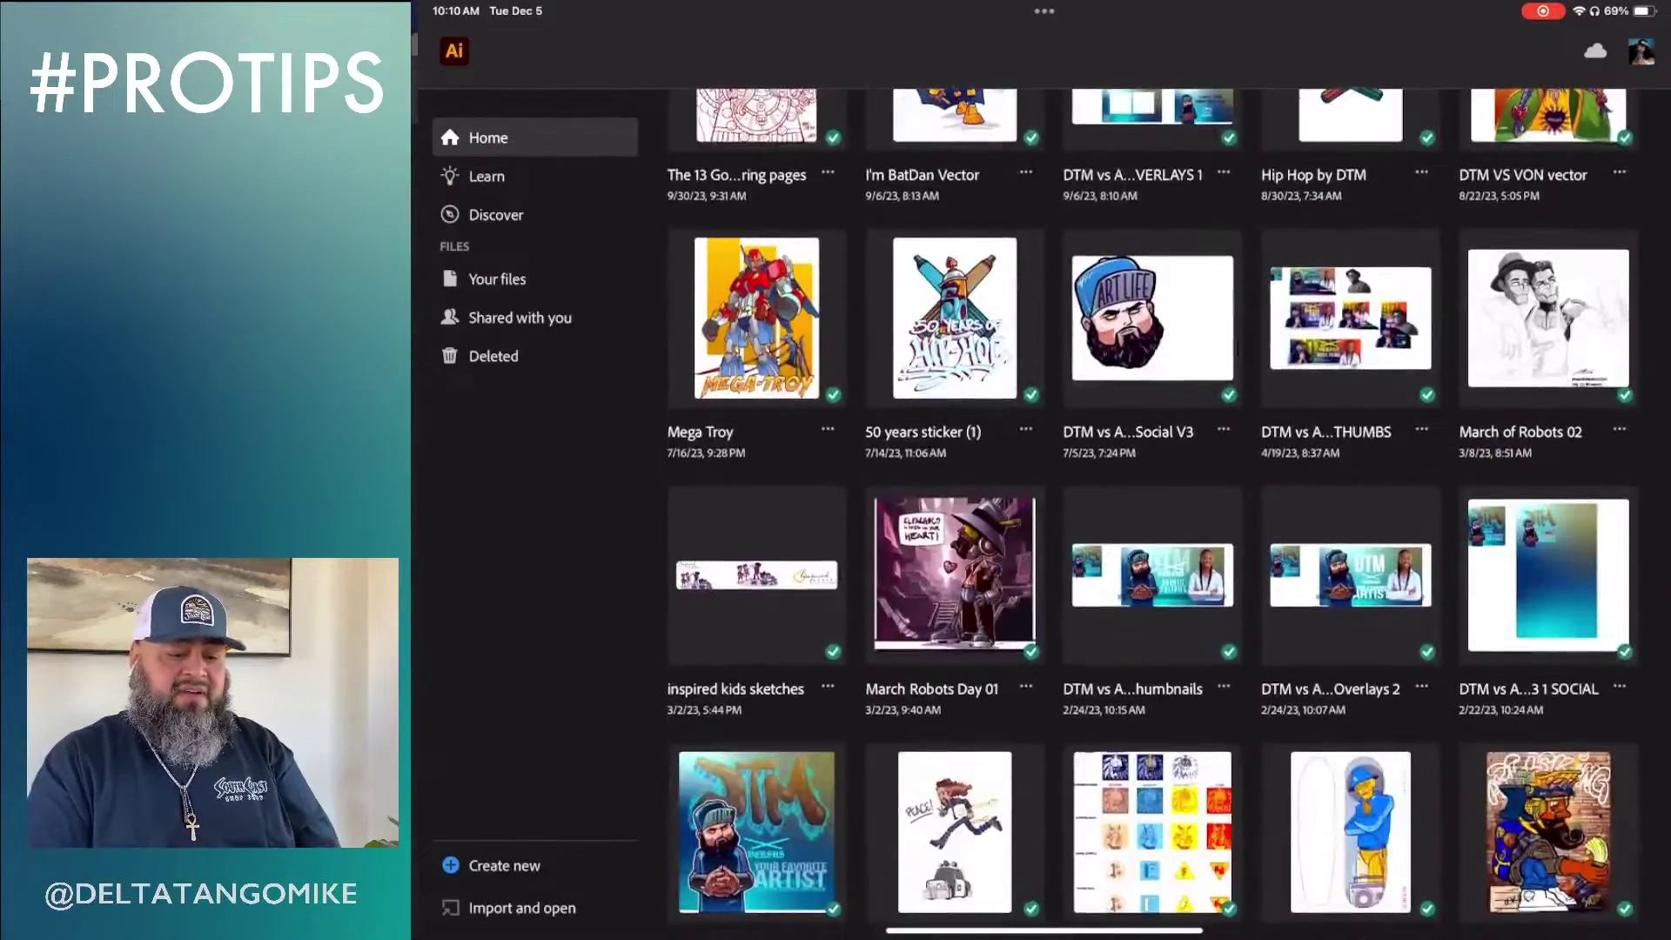
pyautogui.scroll(-1, 1153, 513)
pyautogui.click(497, 280)
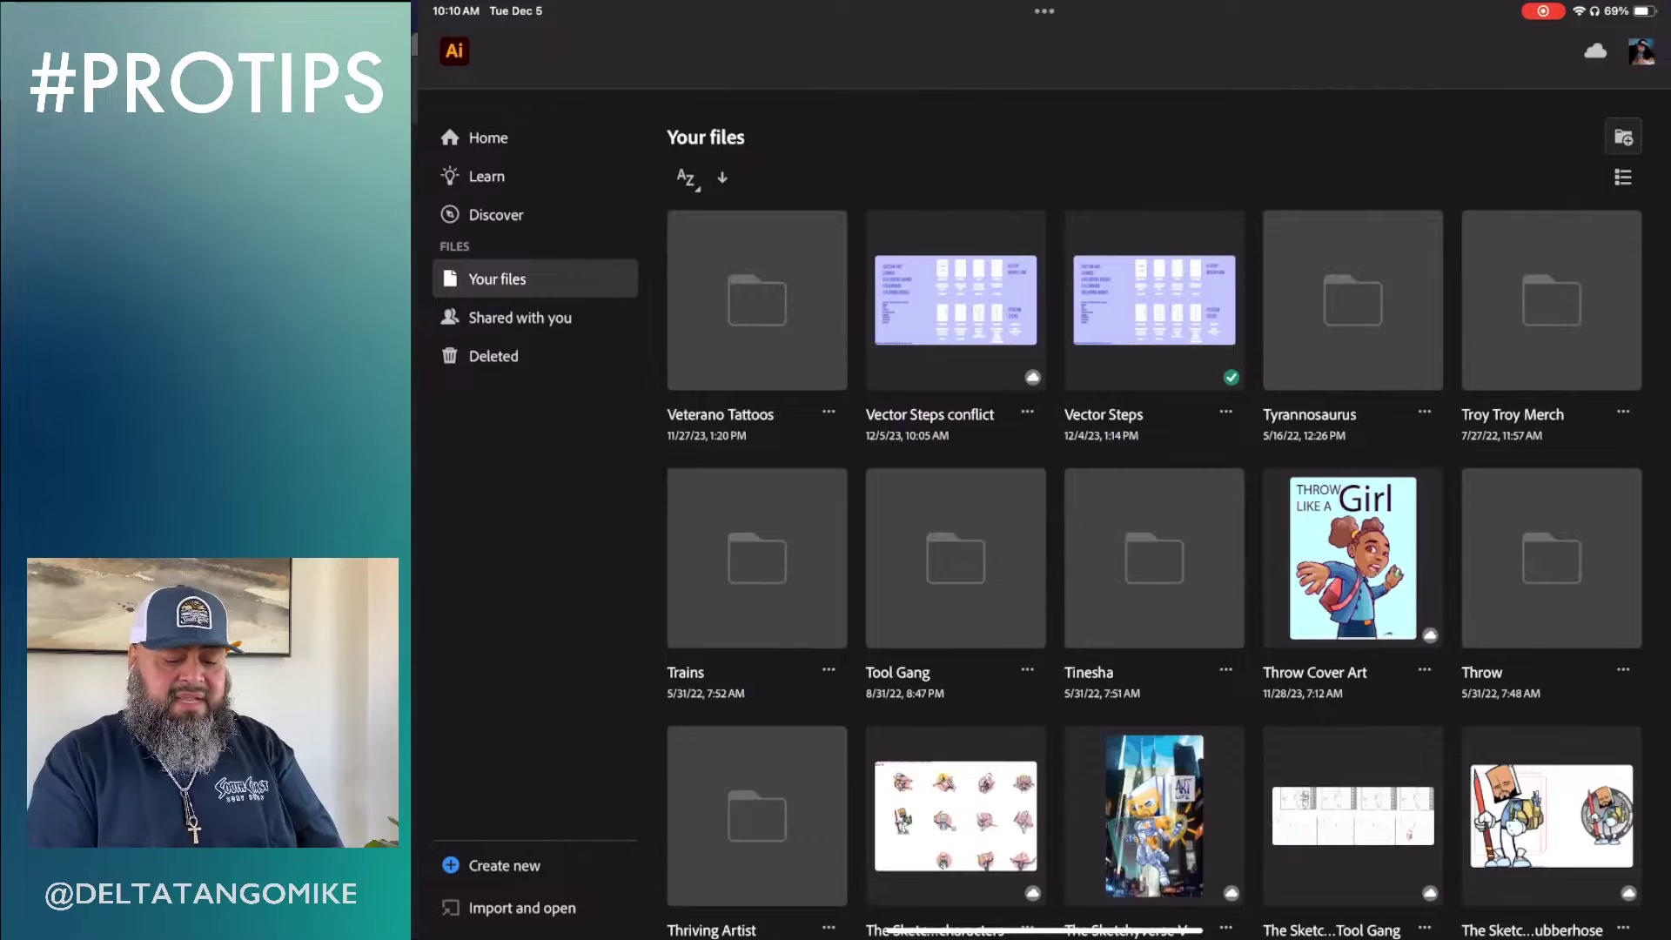
# Open Throw Cover Art, examine its layer groups and vector layers, and close the document
pyautogui.click(1353, 558)
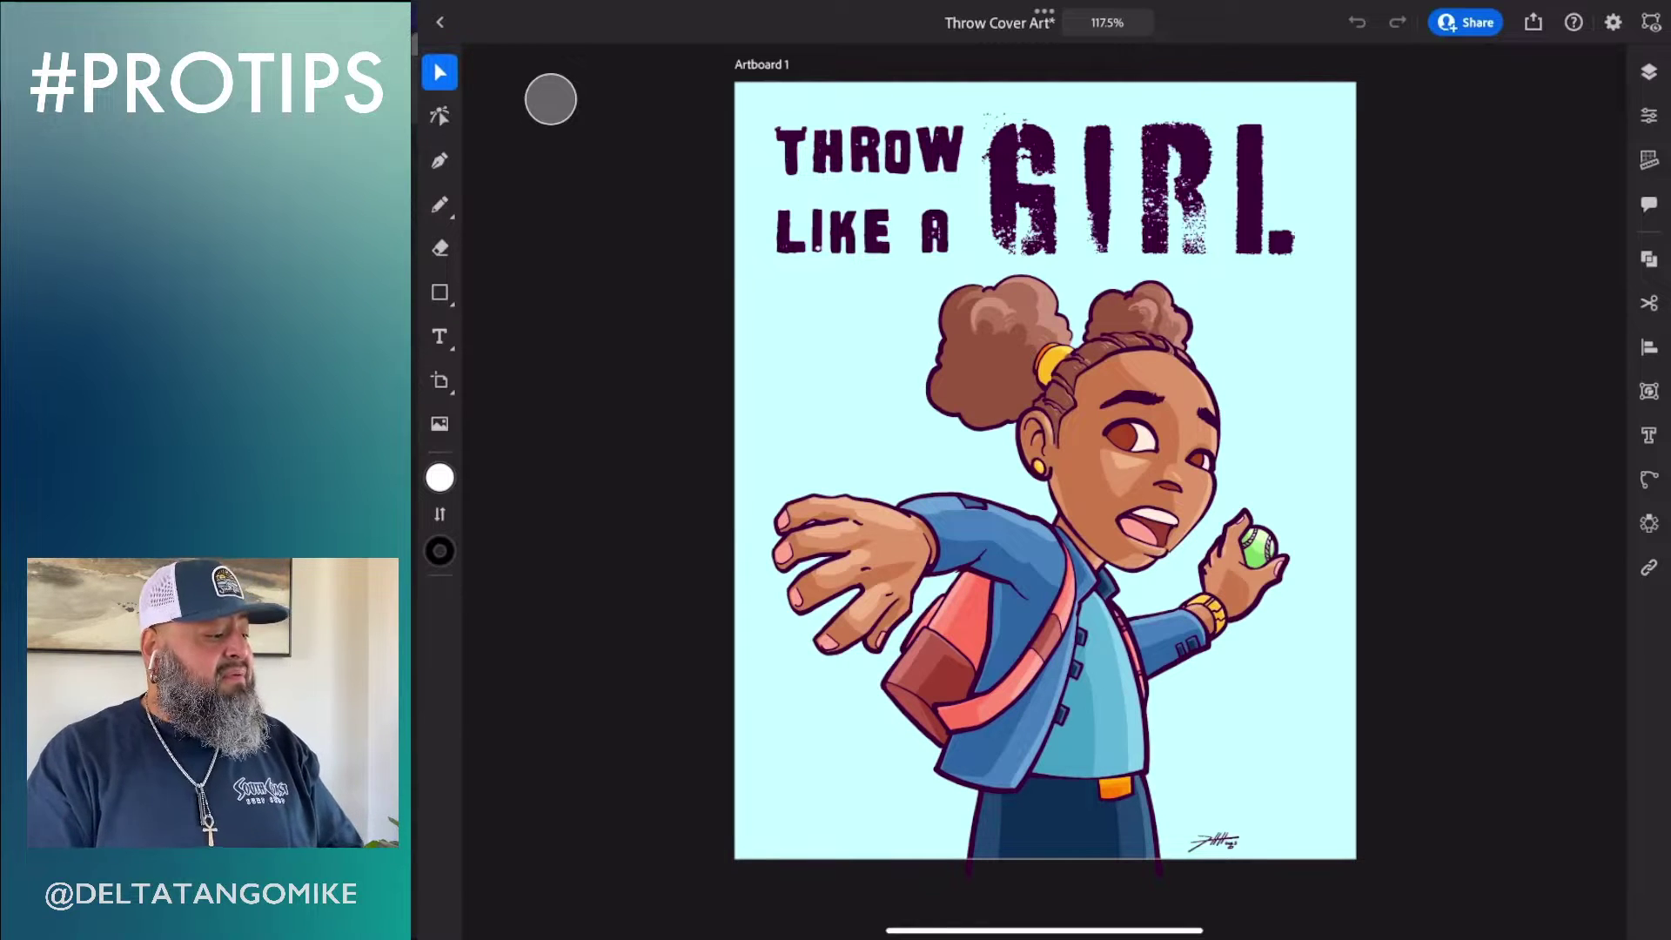
pyautogui.click(1649, 72)
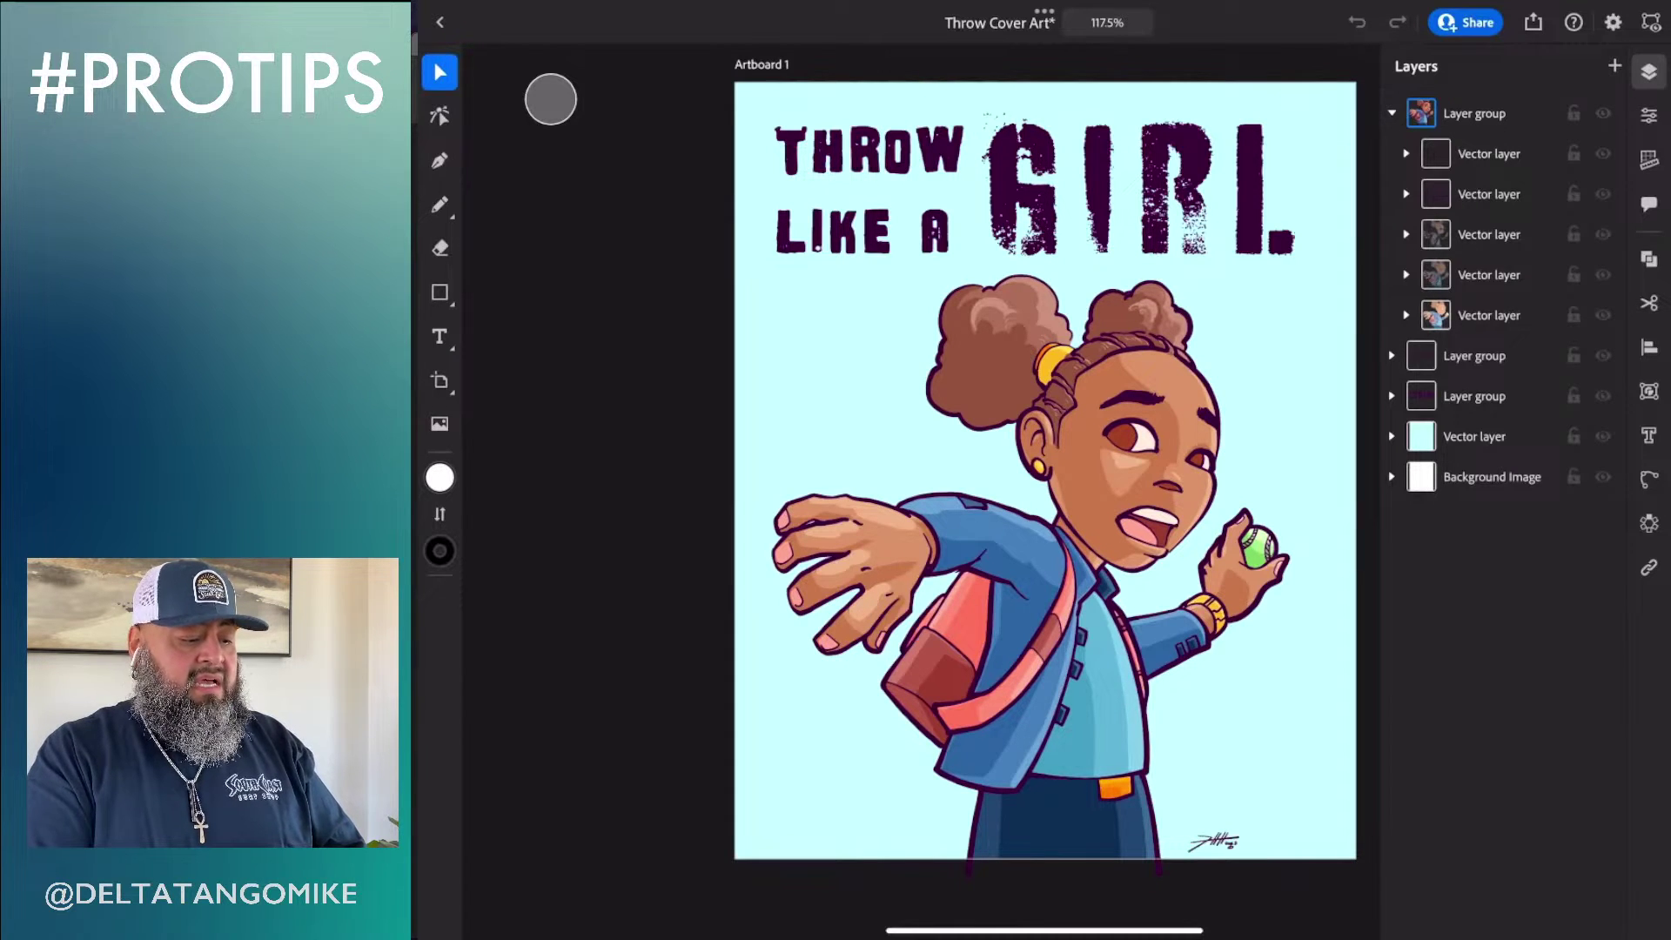
pyautogui.click(440, 21)
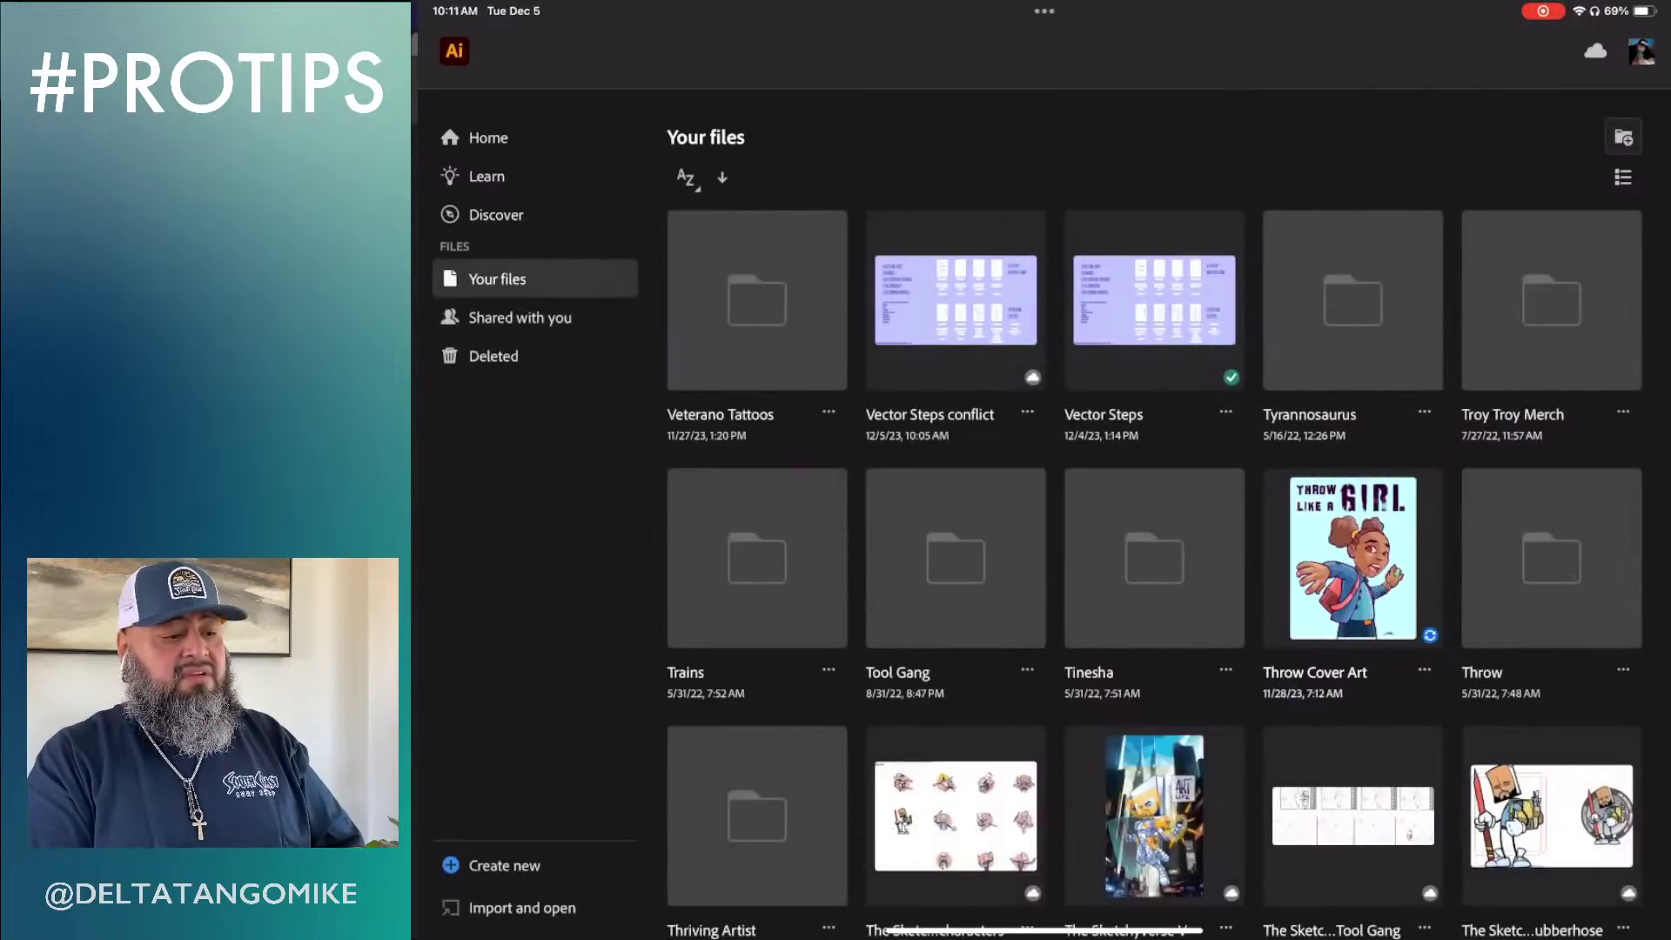
# Switch to Fresco and open the recent Throw Cover Art photoshop document with the whole cover in view
pyautogui.moveTo(1053, 932); pyautogui.dragTo(1054, 696)
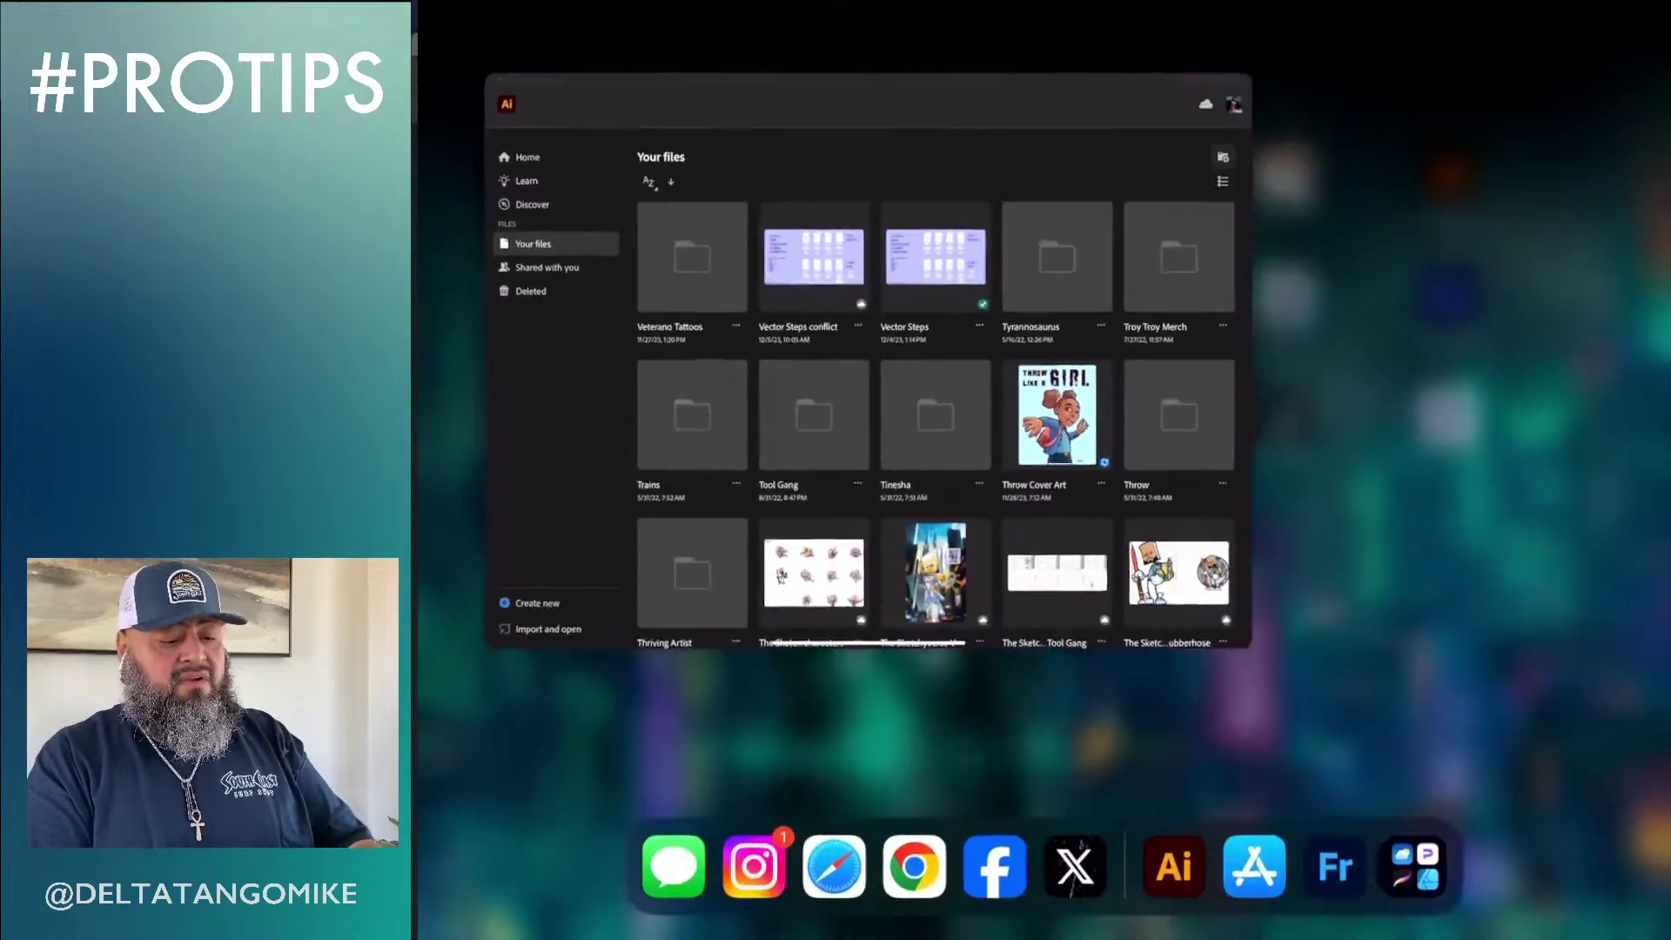
pyautogui.click(1335, 871)
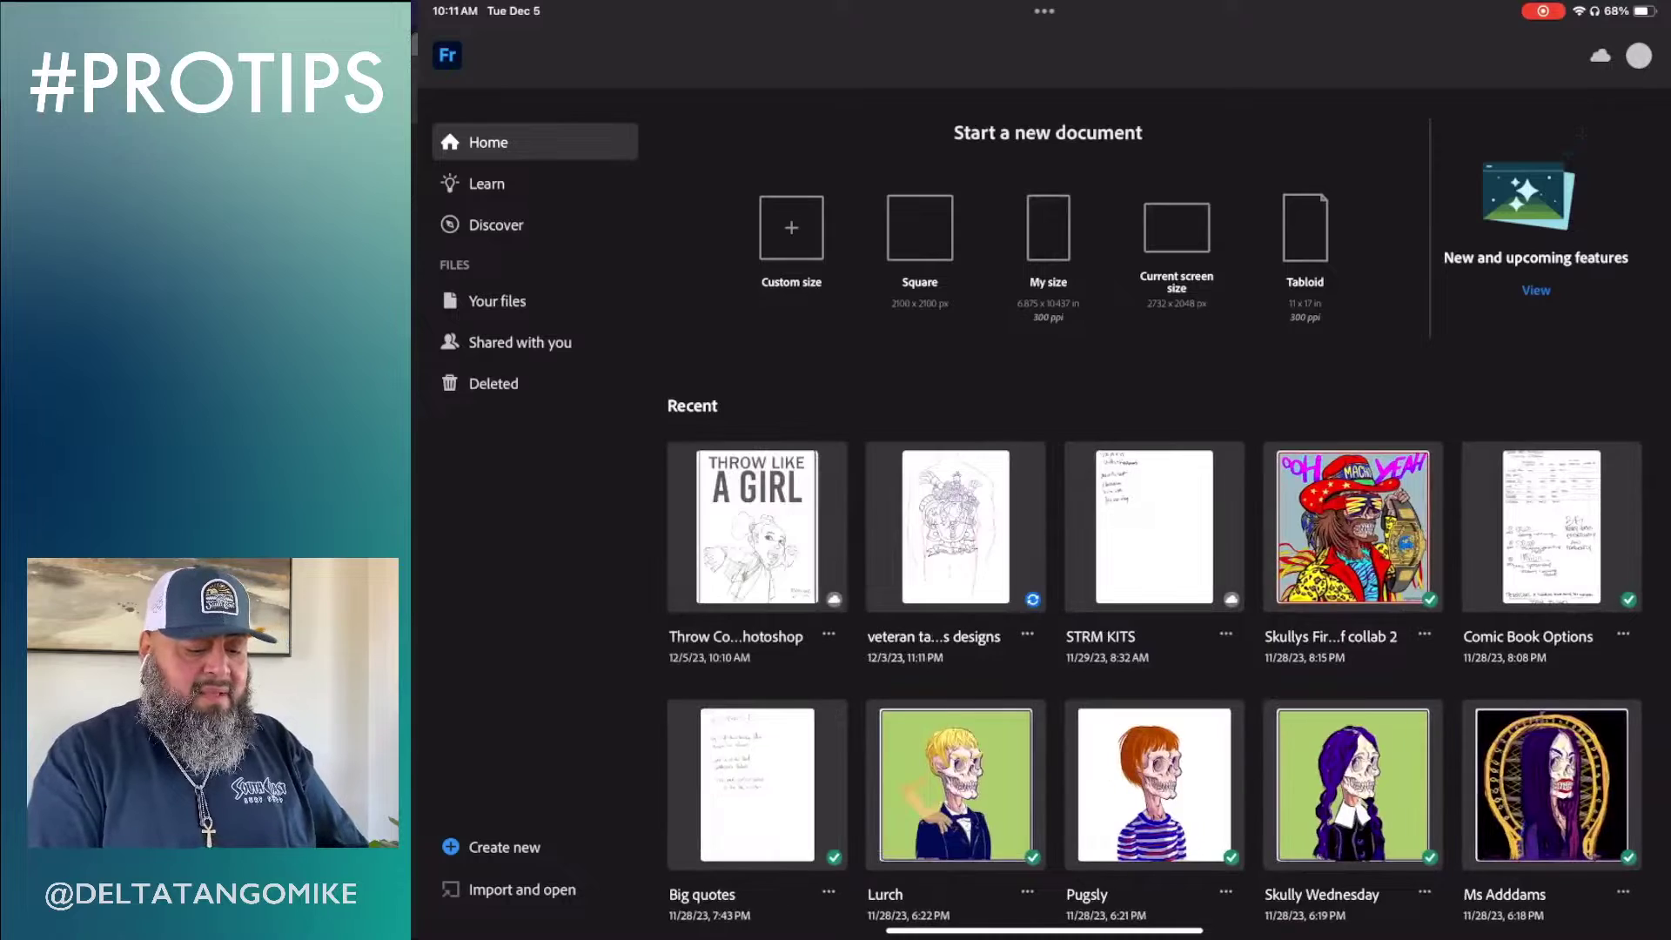
pyautogui.click(757, 527)
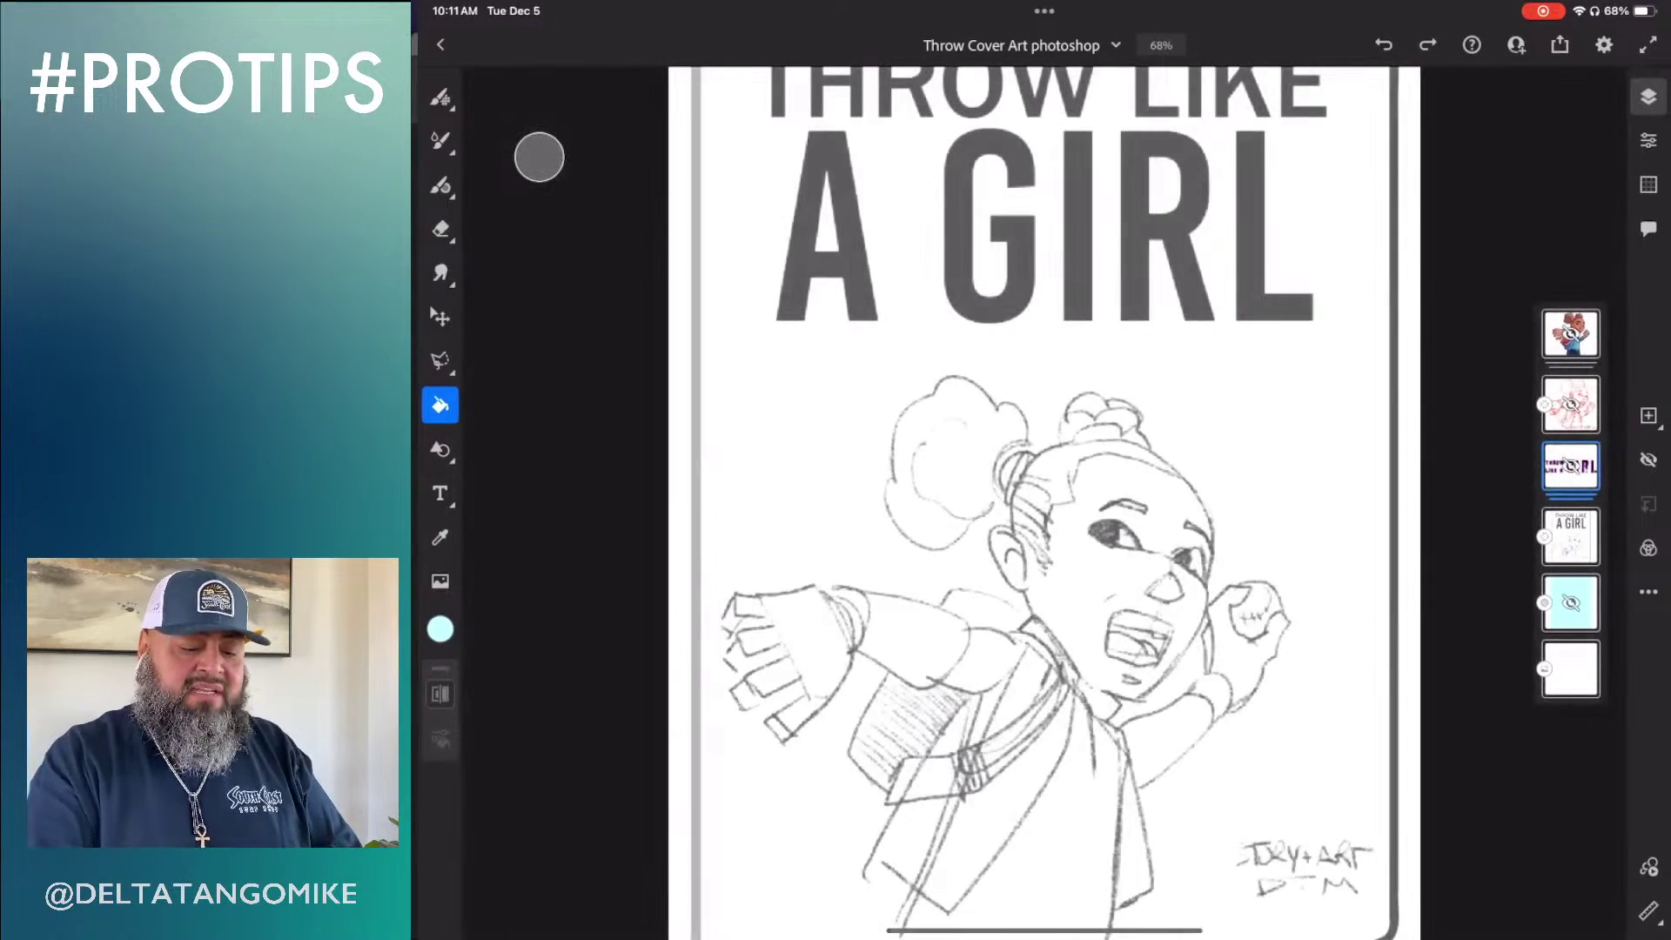
pyautogui.scroll(-3, 1210, 601)
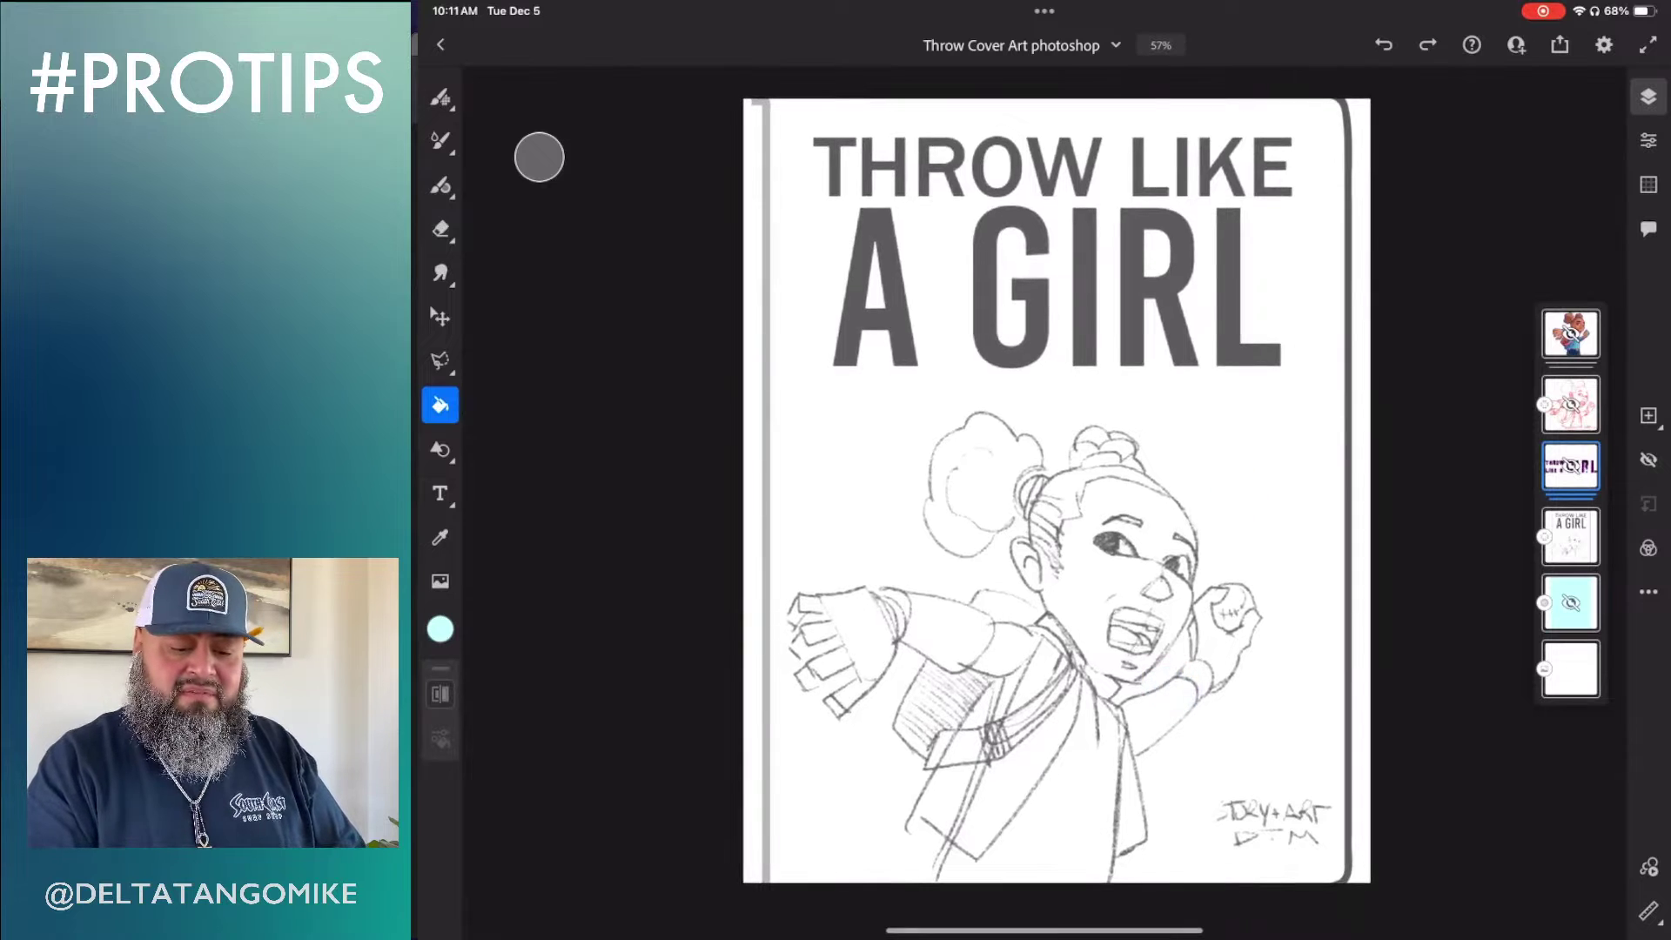
# Show the full-color character layer group and hide it again
pyautogui.click(1571, 334)
pyautogui.click(1648, 460)
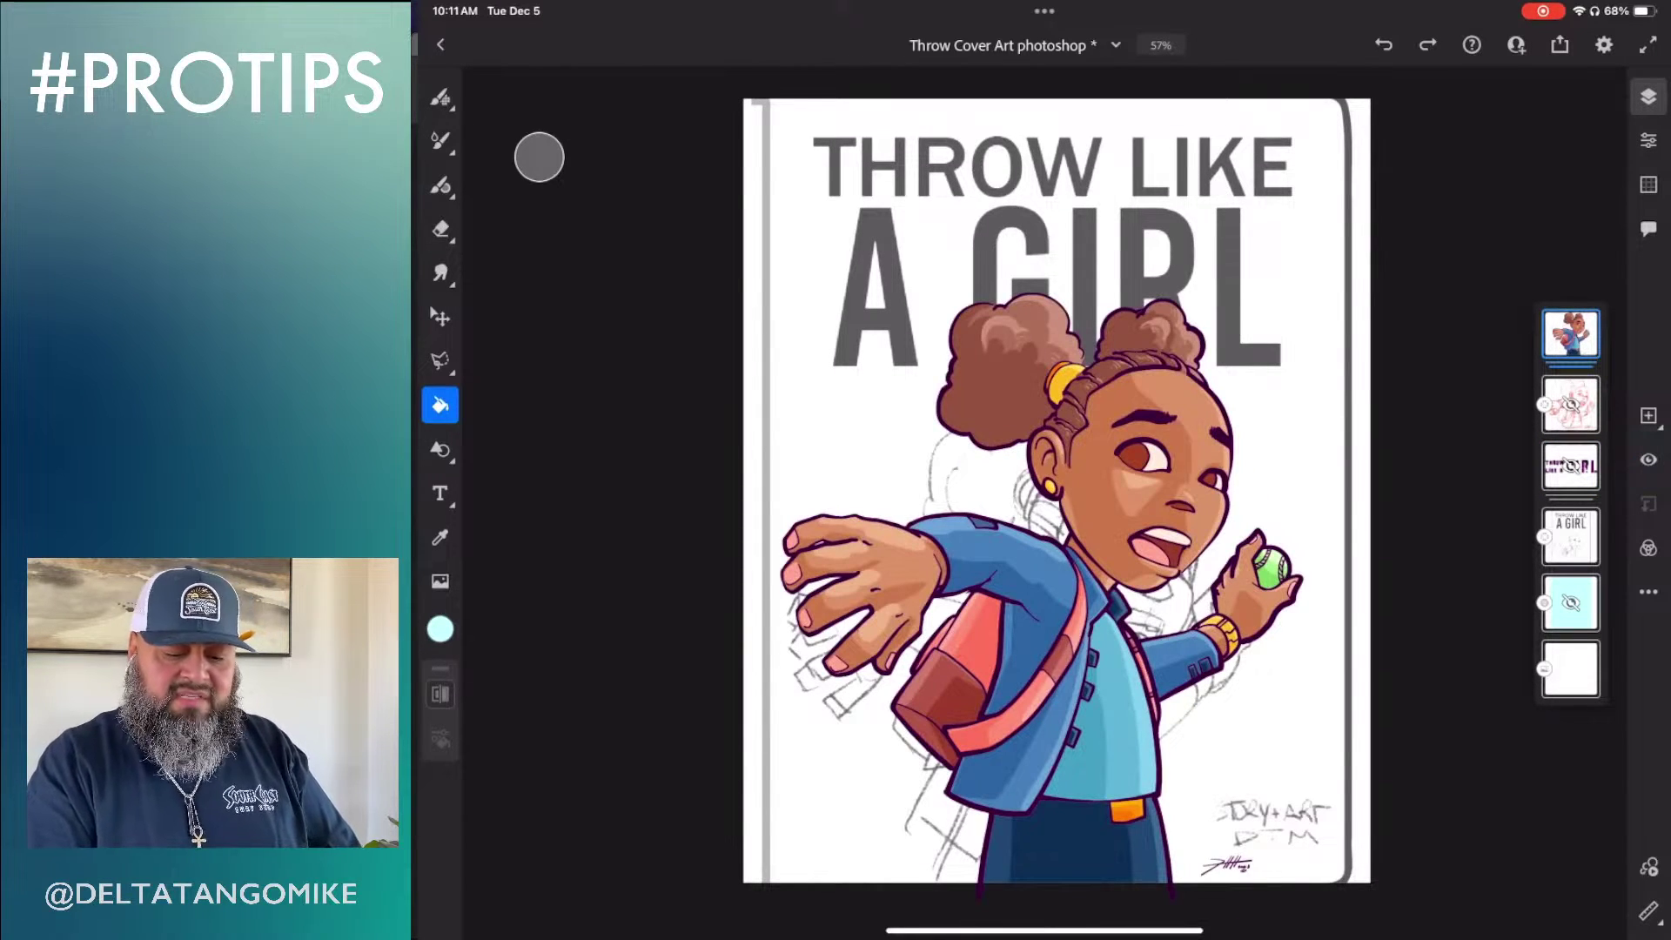
pyautogui.click(1649, 459)
# Show the red sketch layer at 99 opacity and set the gray pencil sketch layer's opacity to 20
pyautogui.click(1572, 404)
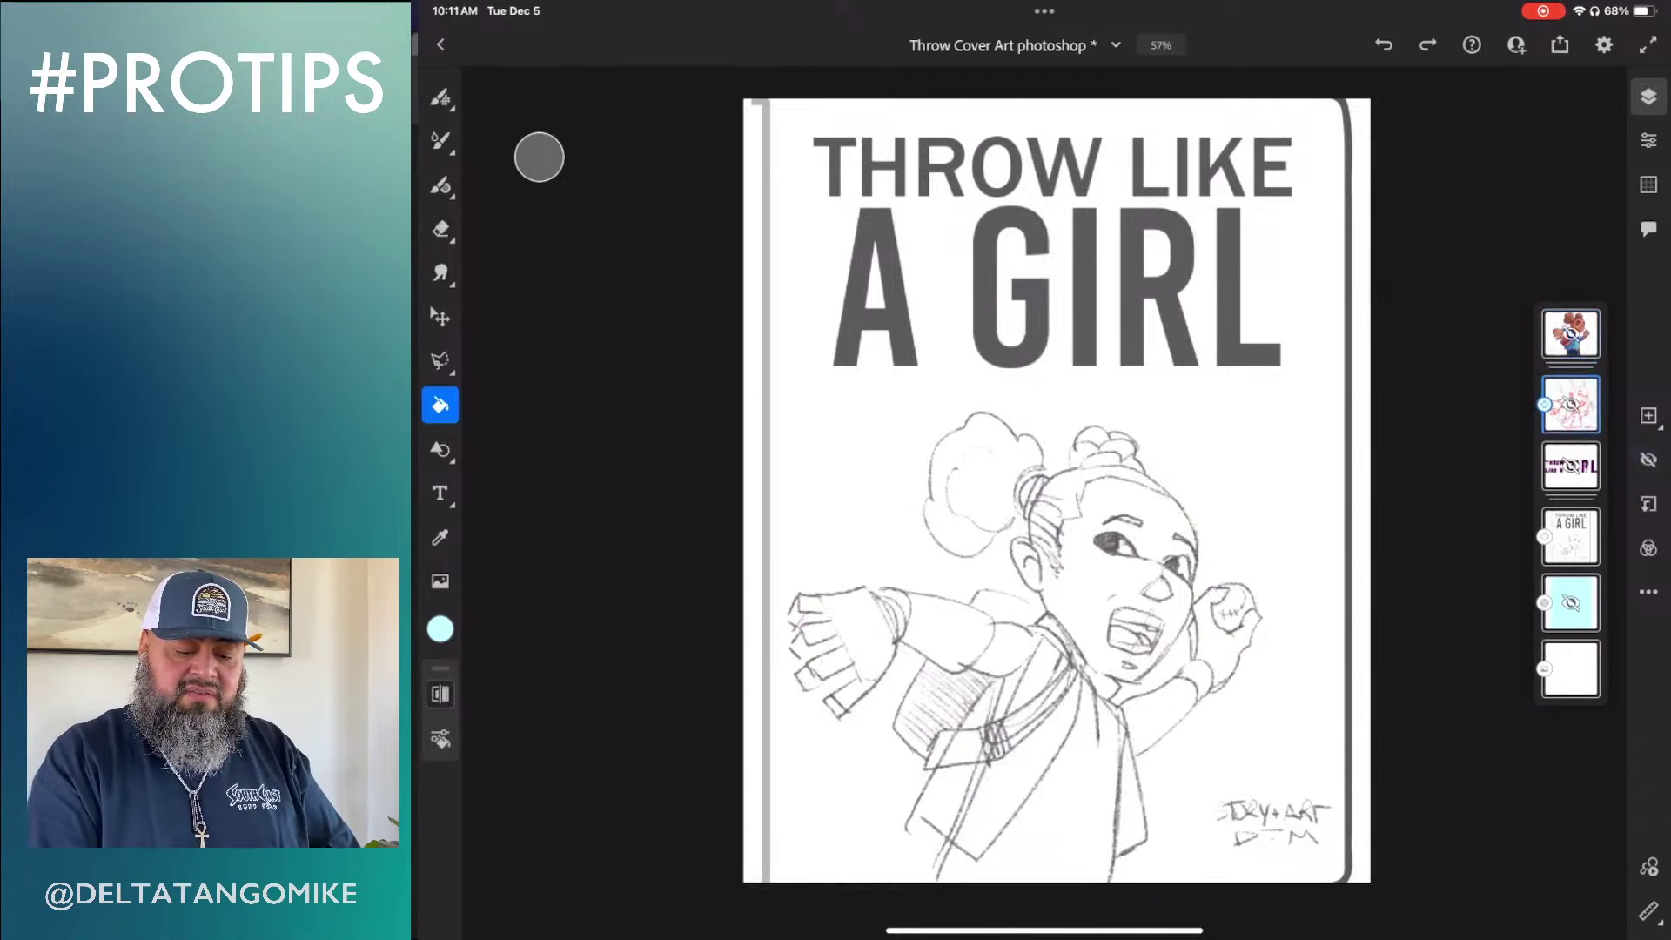
pyautogui.click(1649, 459)
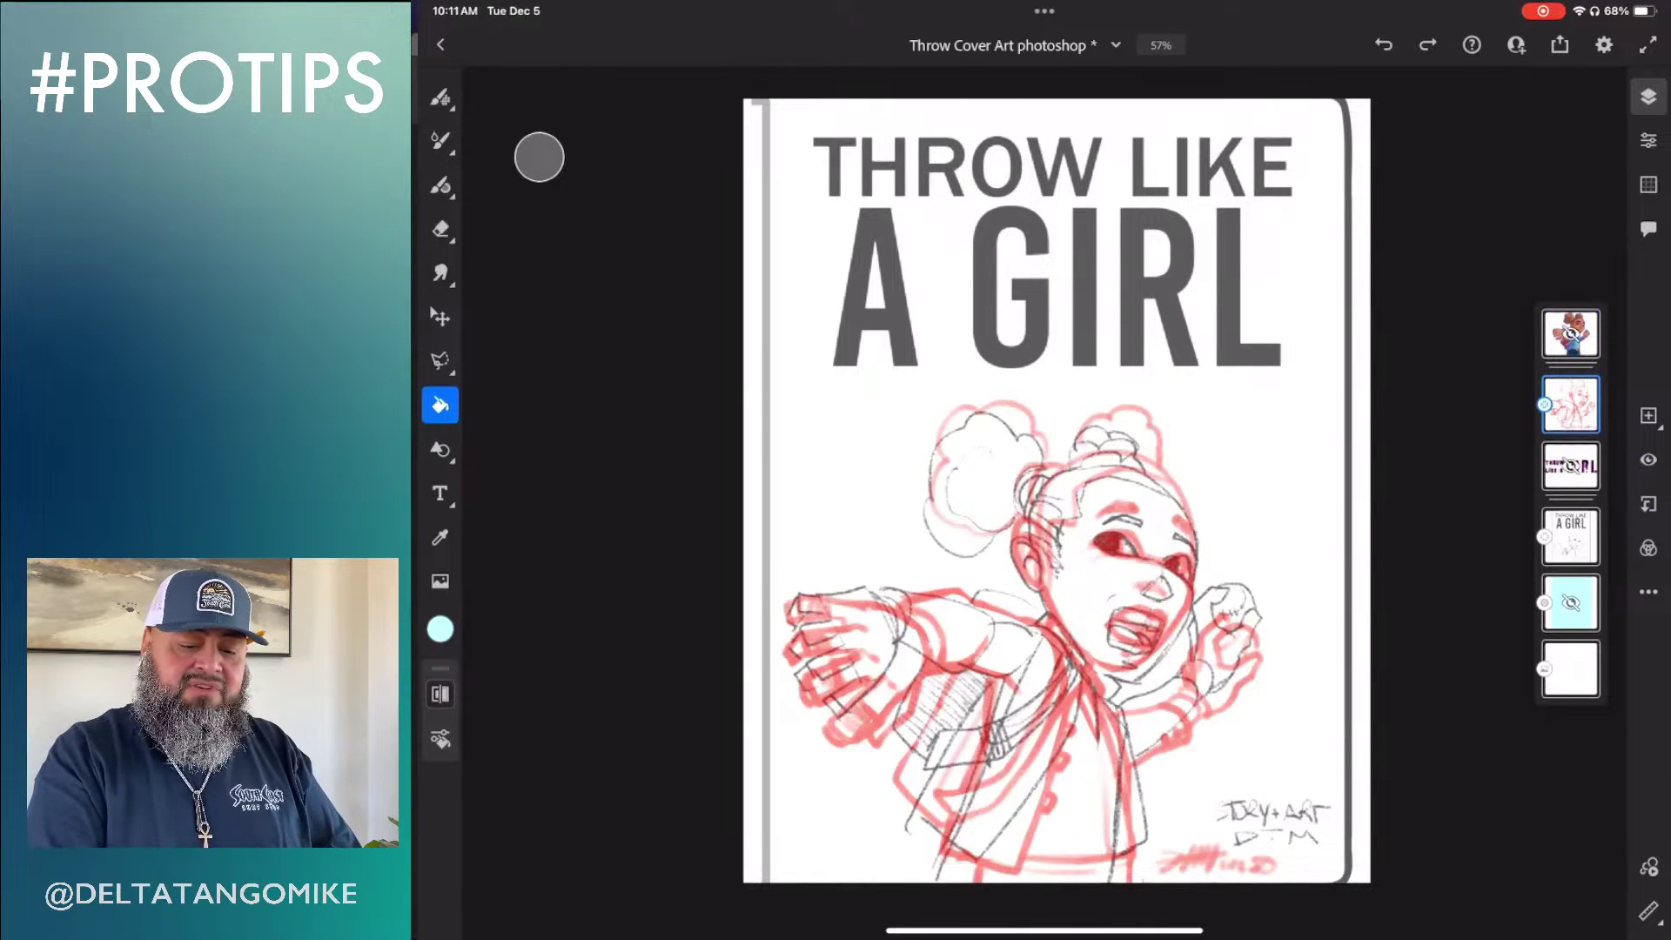
pyautogui.click(1649, 140)
pyautogui.moveTo(1518, 302)
pyautogui.mouseDown()
pyautogui.moveTo(1599, 302)
pyautogui.moveTo(1446, 314)
pyautogui.mouseUp()
pyautogui.click(1336, 536)
pyautogui.moveTo(1174, 538); pyautogui.dragTo(1048, 402)
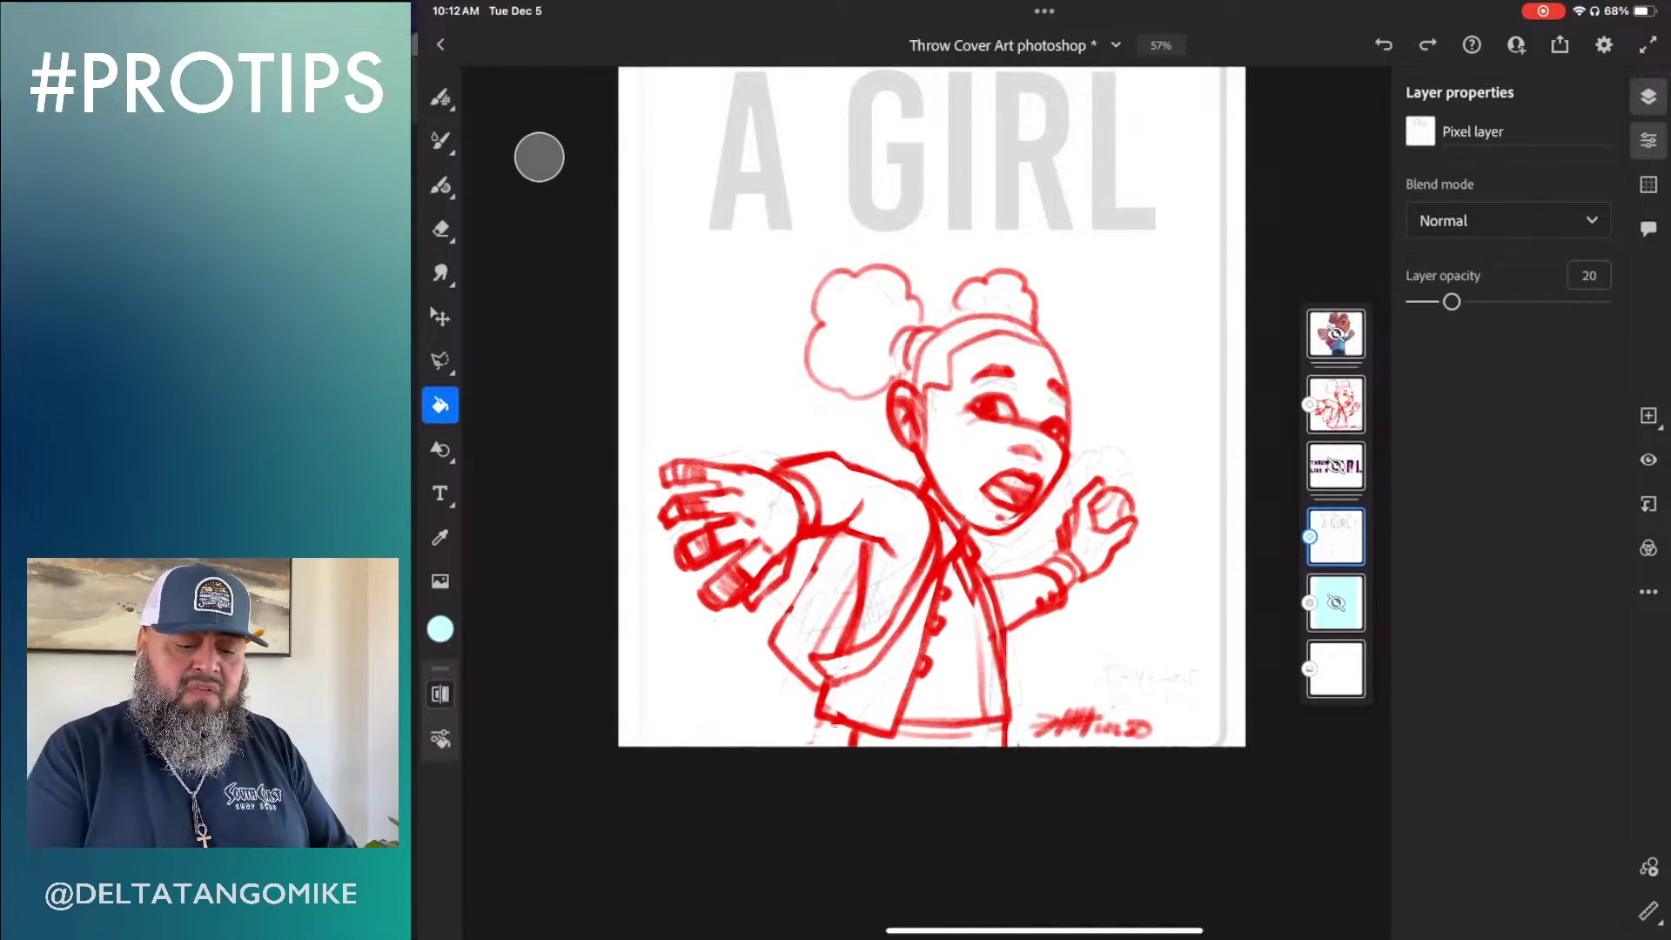
pyautogui.click(1336, 405)
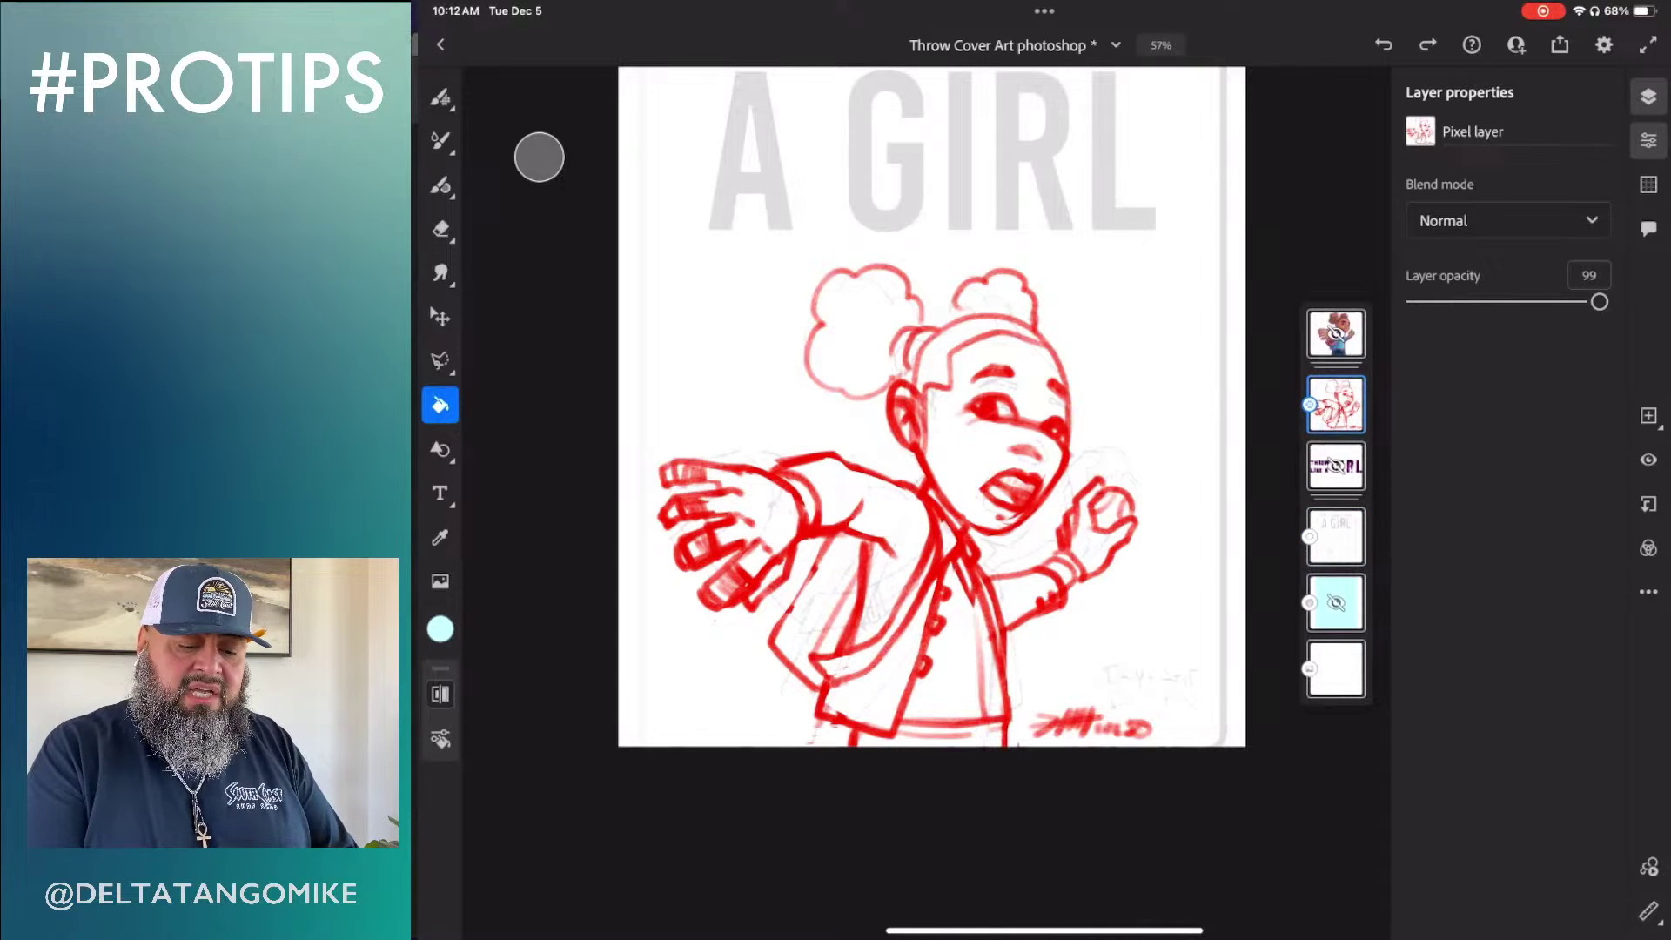
# Hide the gray pencil sketch layer and show the purple title lettering group
pyautogui.click(1336, 538)
pyautogui.click(1649, 459)
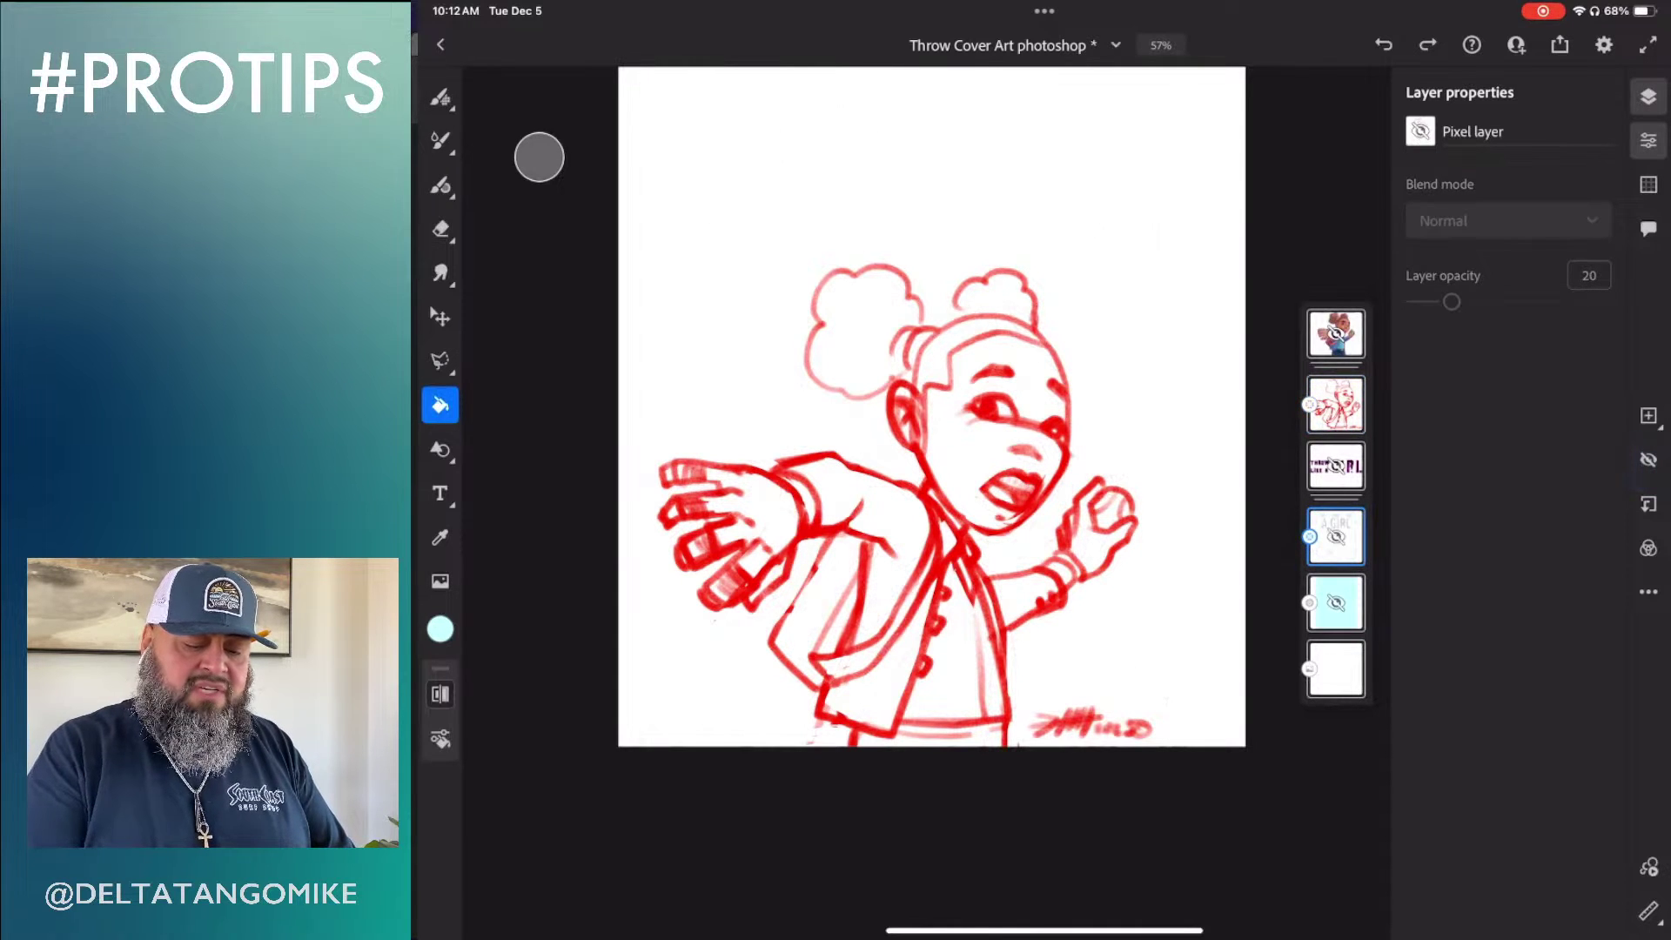
pyautogui.click(1337, 466)
pyautogui.click(1649, 460)
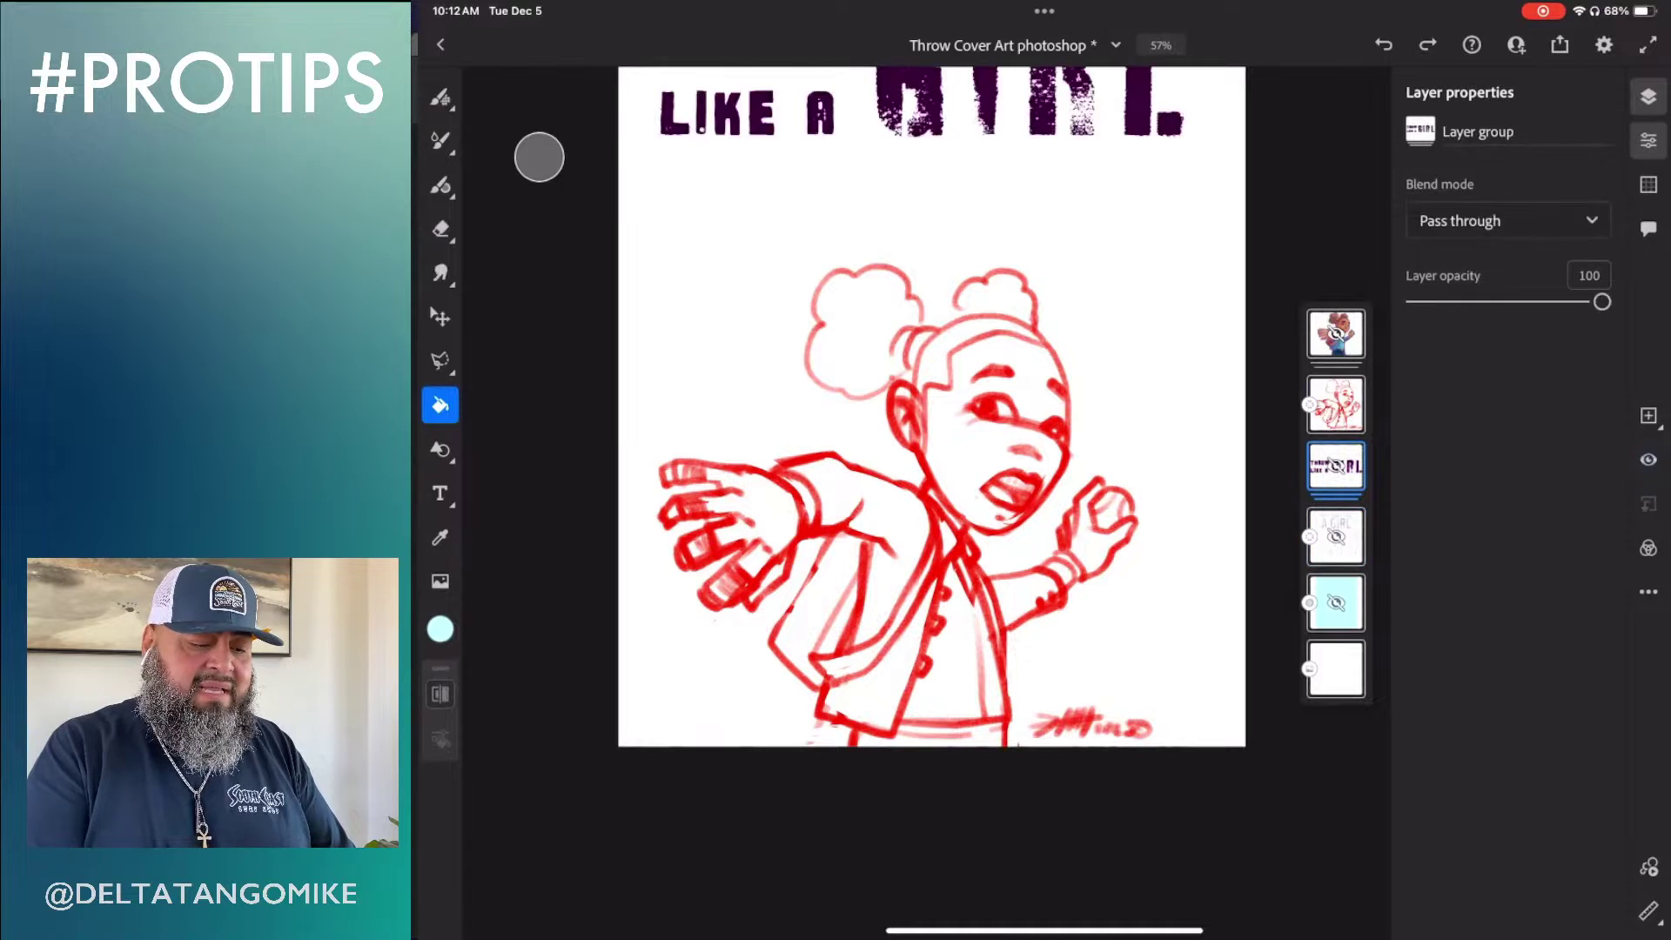
pyautogui.scroll(-2, 931, 409)
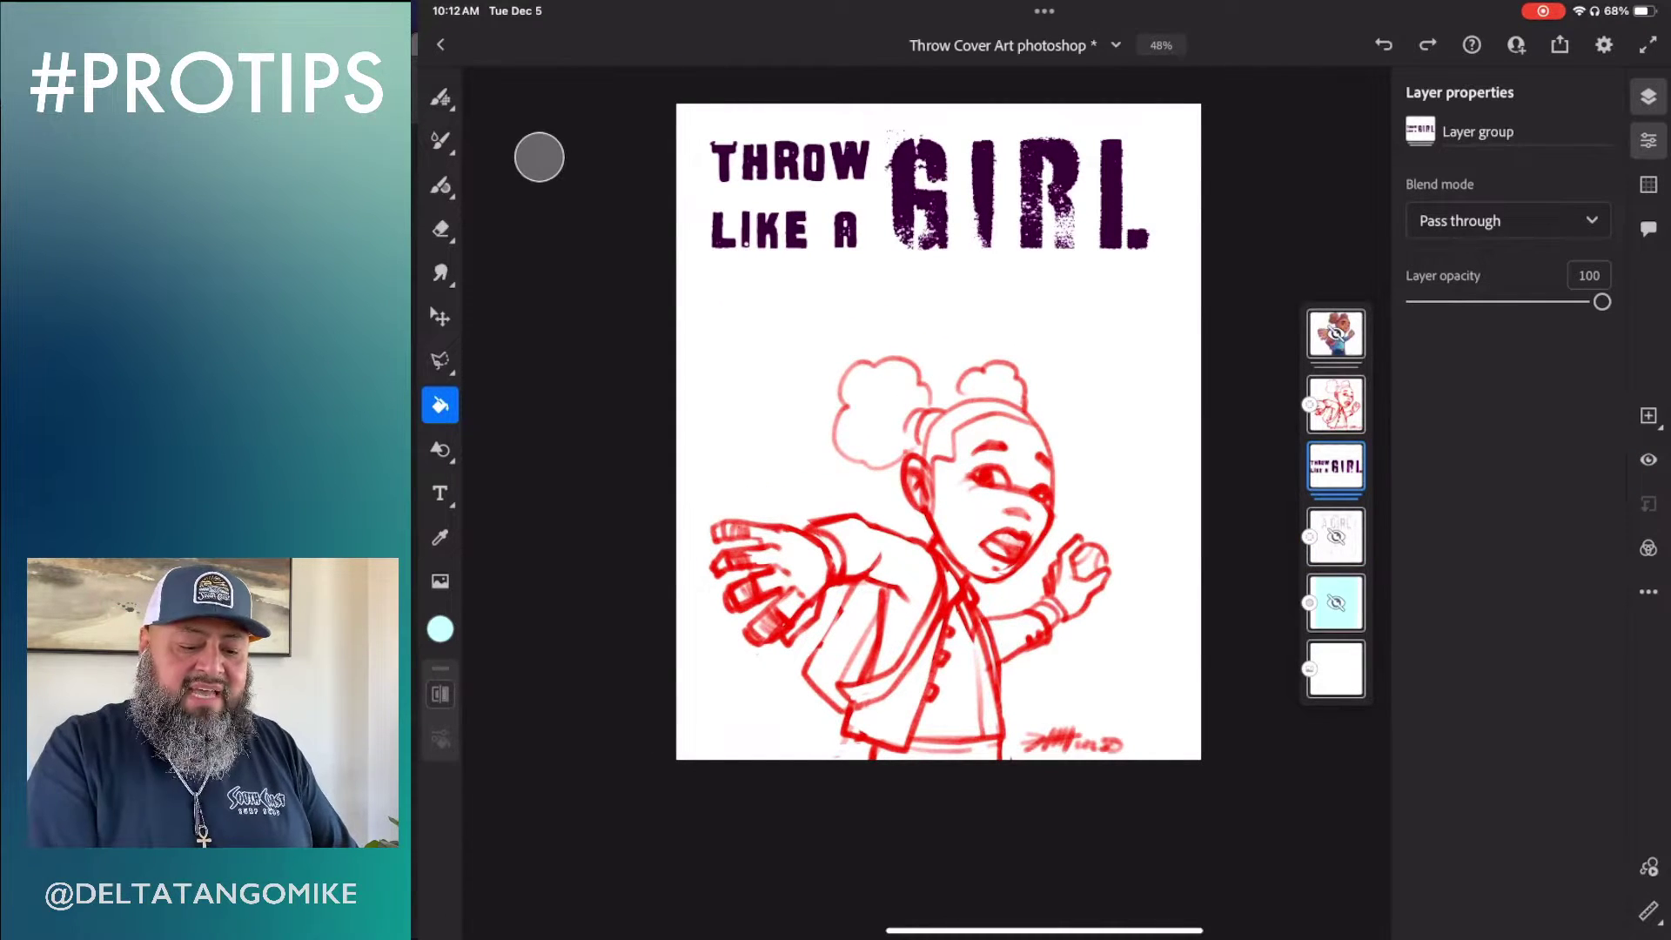
# Set the red sketch layer's opacity to 22 and show the full-color character layer group
pyautogui.click(1336, 405)
pyautogui.moveTo(1601, 302); pyautogui.dragTo(1457, 302)
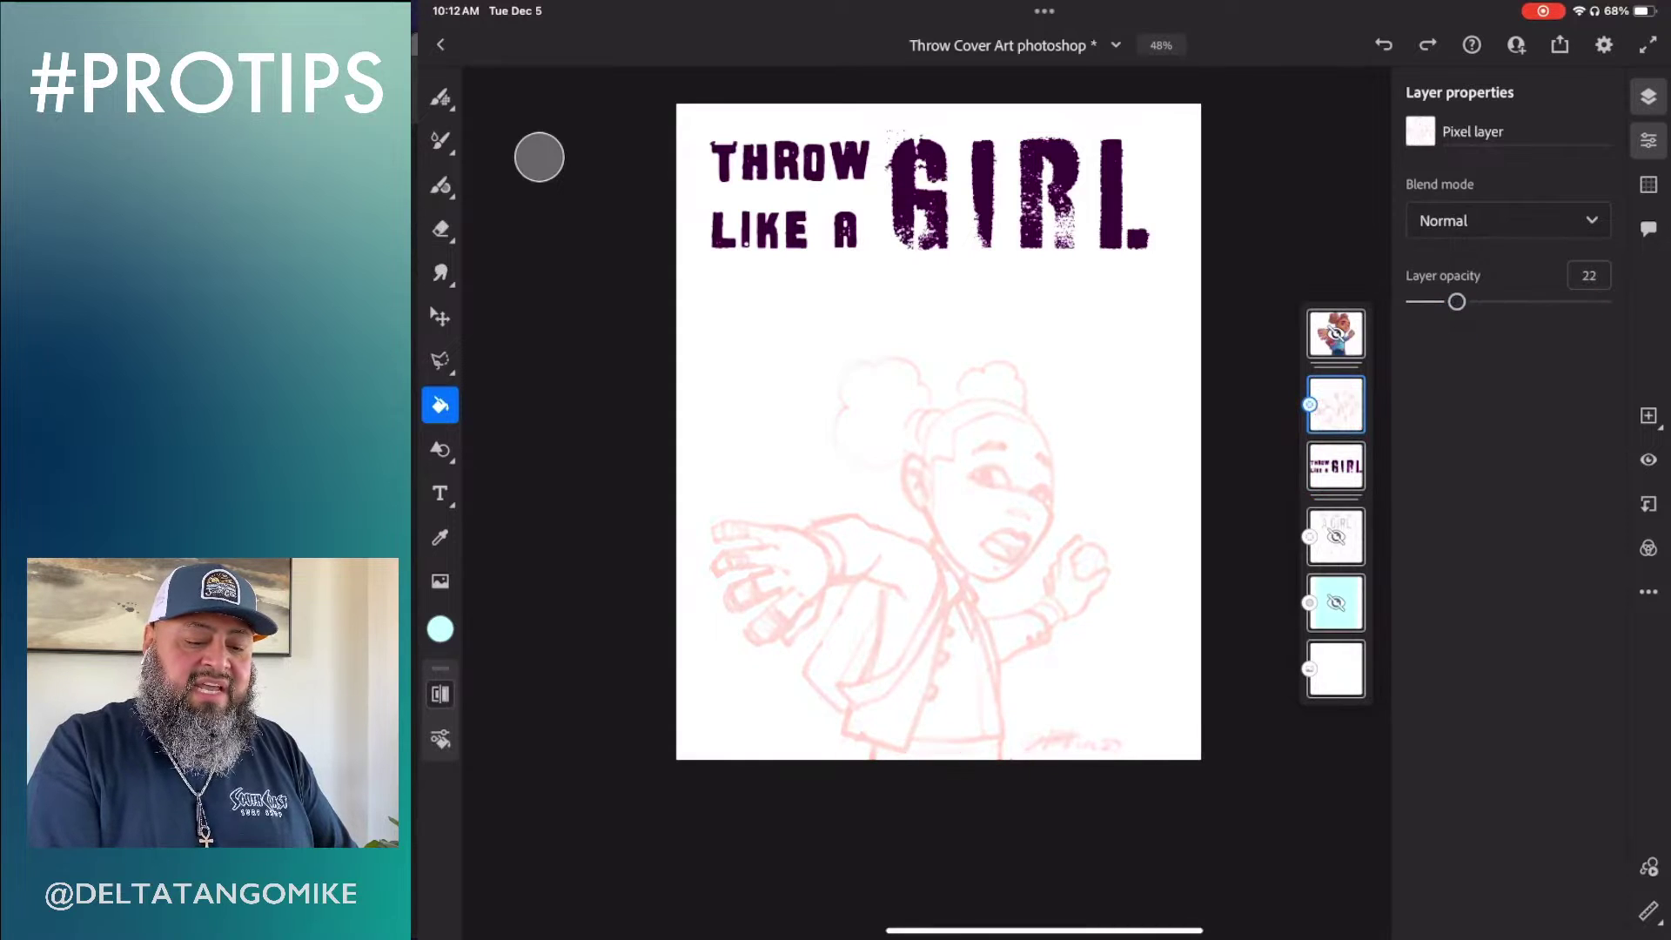
pyautogui.click(1336, 334)
pyautogui.click(1648, 460)
# Inside the character group, hide the flat color layer, both shading layers and the uppermost Multiply layer, leaving only the line art
pyautogui.click(1336, 334)
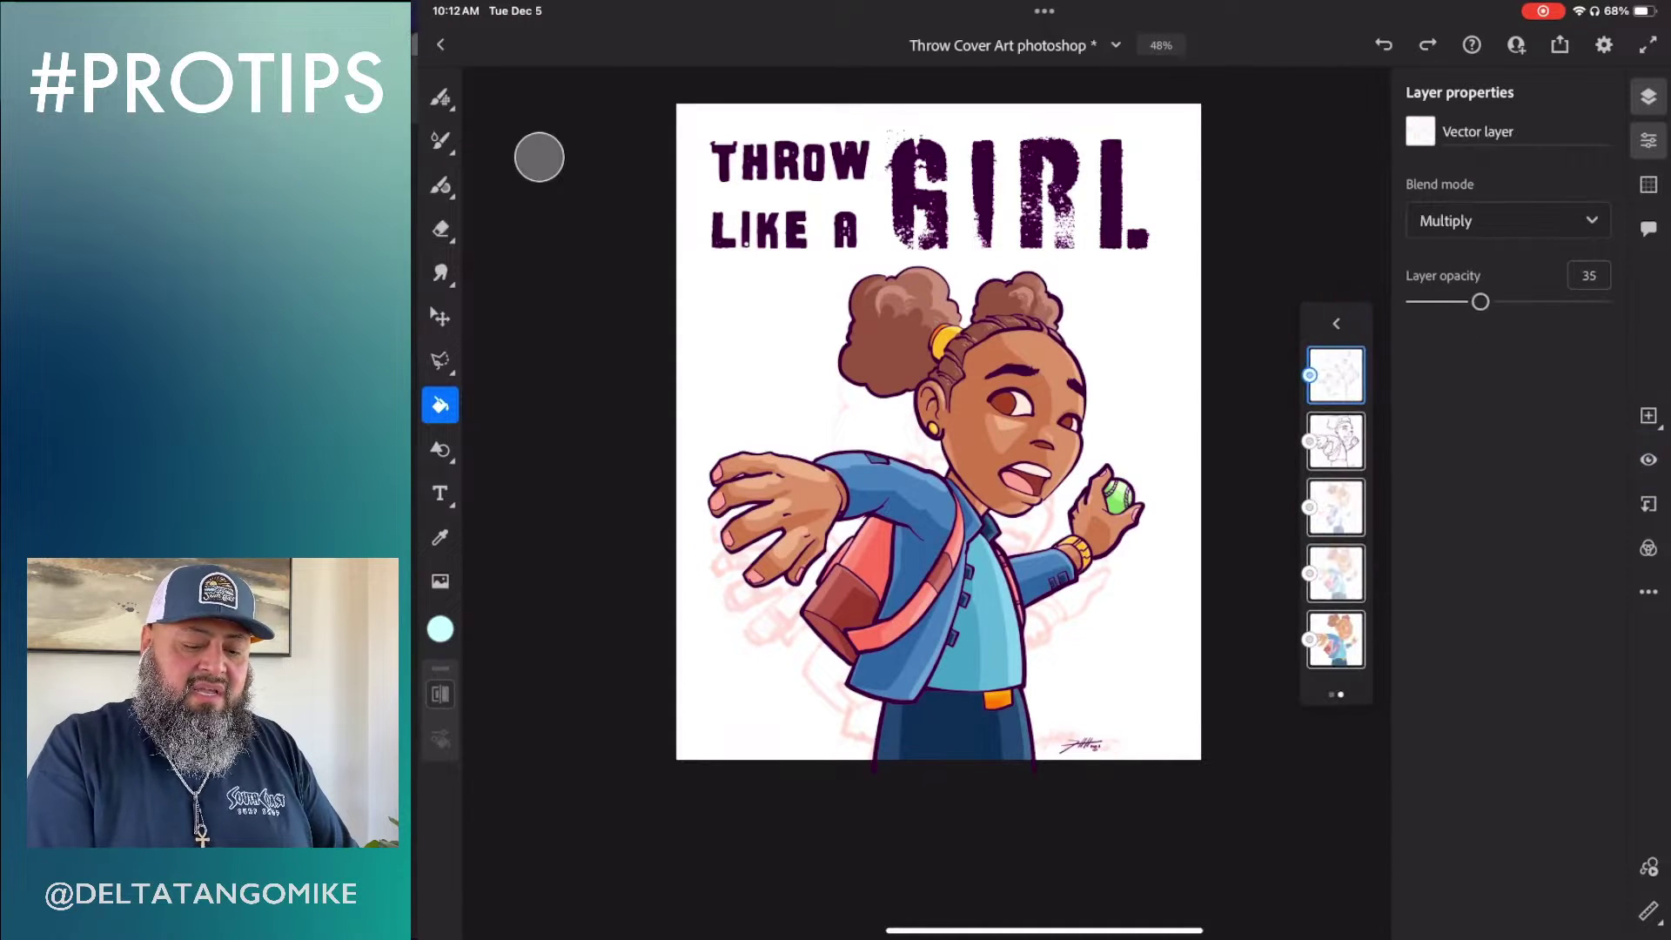
pyautogui.click(1336, 640)
pyautogui.click(1649, 460)
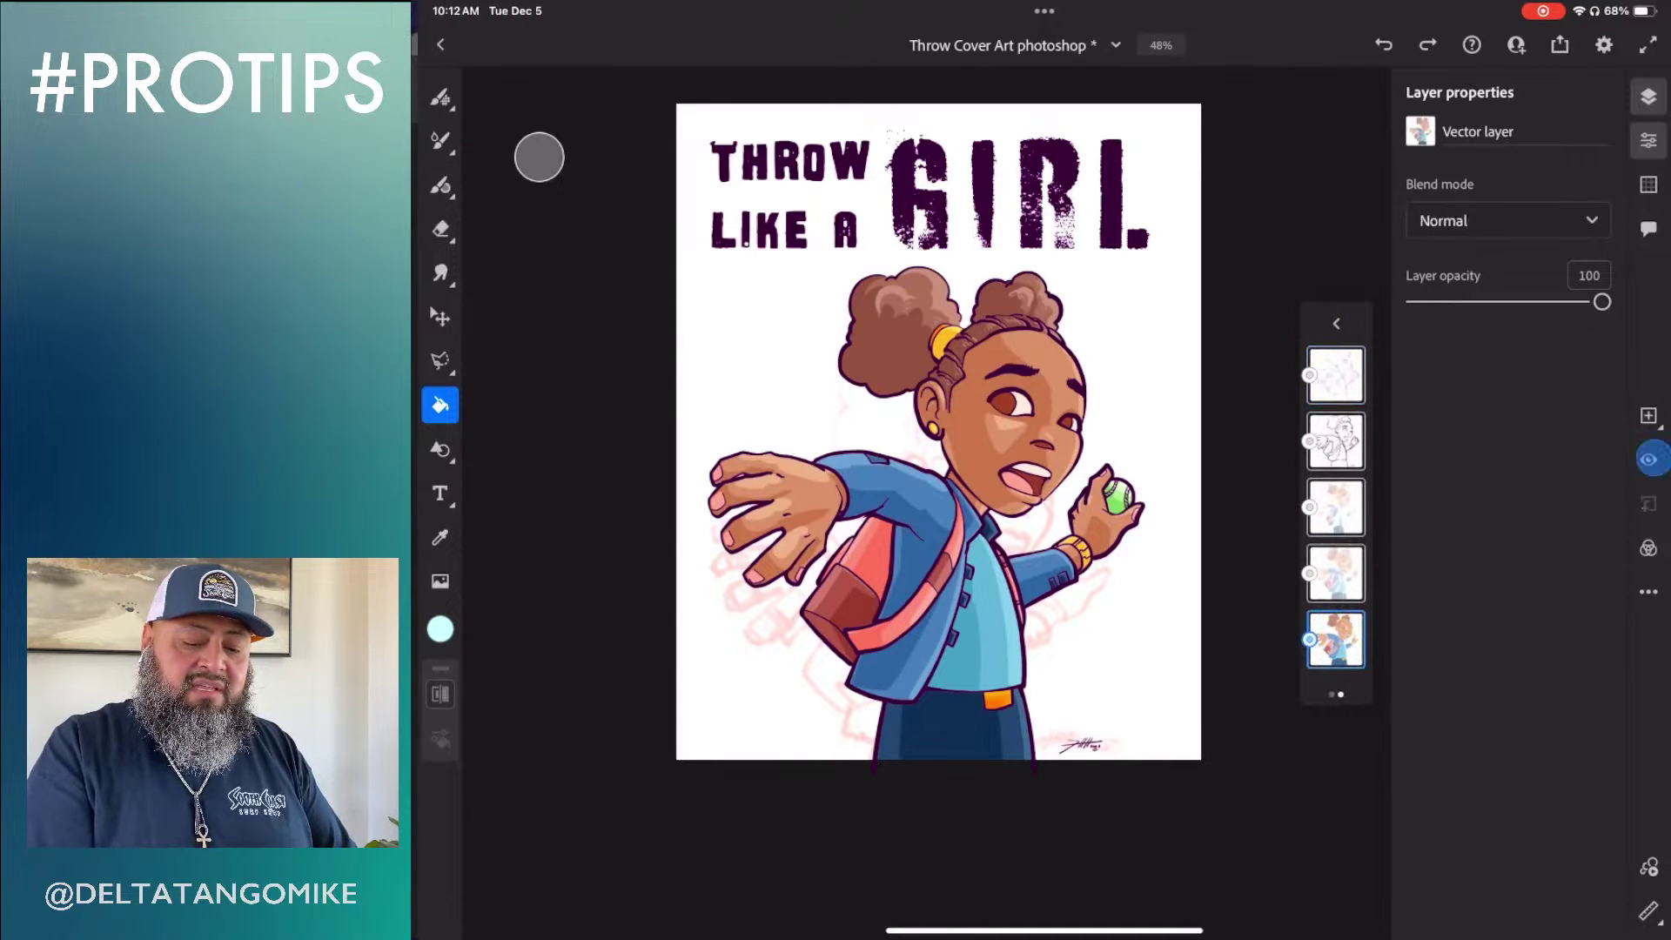
pyautogui.click(1336, 574)
pyautogui.click(1649, 460)
pyautogui.click(1336, 507)
pyautogui.click(1649, 459)
pyautogui.click(1336, 374)
pyautogui.click(1649, 459)
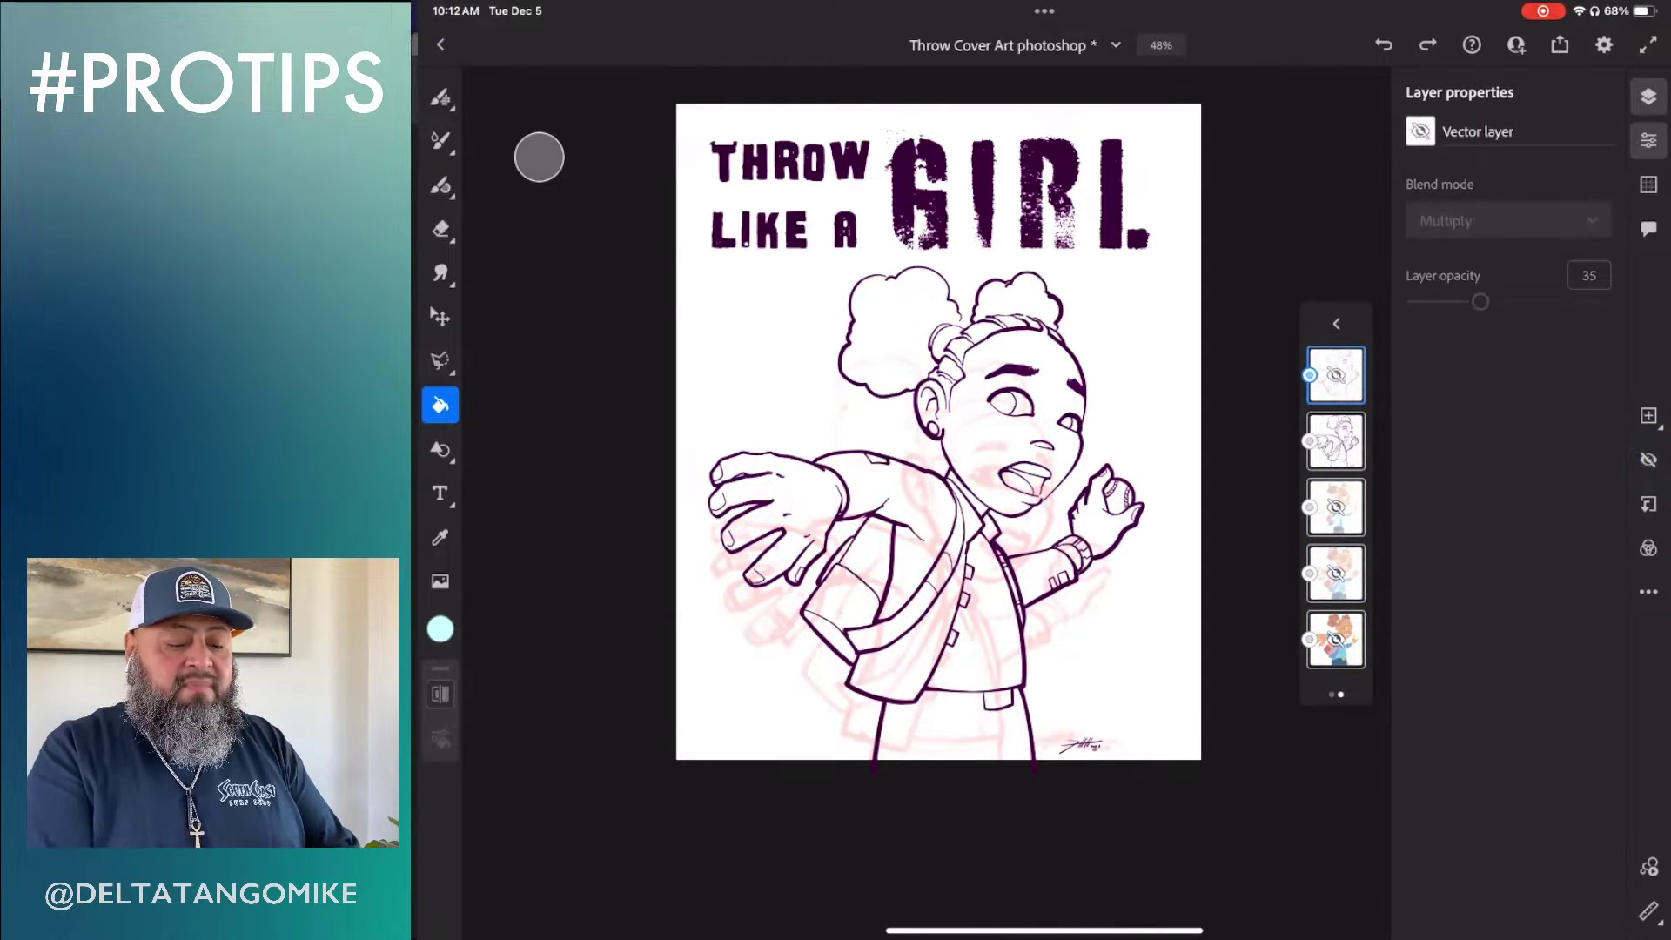
# Inspect the character's line art up close, exit the layer group and hide the red sketch layer
pyautogui.scroll(5, 1049, 496)
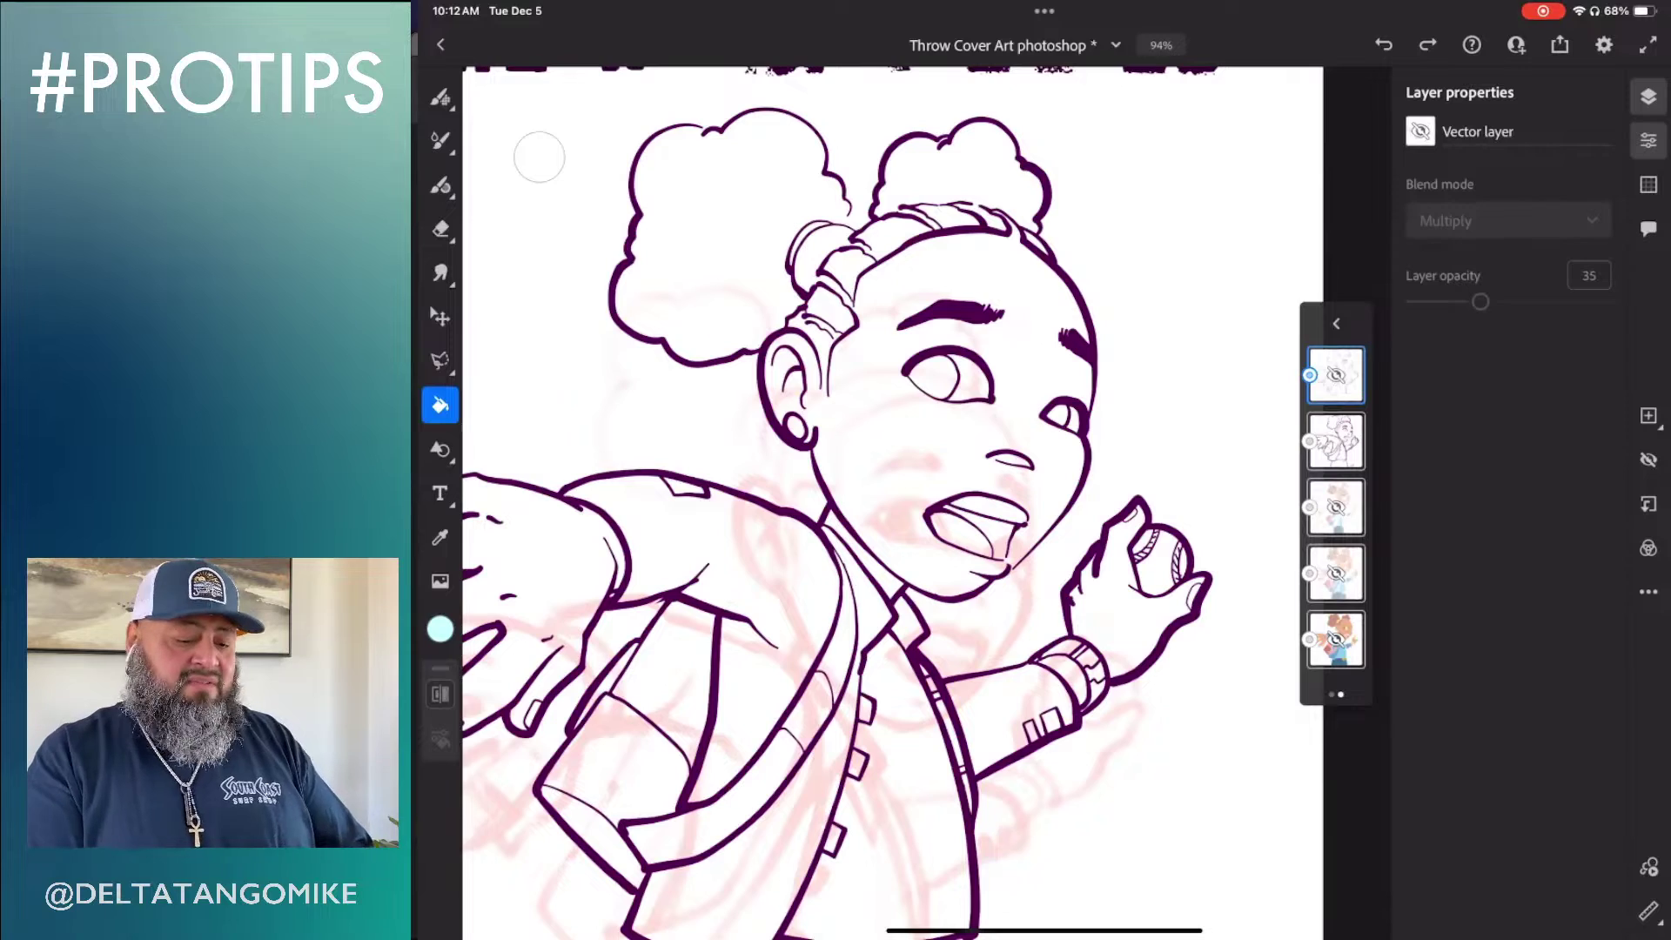
pyautogui.scroll(-3, 1050, 531)
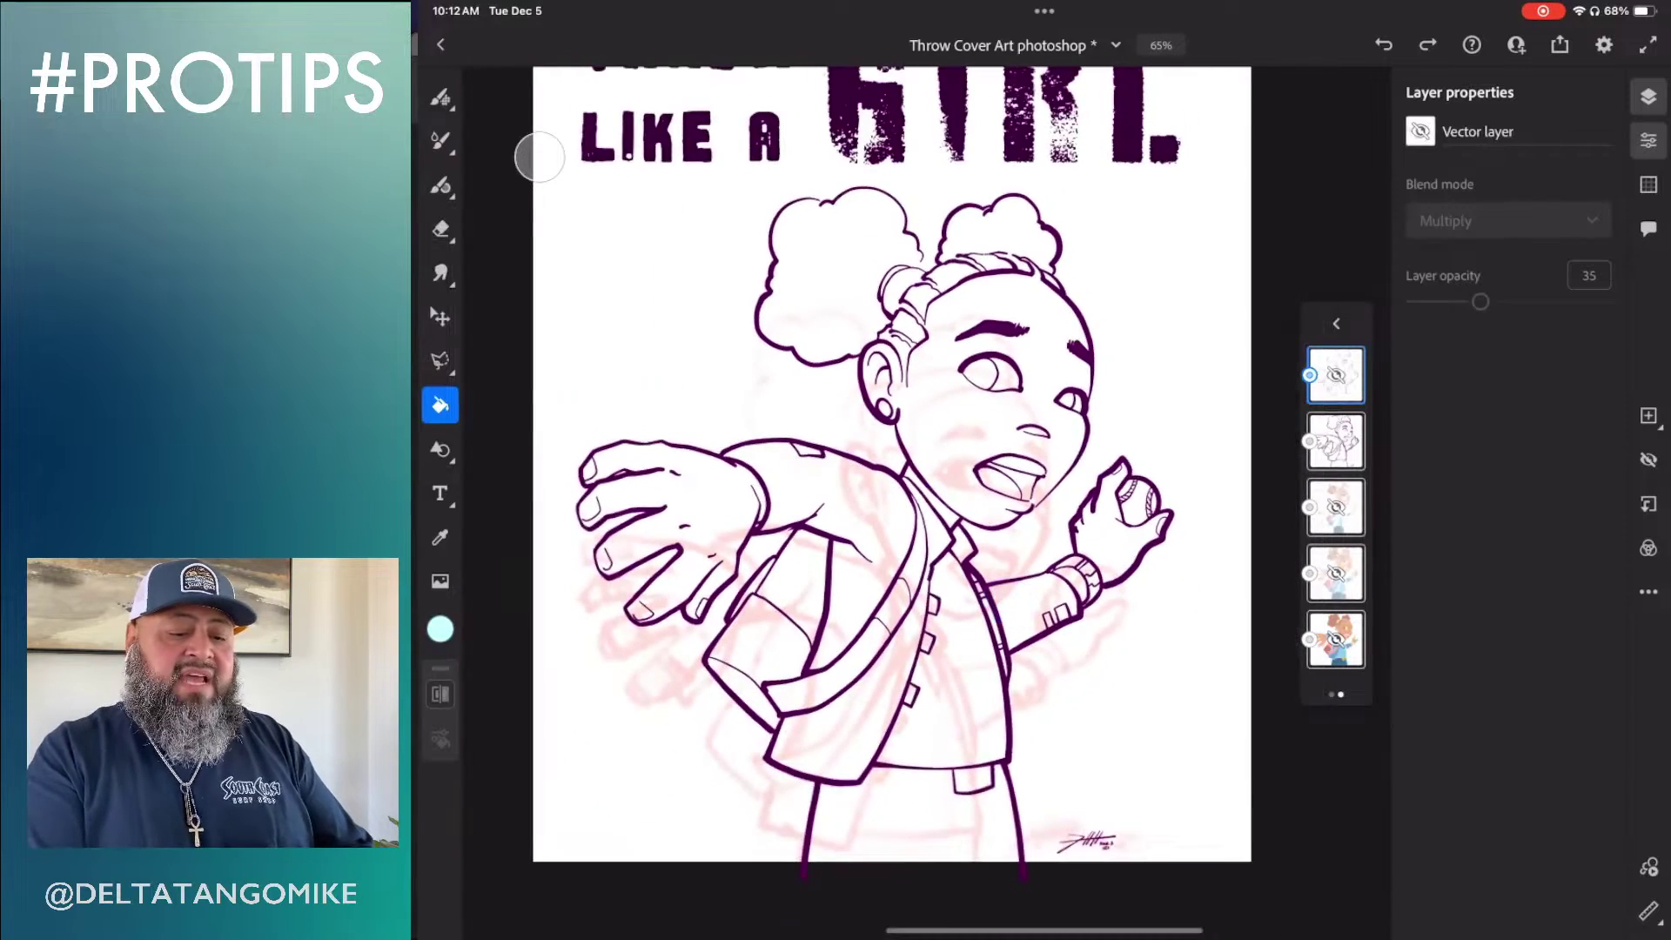
pyautogui.click(1337, 324)
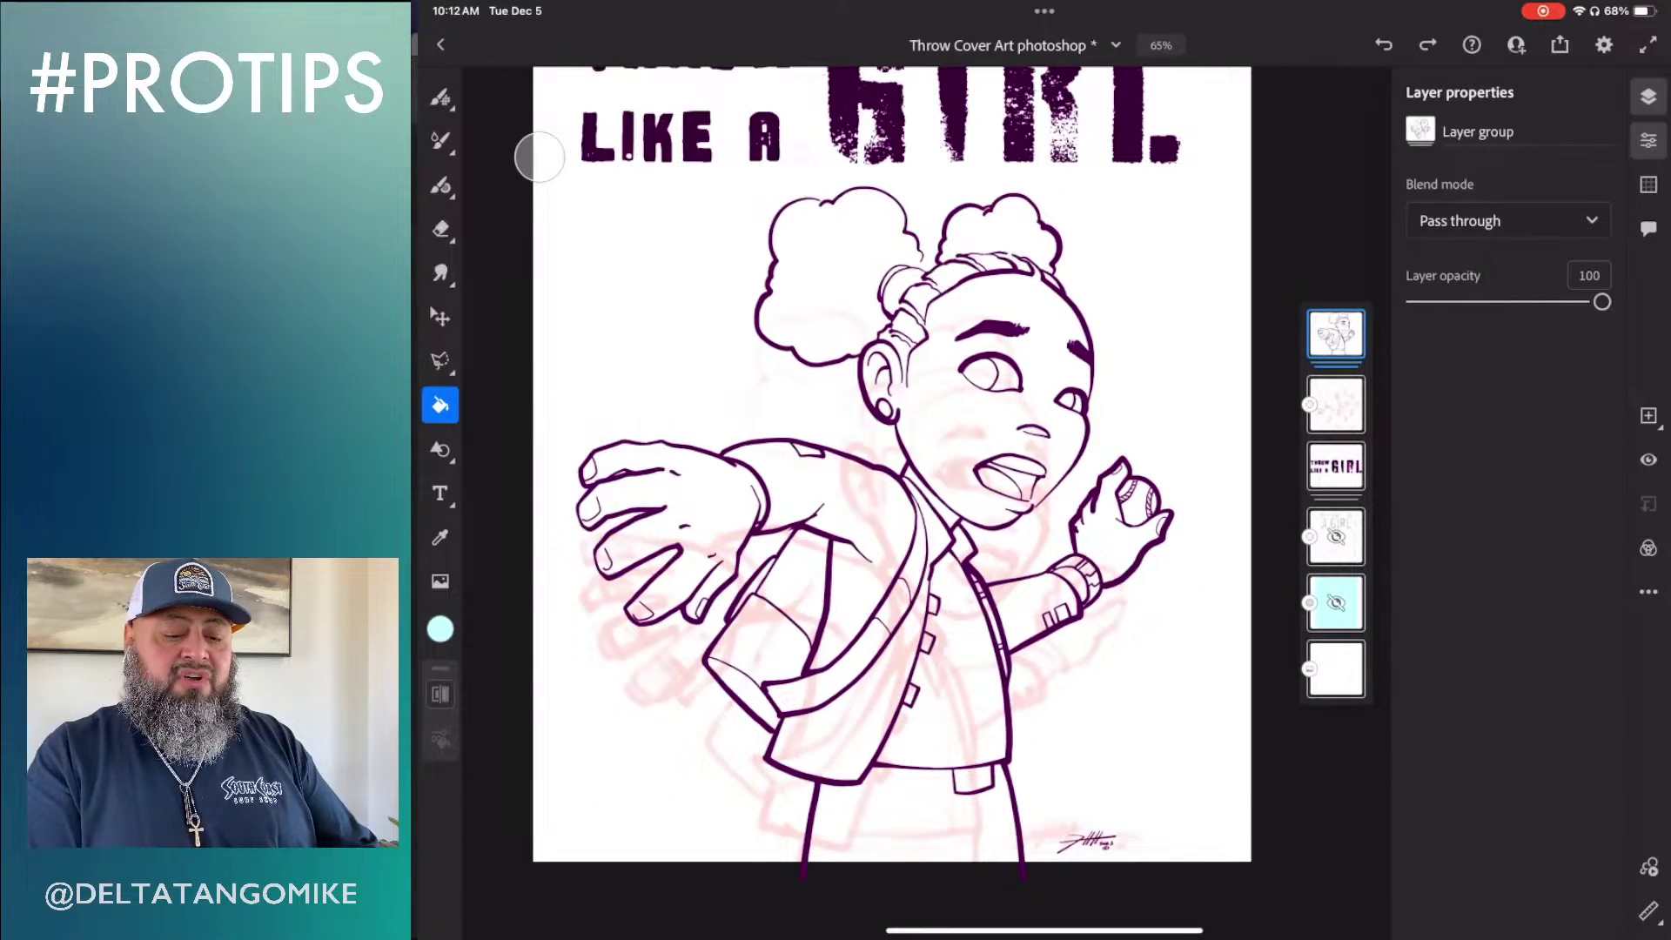
pyautogui.click(1337, 404)
pyautogui.click(1649, 460)
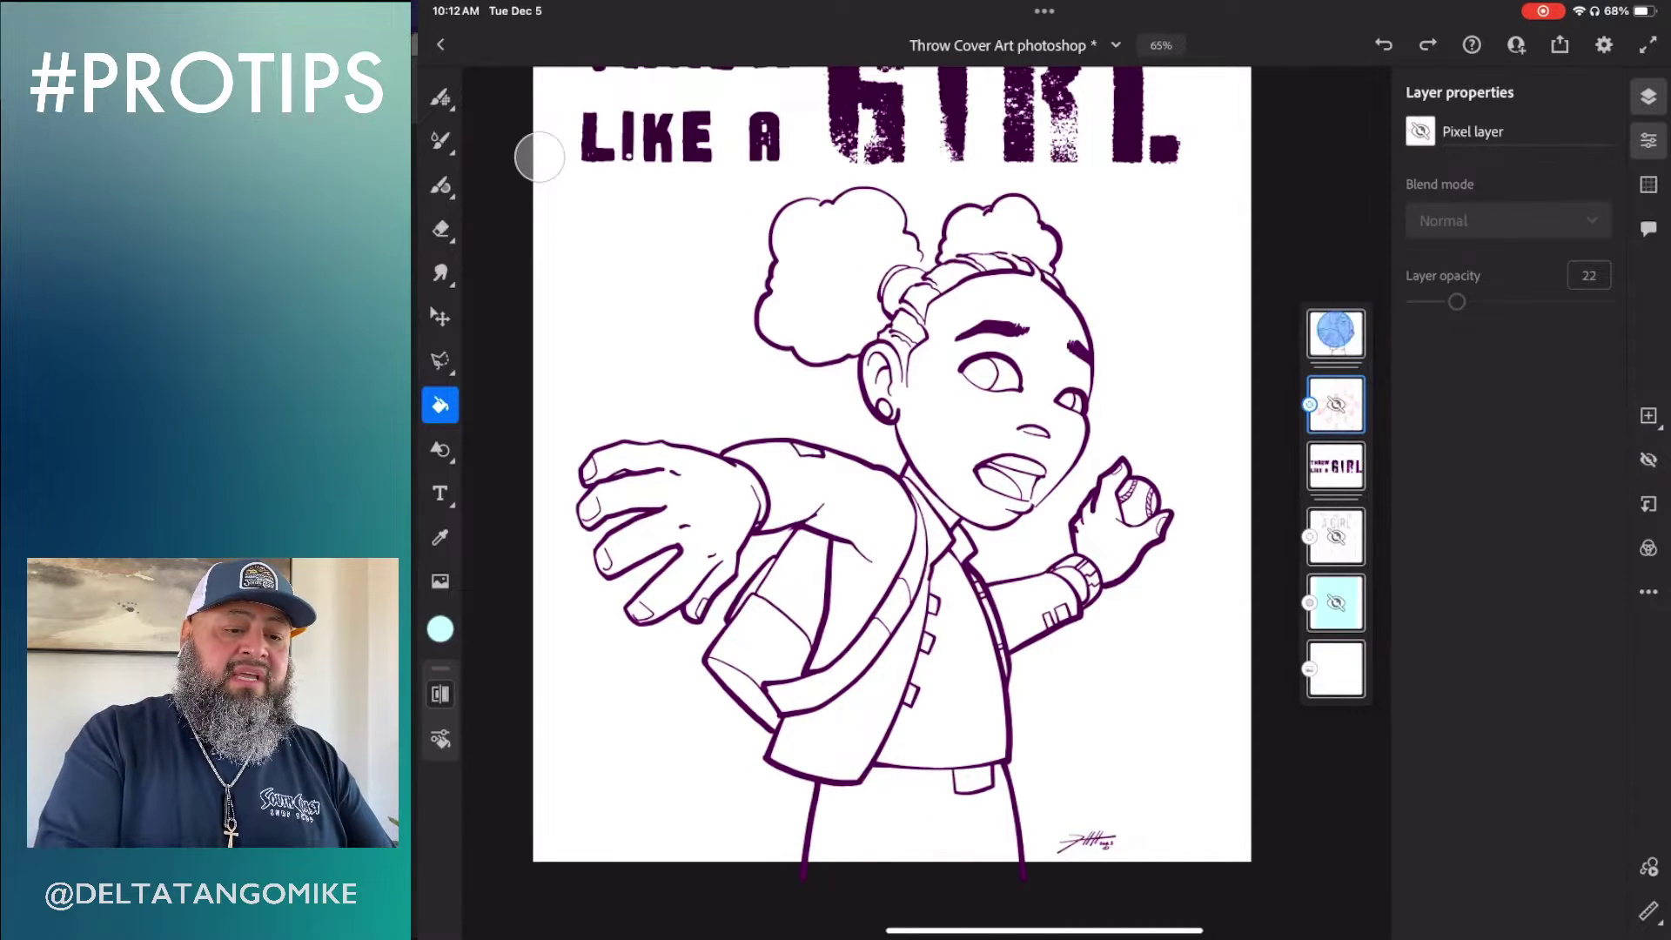
# Ungroup the character layer group into separate vector layers
pyautogui.click(1336, 333)
pyautogui.click(1336, 334)
pyautogui.click(1174, 348)
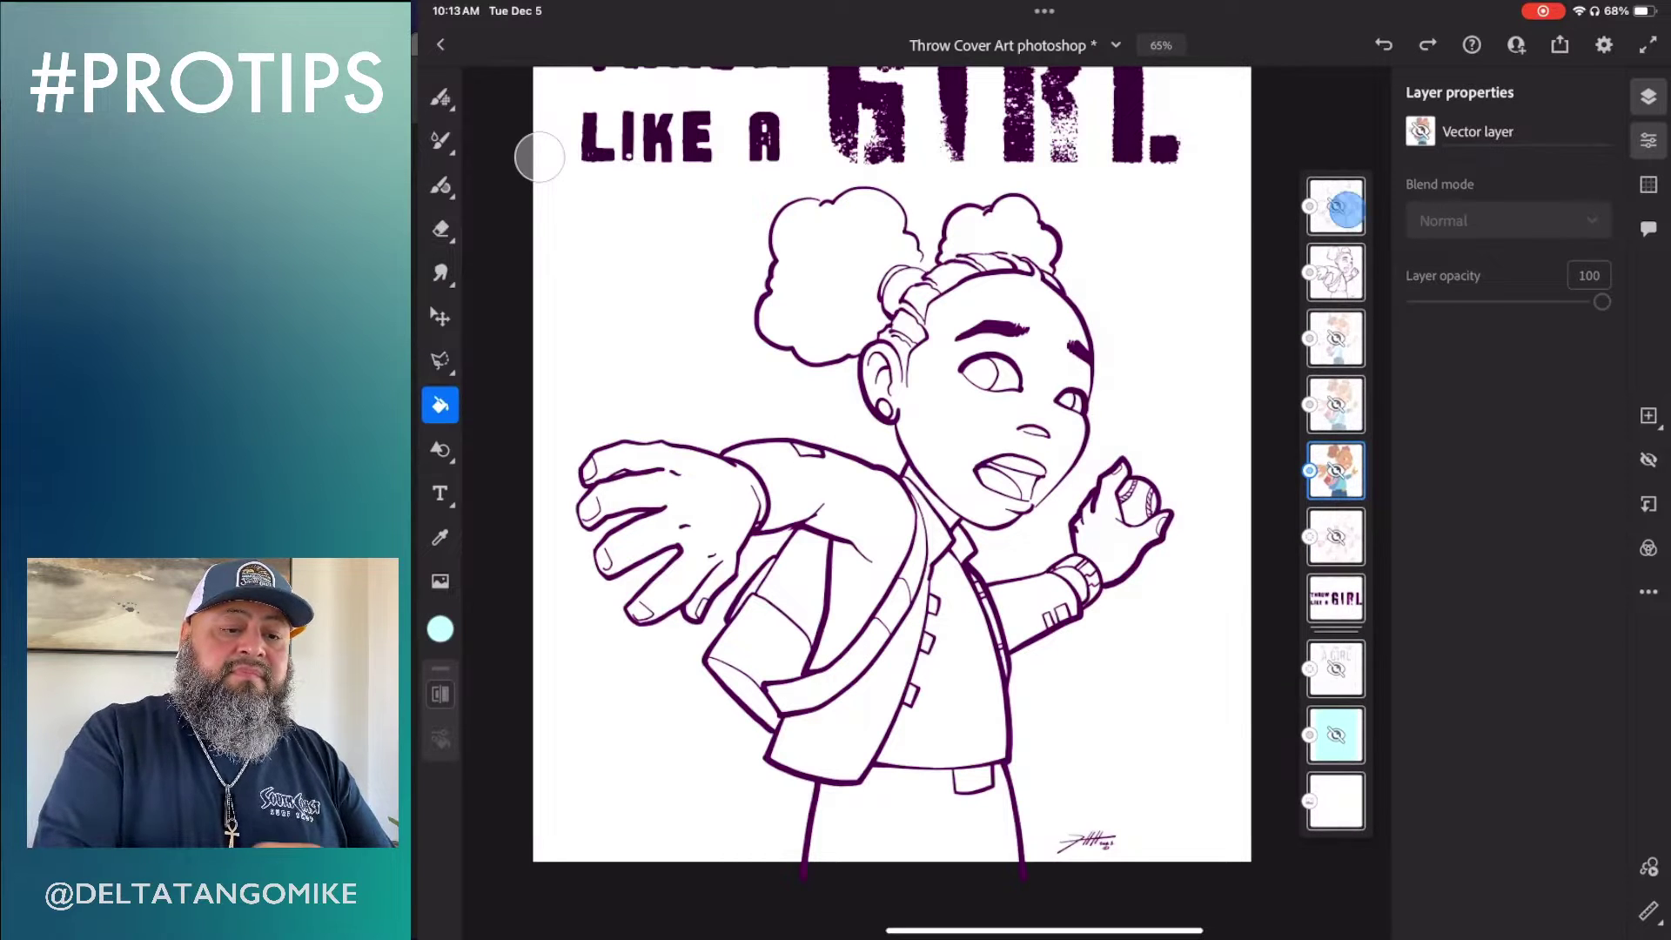
# Show the uppermost Multiply vector layer and set its opacity to 26
pyautogui.click(1336, 206)
pyautogui.click(1649, 459)
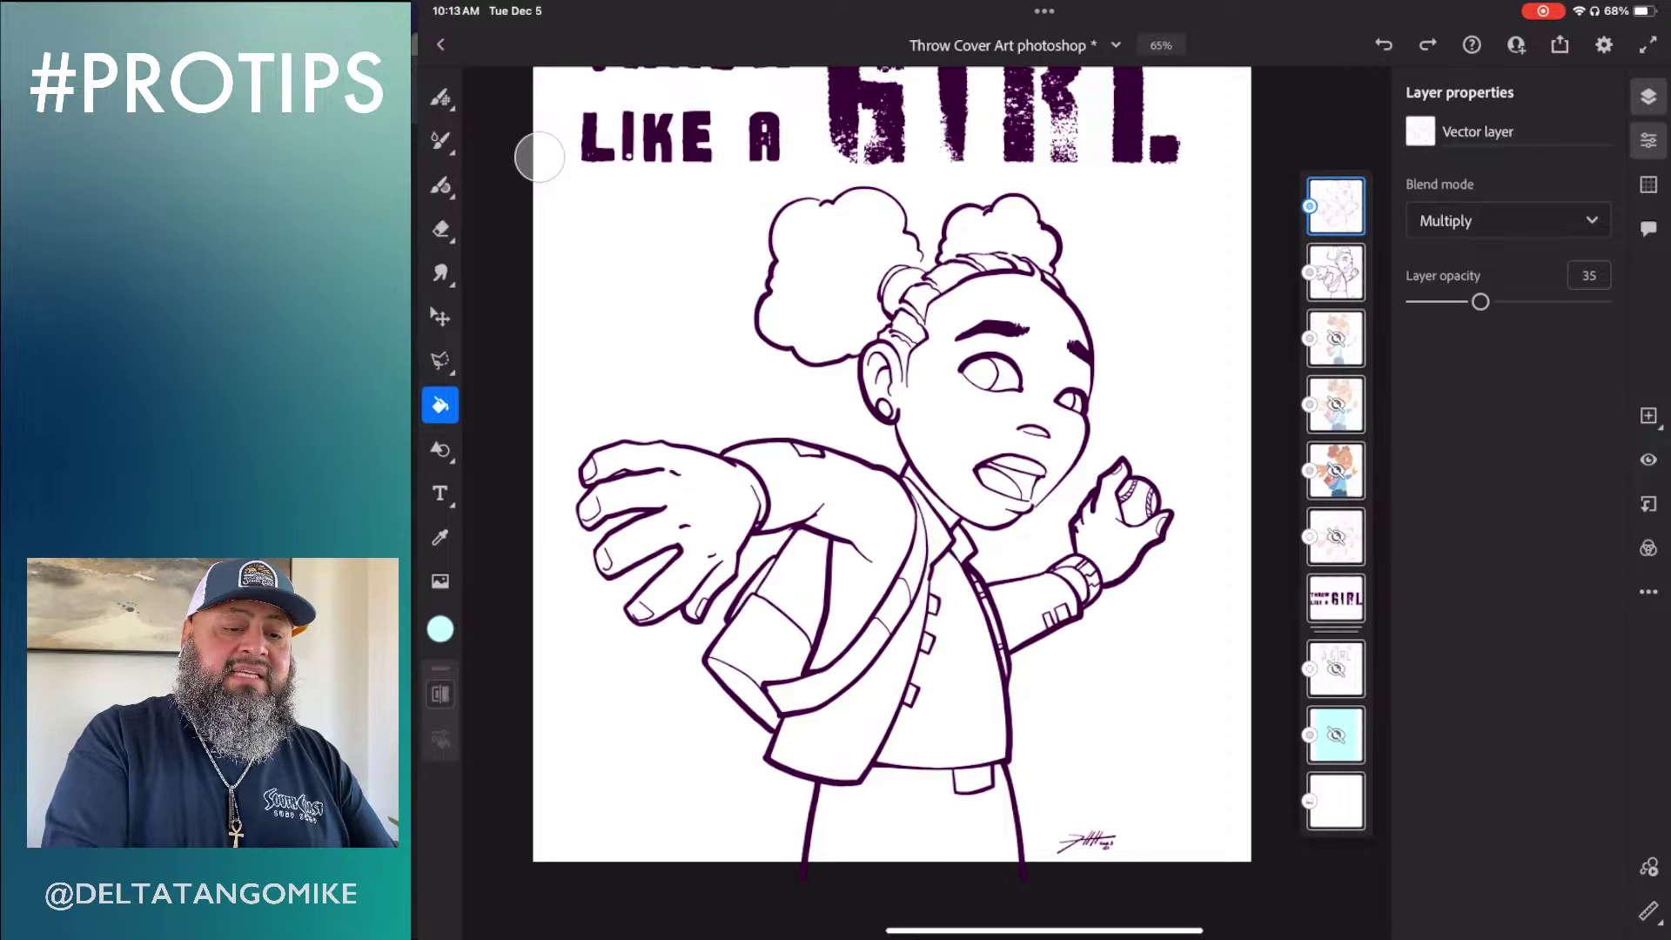
pyautogui.click(1336, 206)
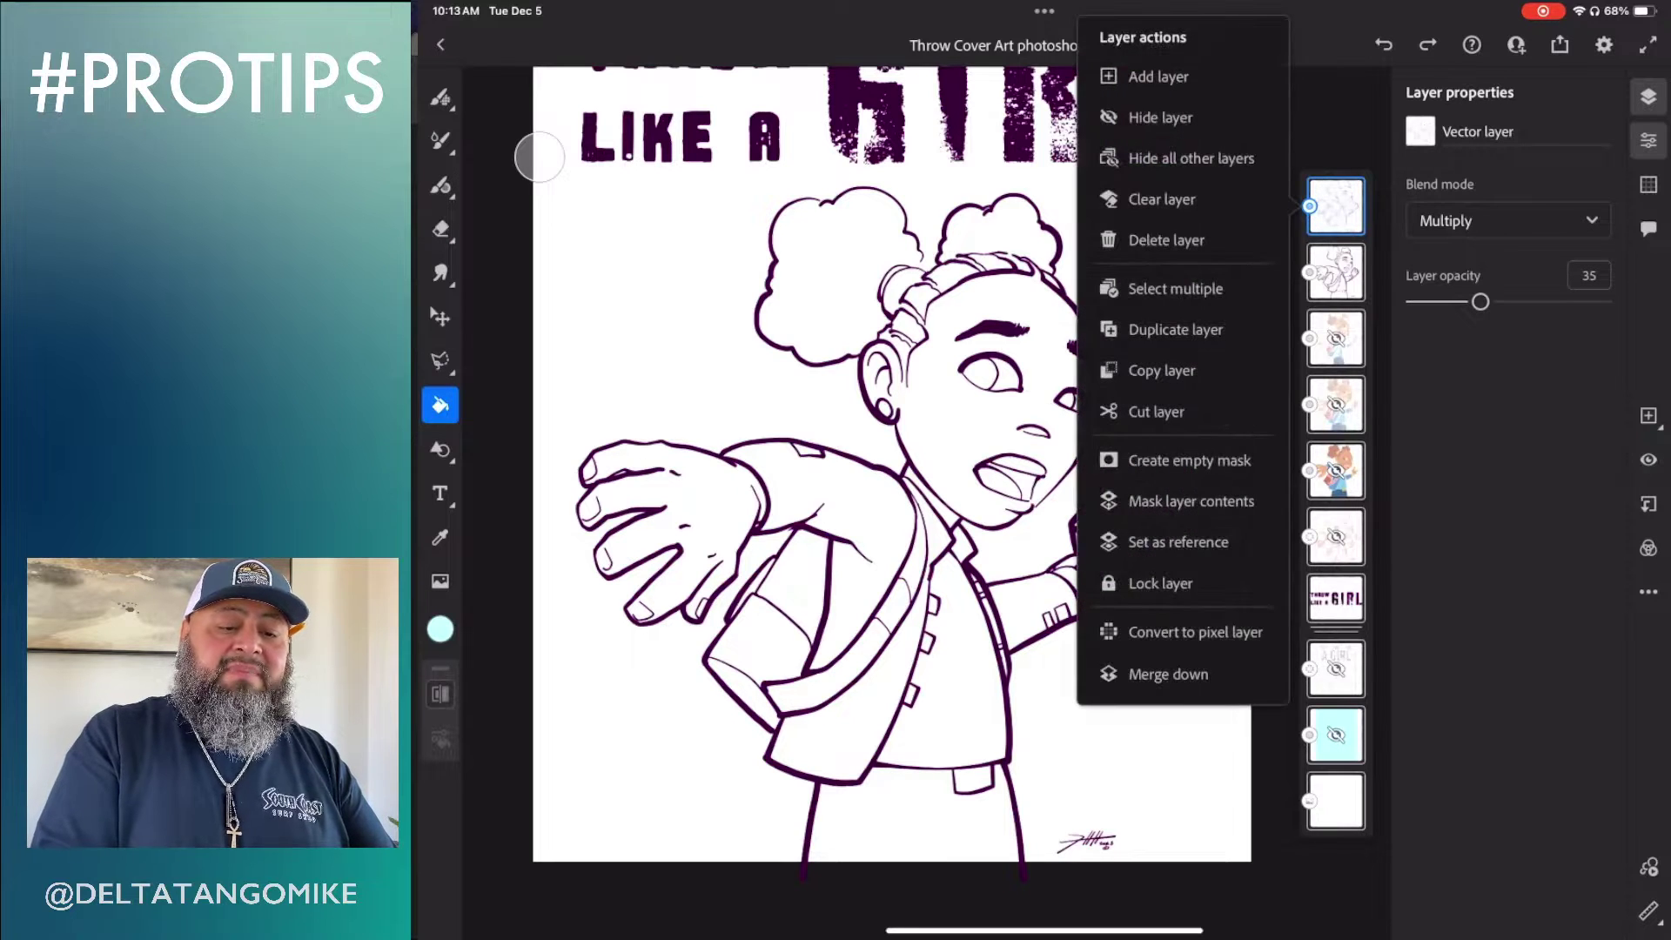
pyautogui.click(1481, 301)
pyautogui.moveTo(1481, 301)
pyautogui.mouseDown()
pyautogui.moveTo(1611, 302)
pyautogui.moveTo(1481, 317)
pyautogui.mouseUp()
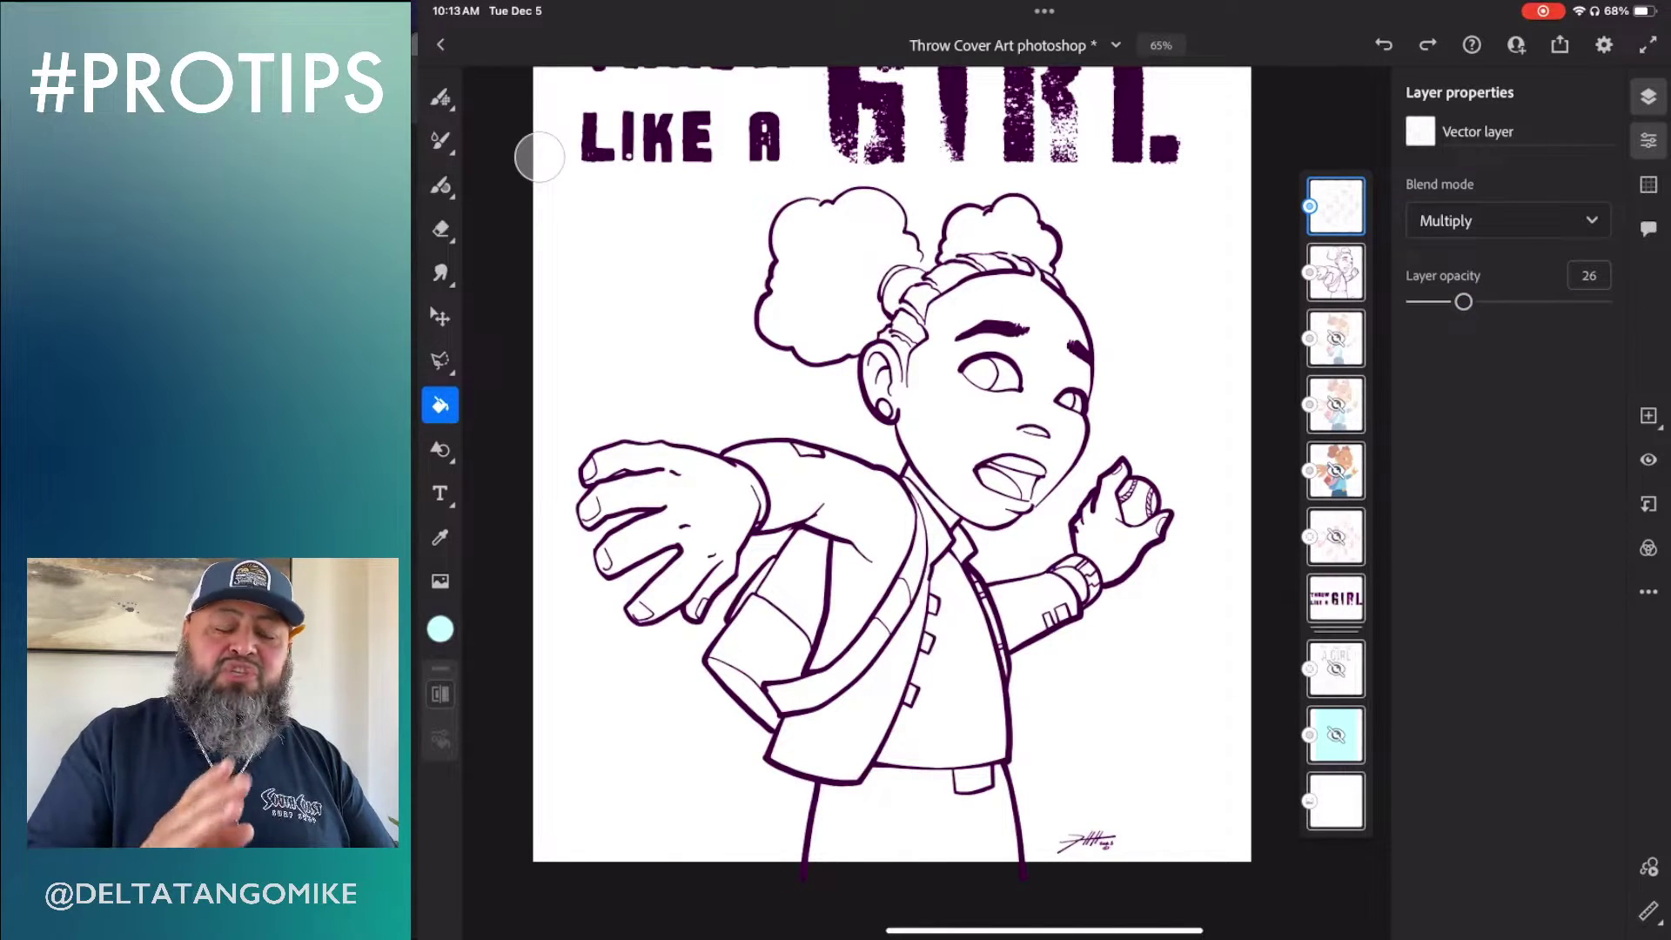
# Show the flat color vector layer beneath the line art and activate the vector brush tool
pyautogui.click(1336, 471)
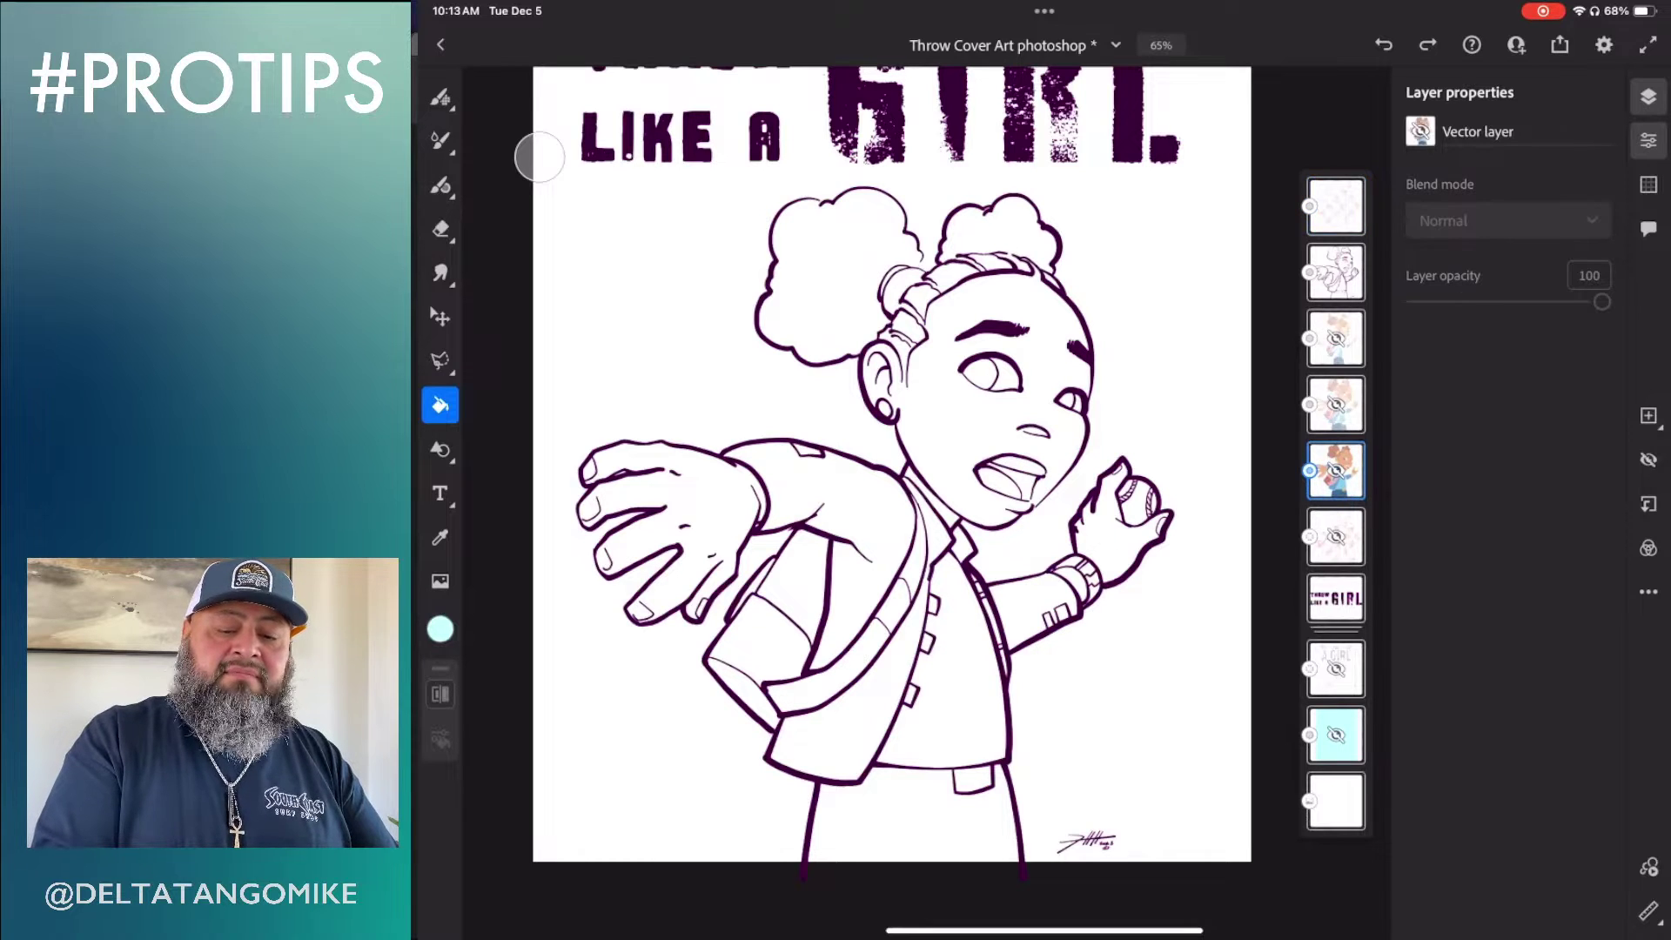
pyautogui.click(1649, 459)
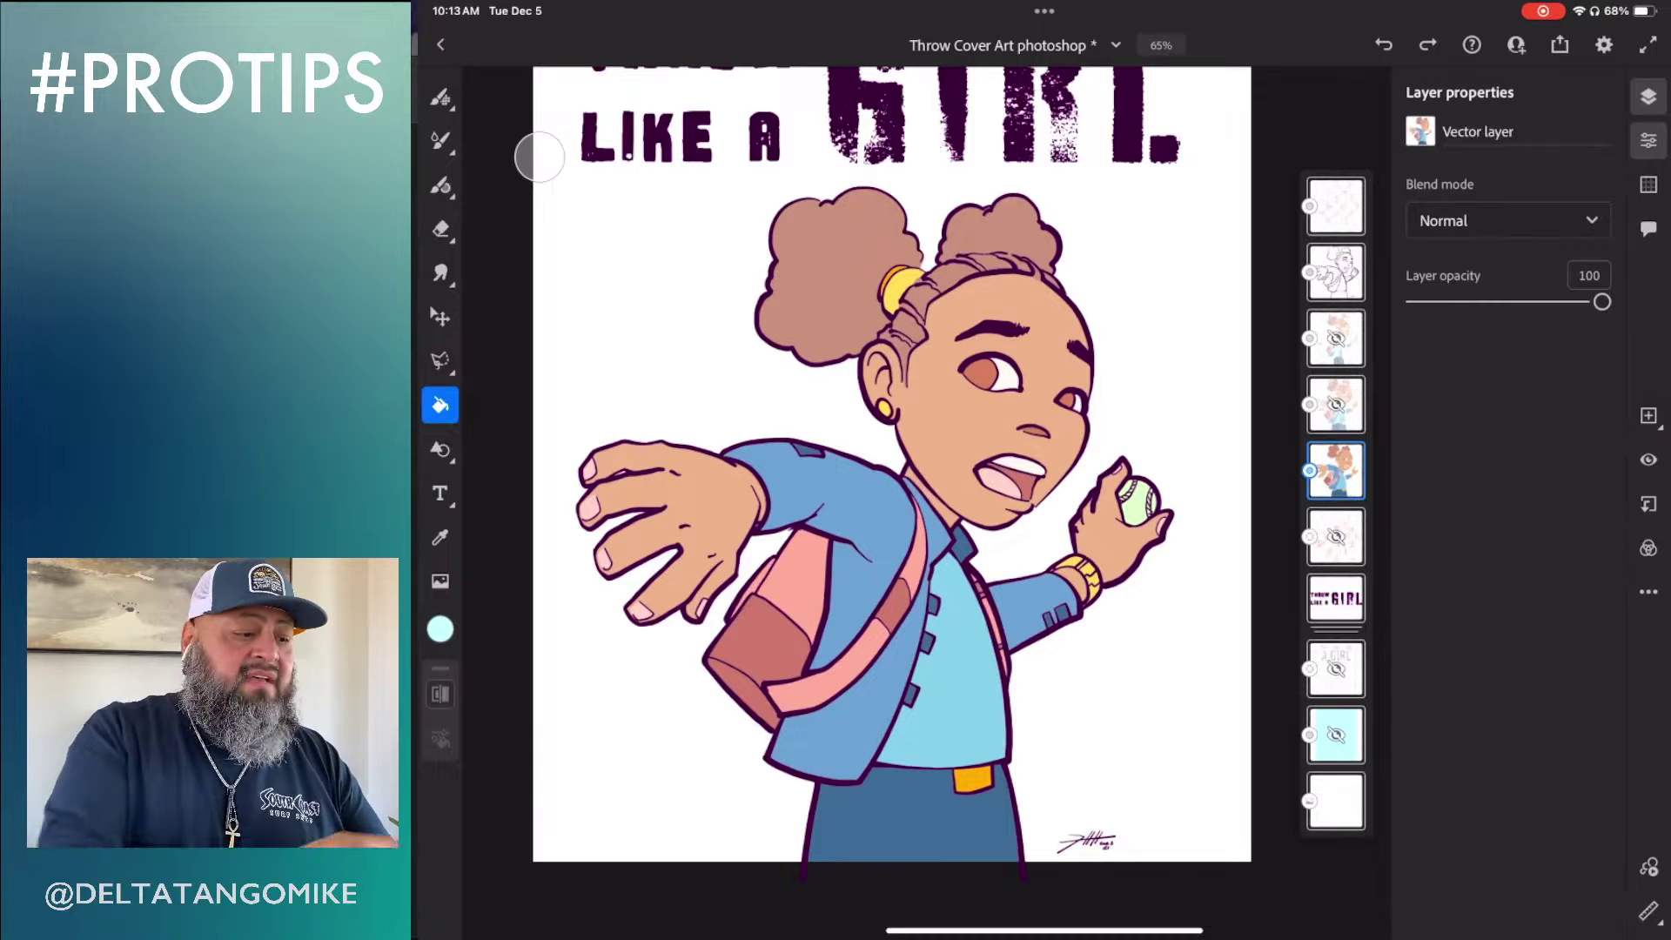
pyautogui.press('b')
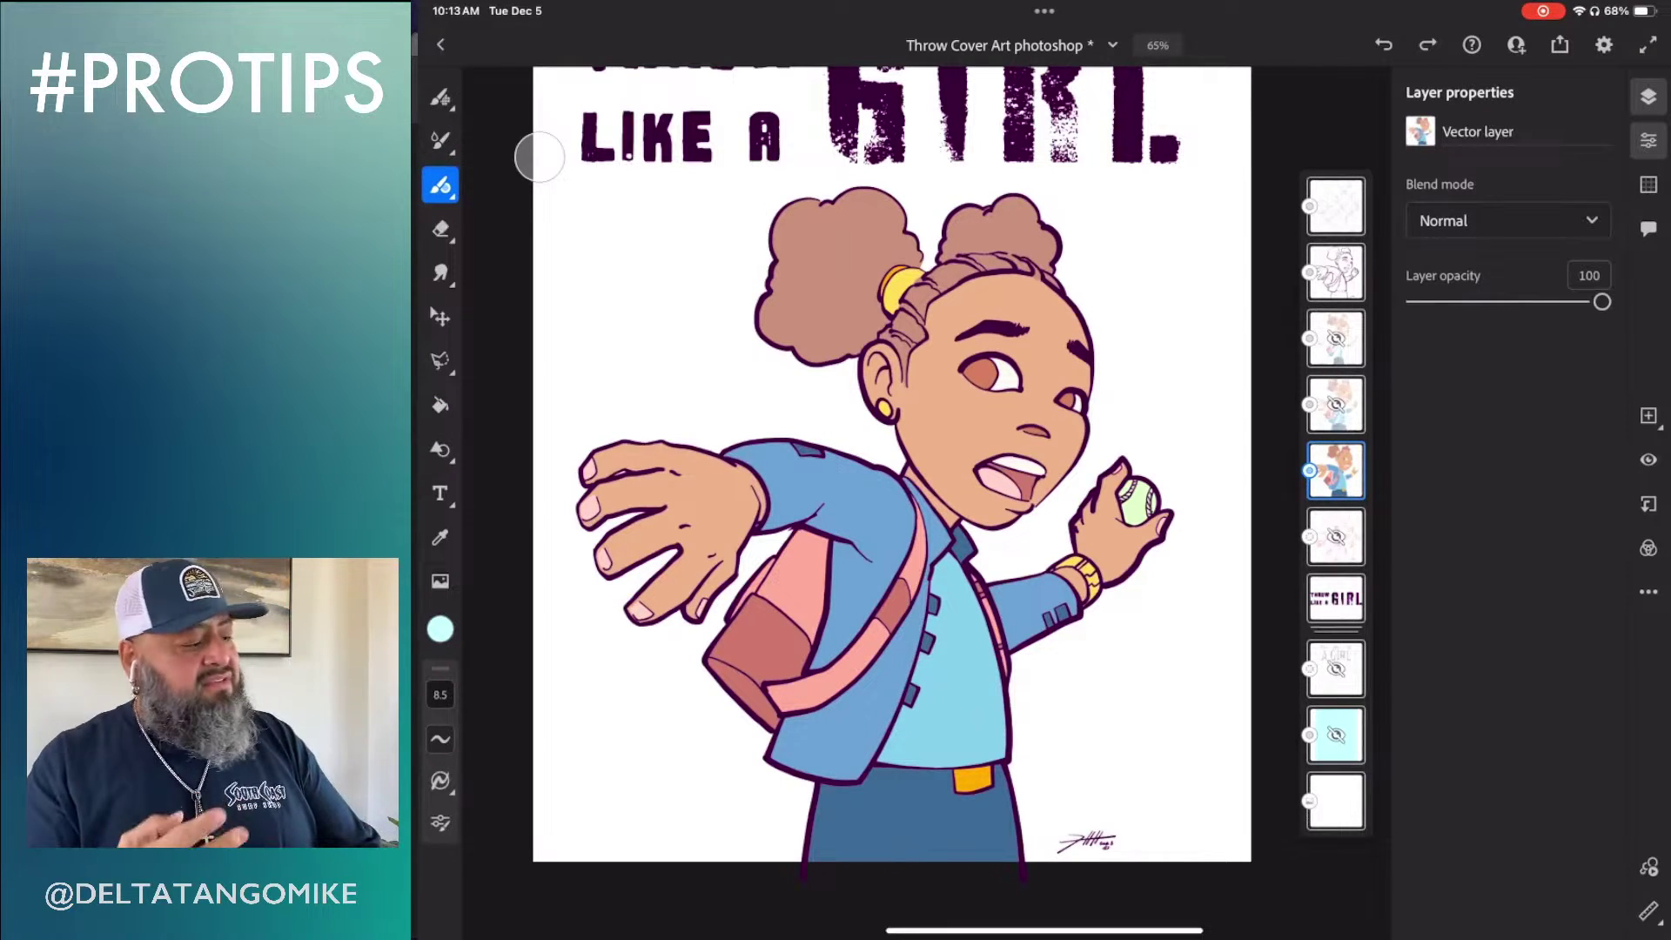
# Show the two Multiply shading layers above the flat colors
pyautogui.click(1336, 405)
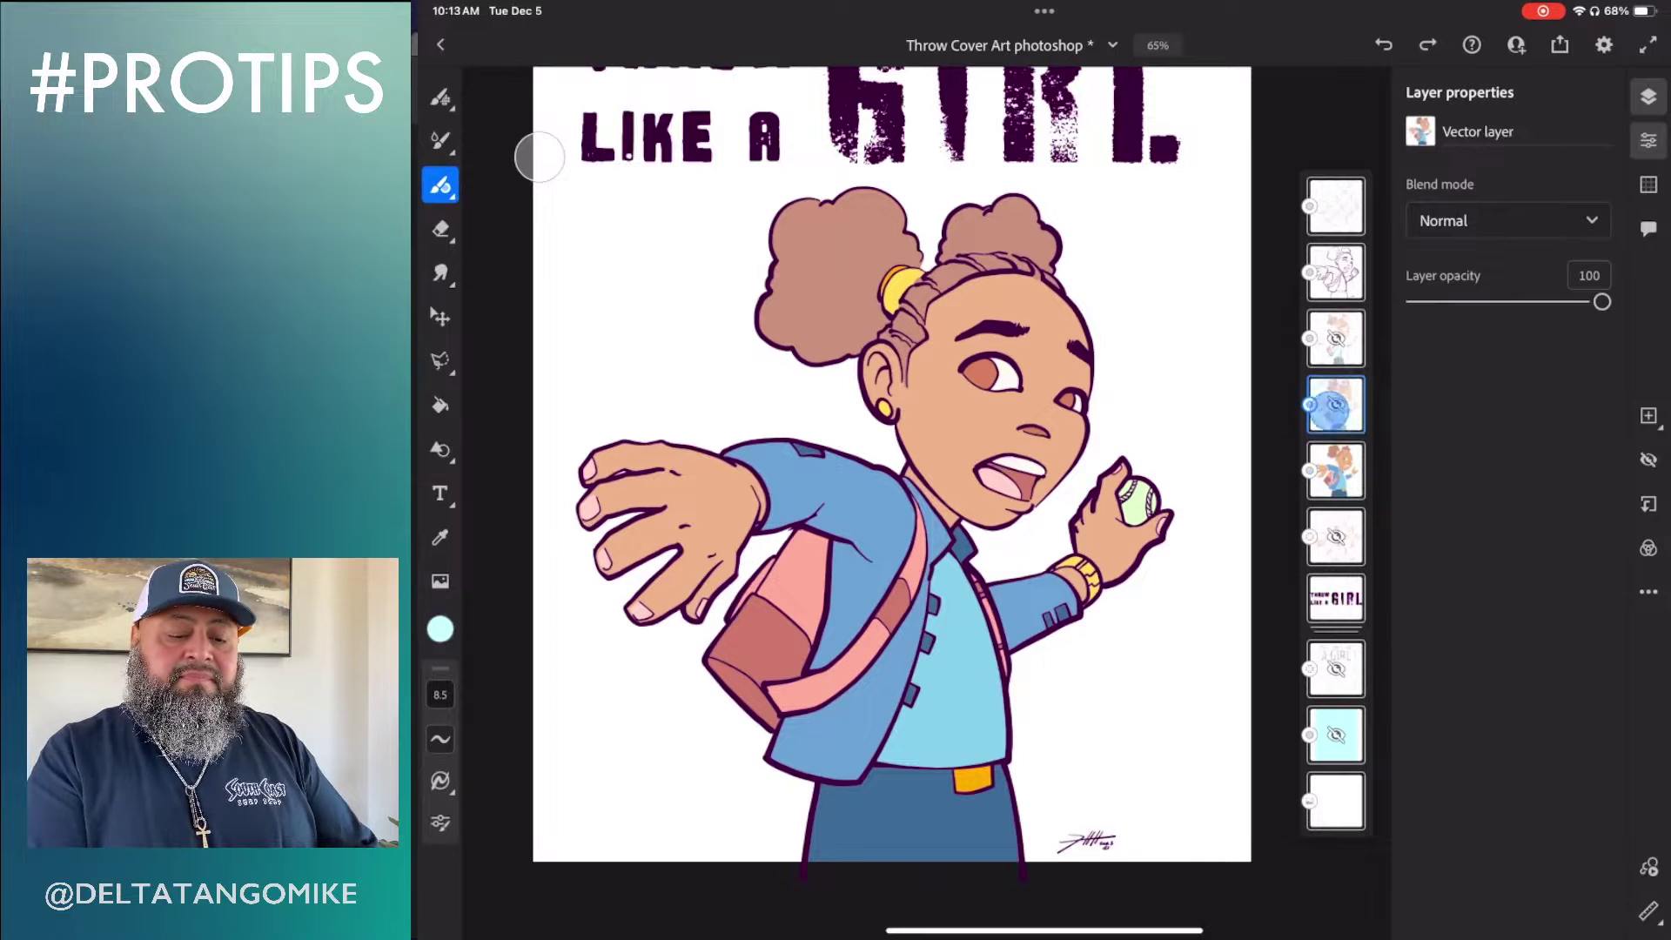
pyautogui.click(1648, 460)
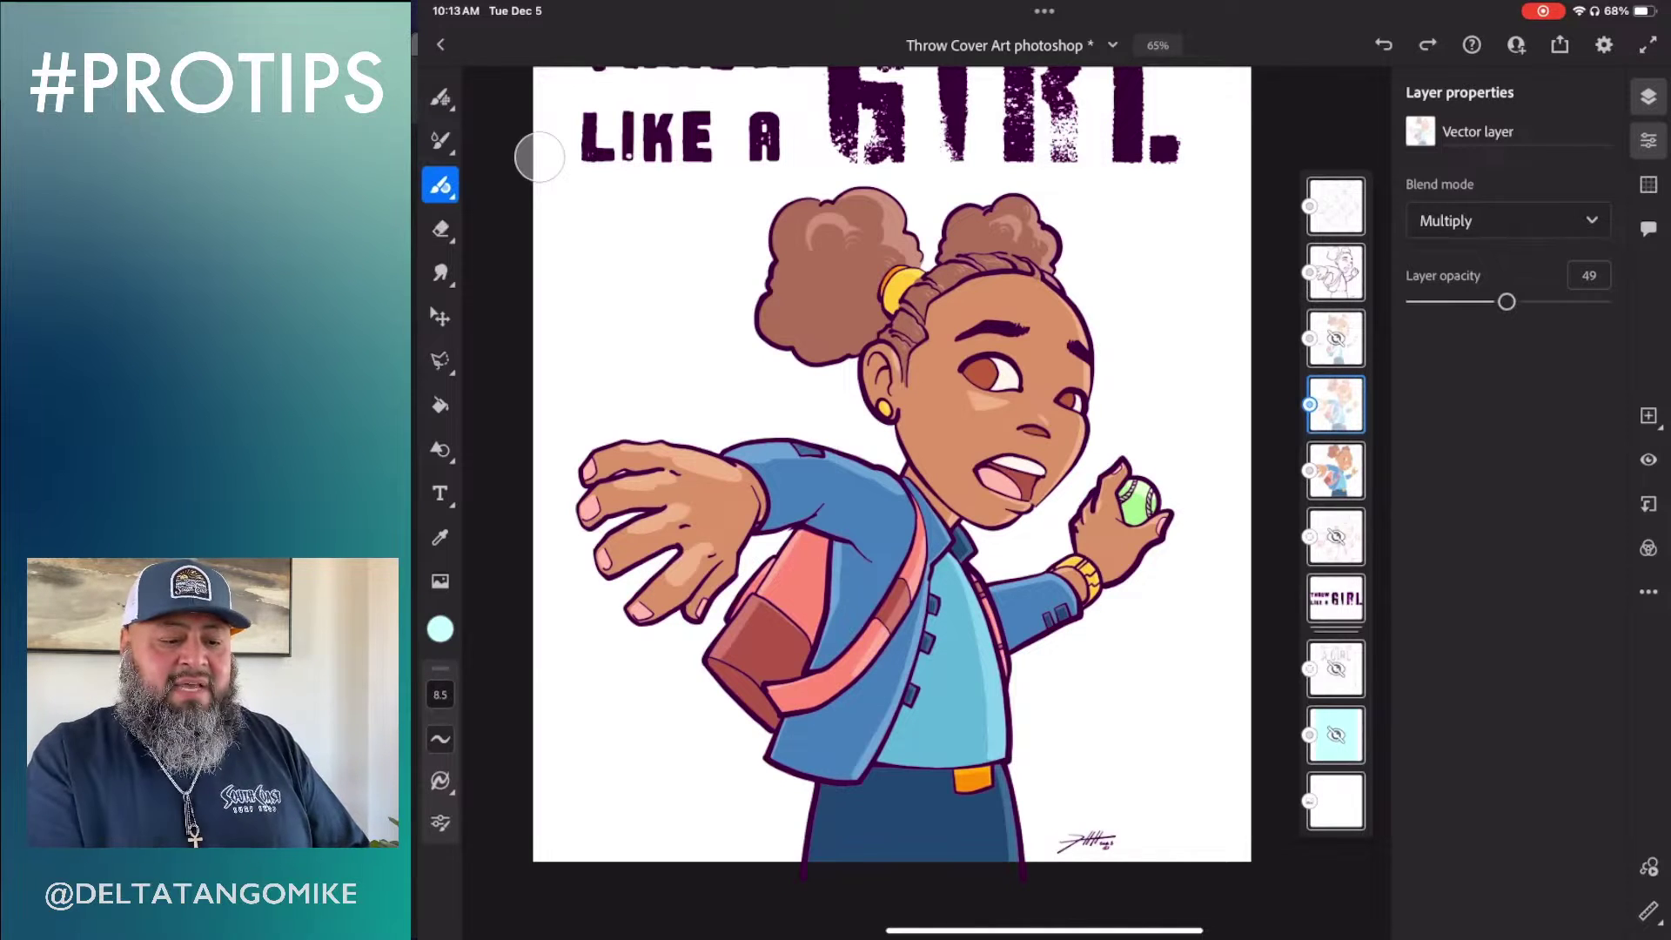
pyautogui.click(1336, 339)
pyautogui.click(1649, 460)
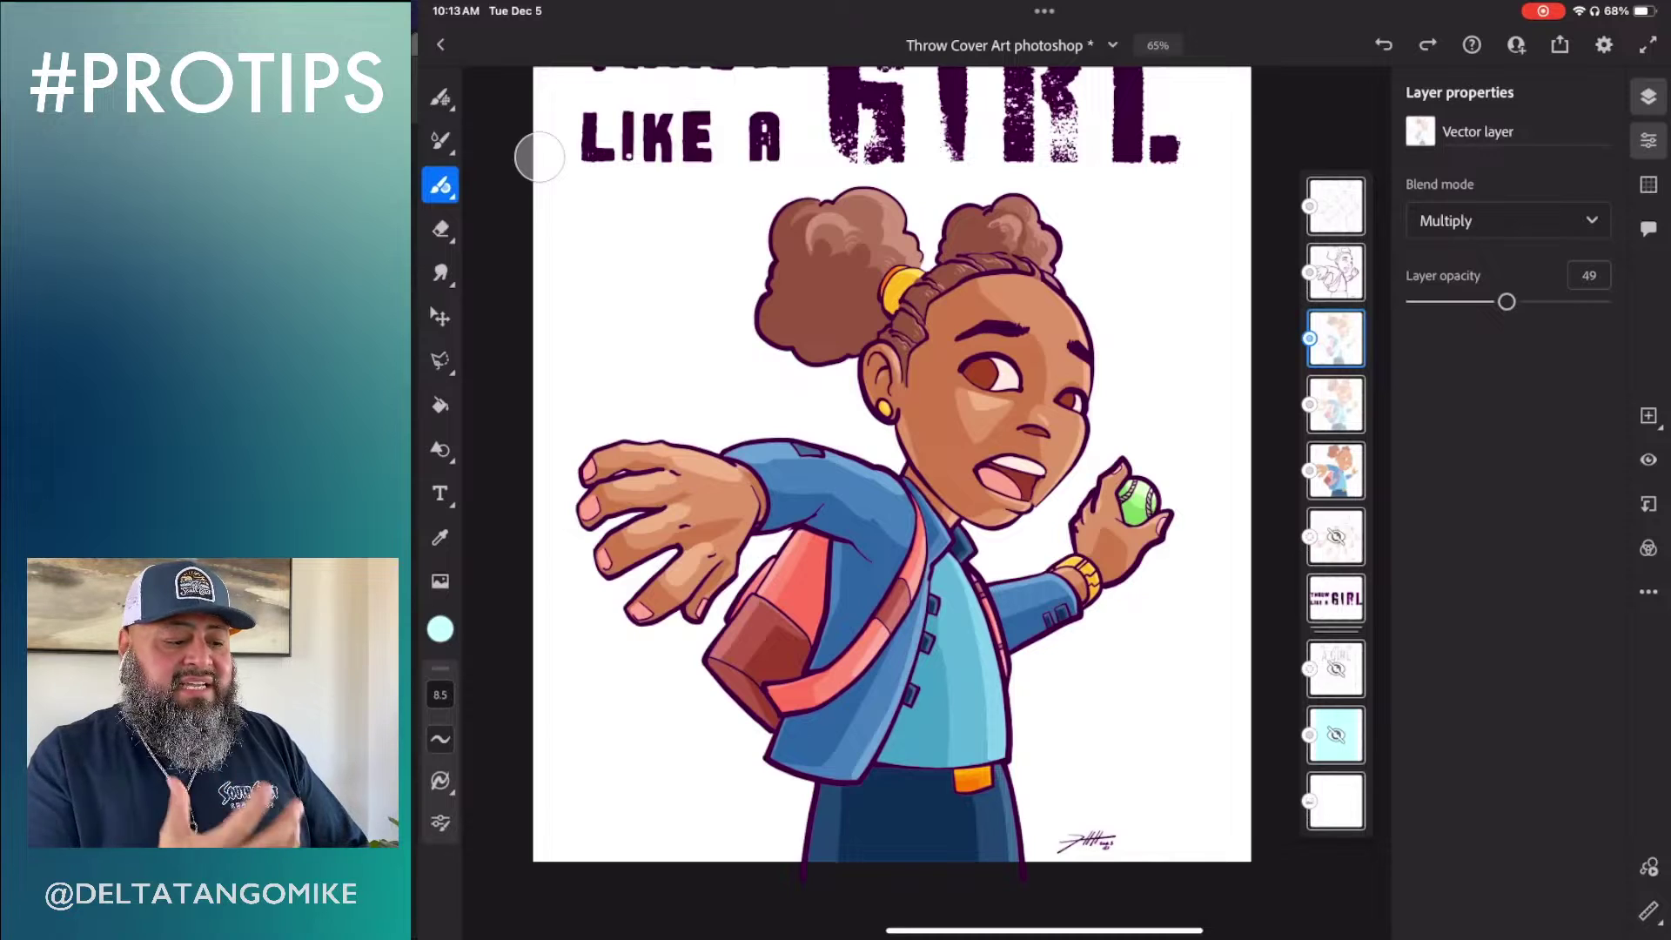
# Show the light blue background vector layer behind the cover's title and character
pyautogui.scroll(-2, 1096, 618)
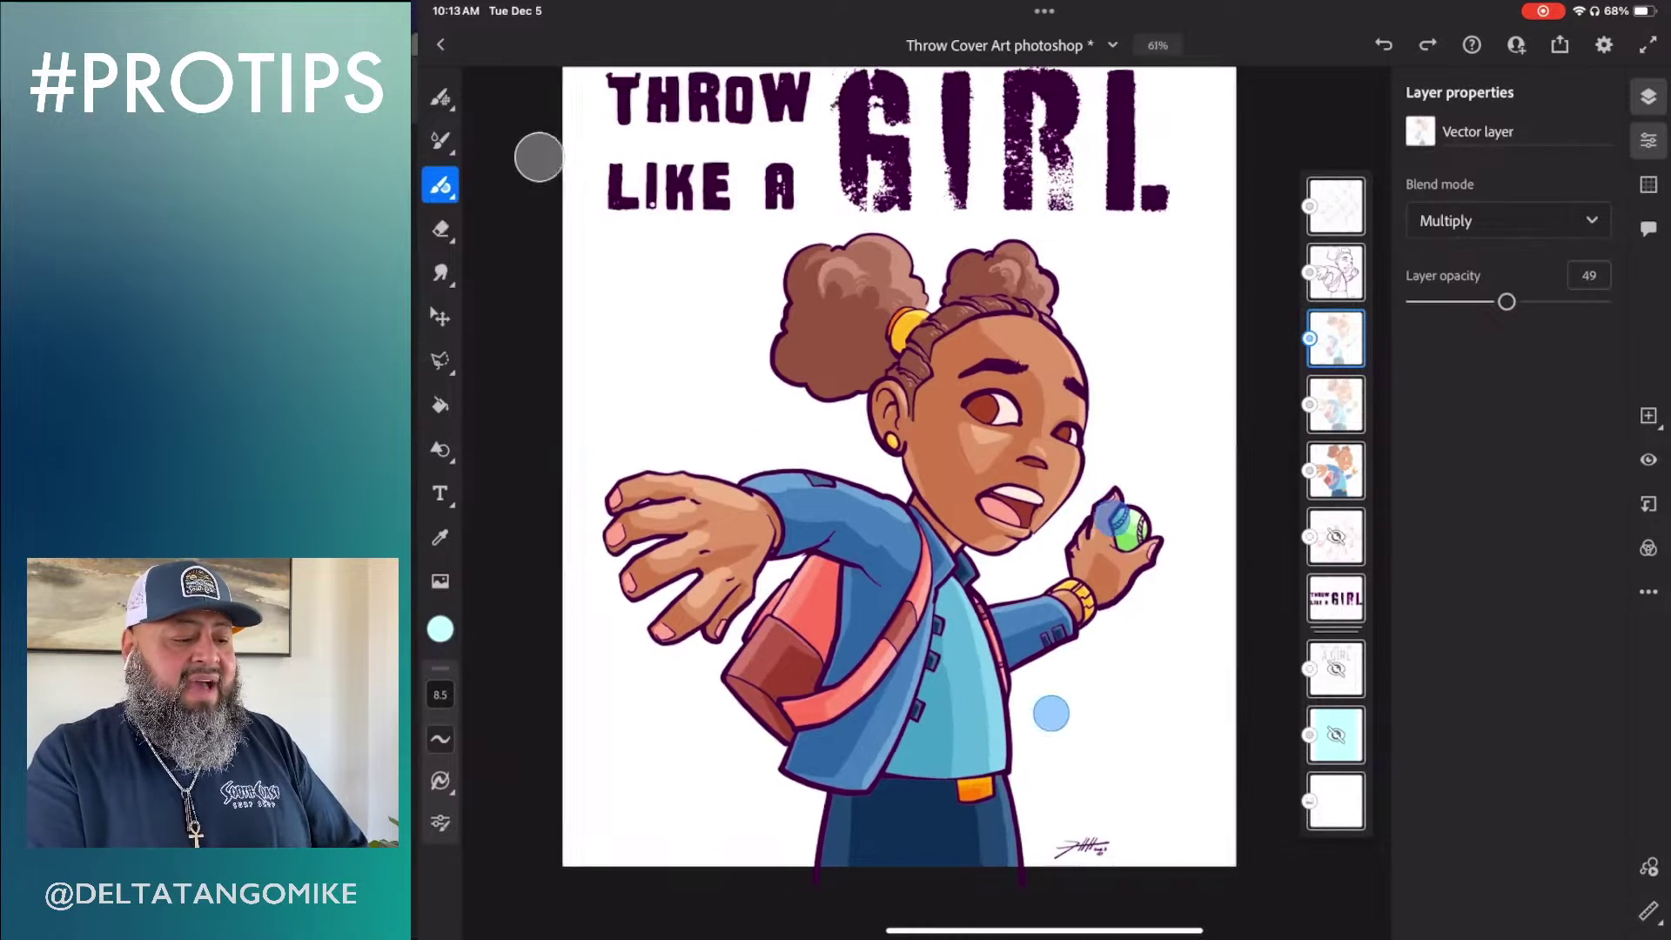
pyautogui.click(1331, 737)
pyautogui.click(1651, 462)
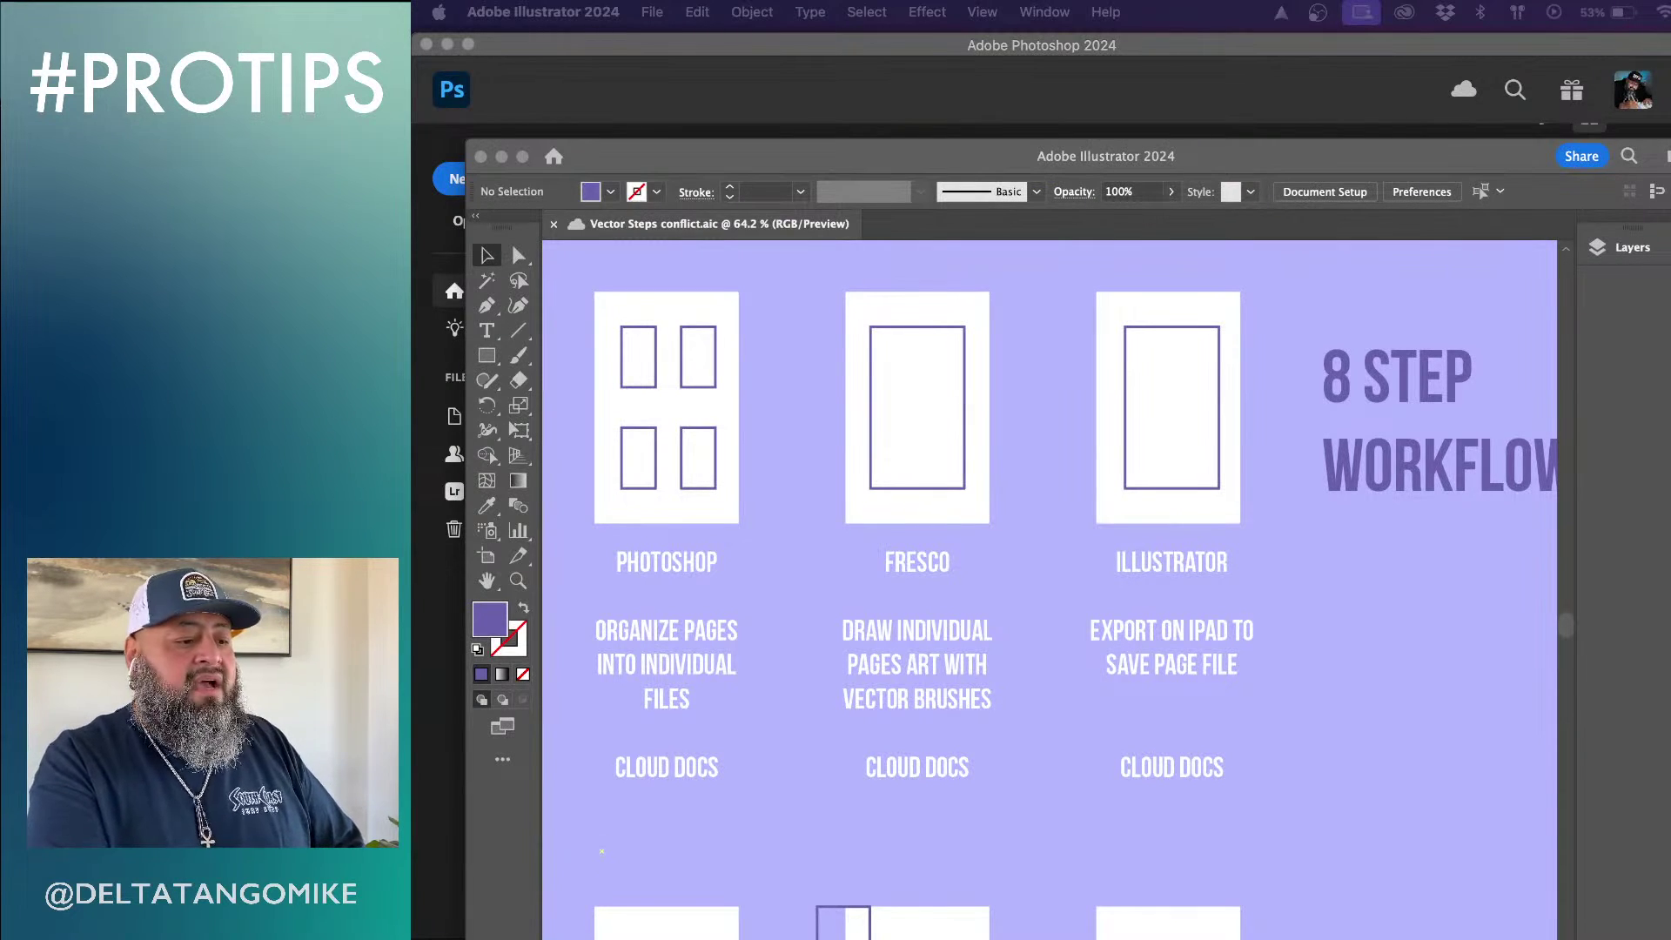
# Switch to the Vector Steps diagram in desktop Illustrator and review the Fresco, Photoshop and Illustrator stages of the 8 step workflow
pyautogui.scroll(-3, 972, 620)
pyautogui.hscroll(-3, 971, 619)
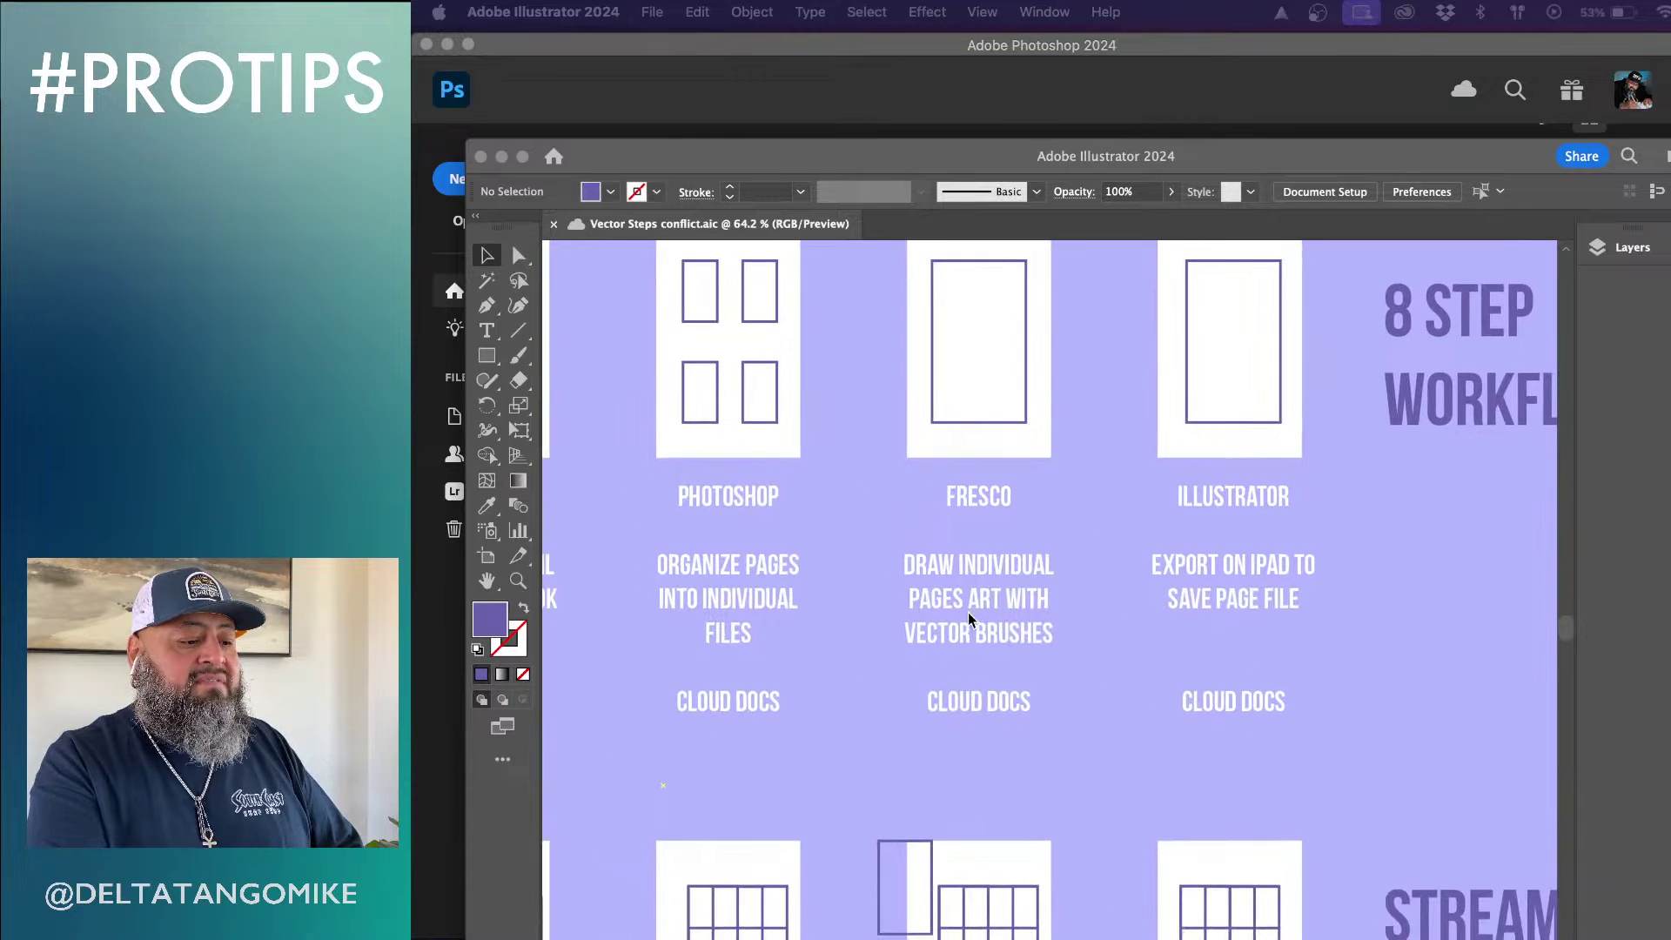
pyautogui.scroll(2, 971, 619)
pyautogui.hscroll(1, 972, 620)
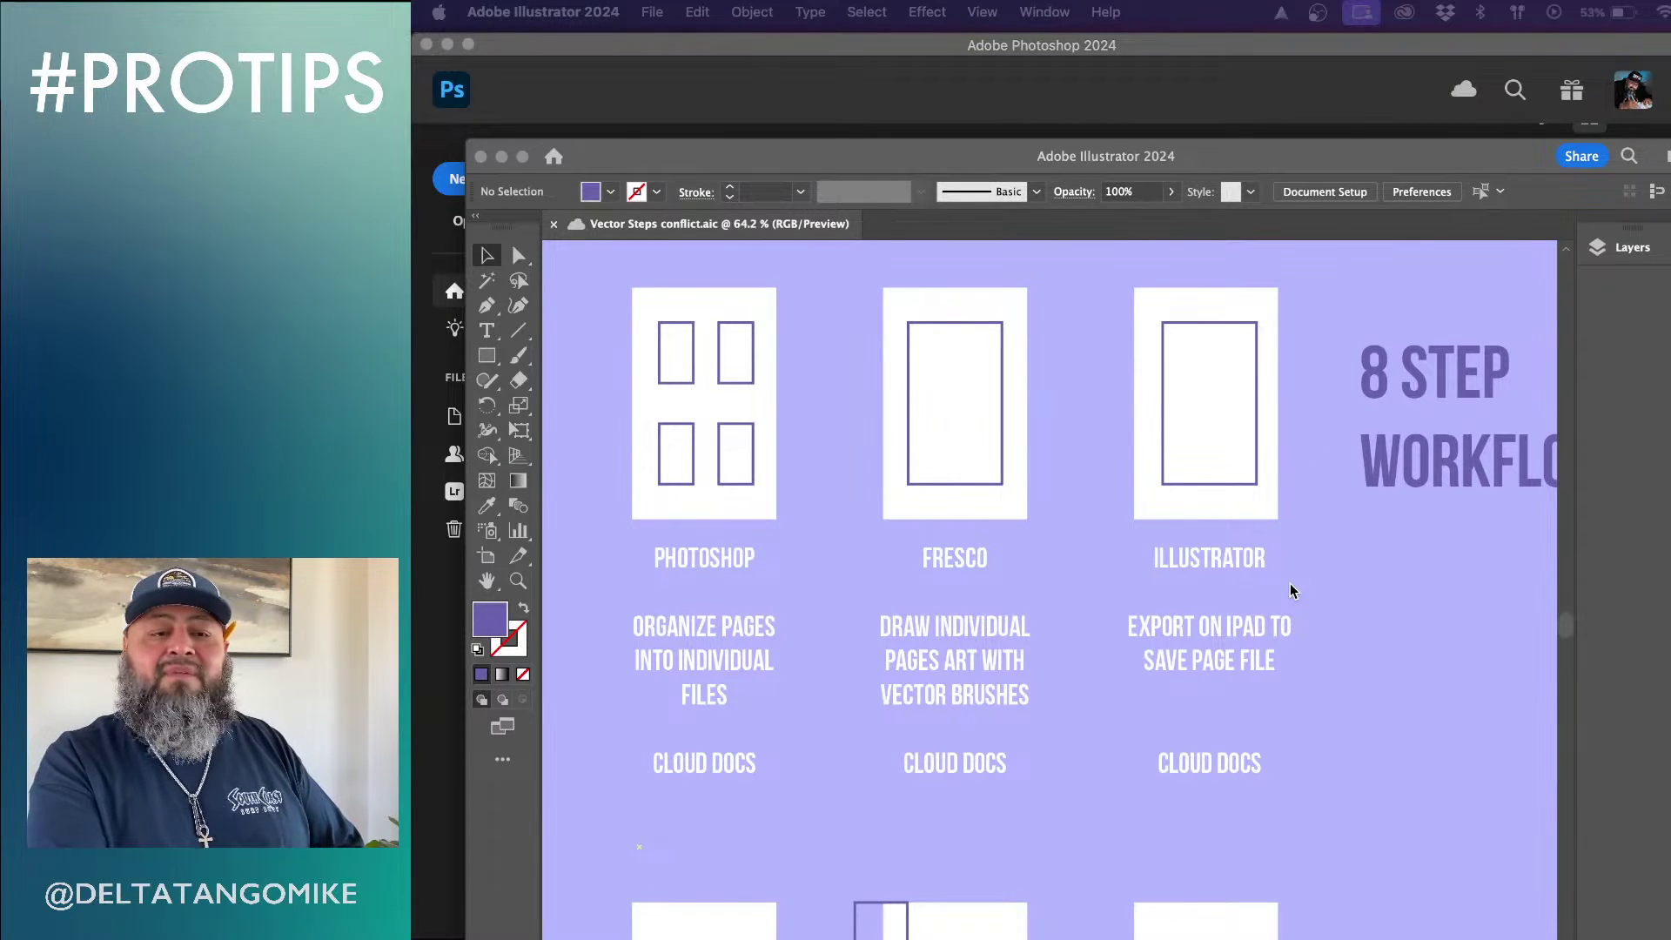
pyautogui.hscroll(3, 1292, 590)
pyautogui.scroll(-2, 1292, 590)
pyautogui.hscroll(-3, 1292, 590)
pyautogui.hscroll(-4, 1292, 590)
pyautogui.scroll(-2, 1292, 590)
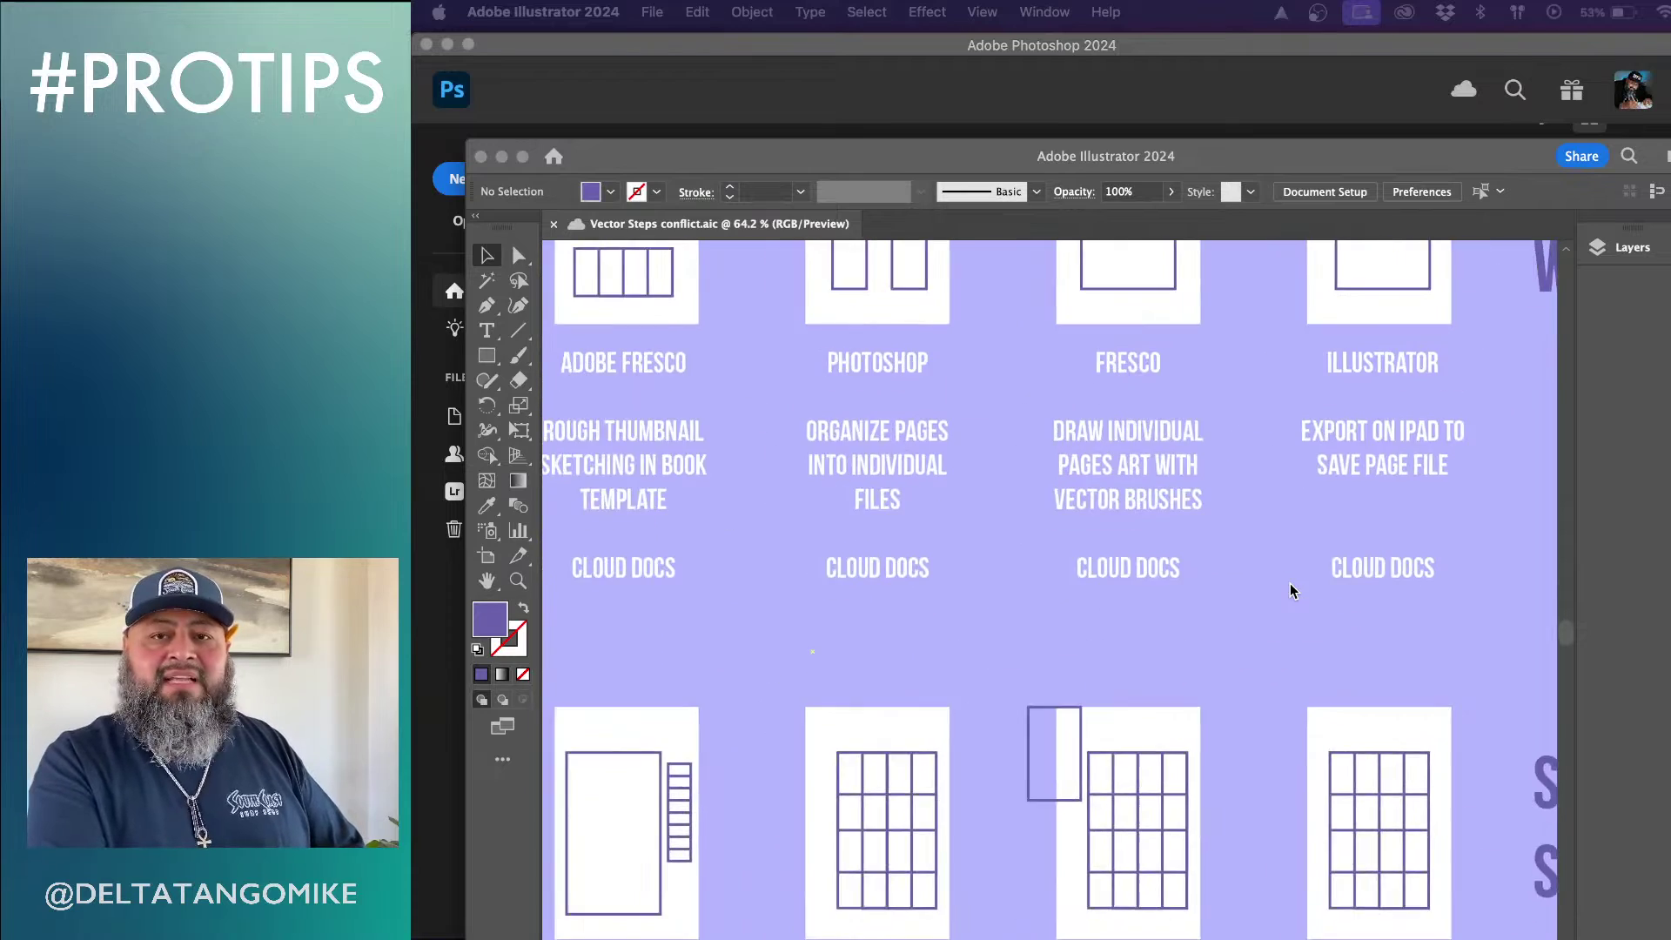
pyautogui.hscroll(2, 1292, 590)
pyautogui.hscroll(4, 1292, 590)
pyautogui.scroll(3, 1291, 591)
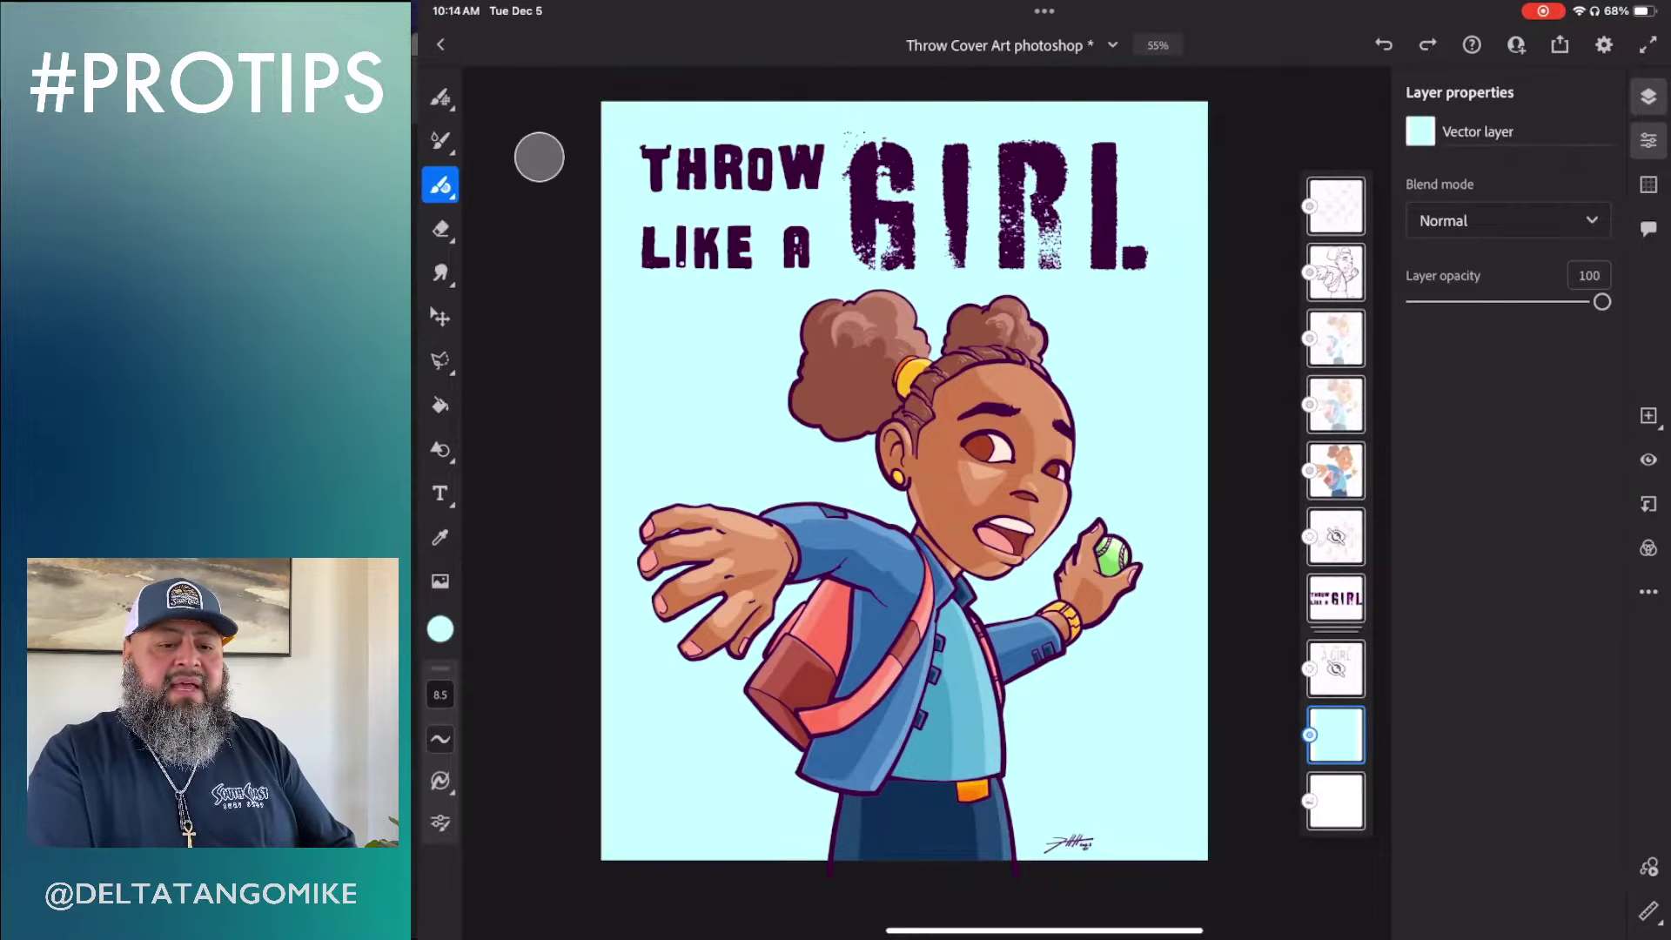
# Return to the cover in Fresco, collapse the layer displays and bring up the choices for opening a copy in Illustrator
pyautogui.click(1649, 96)
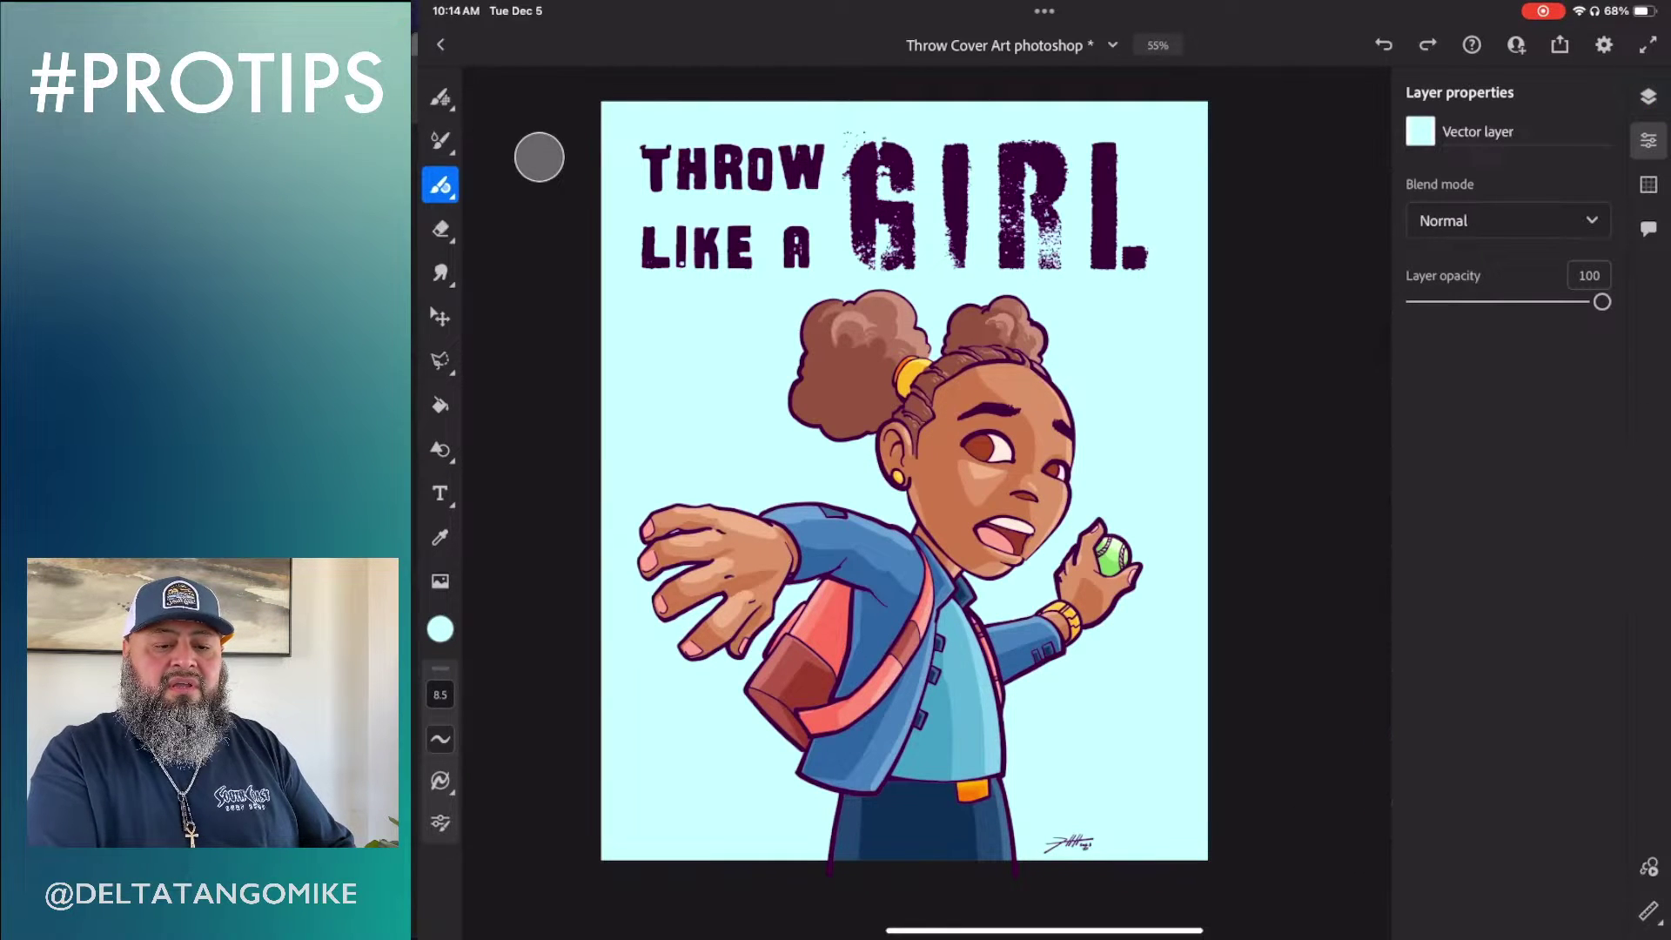
pyautogui.click(1649, 140)
pyautogui.click(1560, 44)
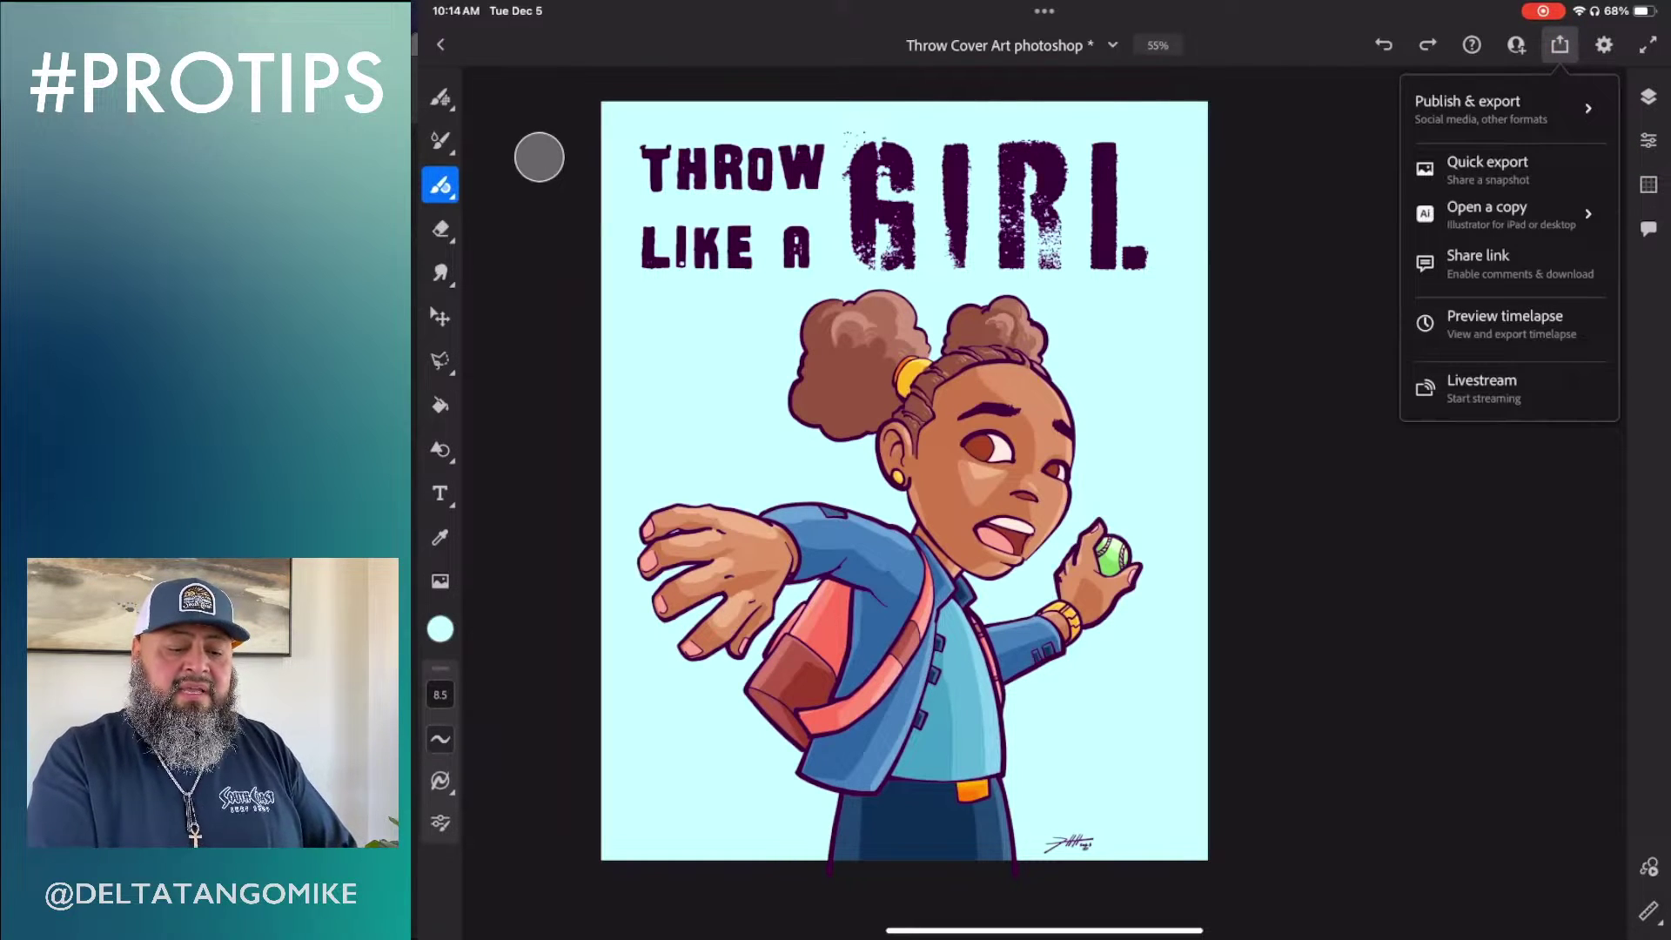
pyautogui.click(1506, 213)
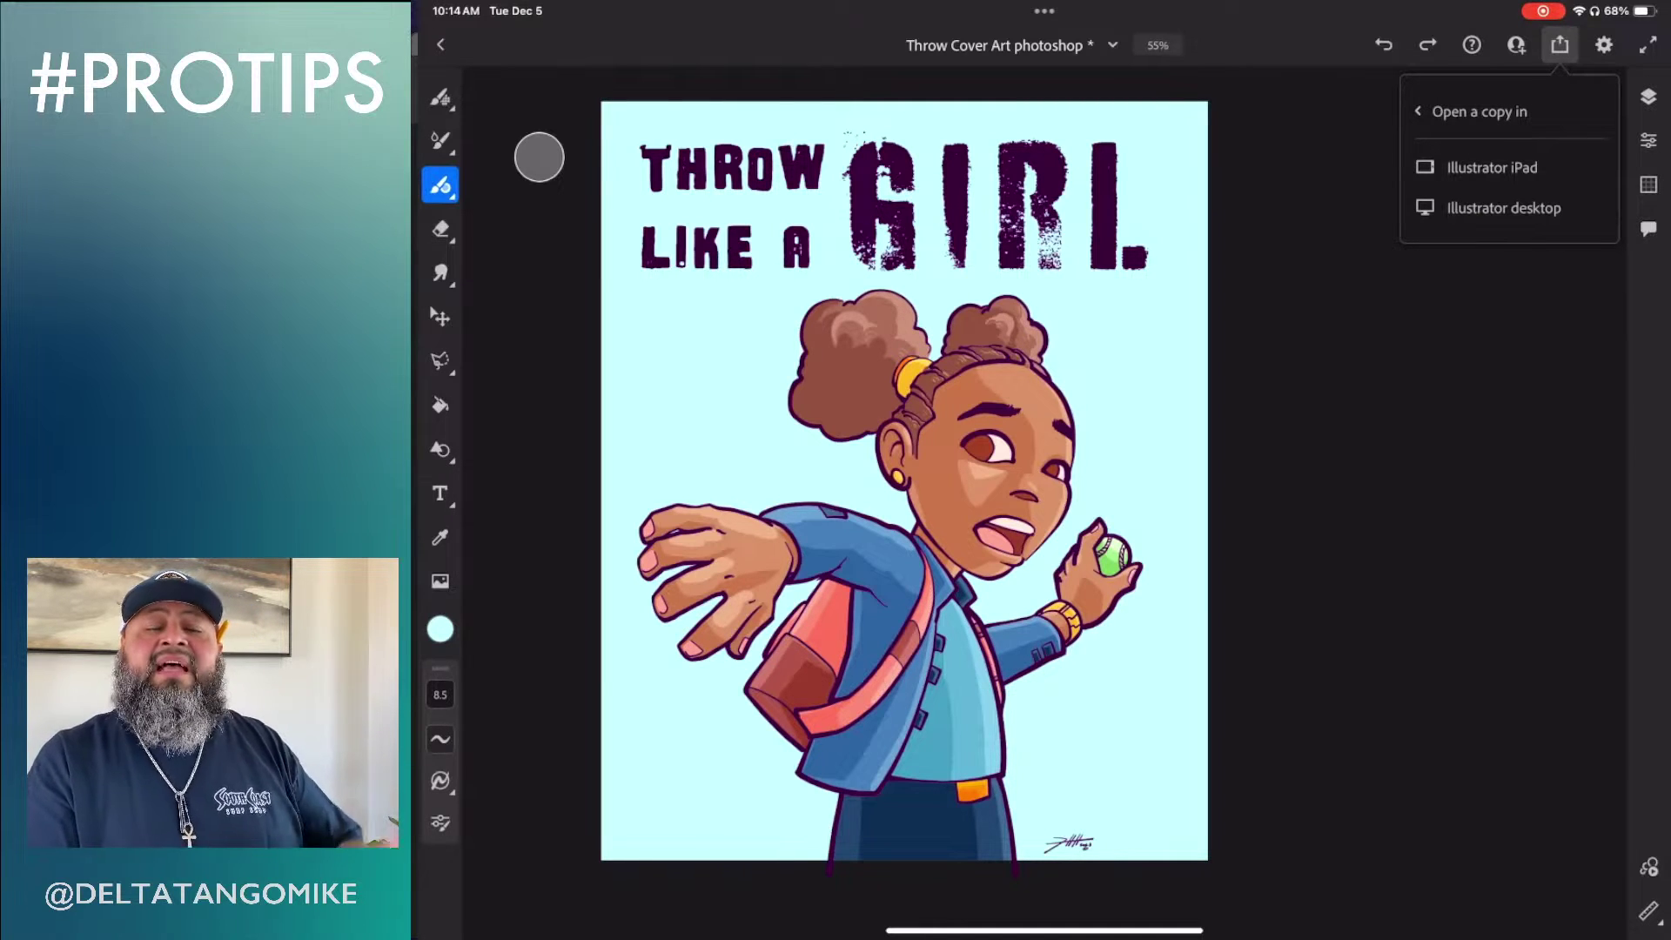
# Close the cover in Fresco, switch to Illustrator on the iPad and open the Throw Cover Art file
pyautogui.click(441, 45)
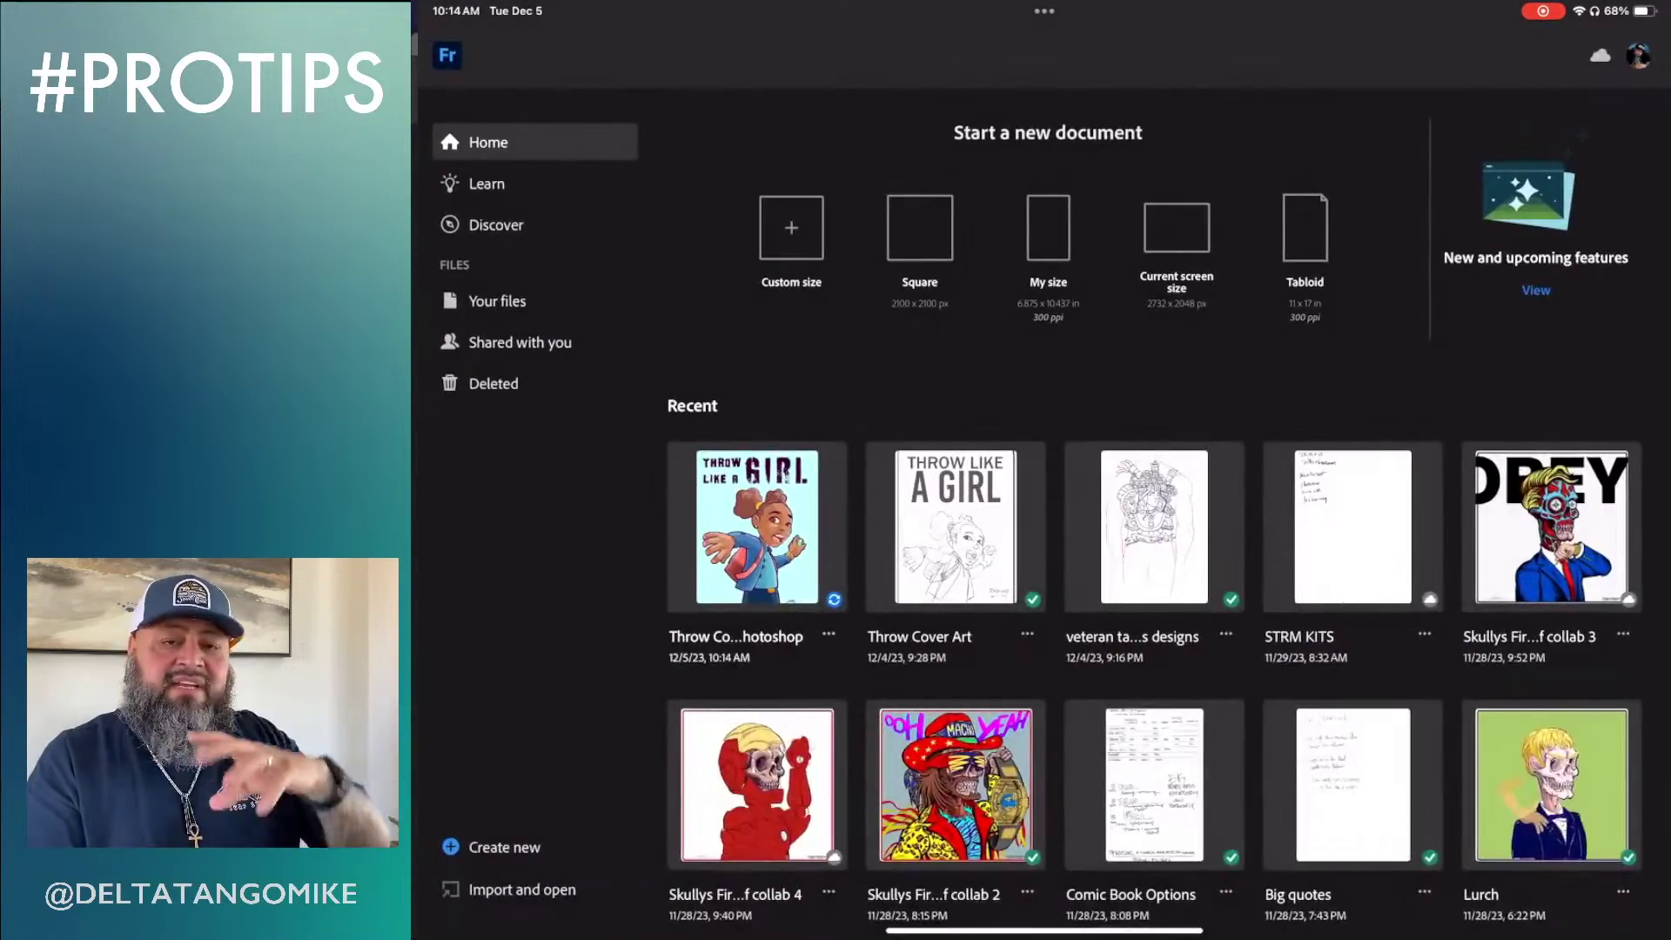
pyautogui.moveTo(1044, 930); pyautogui.dragTo(1045, 610)
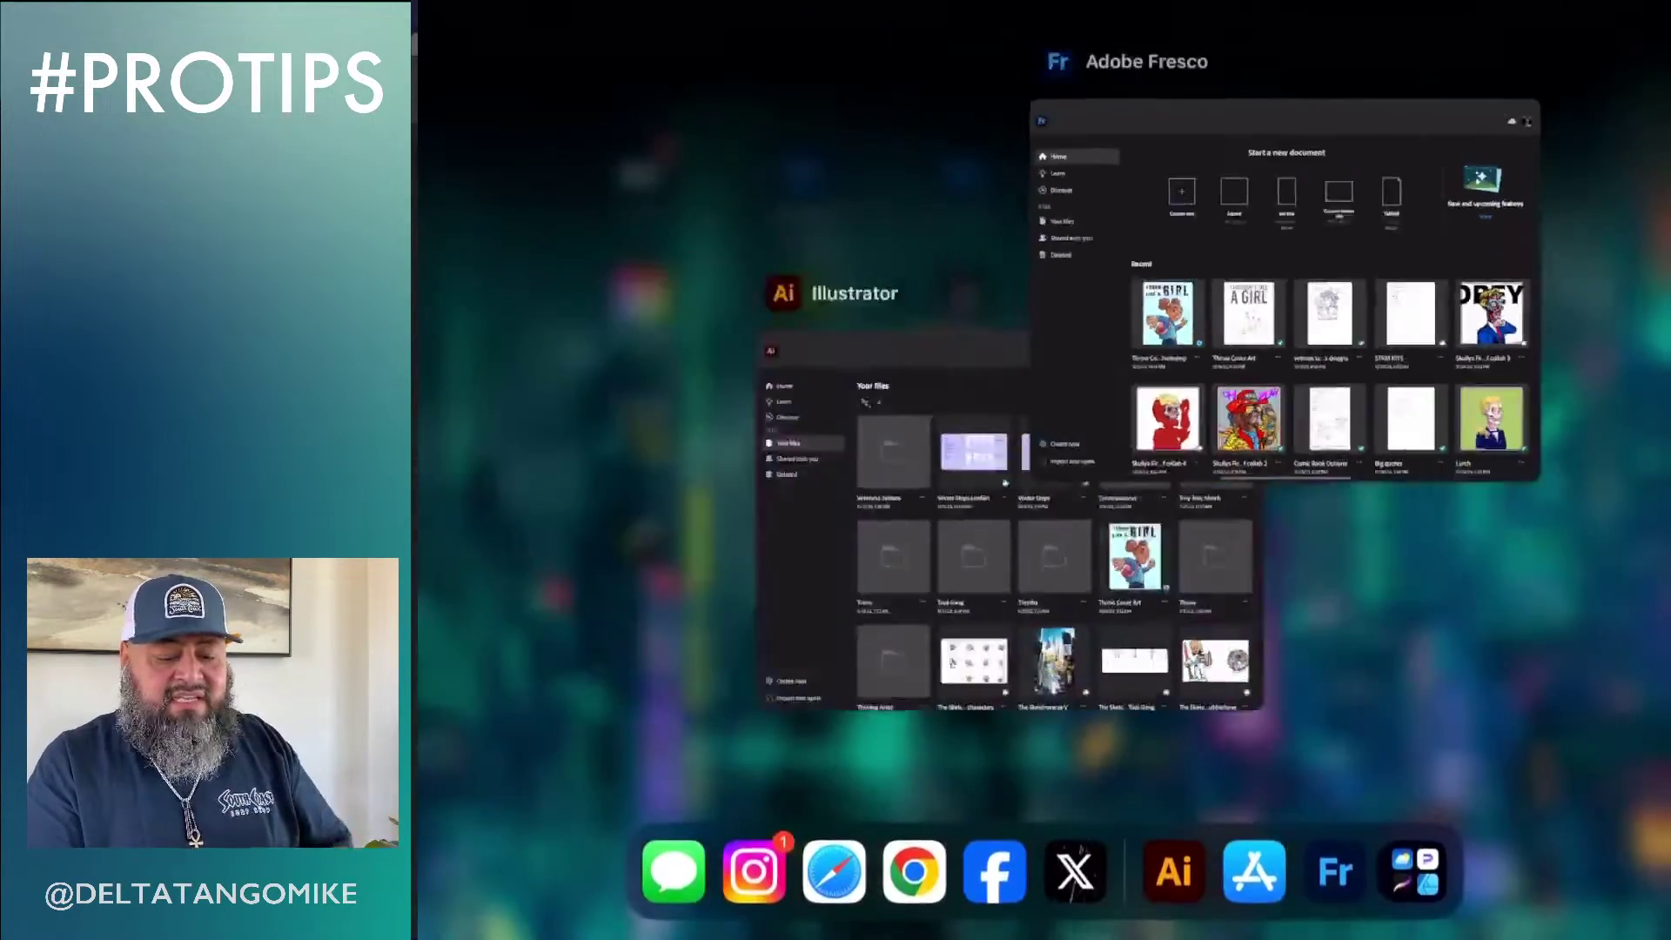
pyautogui.click(1428, 609)
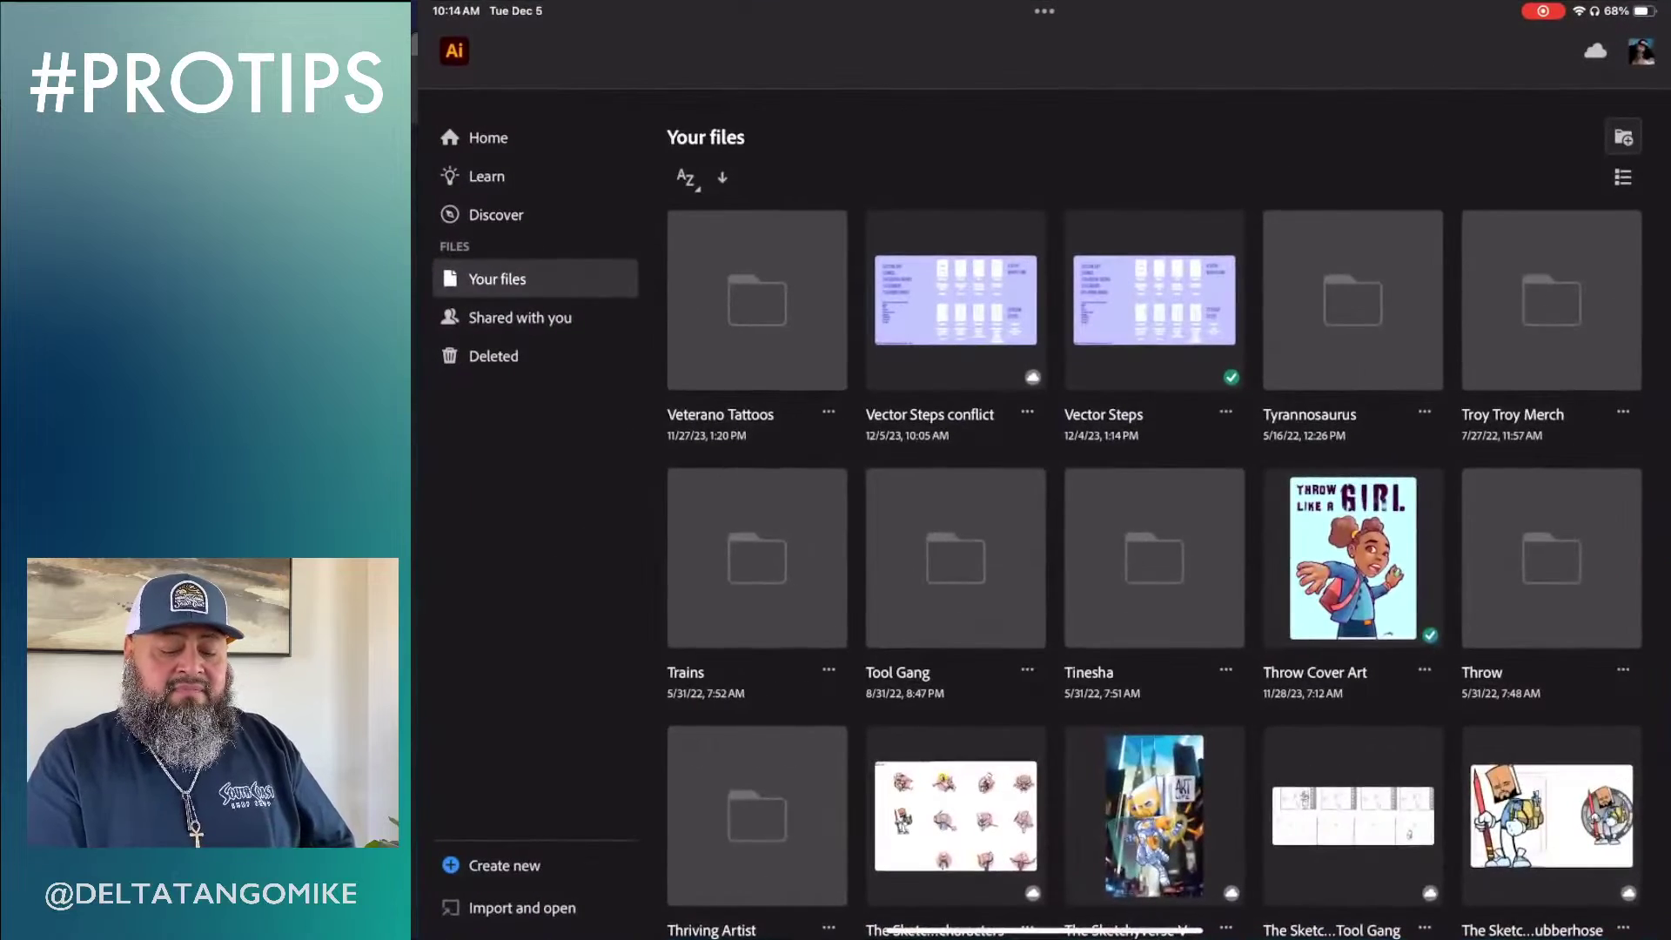
pyautogui.click(1353, 558)
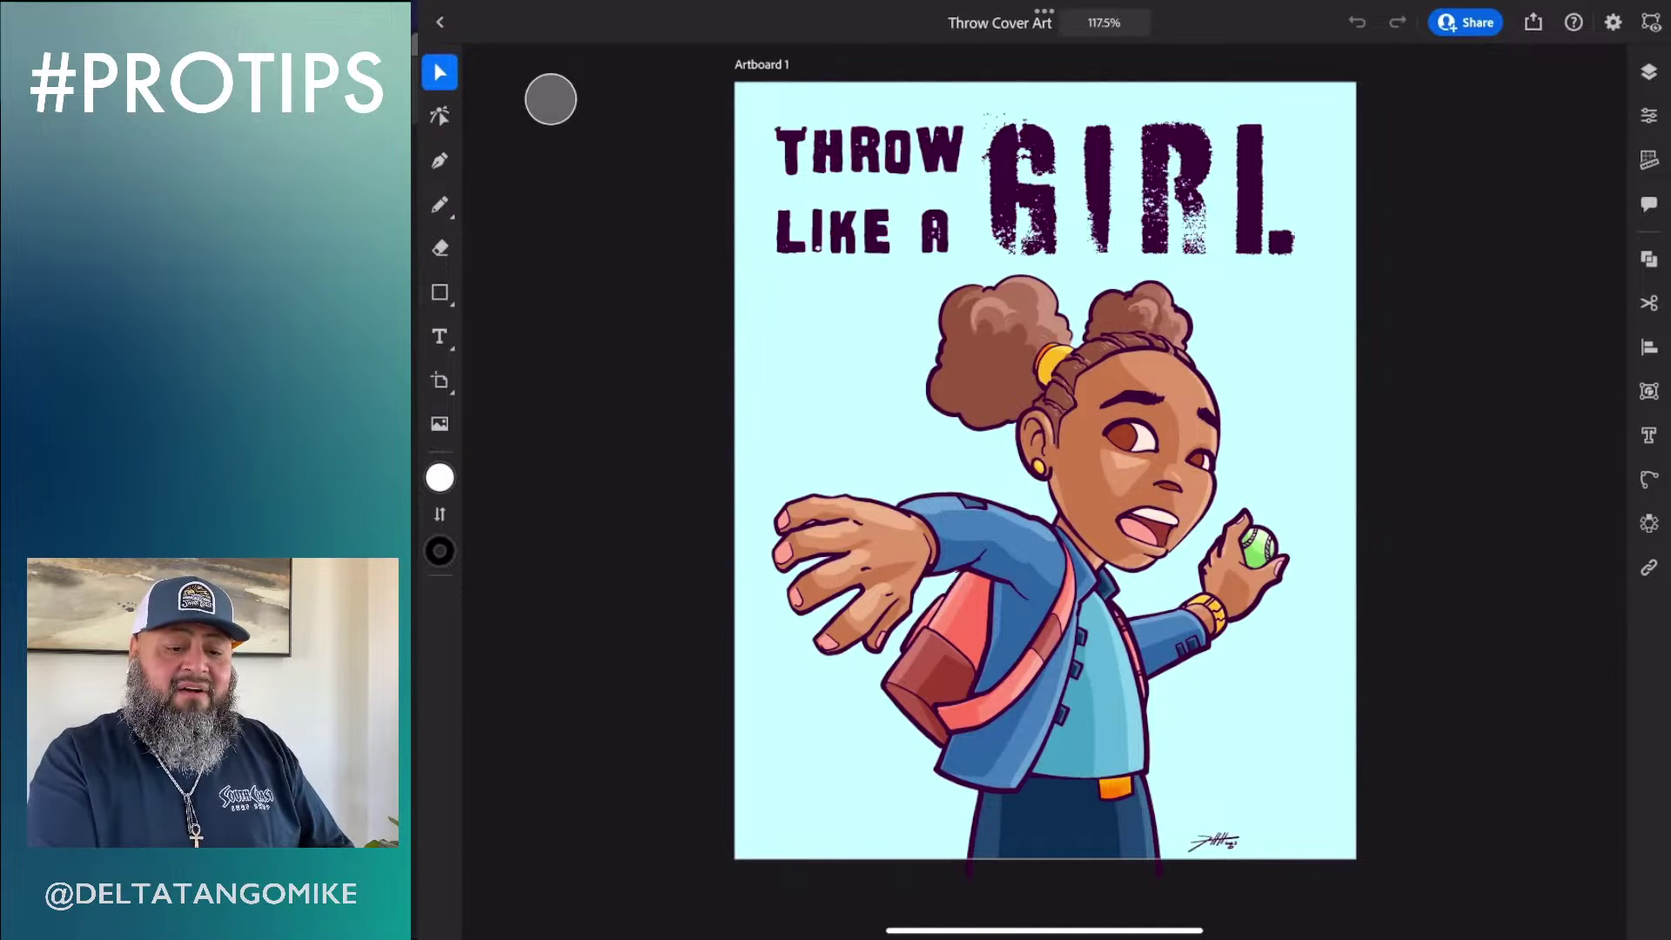
# List the document's layers, toggle the character layer group off and on, and lock that group
pyautogui.click(1648, 72)
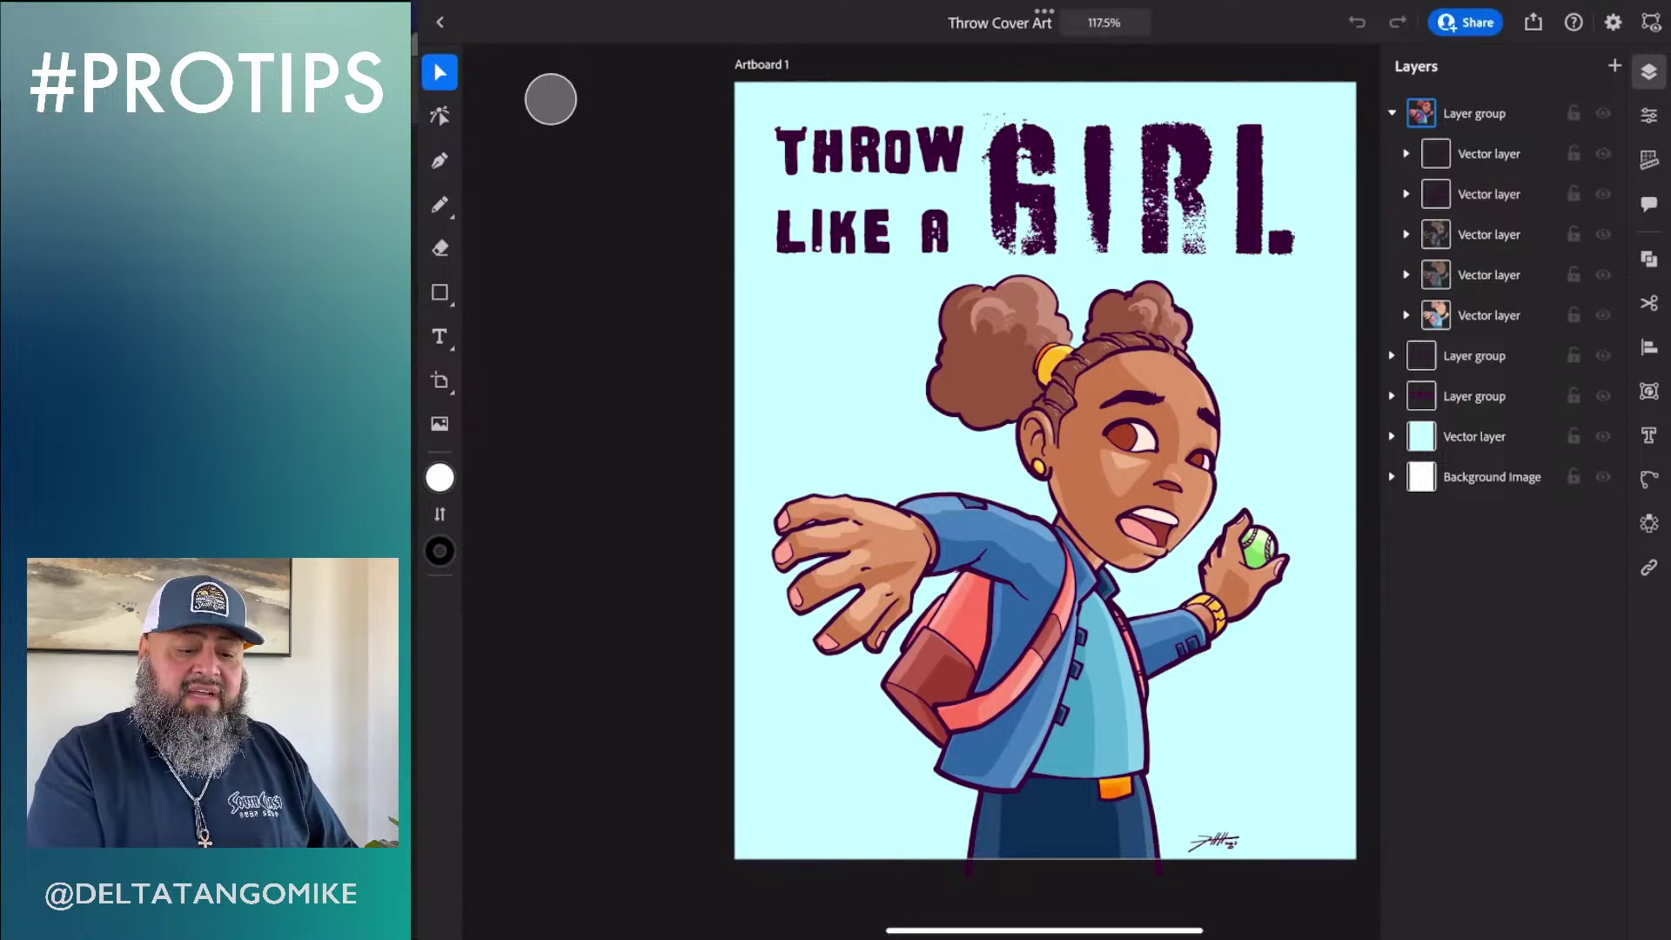
pyautogui.click(1602, 113)
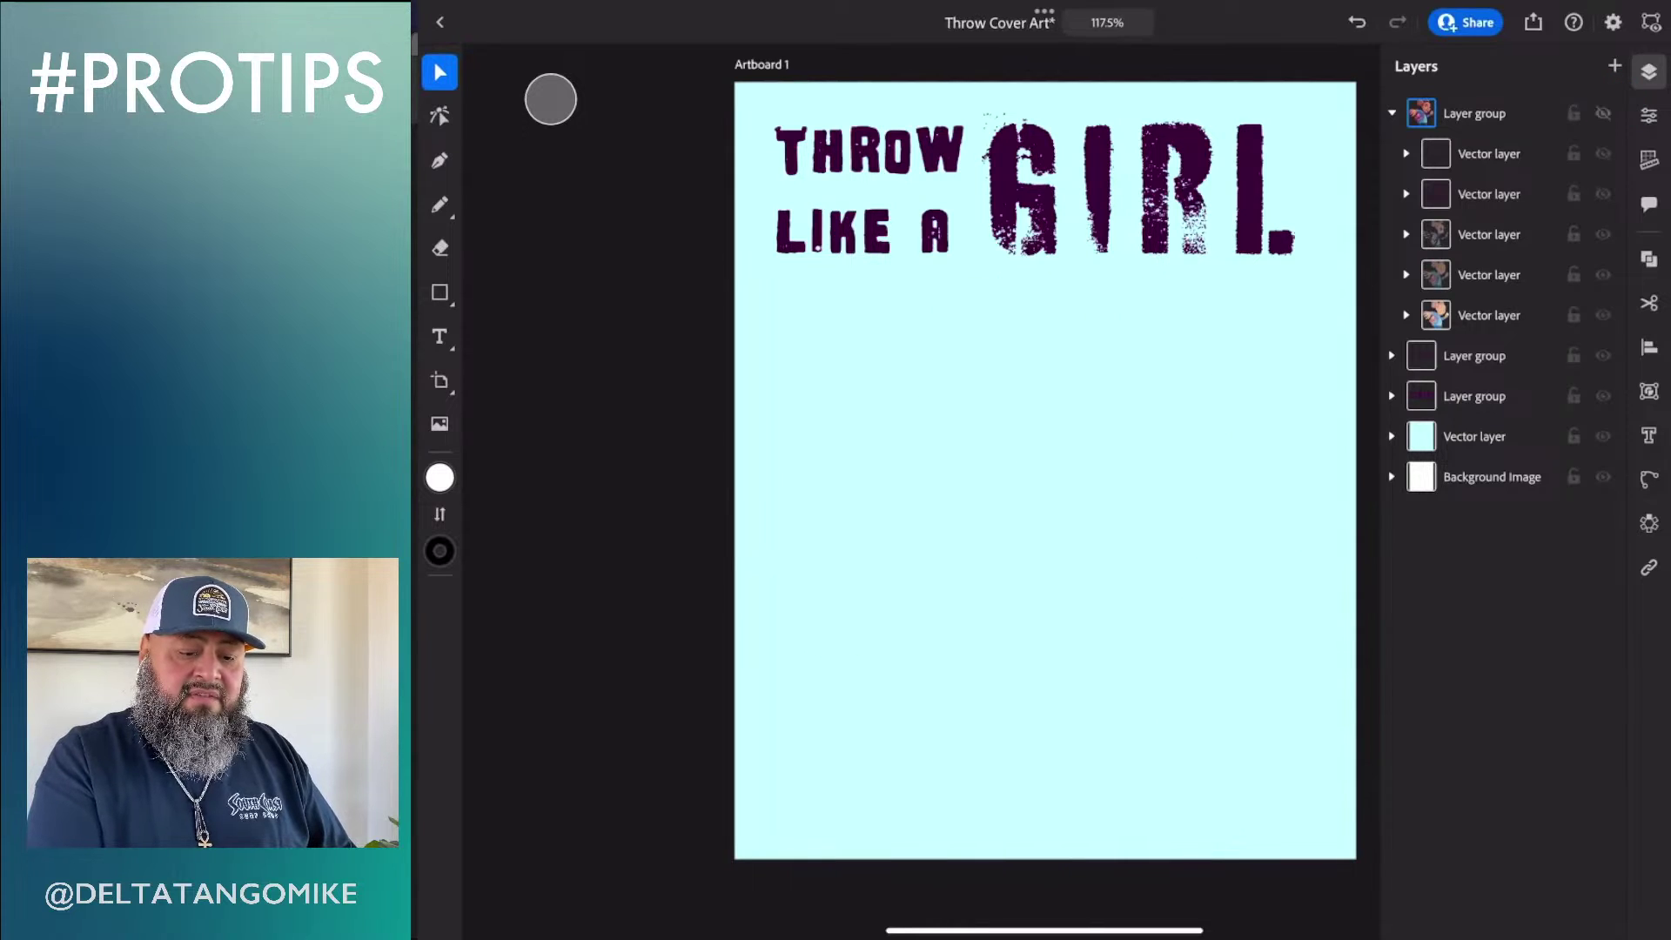
pyautogui.click(1603, 113)
pyautogui.click(1574, 113)
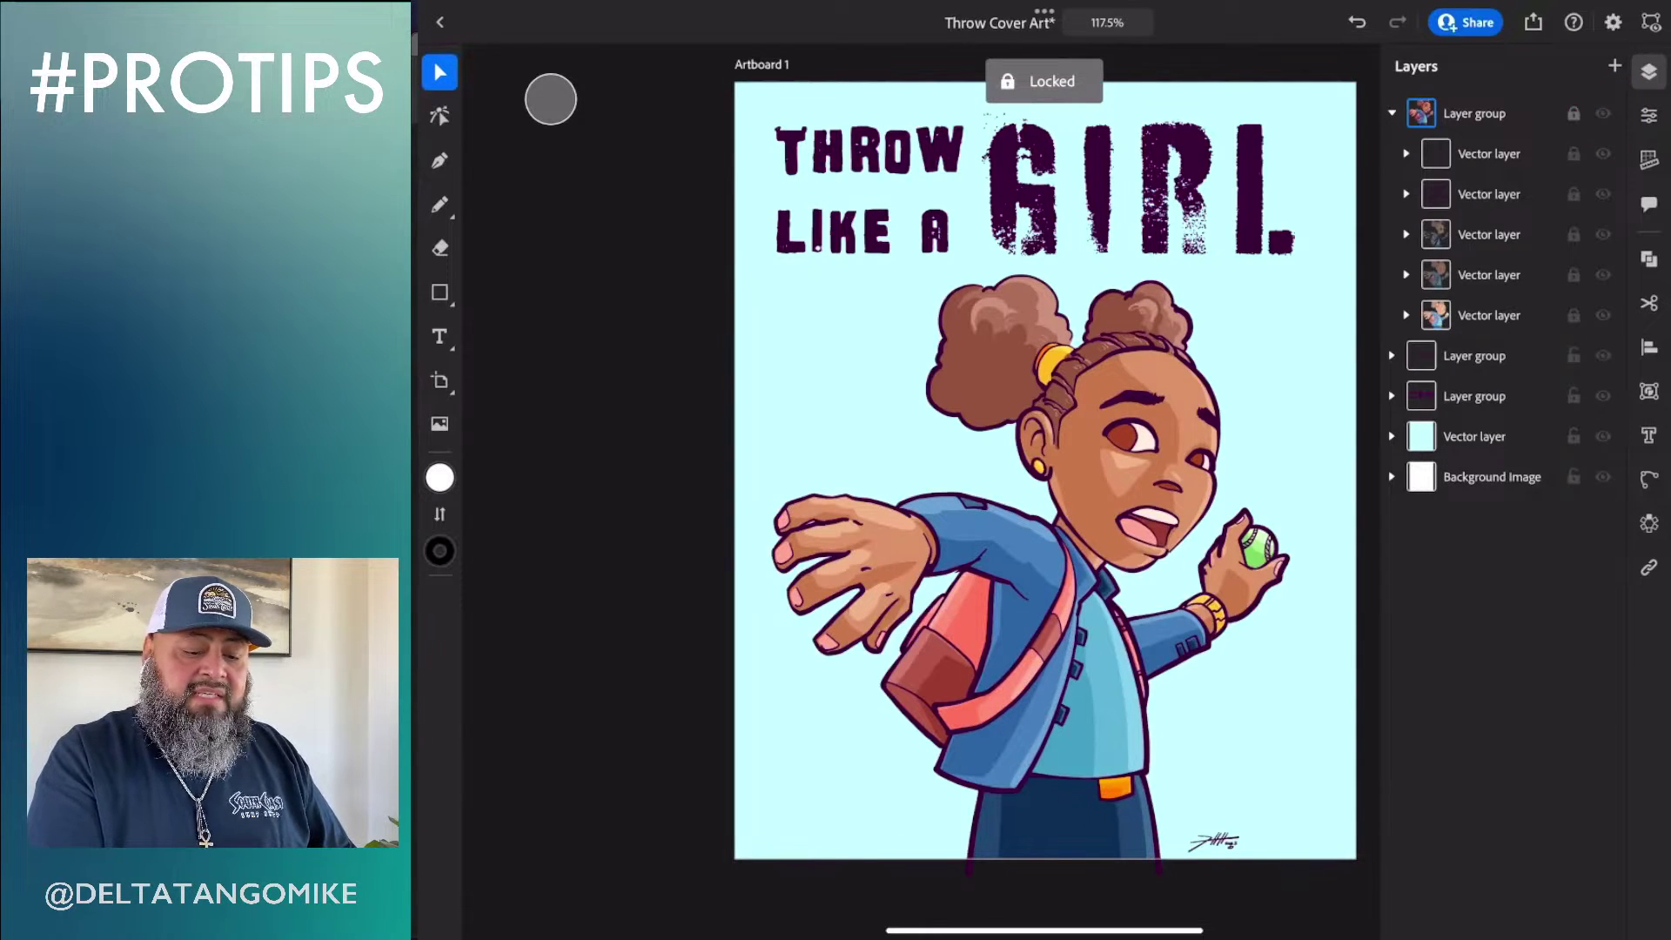
# Hide the two title layer groups and the light blue background layer, and make all three visible again
pyautogui.click(1429, 357)
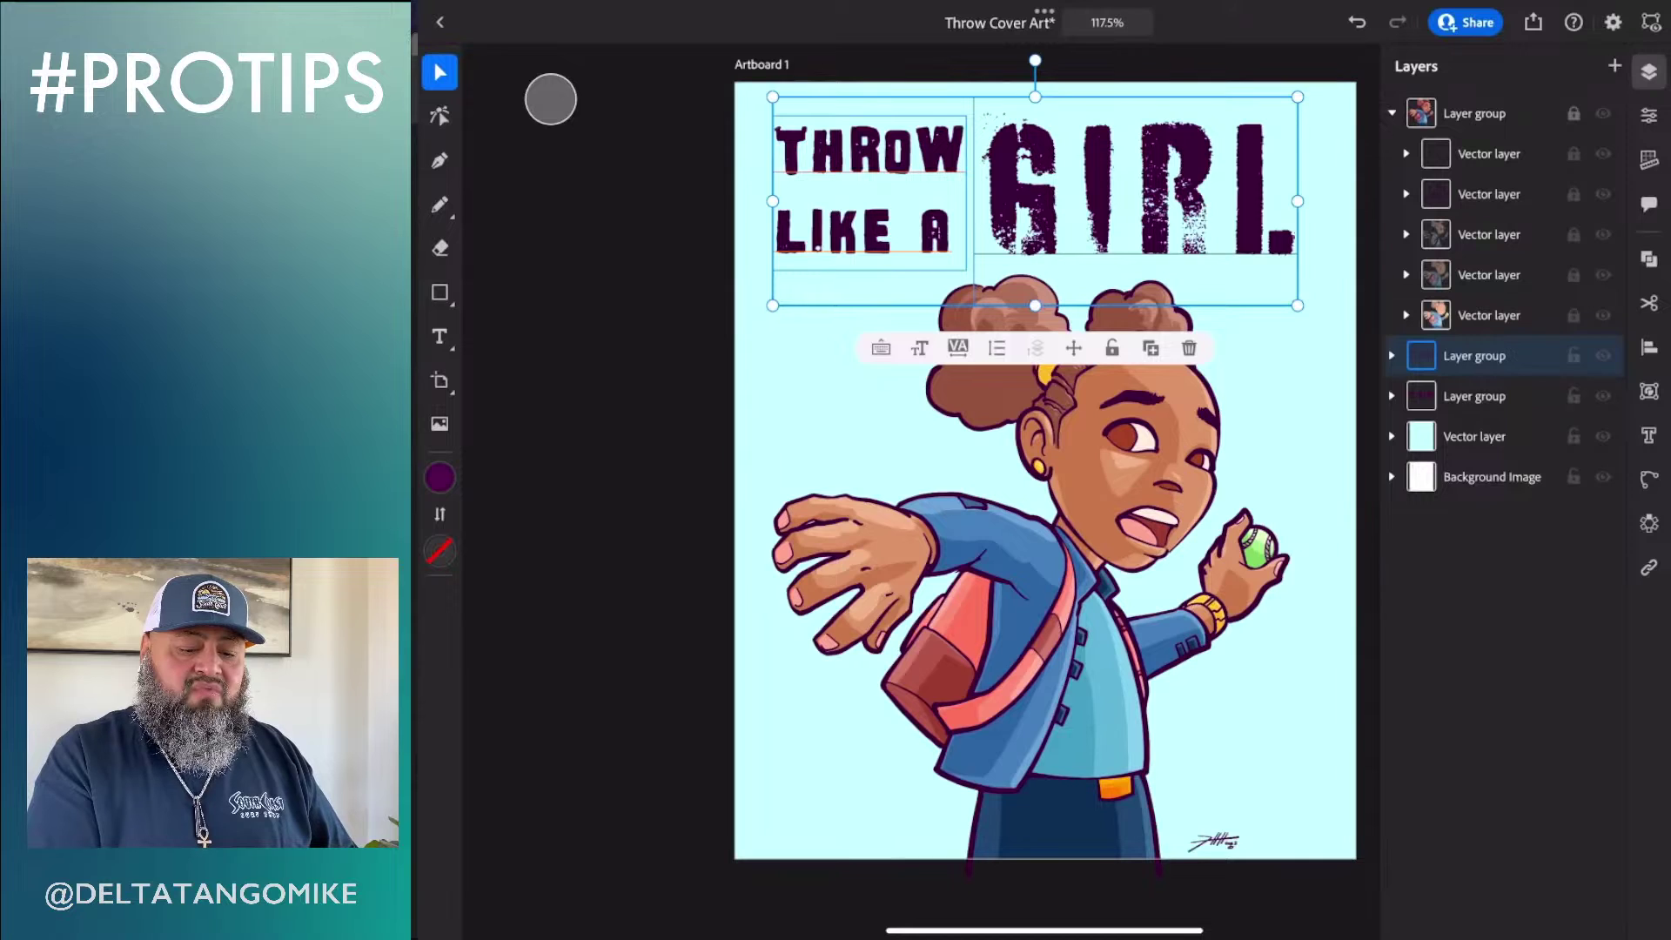
pyautogui.click(1603, 356)
pyautogui.click(1437, 396)
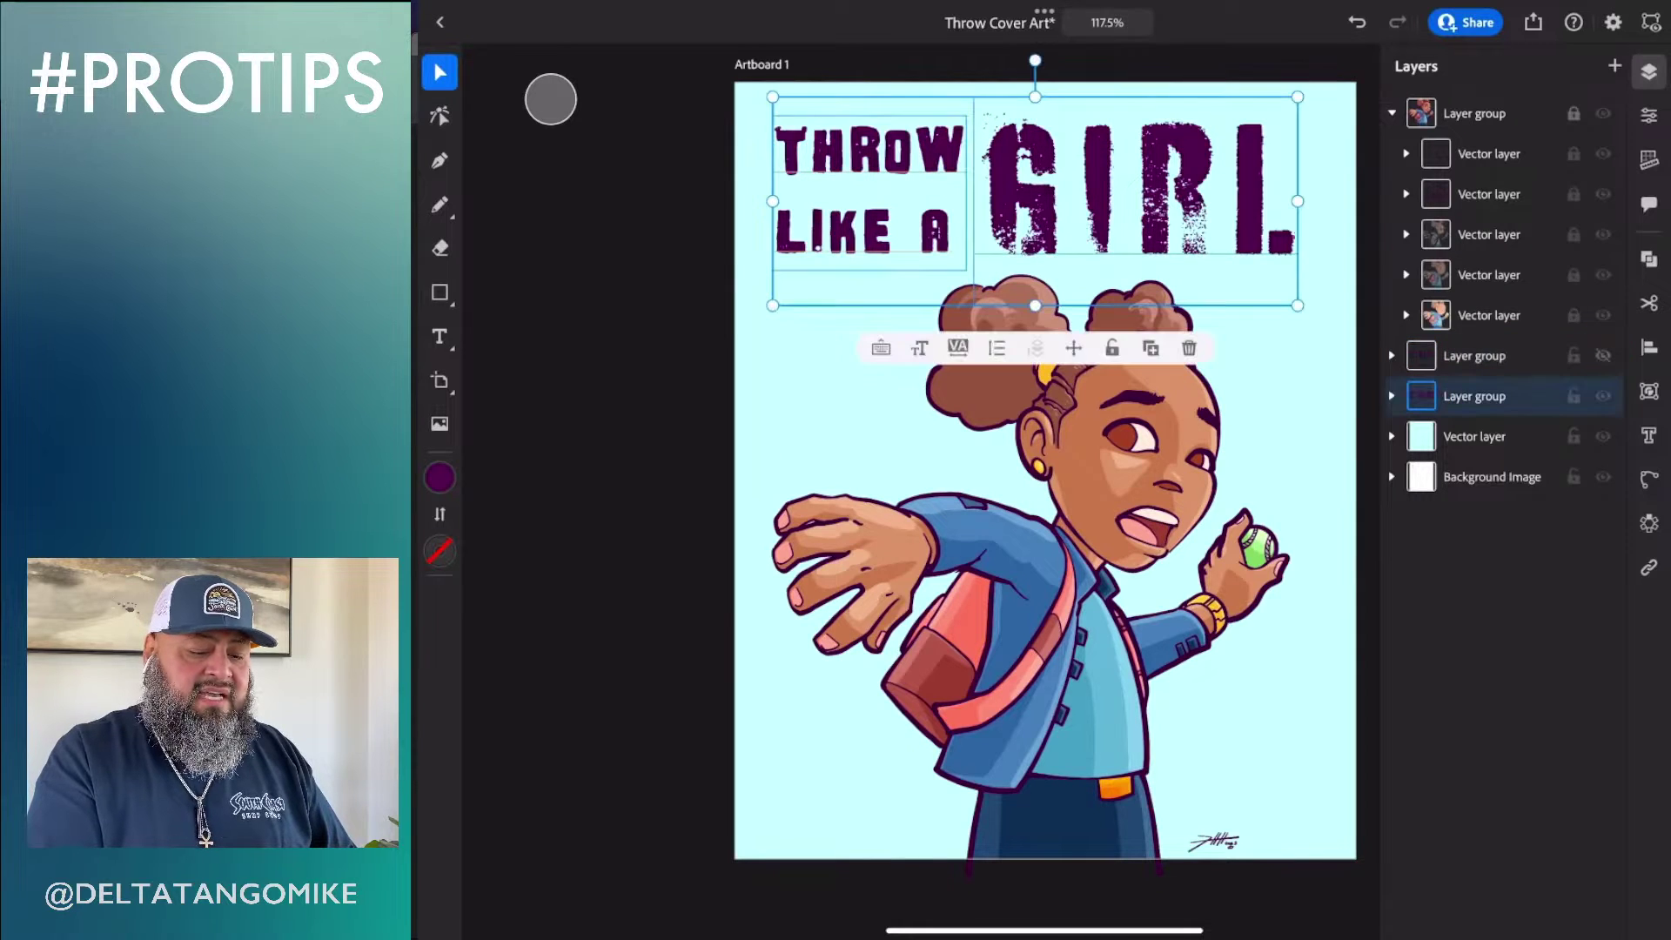
pyautogui.click(1603, 397)
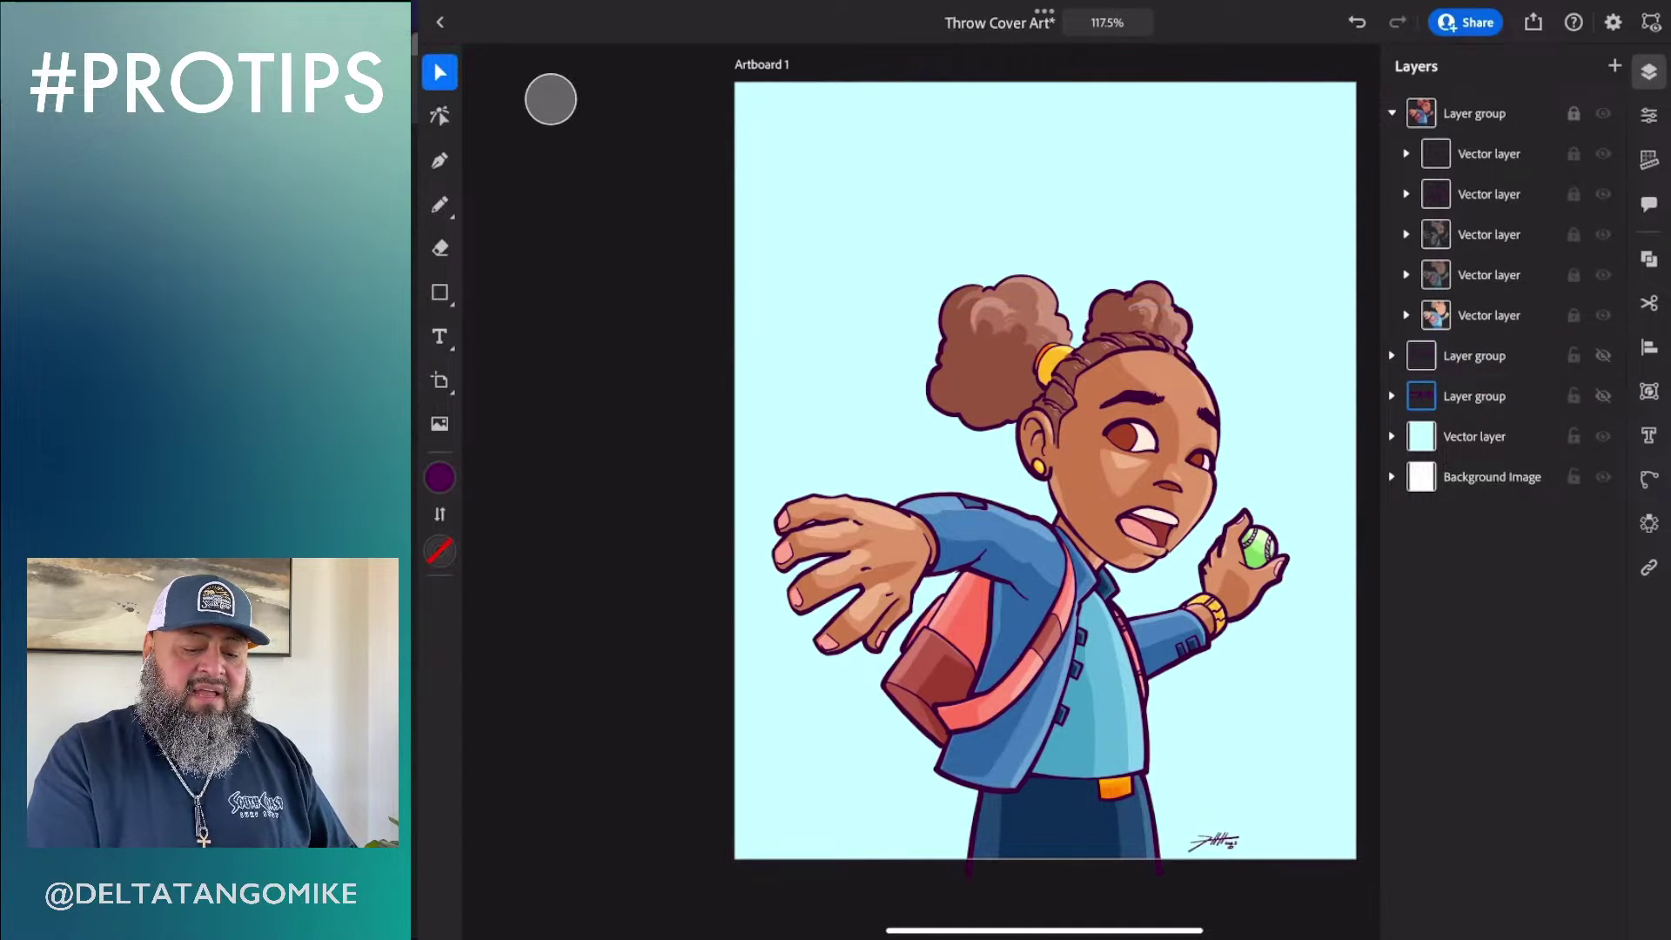
pyautogui.click(1604, 437)
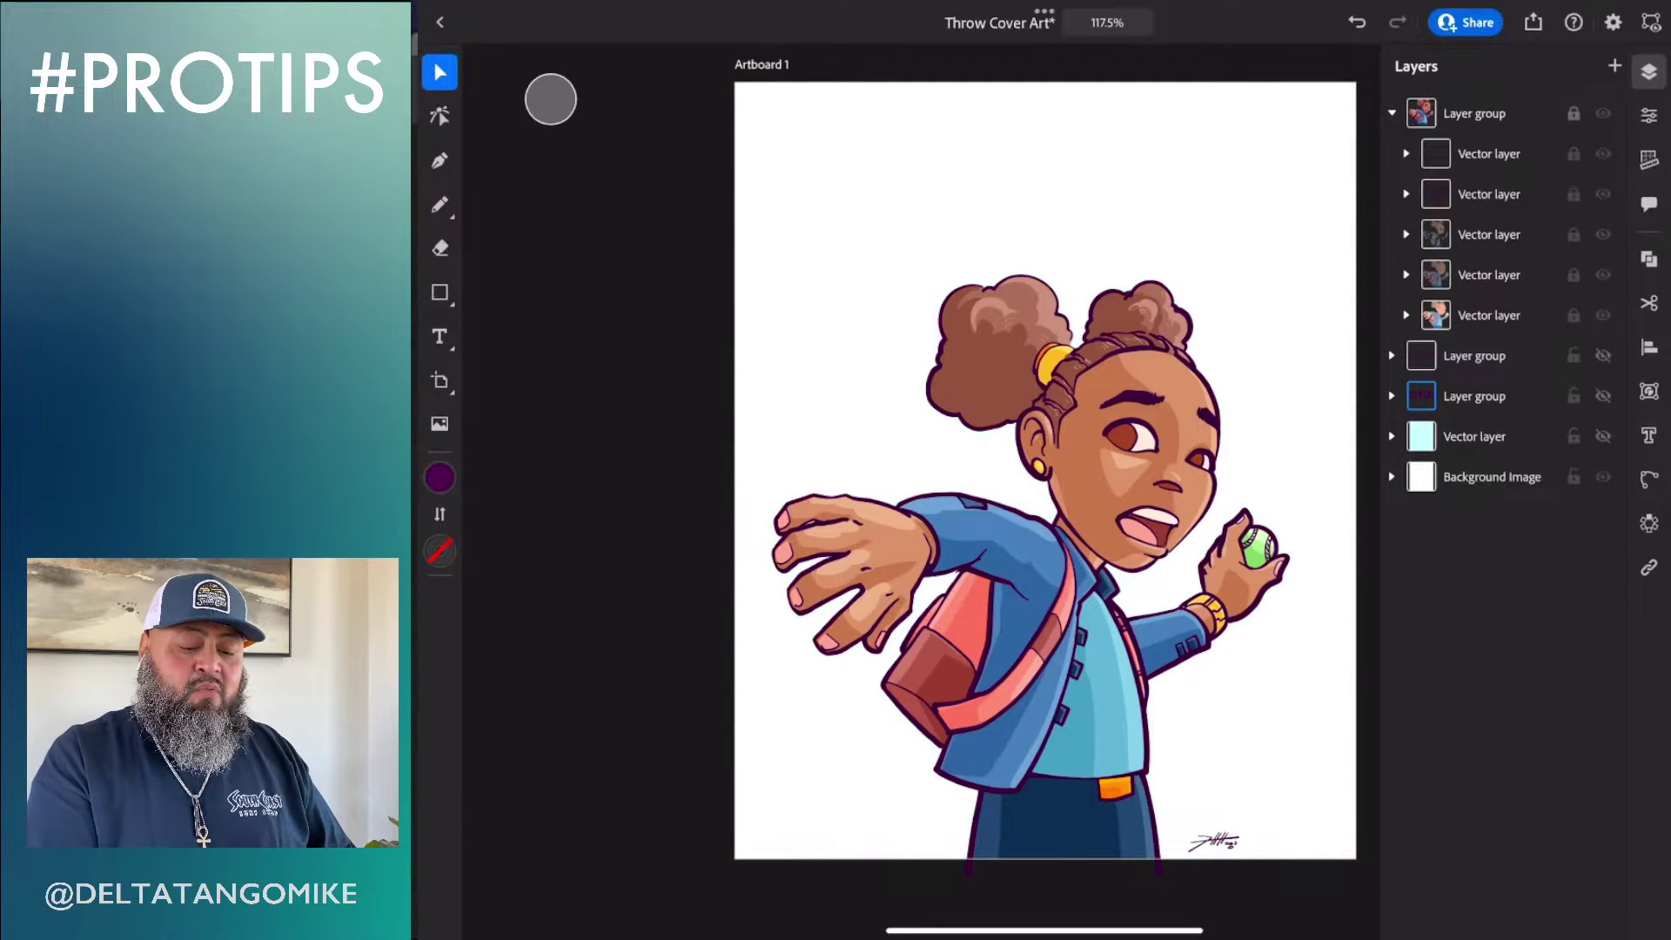
pyautogui.click(1604, 436)
pyautogui.click(1604, 396)
pyautogui.click(1604, 355)
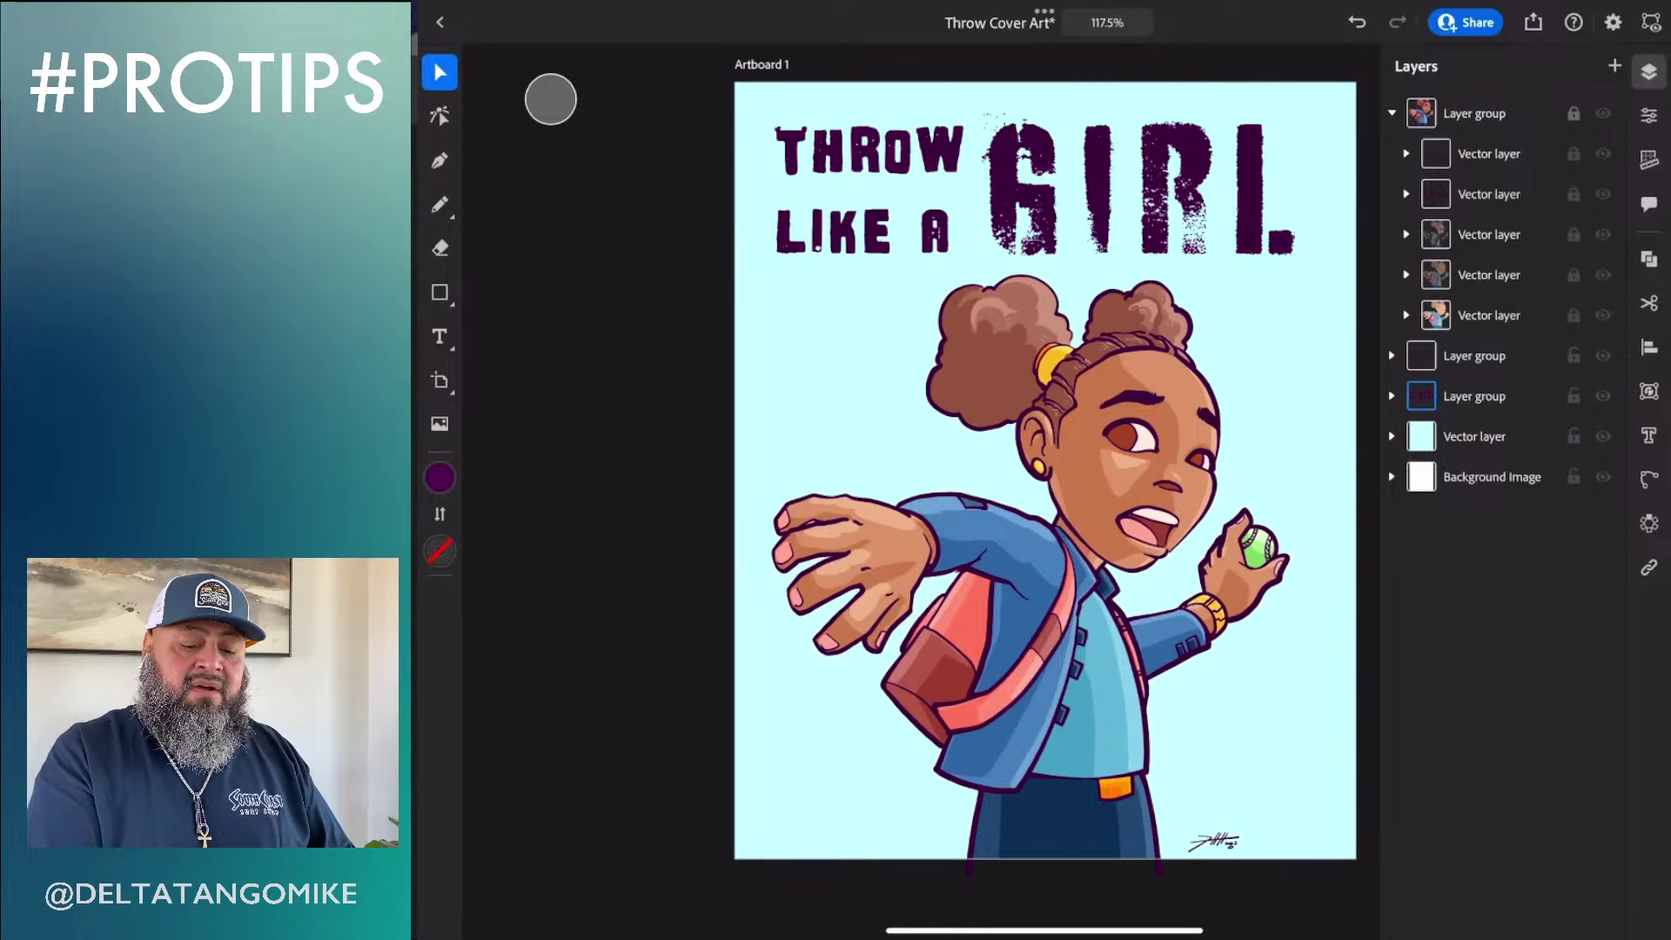
# Lock the two lower layer groups, the light blue vector layer and the Background Image, leaving only the character group unlocked
pyautogui.click(1574, 356)
pyautogui.click(1573, 396)
pyautogui.click(1574, 436)
pyautogui.click(1574, 477)
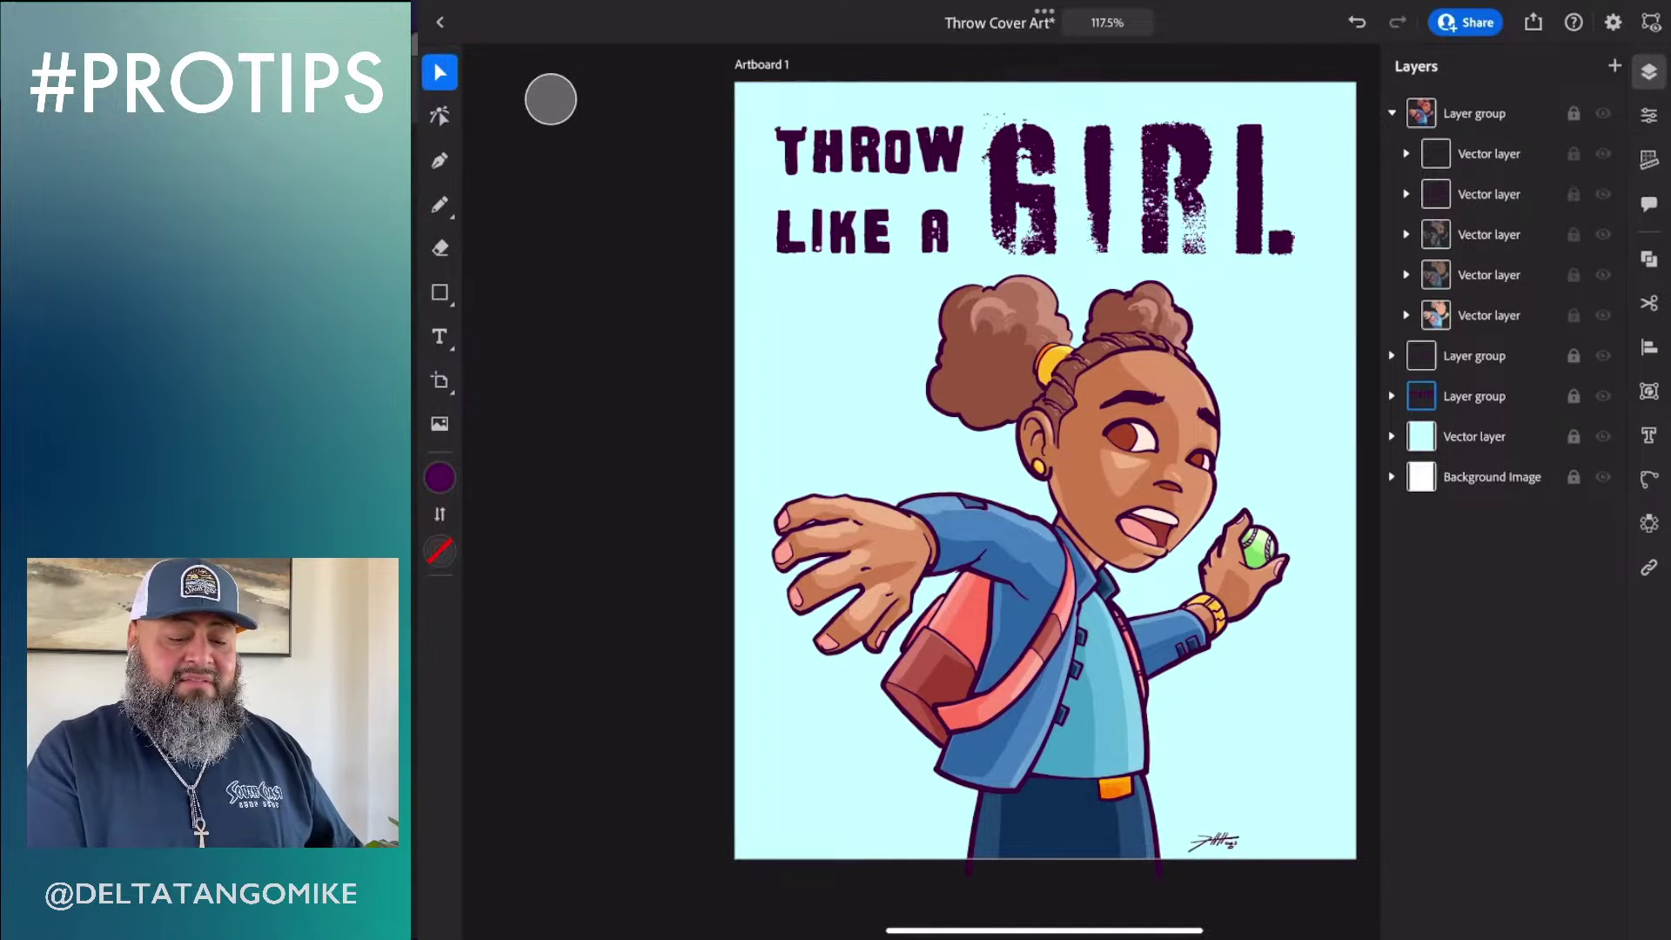
pyautogui.click(1574, 113)
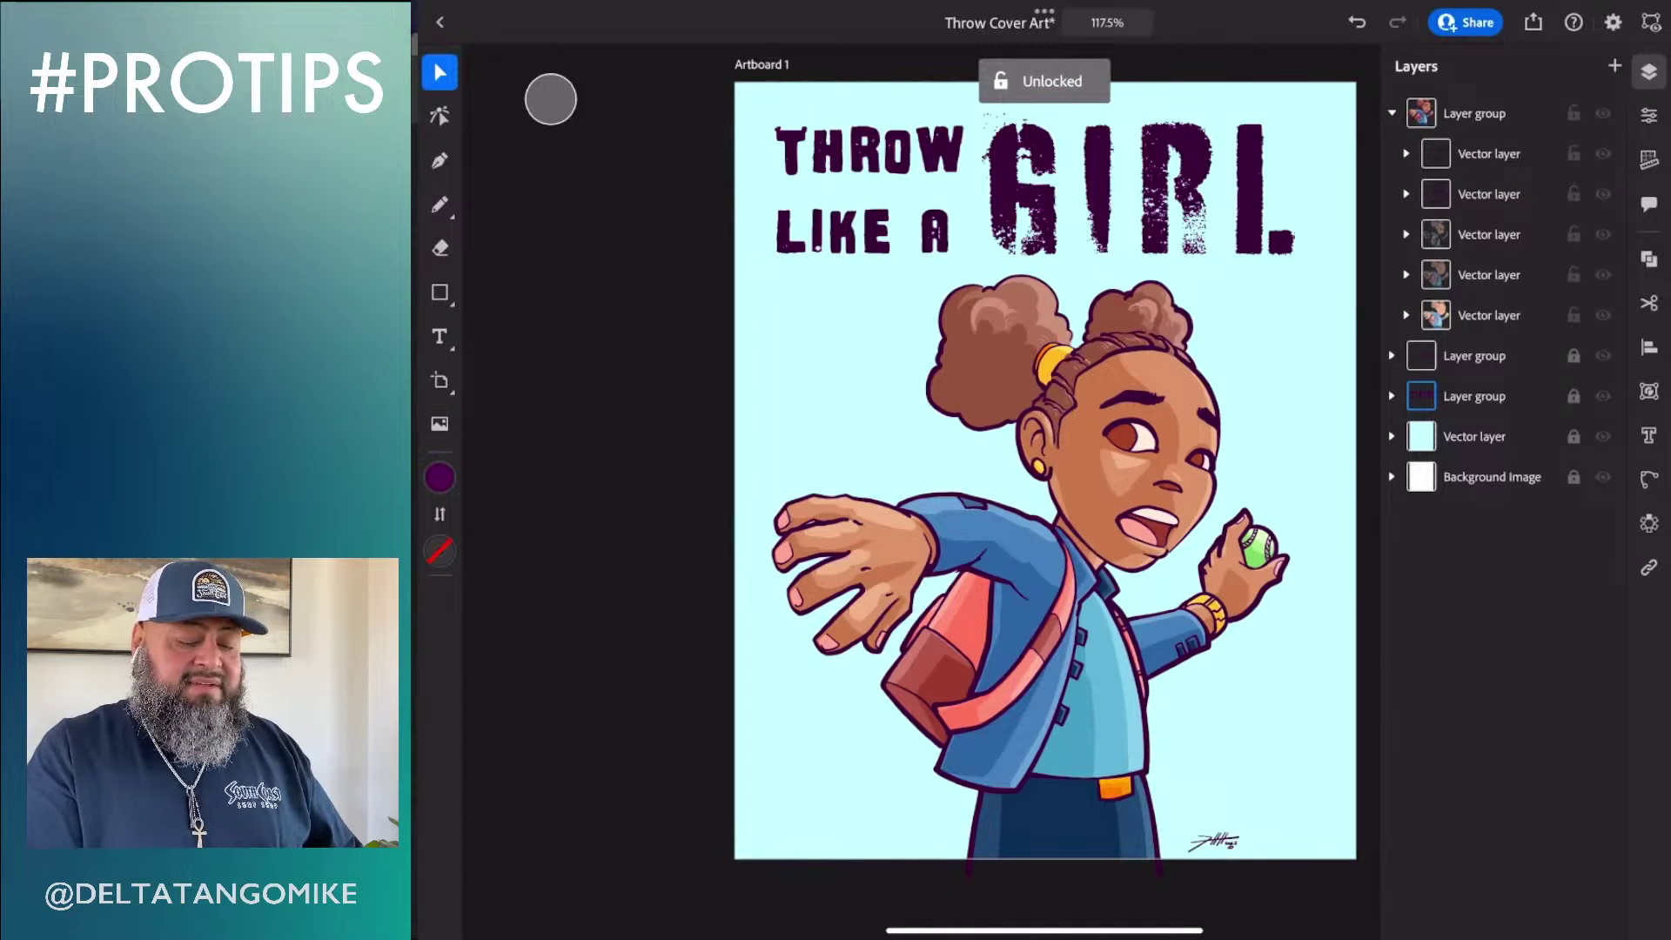
# Select all anchor points of the character group's uppermost vector layer with Direct Selection, inspect them around the mouth and close the document
pyautogui.click(1442, 152)
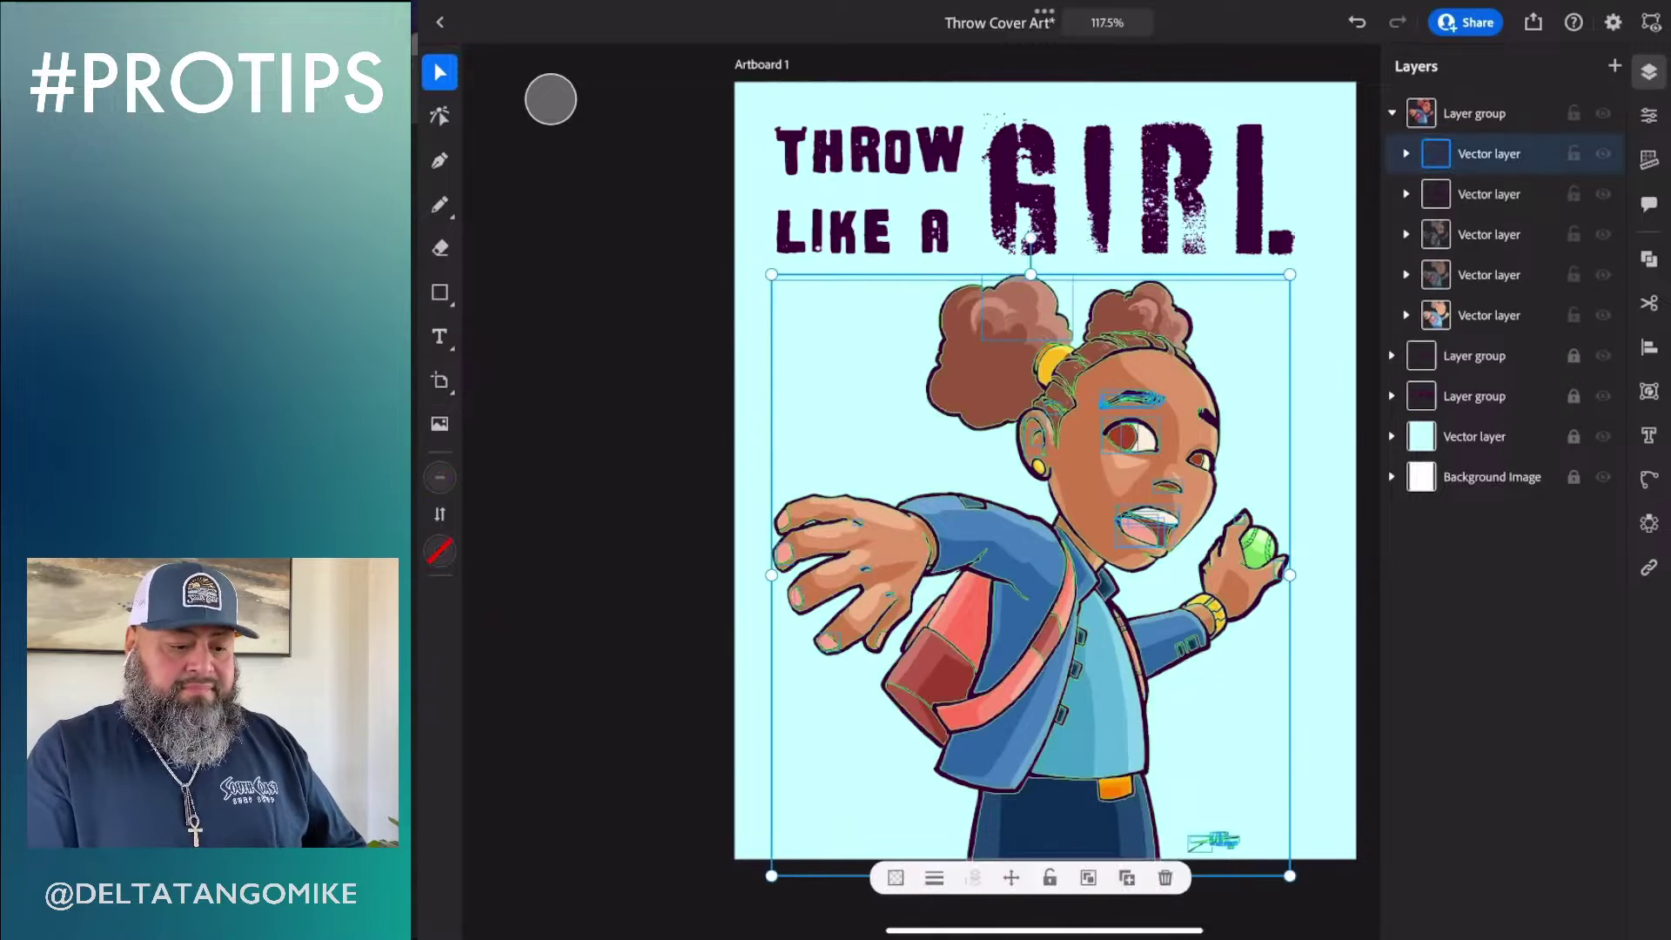
pyautogui.scroll(5, 1221, 580)
pyautogui.press('a')
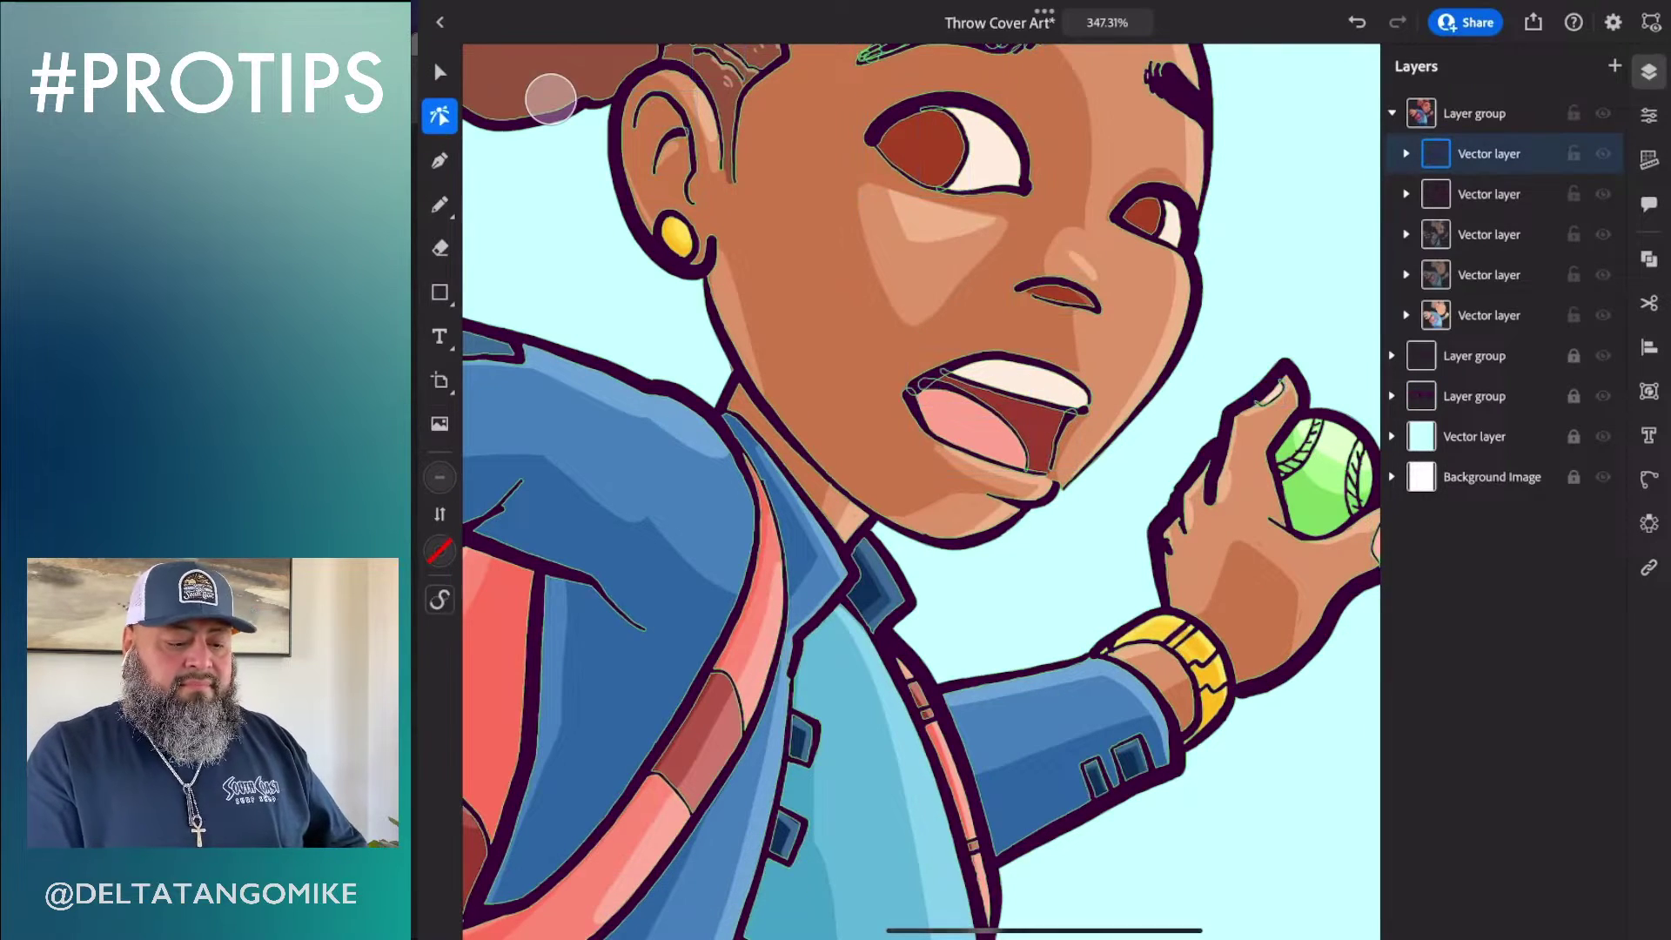
pyautogui.press('super+a')
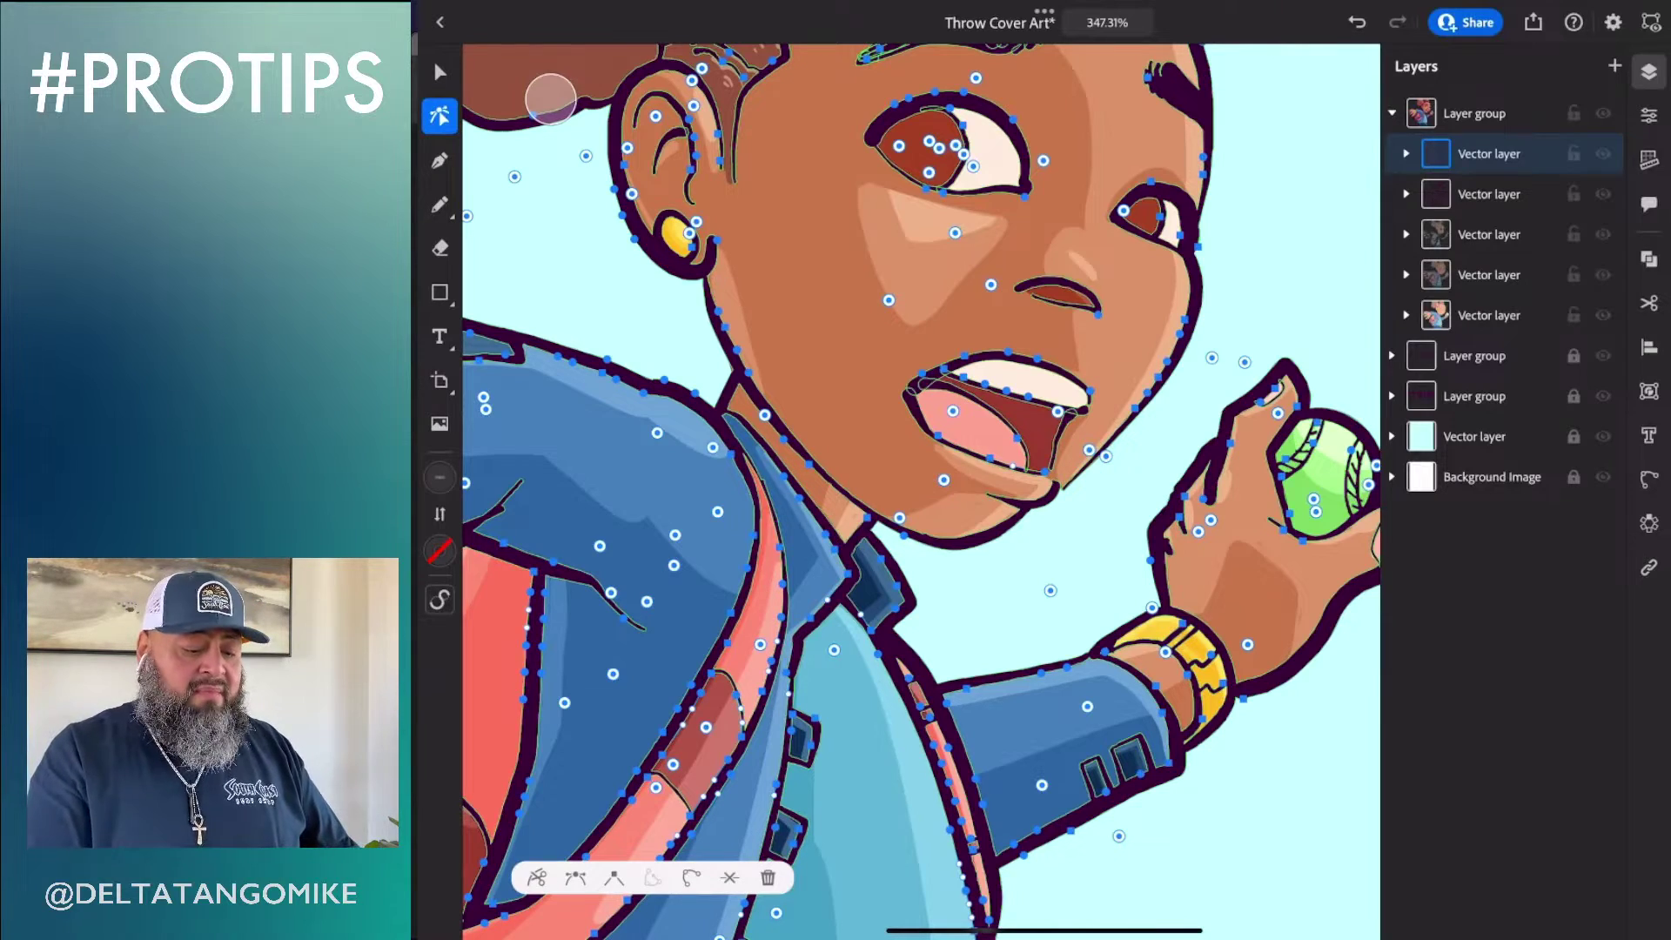
pyautogui.scroll(4, 1174, 375)
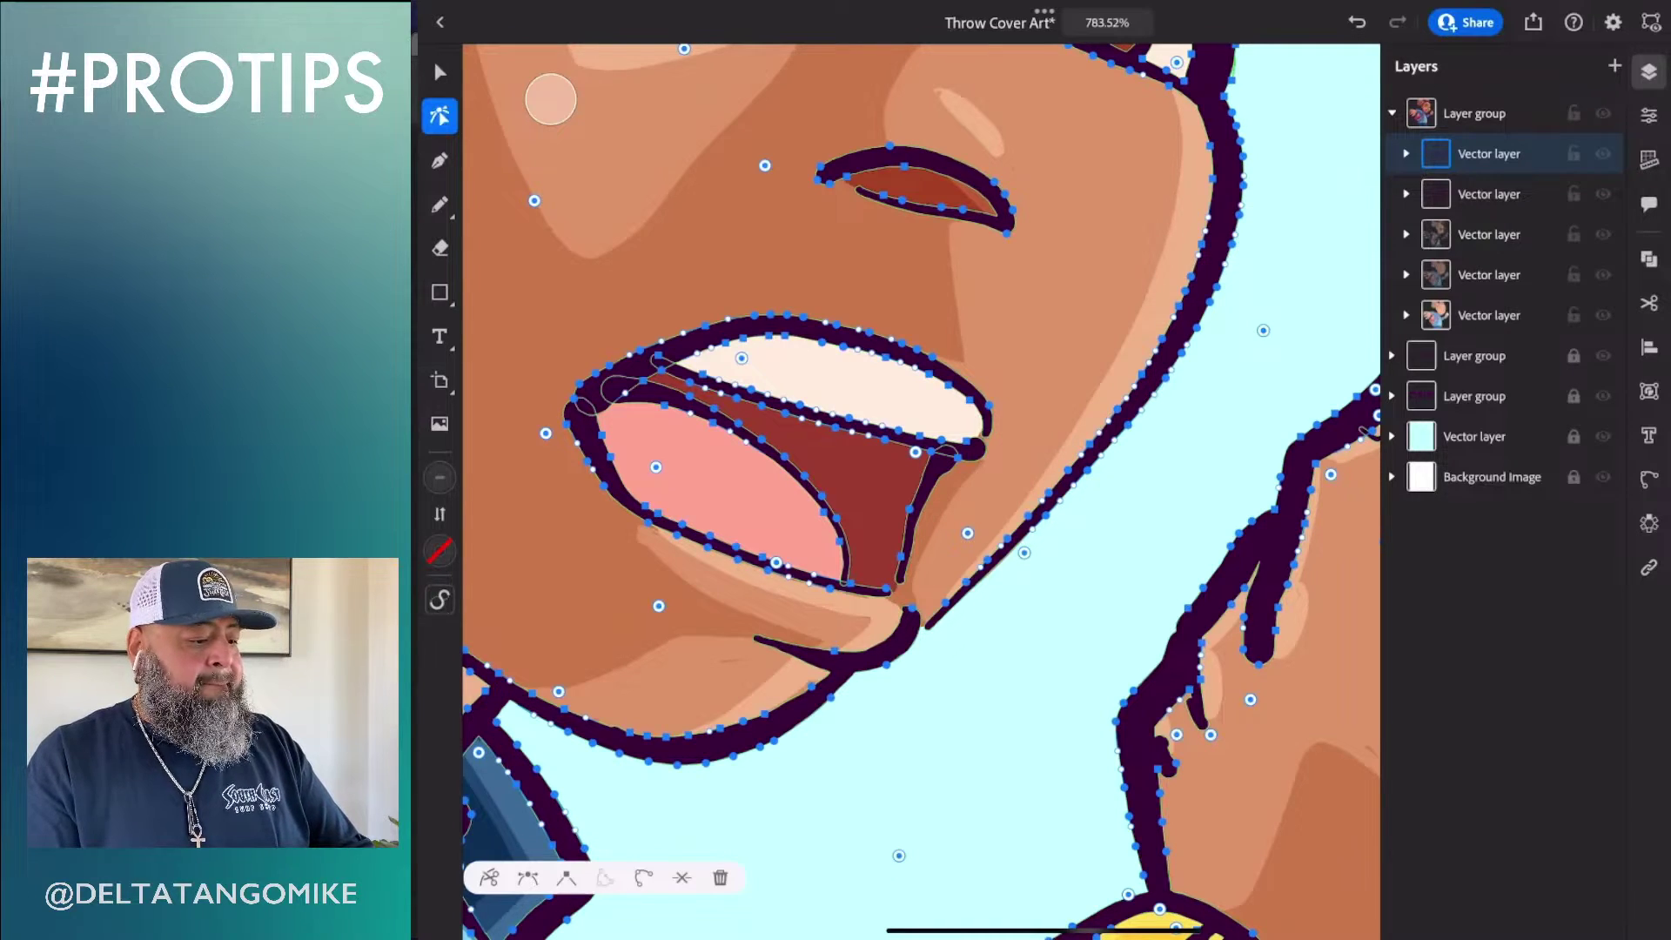
pyautogui.click(439, 23)
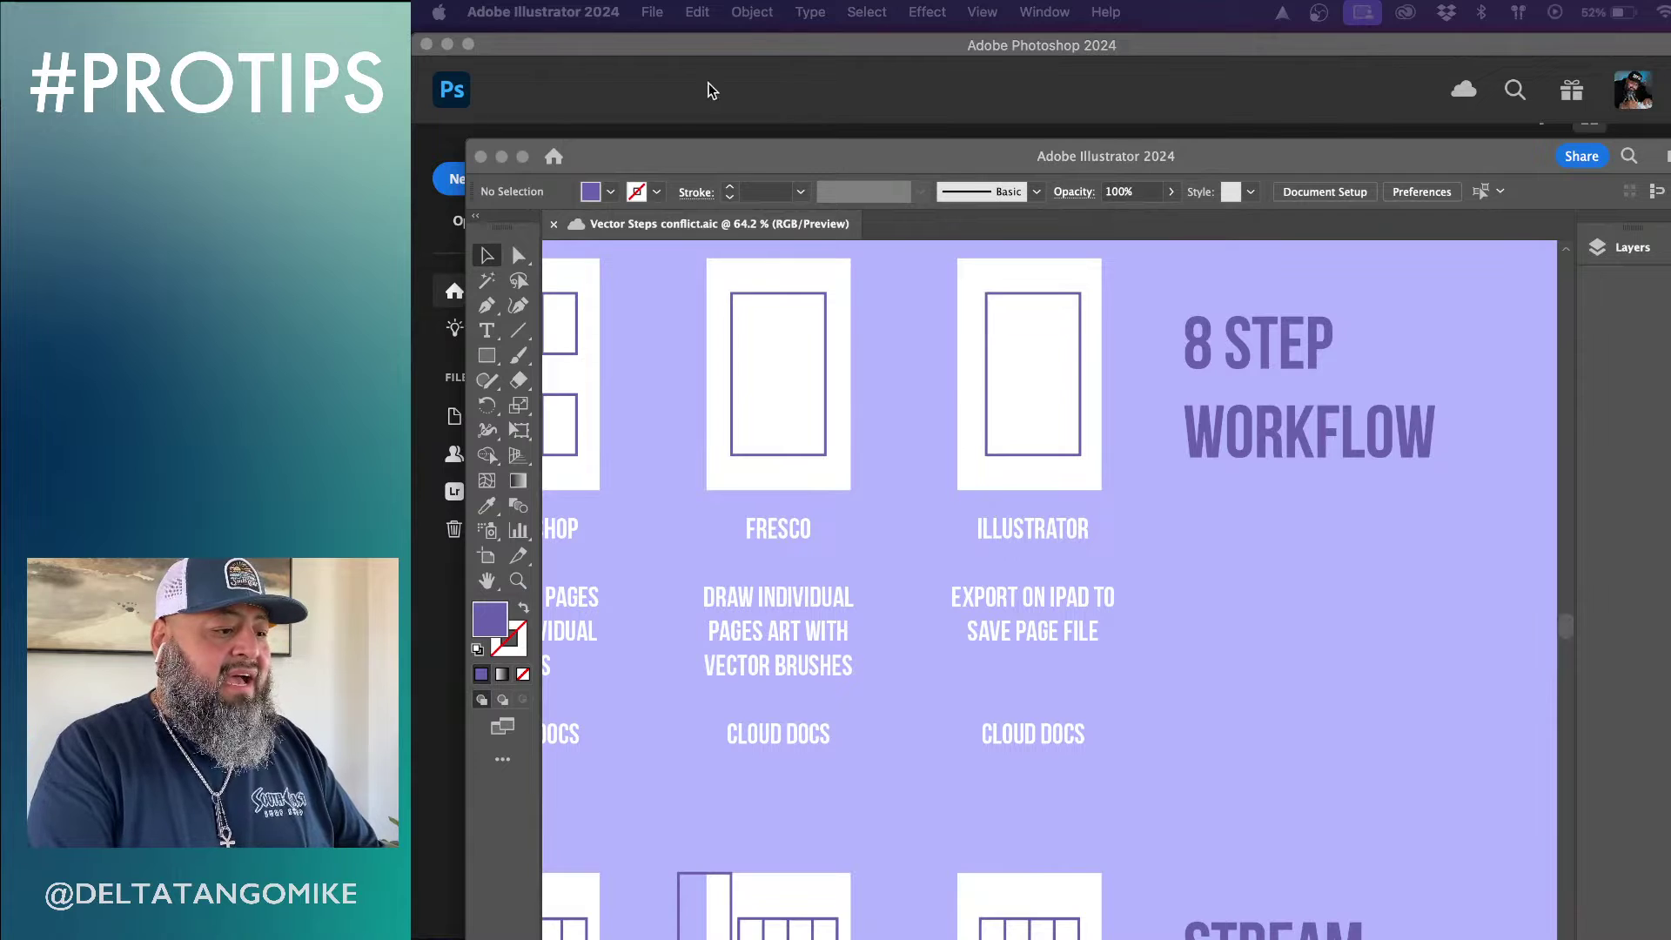
# Switch to desktop Illustrator, move its window up the screen and open the recent file Throw Cover Art.aic
pyautogui.click(629, 168)
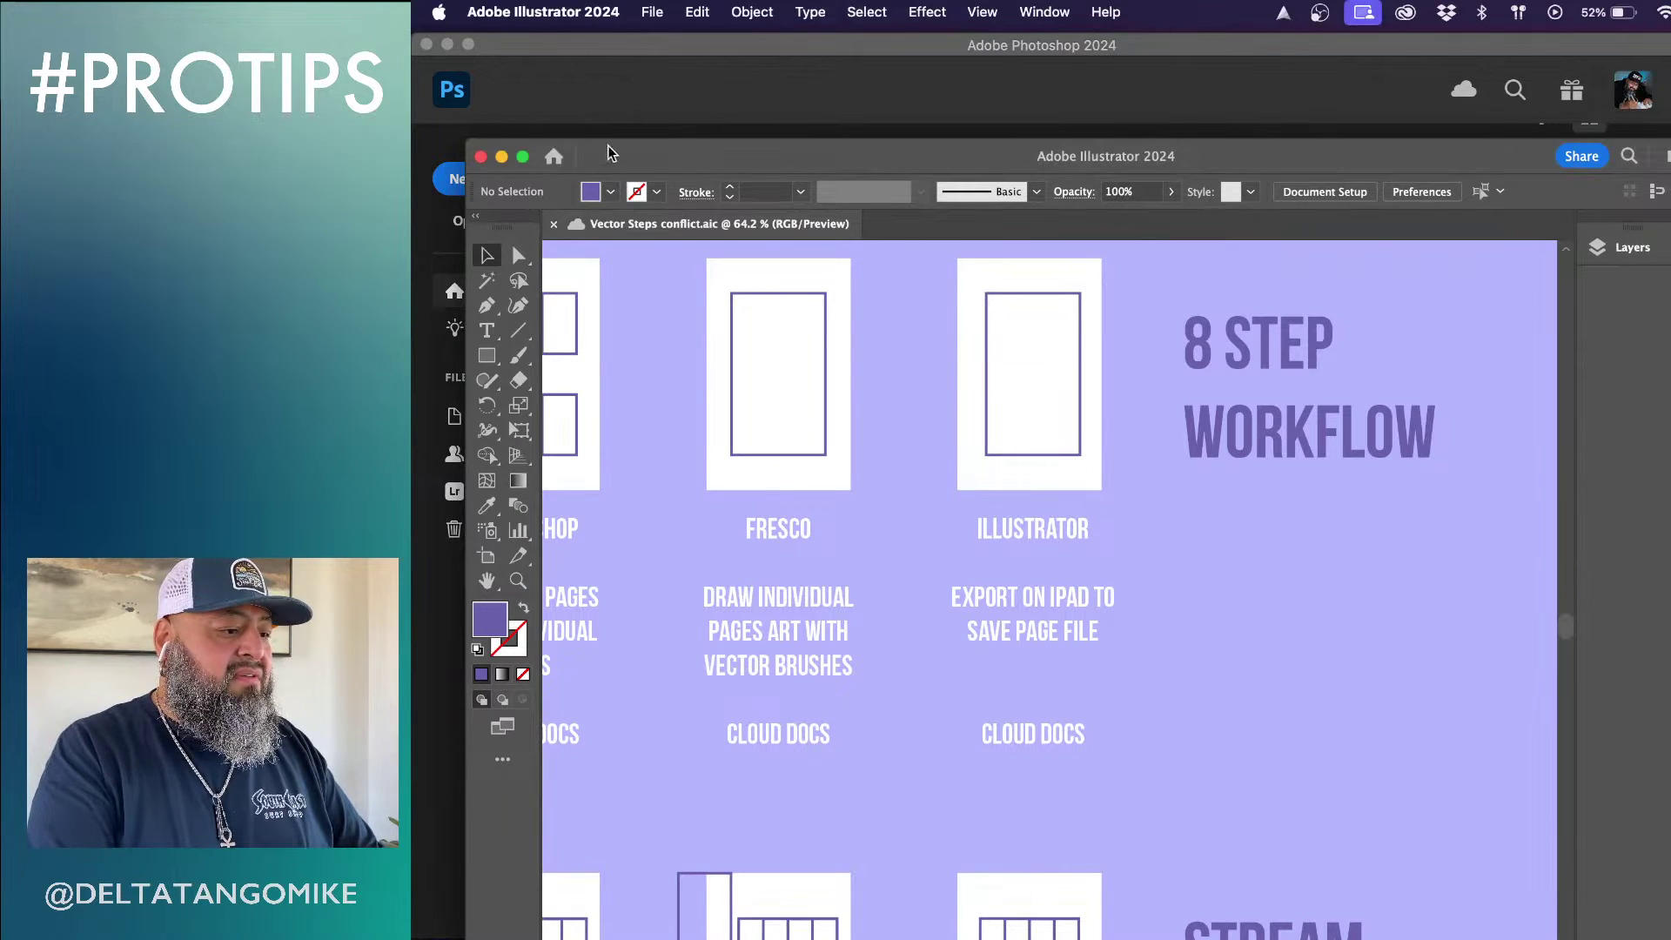
pyautogui.moveTo(610, 156); pyautogui.dragTo(557, 54)
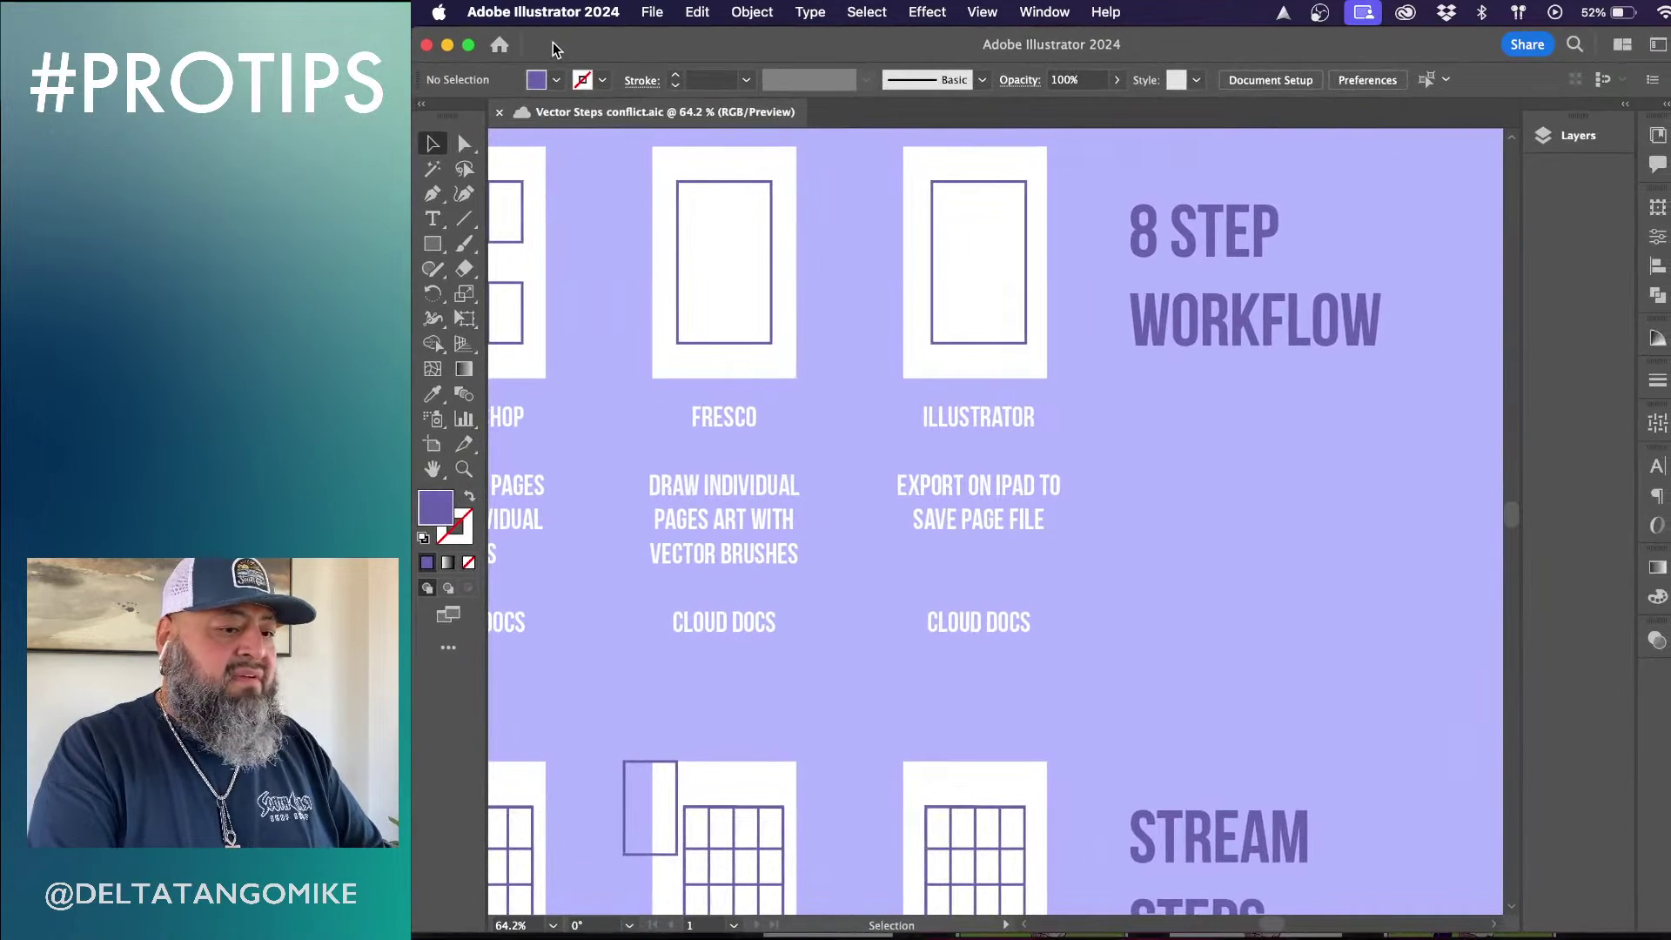
pyautogui.click(500, 49)
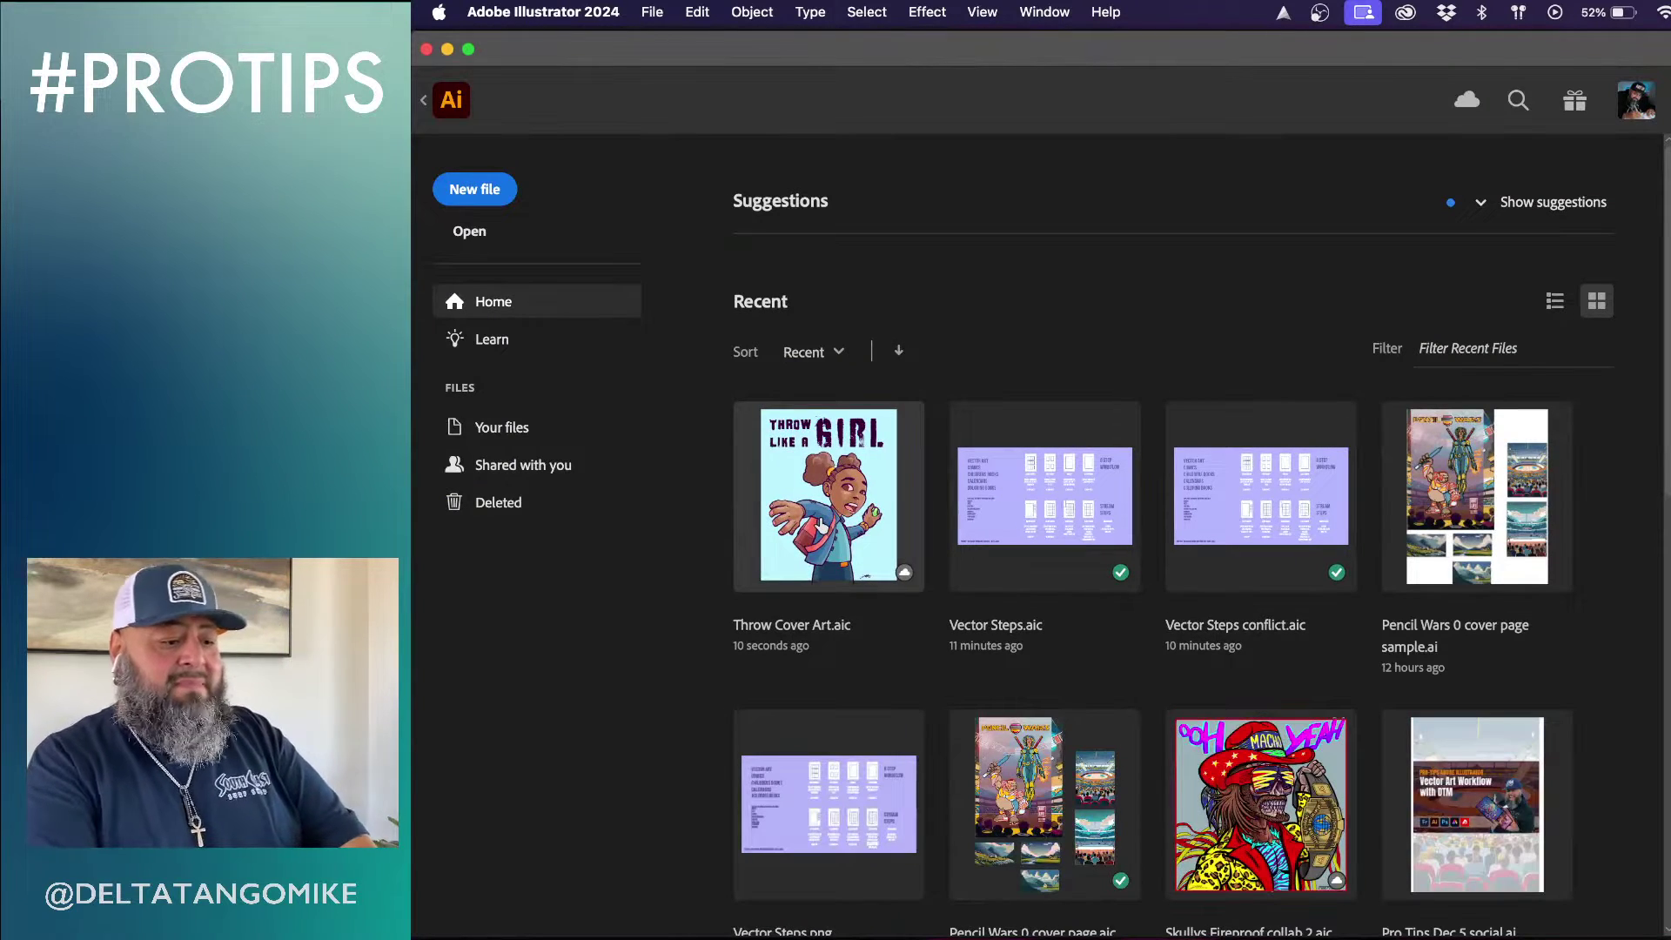
pyautogui.click(821, 525)
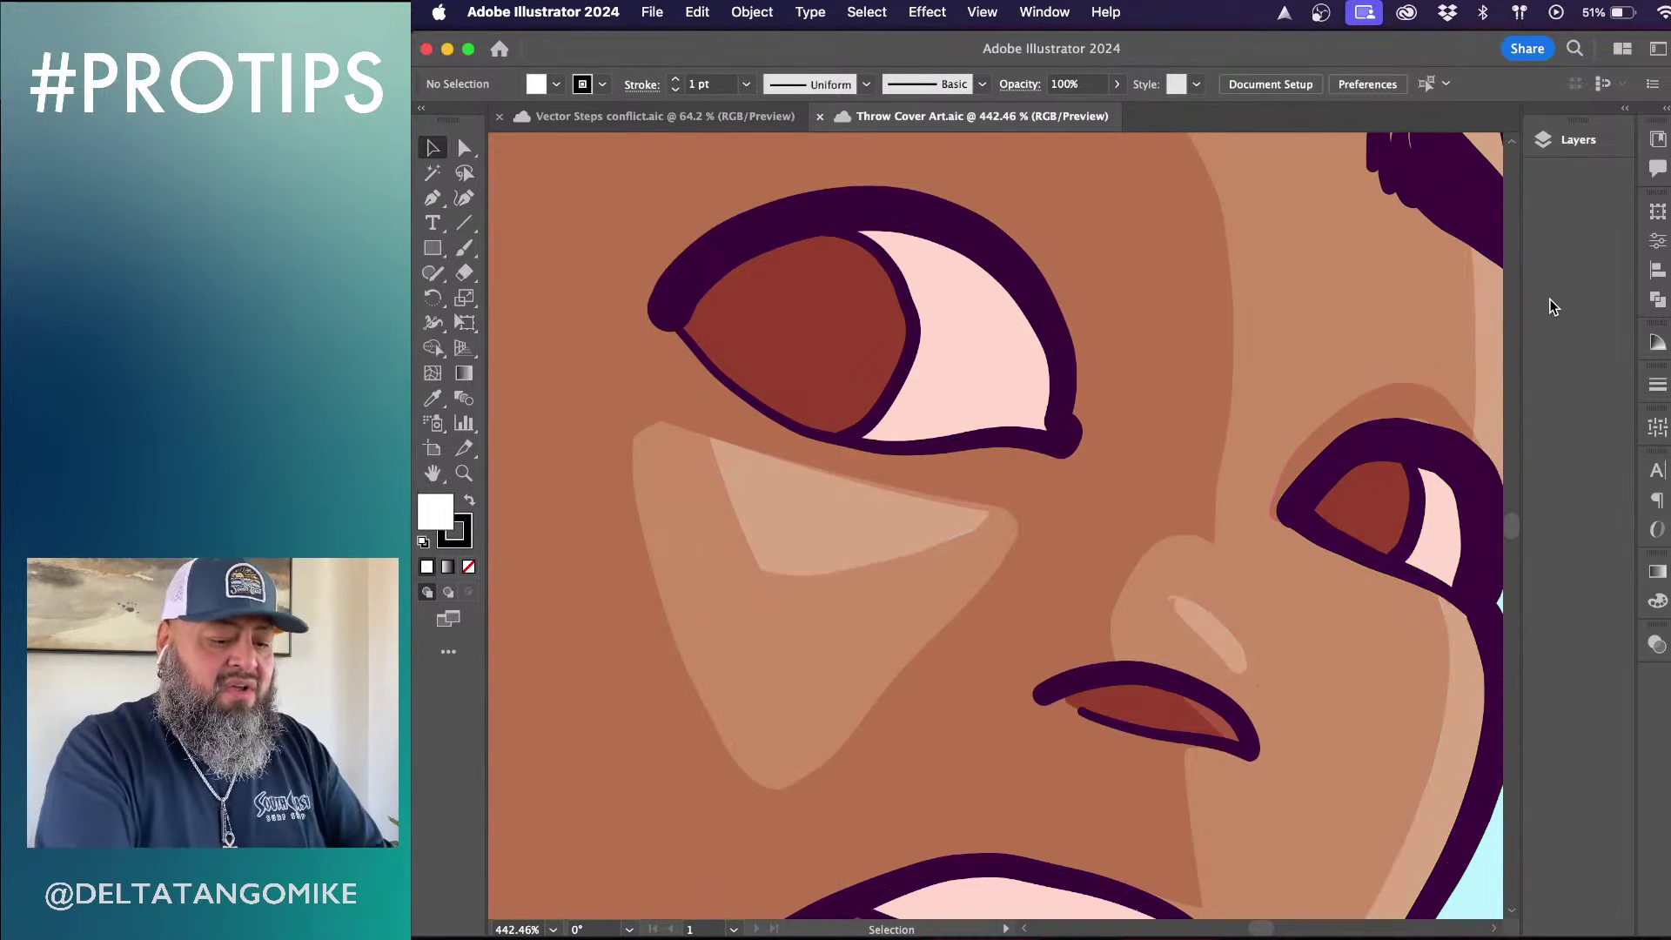
# Select the character's dark outline compound path and display its anchor points with the Direct Selection tool at 200% zoom
pyautogui.press('super+minus')
pyautogui.press('super+minus')
pyautogui.press('super+minus')
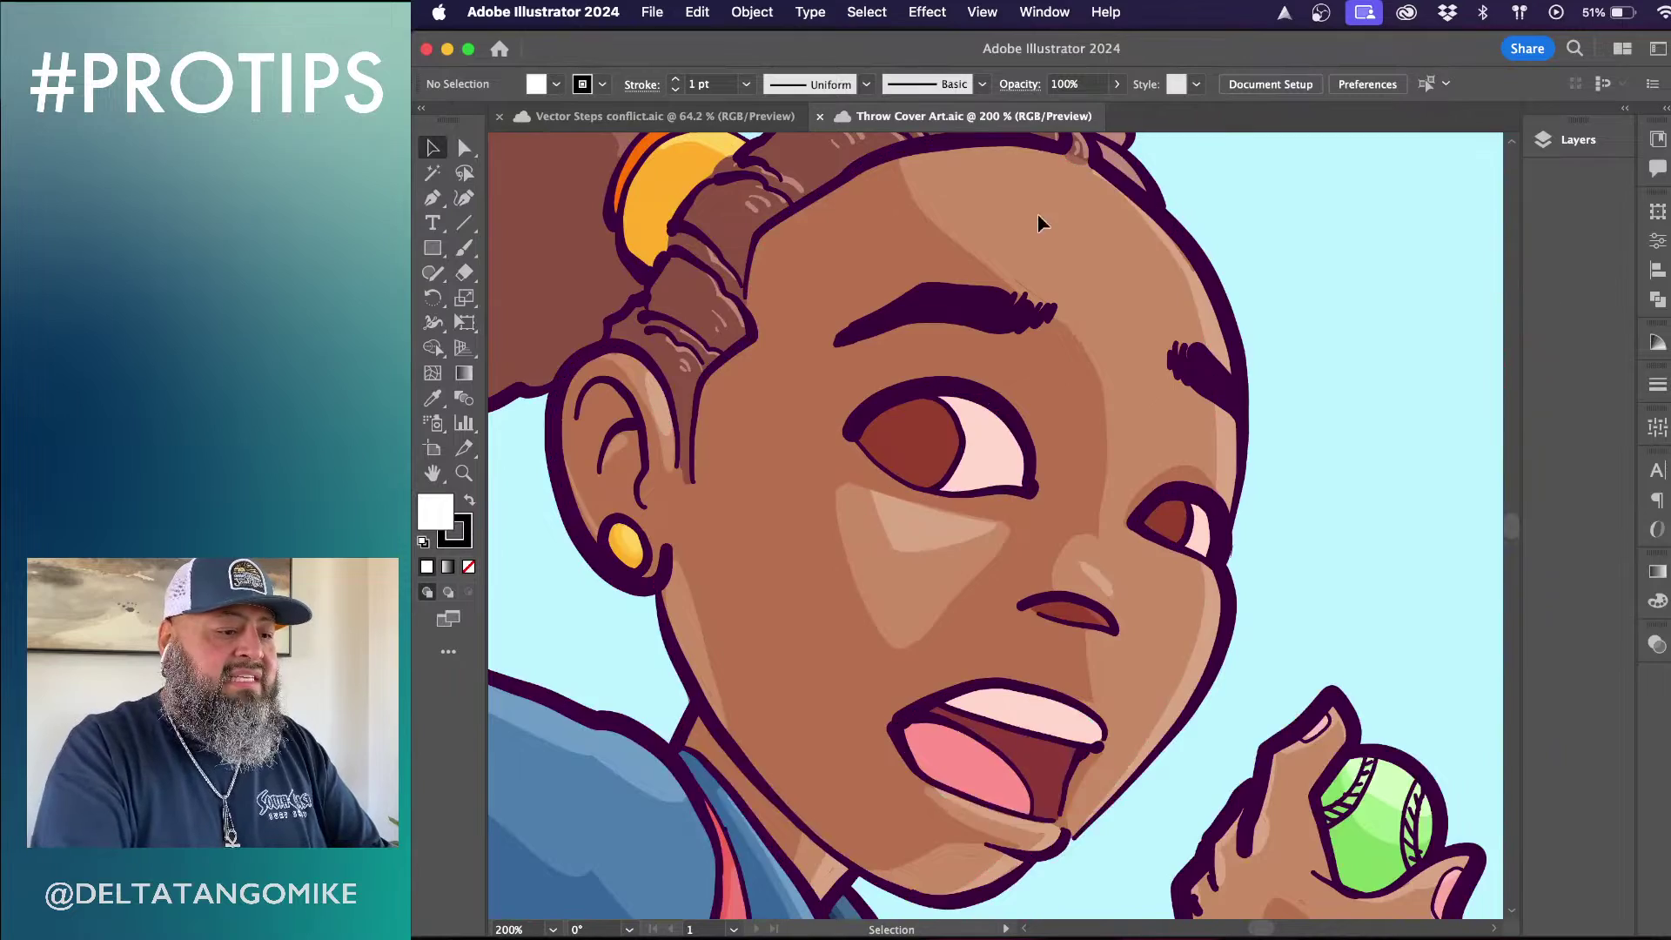
pyautogui.click(1185, 253)
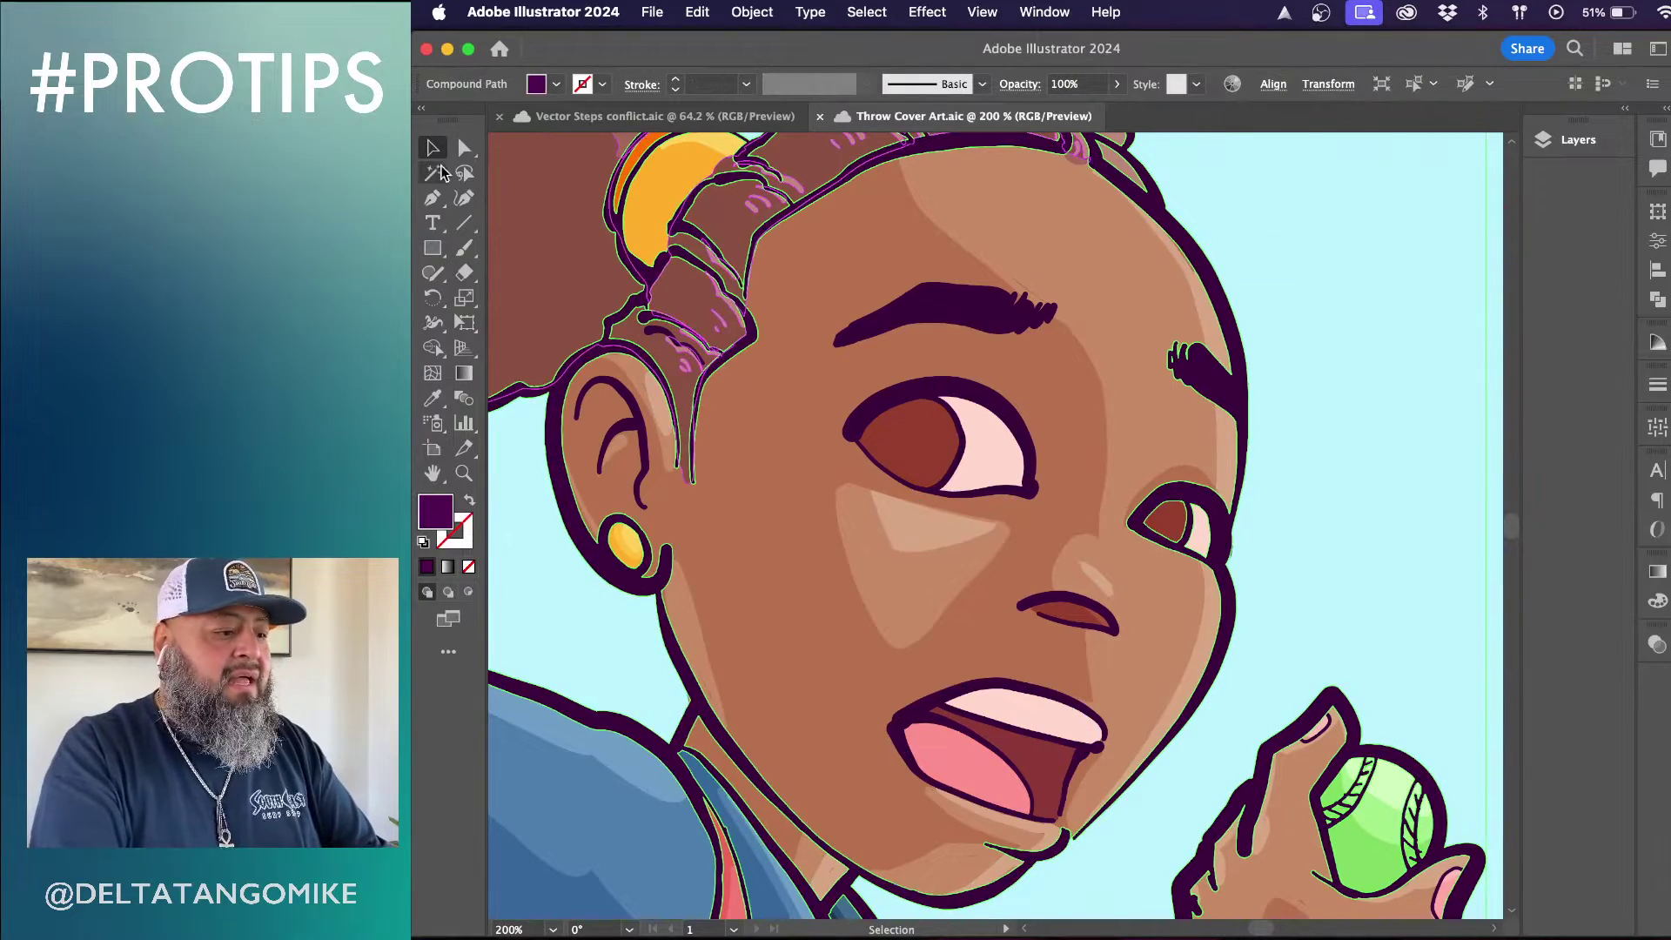
pyautogui.press('a')
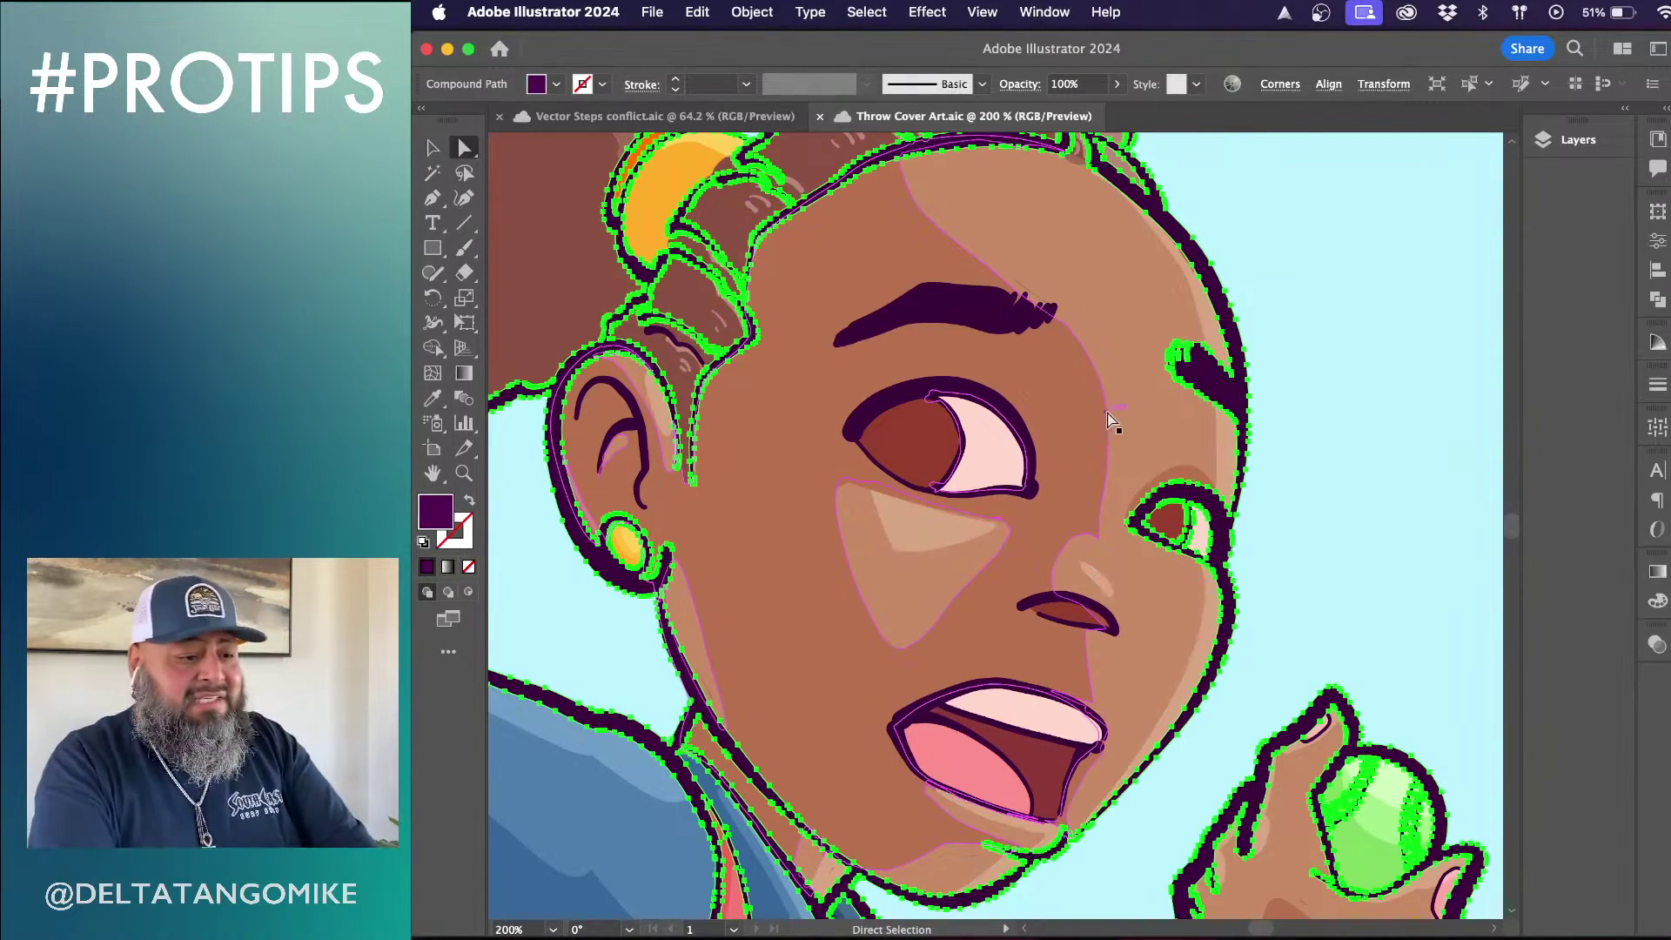
# Inspect the anchor points of the face's light shading compound path and view the lower row of the Vector Steps conflict.aic diagram
pyautogui.click(1099, 428)
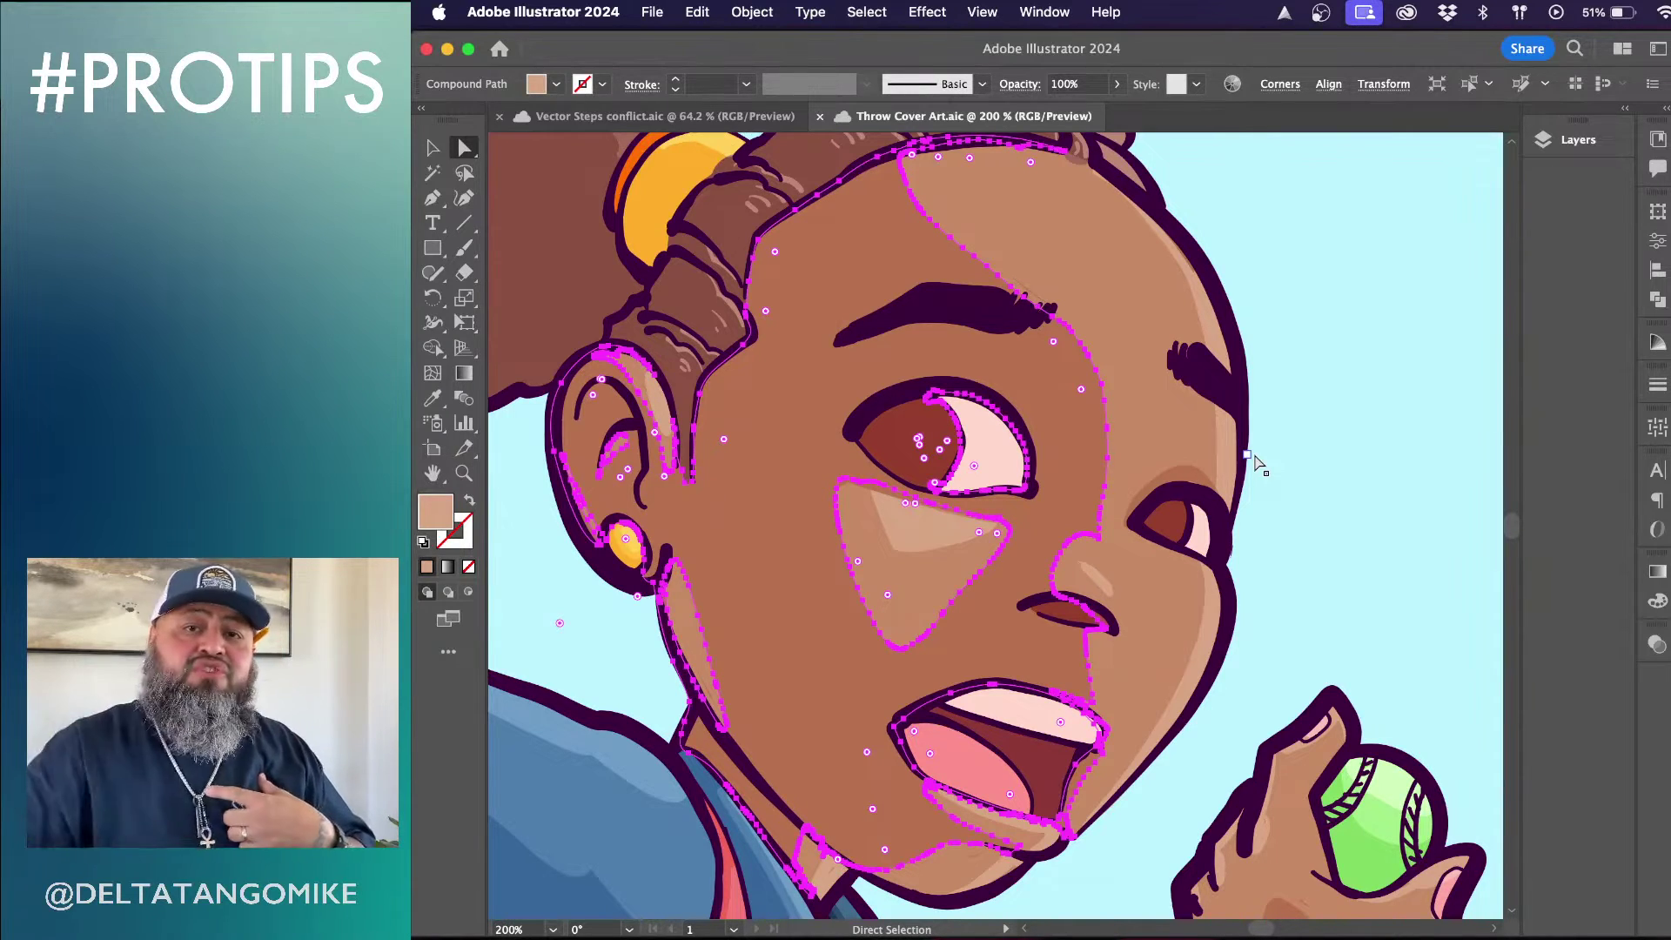
pyautogui.click(561, 117)
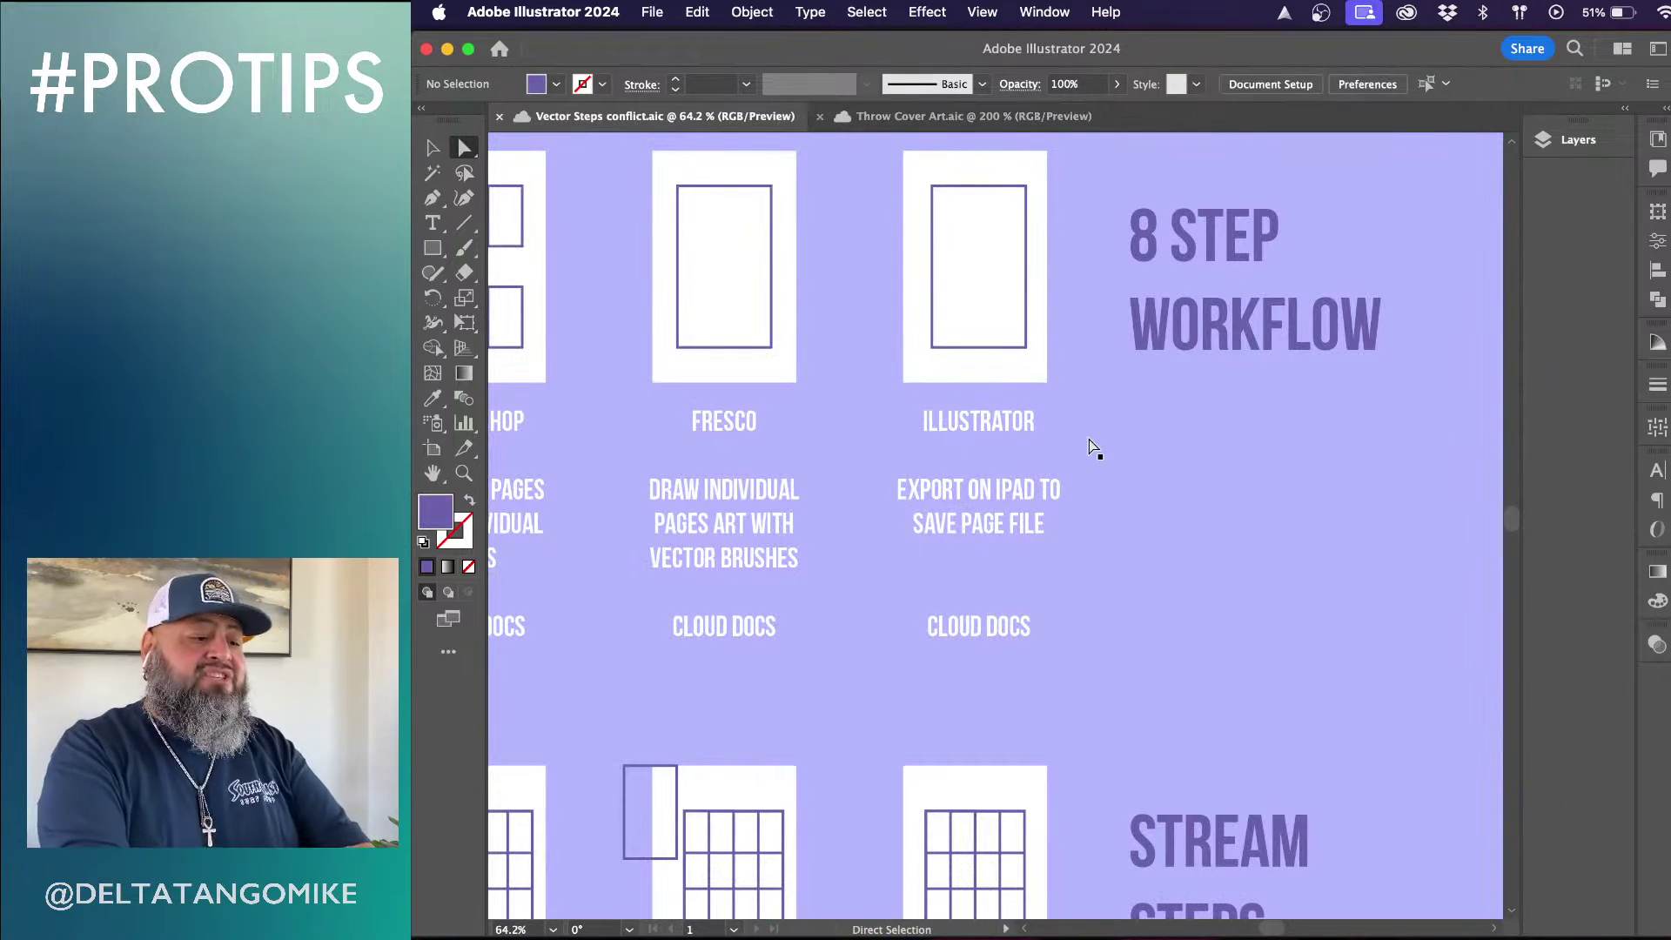
pyautogui.hscroll(-7, 1095, 448)
pyautogui.scroll(-3, 1095, 448)
pyautogui.scroll(-6, 1095, 448)
pyautogui.hscroll(-1, 1095, 448)
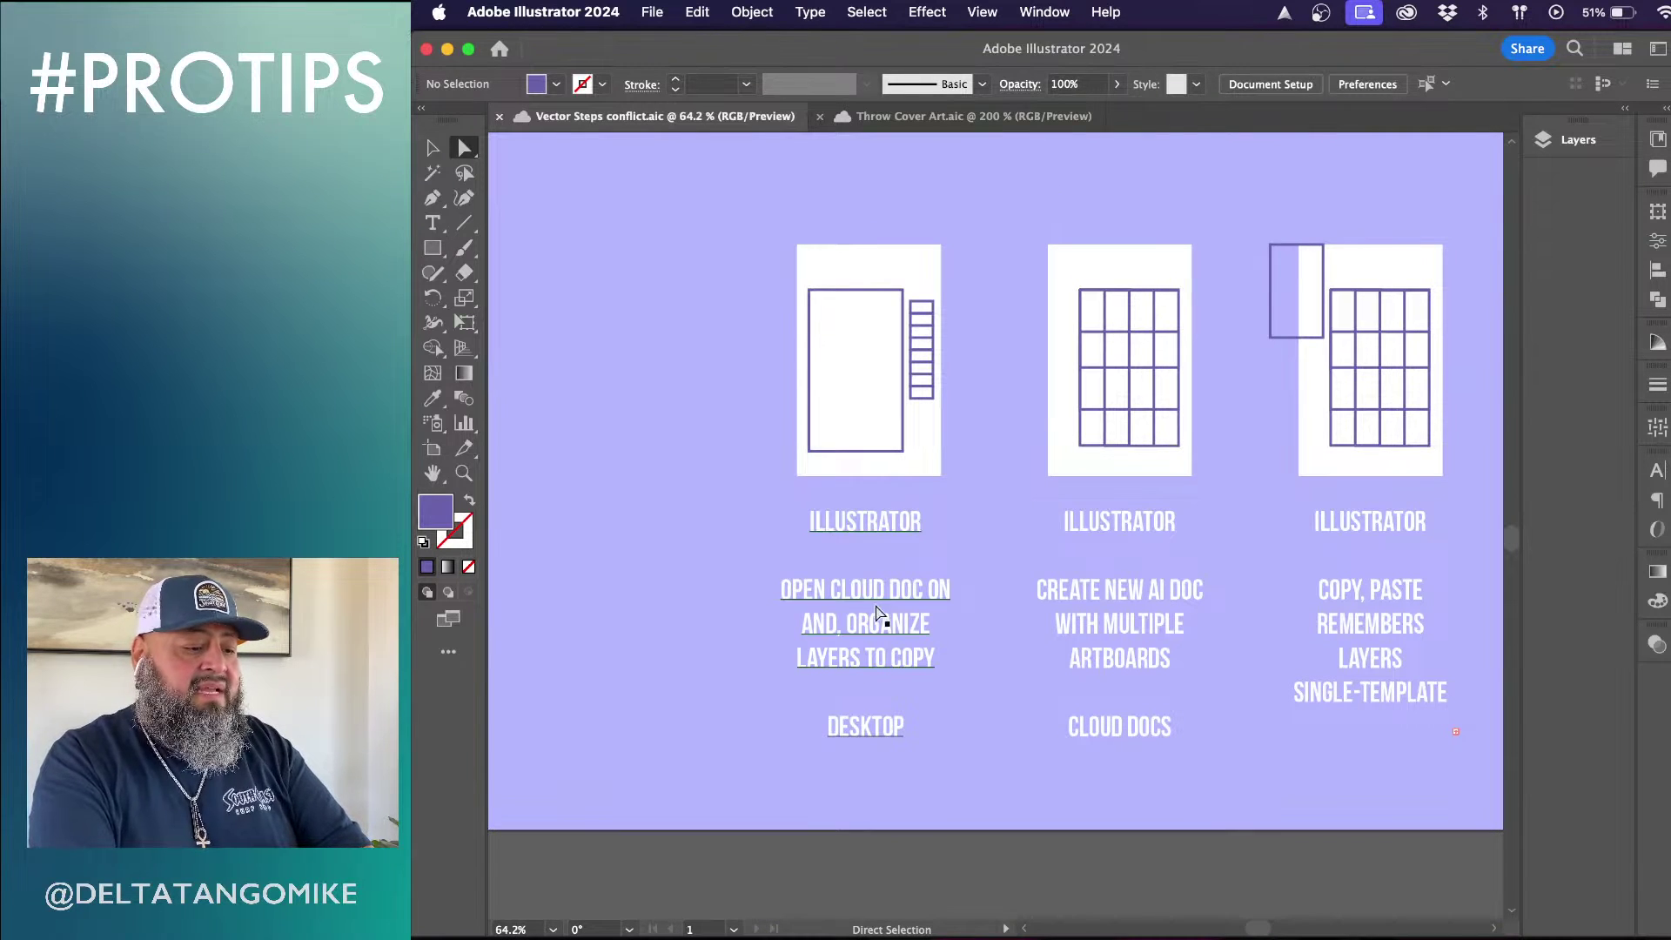
# Delete the stray word "on" after "Open cloud doc" in the text of the organize-layers workflow step
pyautogui.doubleClick(898, 626)
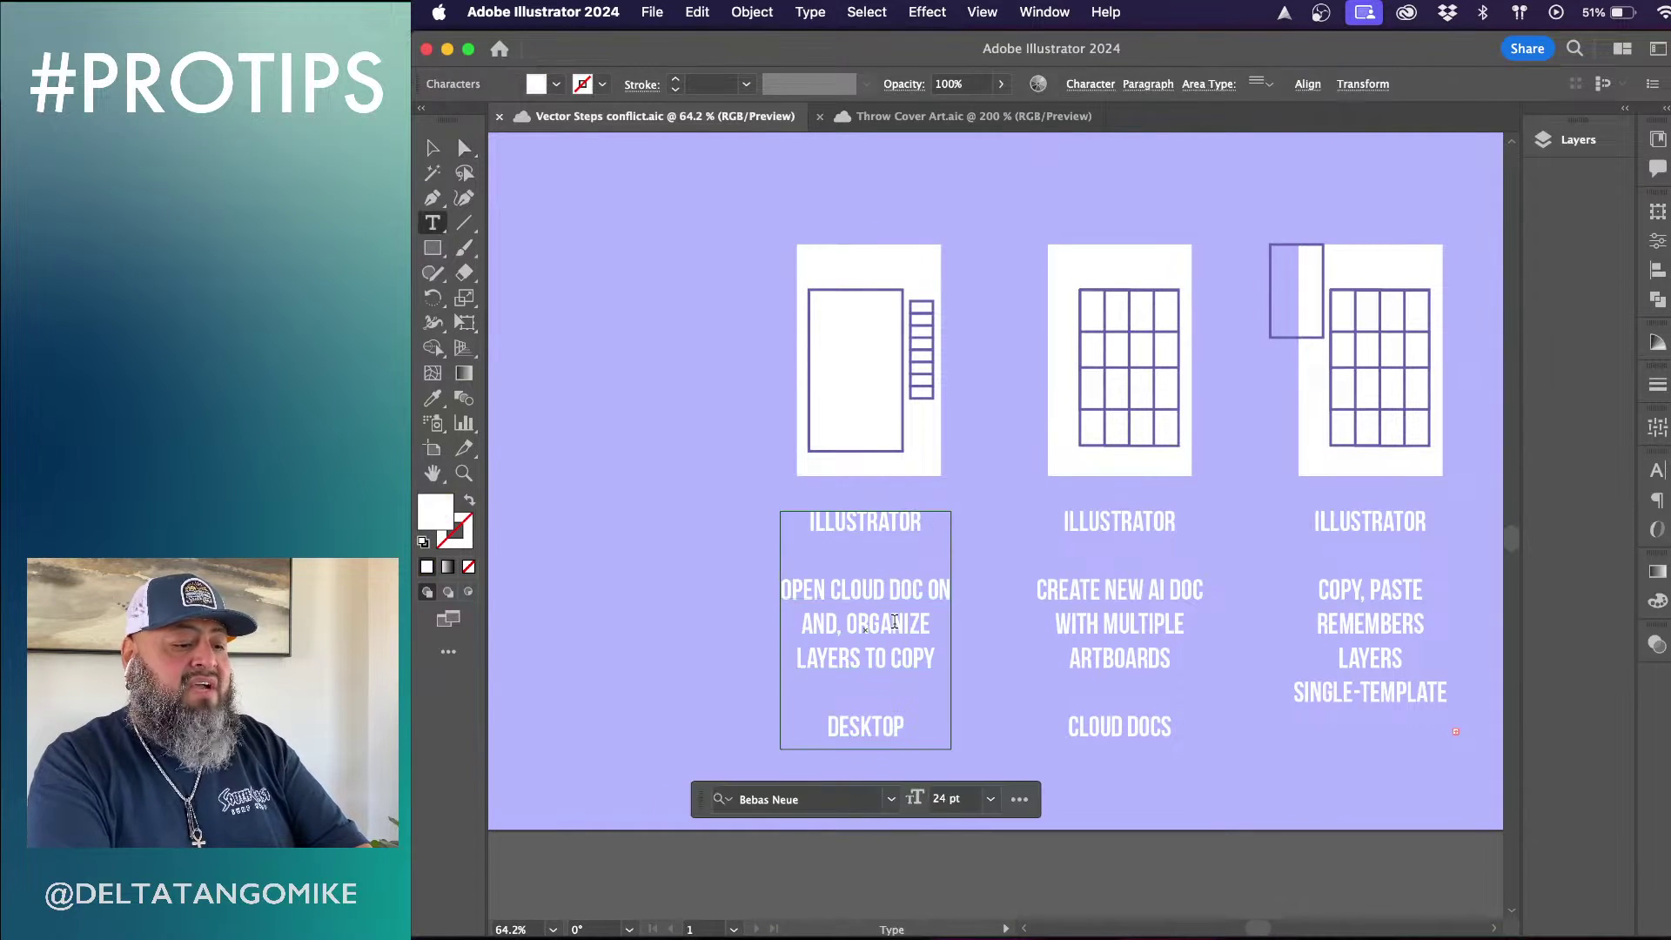
pyautogui.moveTo(932, 590); pyautogui.dragTo(952, 590)
pyautogui.press('BackSpace')
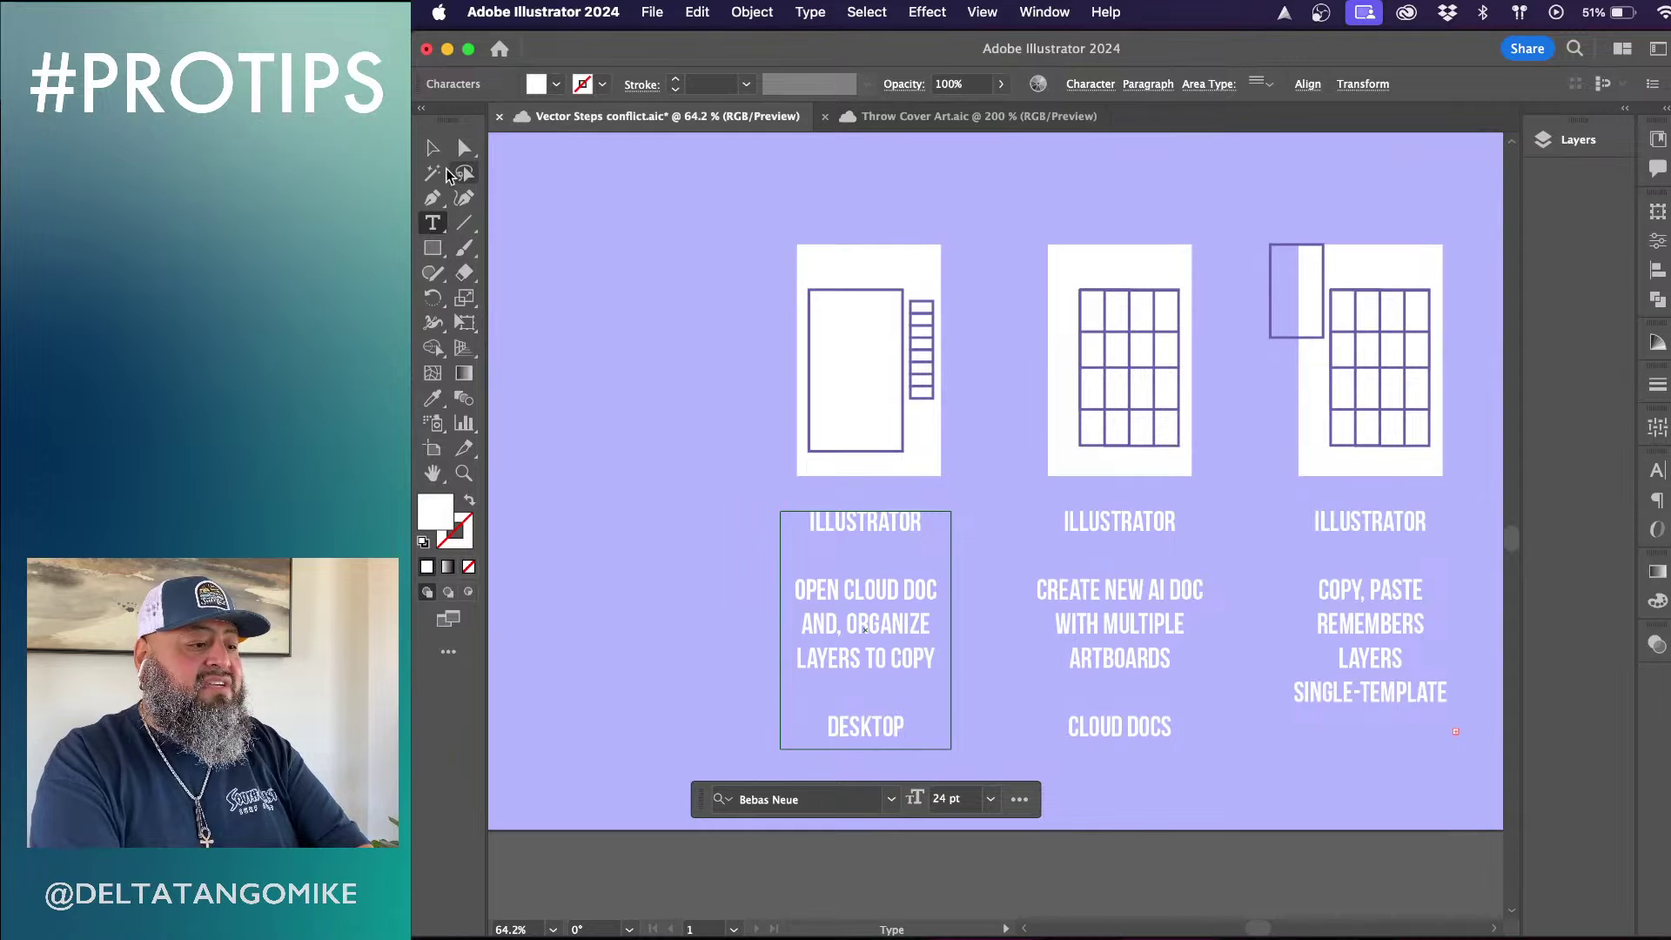
pyautogui.click(432, 150)
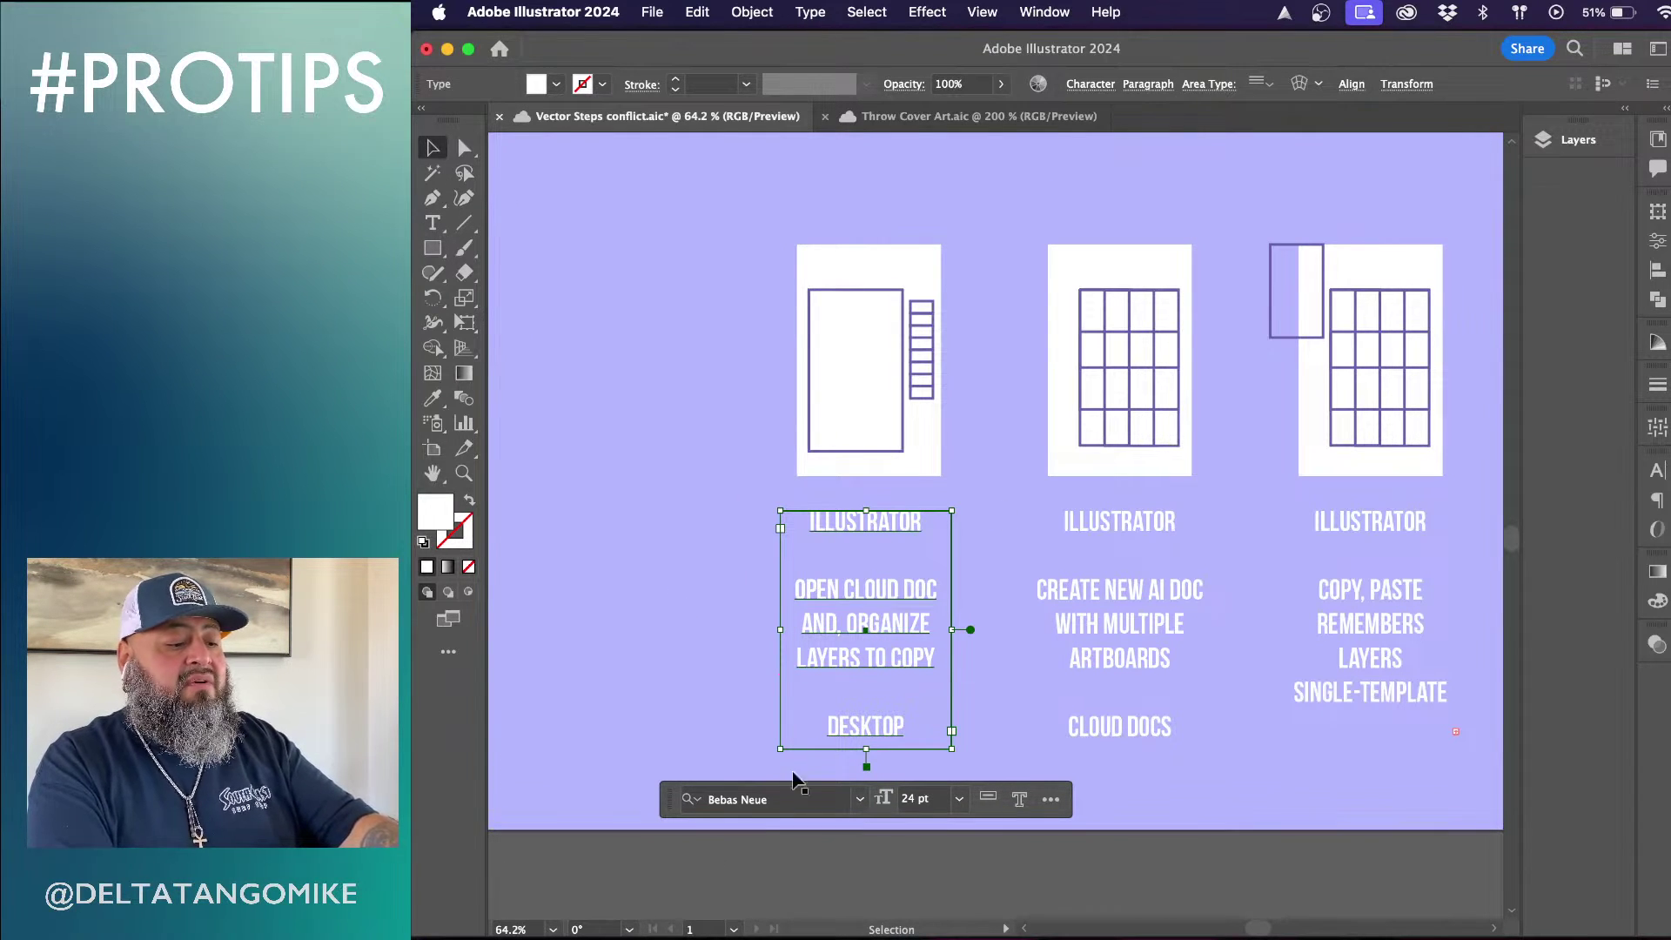
# Delete "to copy" after "layers" in the same workflow step's text and deselect the text block
pyautogui.doubleClick(878, 653)
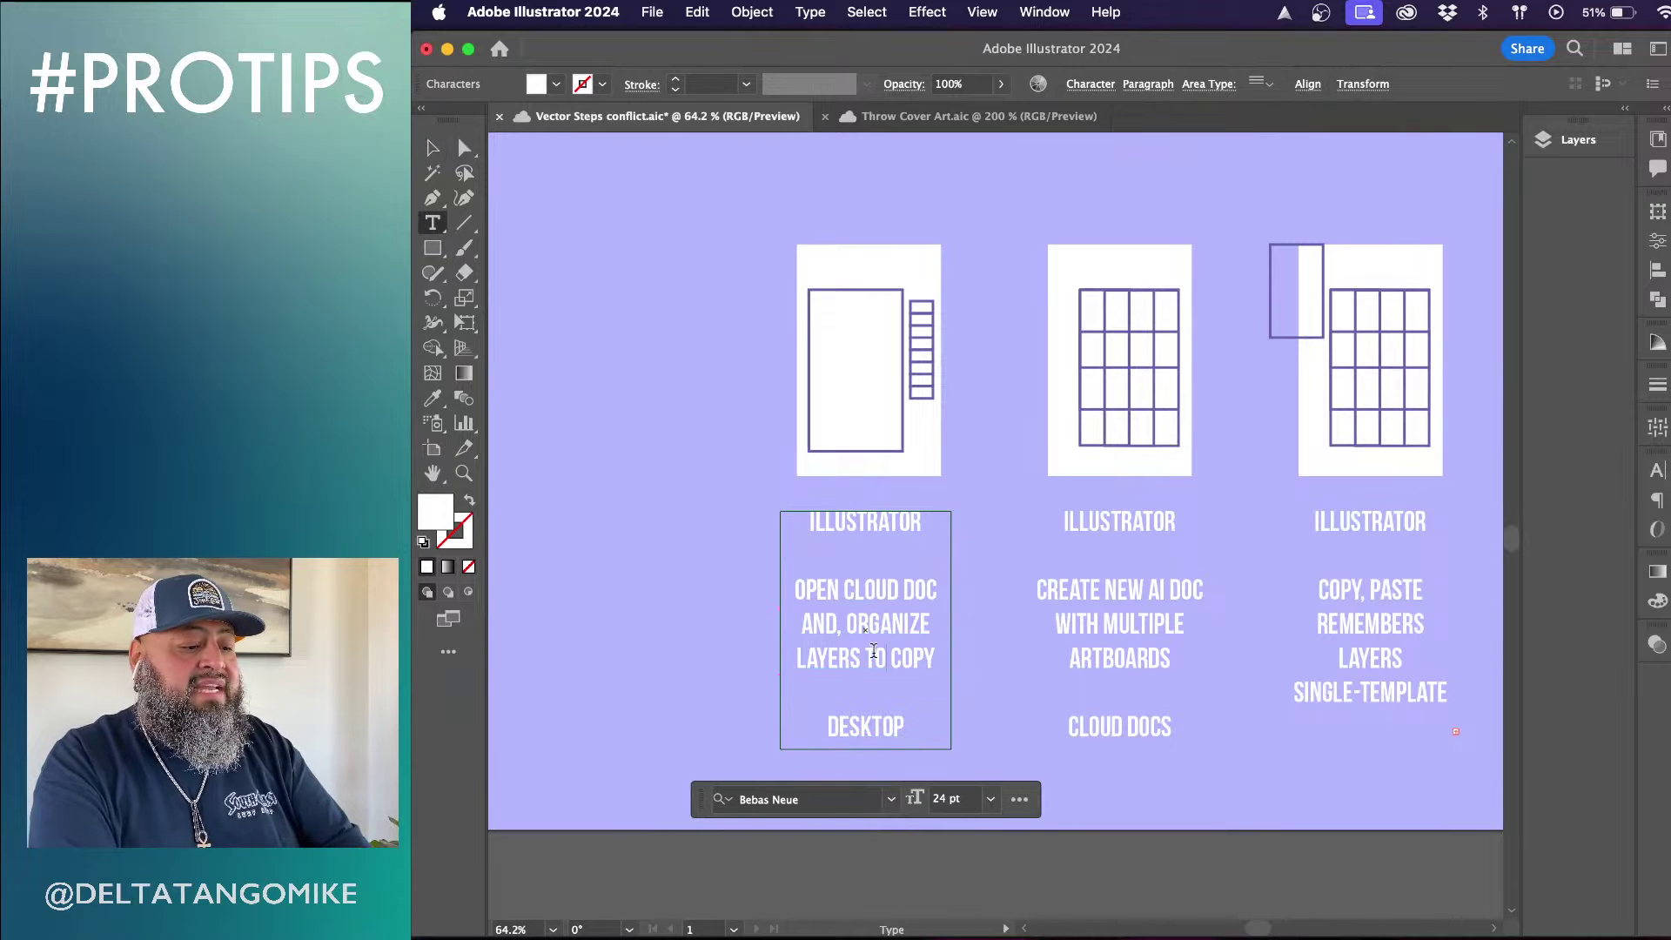
pyautogui.moveTo(866, 655); pyautogui.dragTo(937, 654)
pyautogui.press('BackSpace')
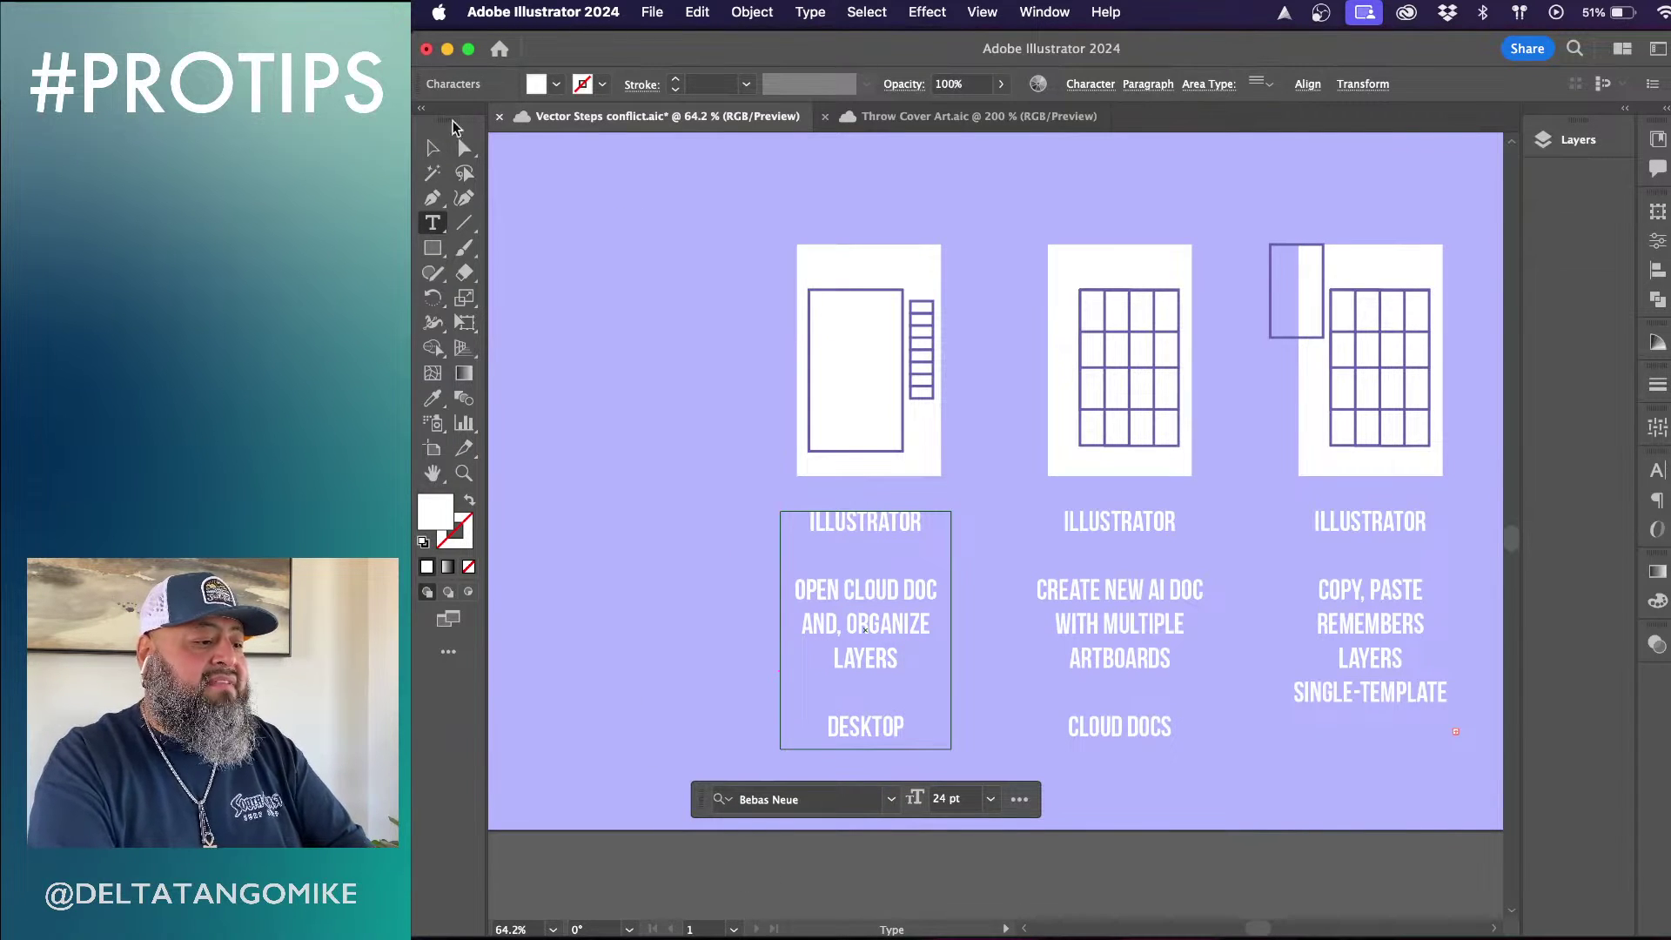
pyautogui.press('Escape')
pyautogui.click(757, 916)
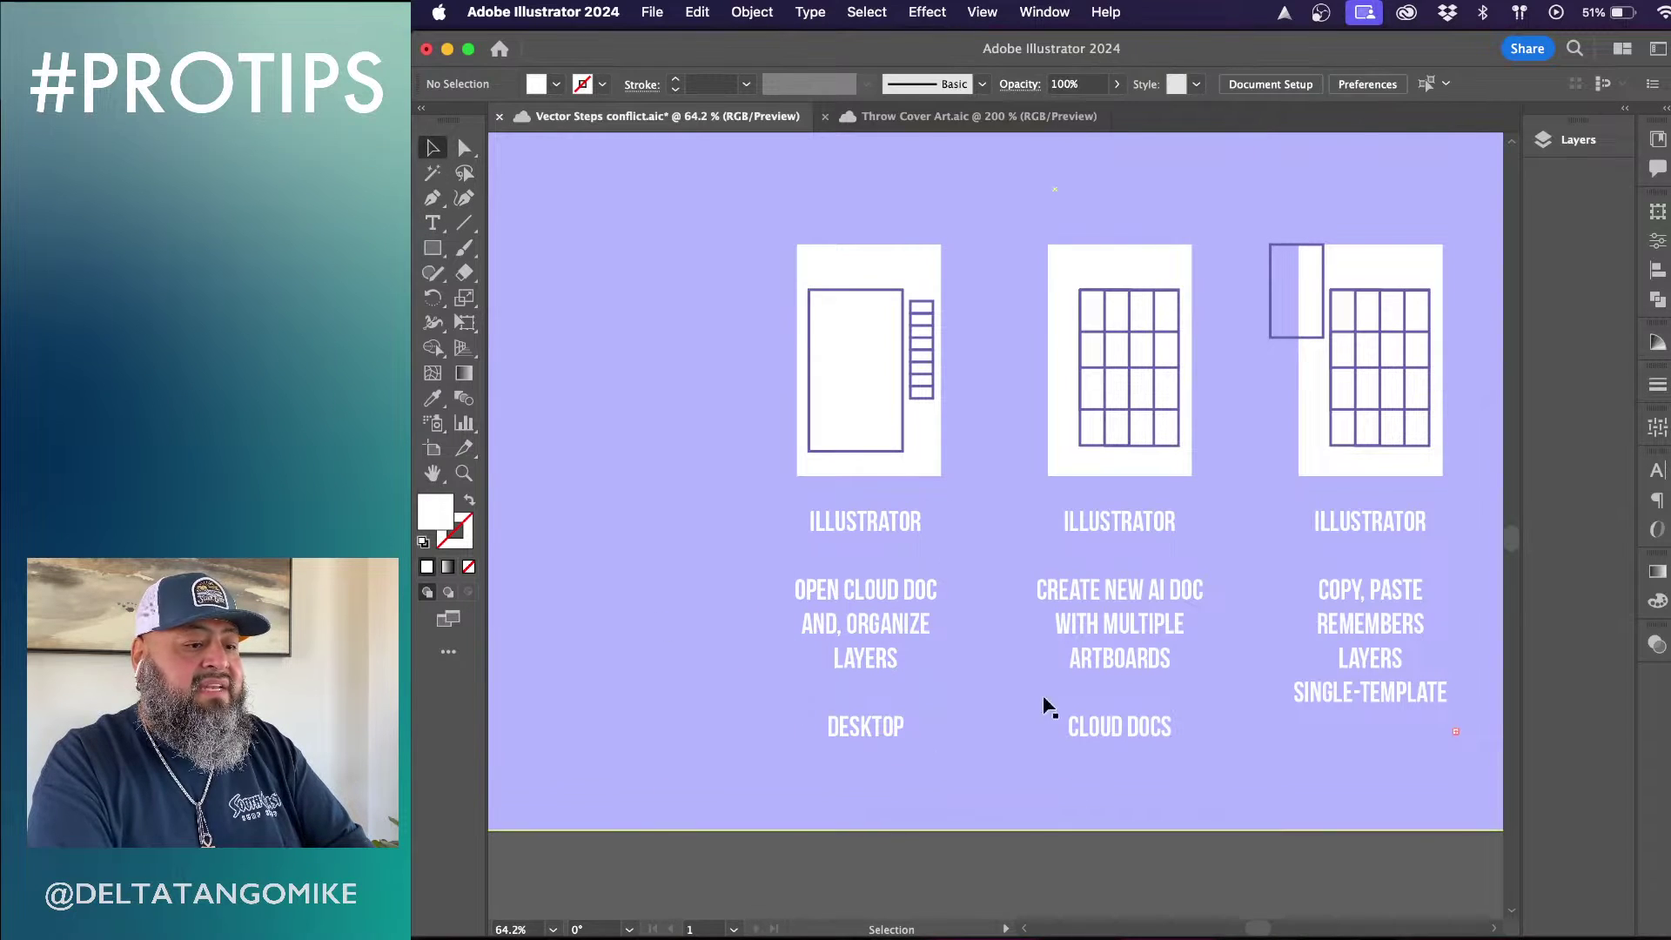
# Shift the Illustrator window down to uncover the windows behind it and minimize the Photoshop window
pyautogui.moveTo(1415, 49); pyautogui.dragTo(1370, 188)
pyautogui.click(432, 48)
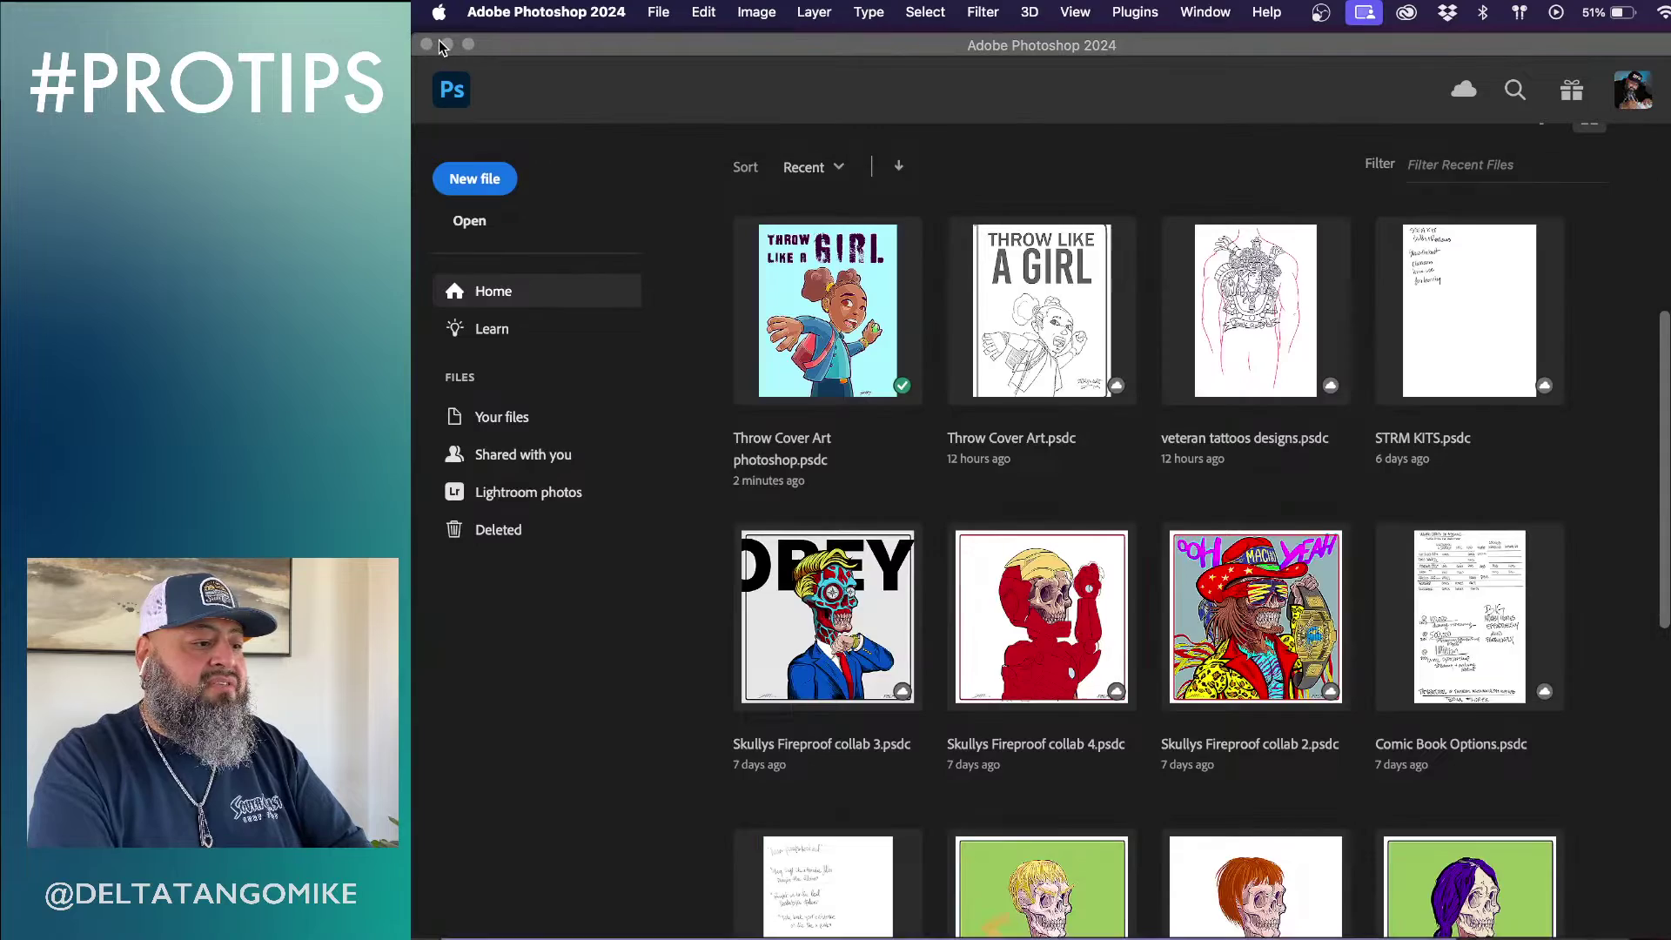
pyautogui.click(447, 45)
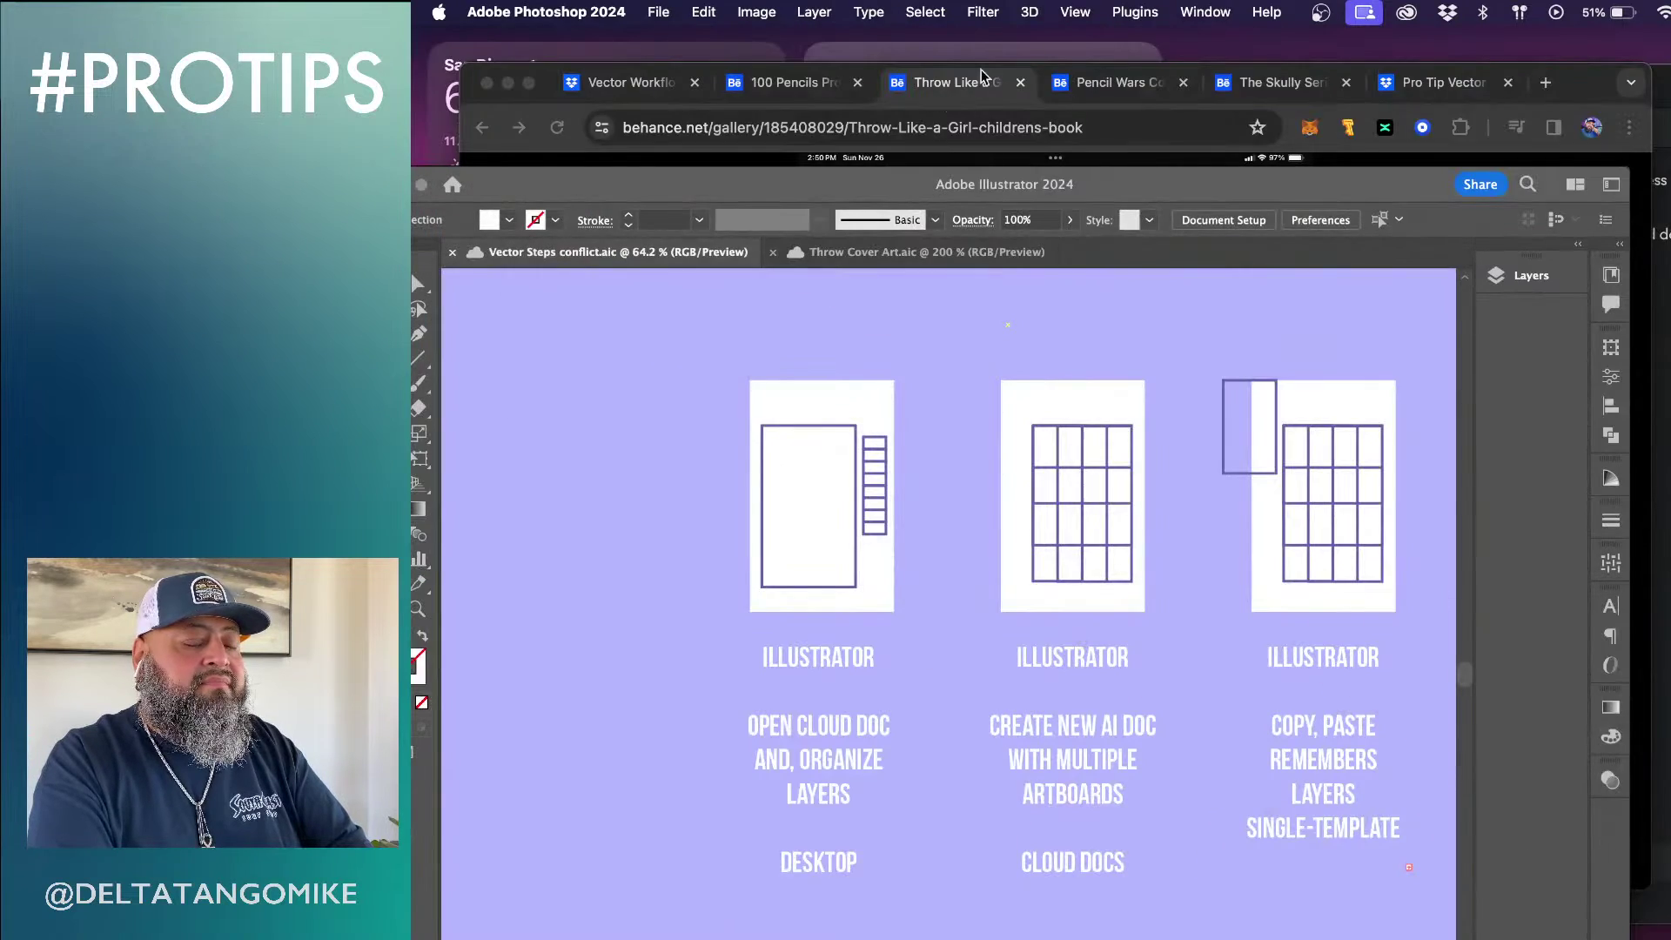
# Switch to Chrome and read the 8 Step Workflow list in the Vector Workflow Details document
pyautogui.click(1447, 83)
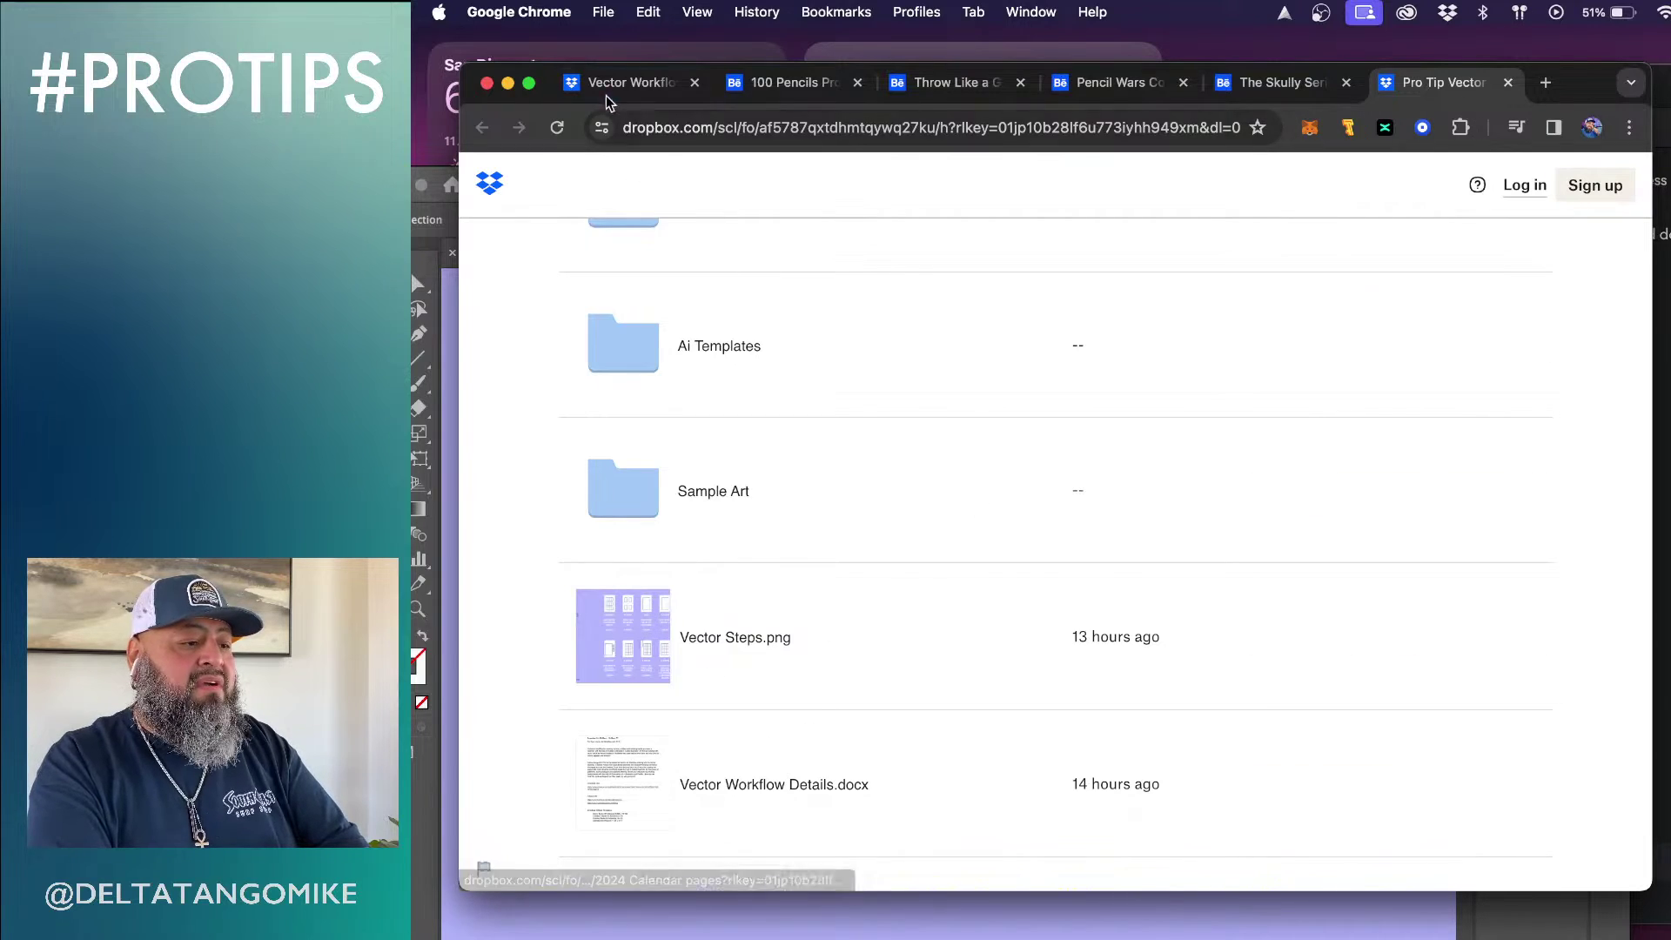
pyautogui.click(626, 83)
pyautogui.scroll(-5, 1036, 589)
pyautogui.scroll(-1, 1036, 589)
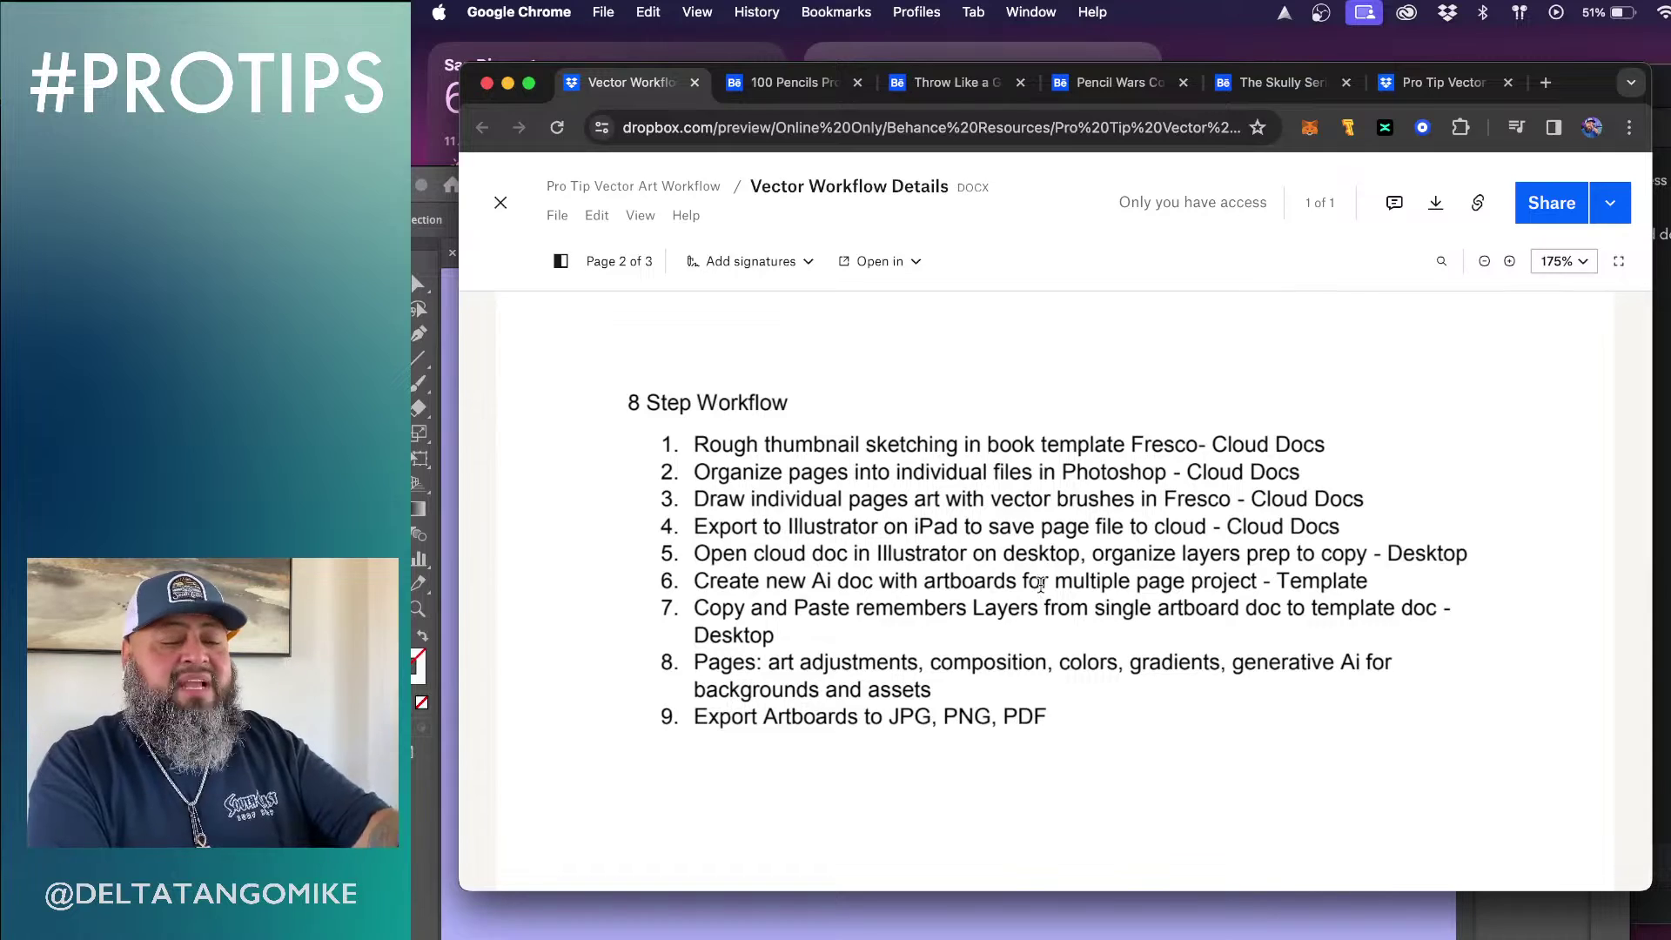
# Move the browser window aside, switch back to Illustrator and place its window at the upper edge of the screen
pyautogui.moveTo(1598, 80); pyautogui.dragTo(1670, 44)
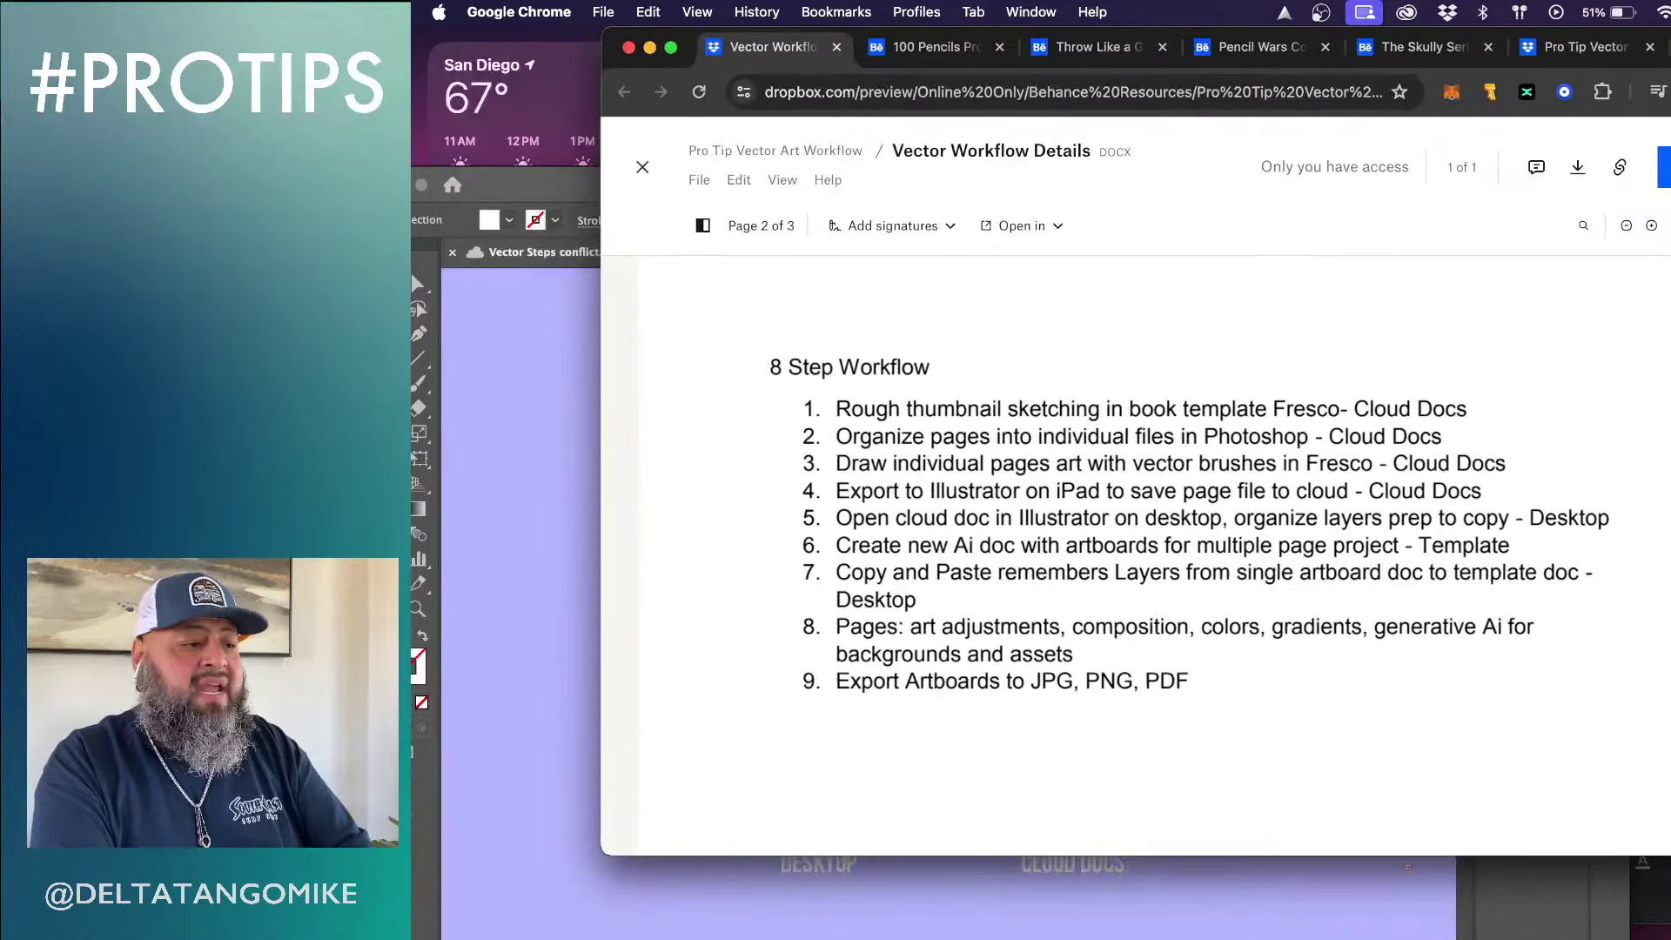
pyautogui.click(561, 183)
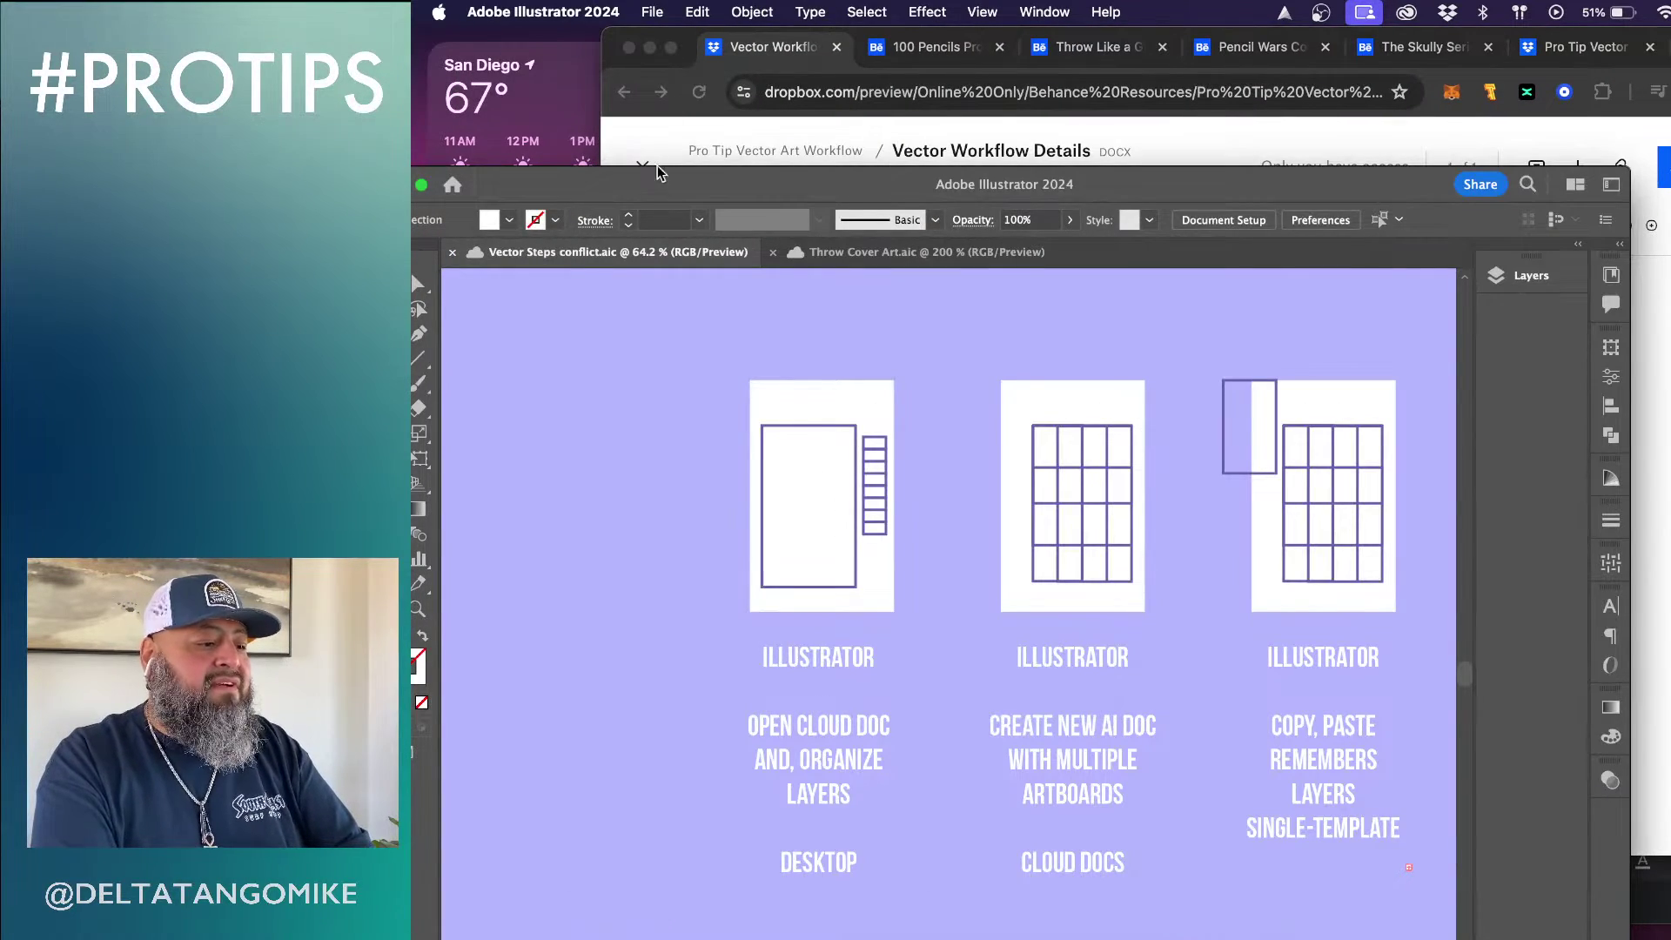
pyautogui.moveTo(662, 174); pyautogui.dragTo(736, 66)
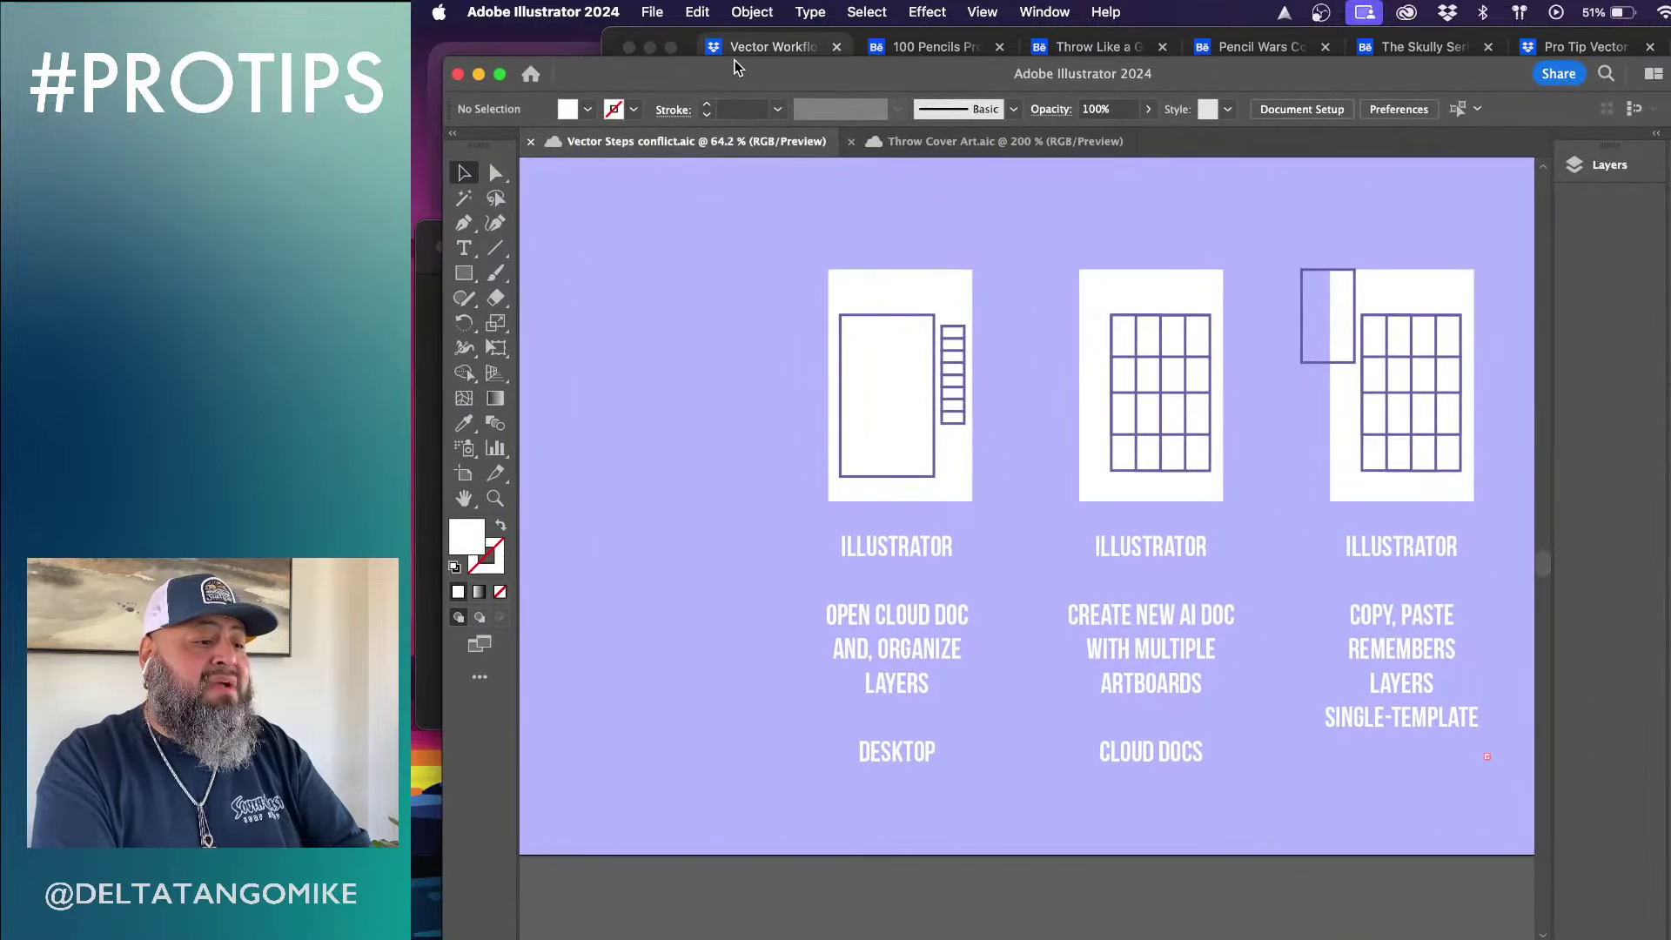
pyautogui.doubleClick(736, 66)
pyautogui.doubleClick(776, 42)
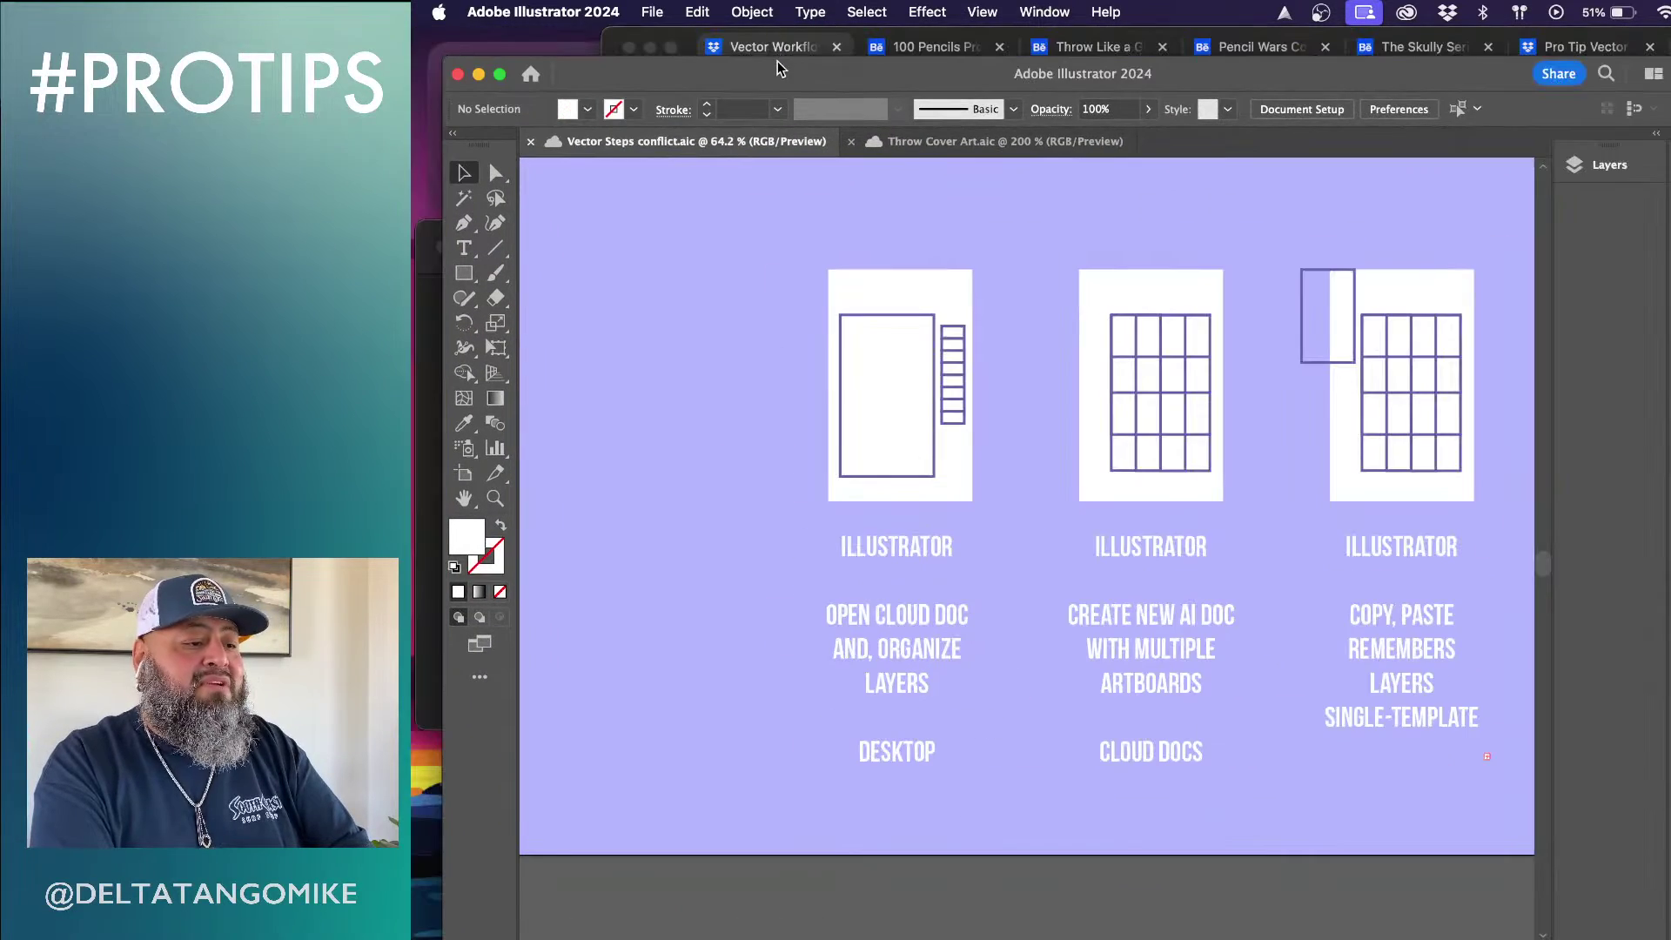
pyautogui.moveTo(777, 63); pyautogui.dragTo(754, 36)
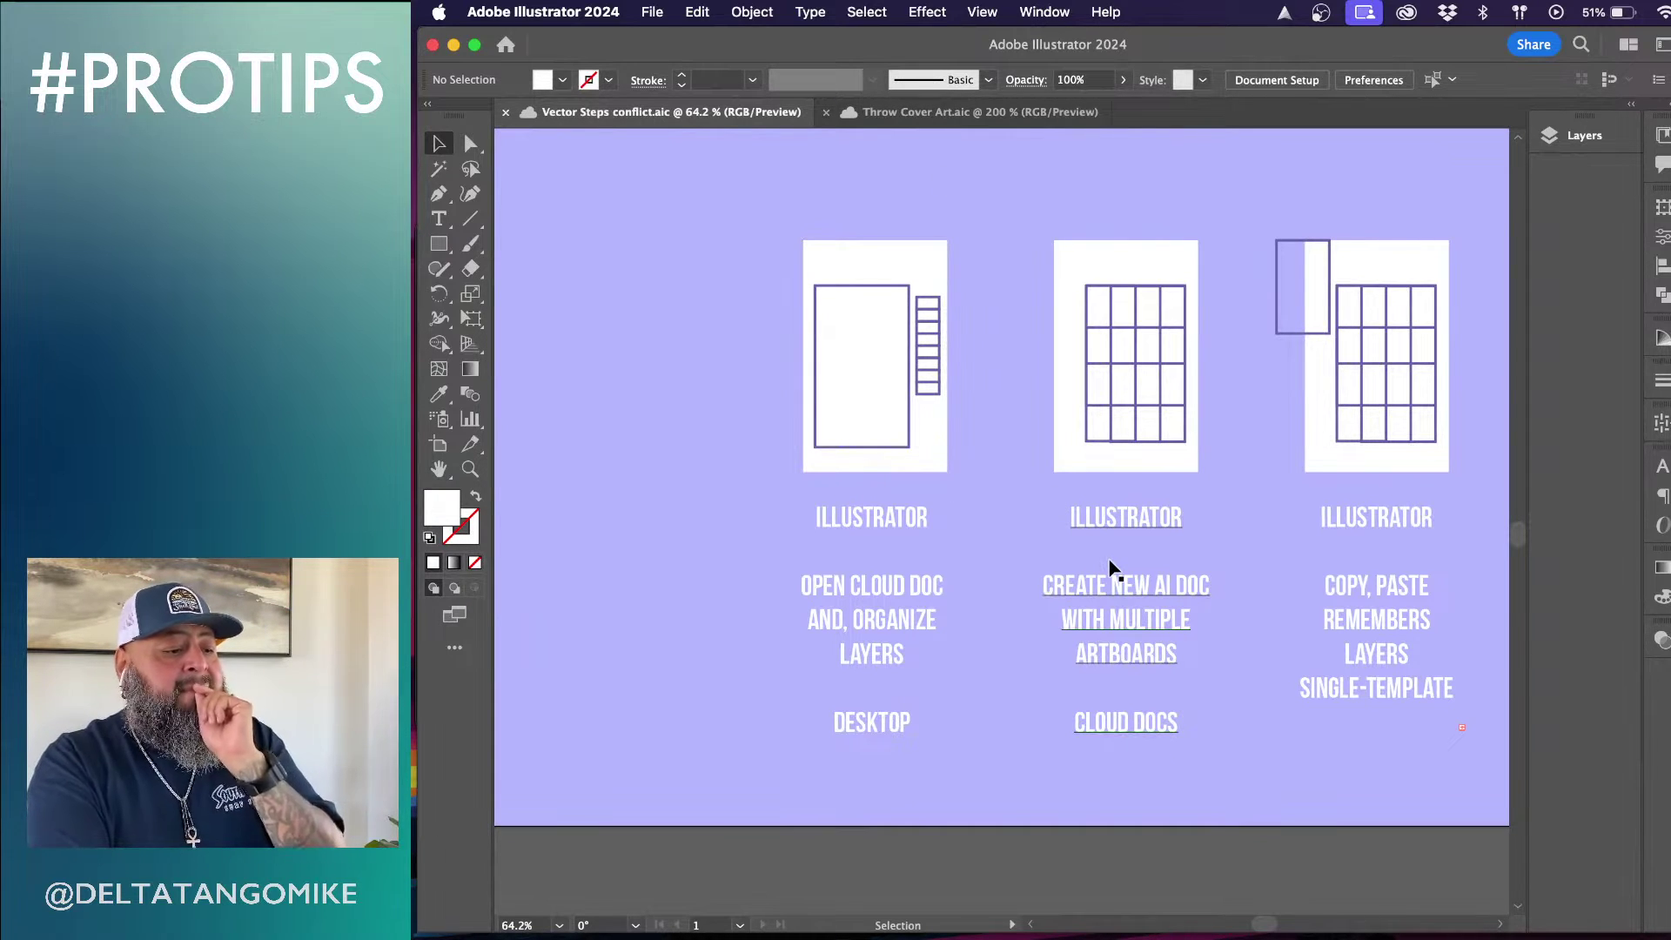
# Show the layers of Throw Cover Art.aic, collapse the character's layer group and rename it "girl"
pyautogui.hscroll(3, 1112, 570)
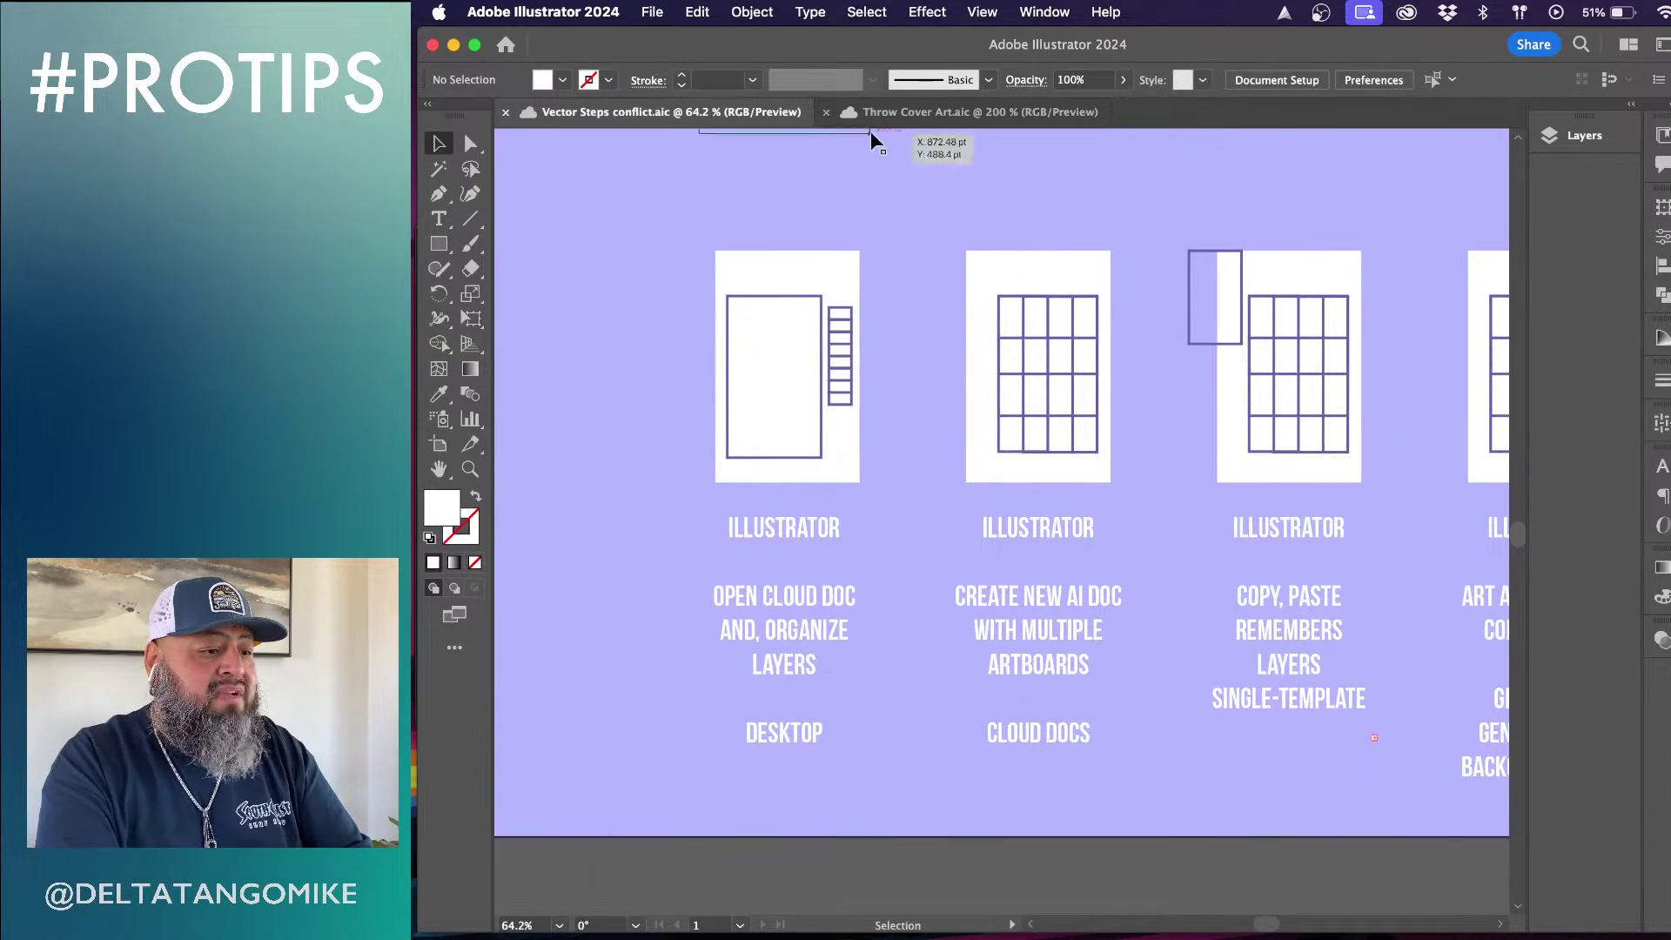
pyautogui.click(957, 111)
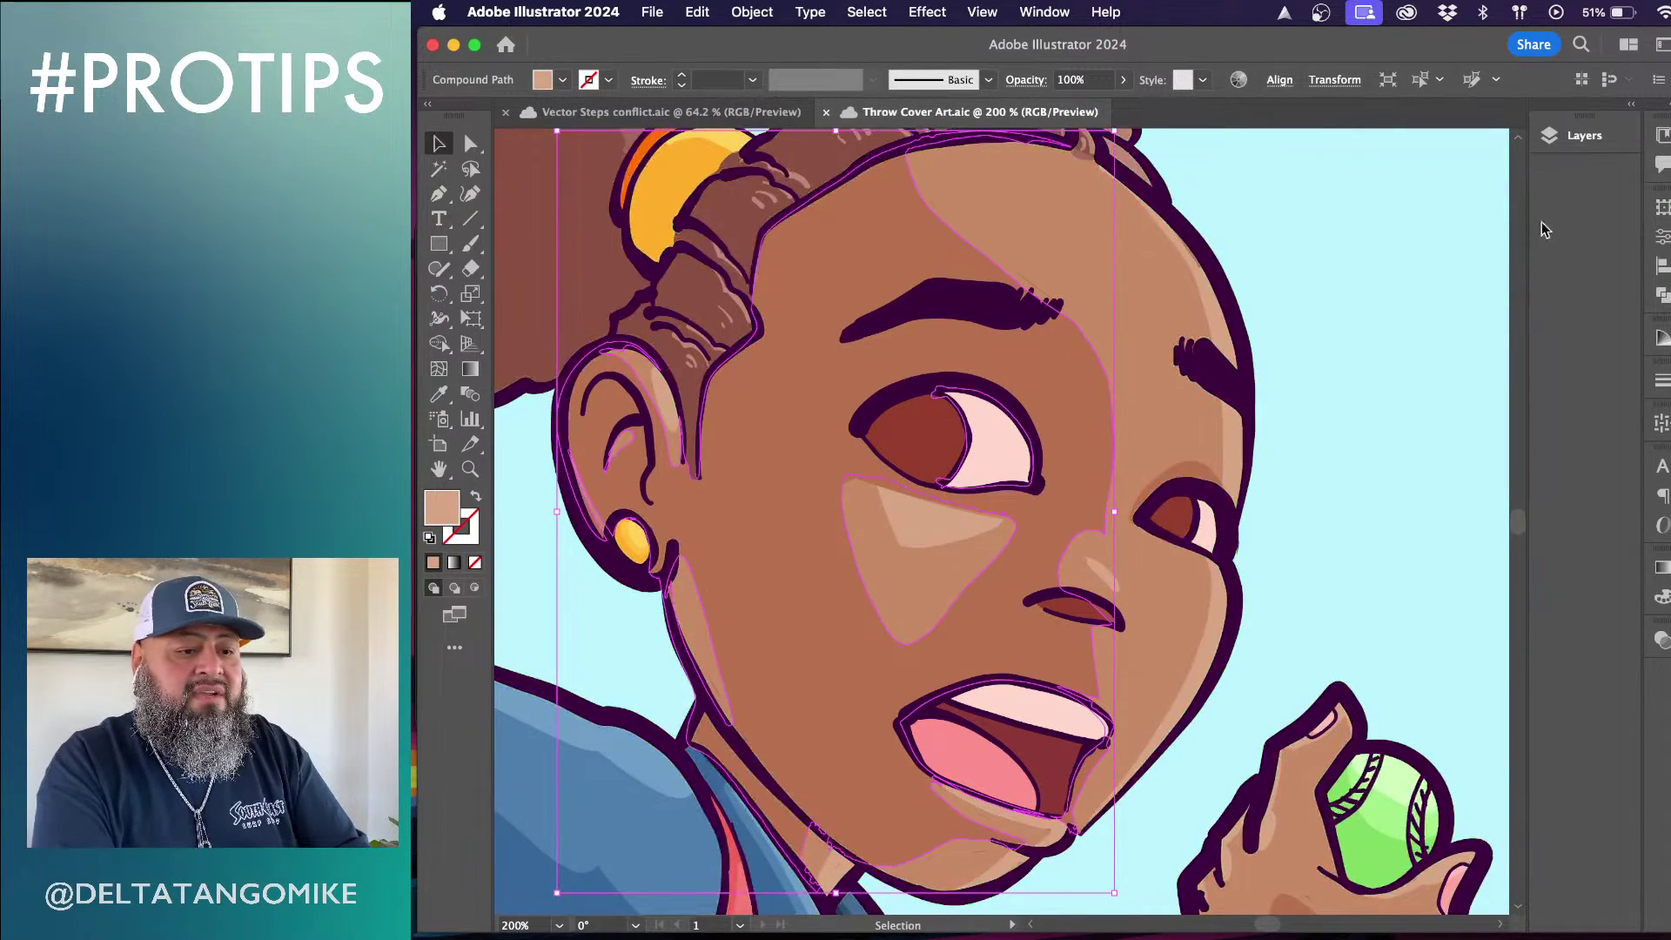
pyautogui.click(1630, 105)
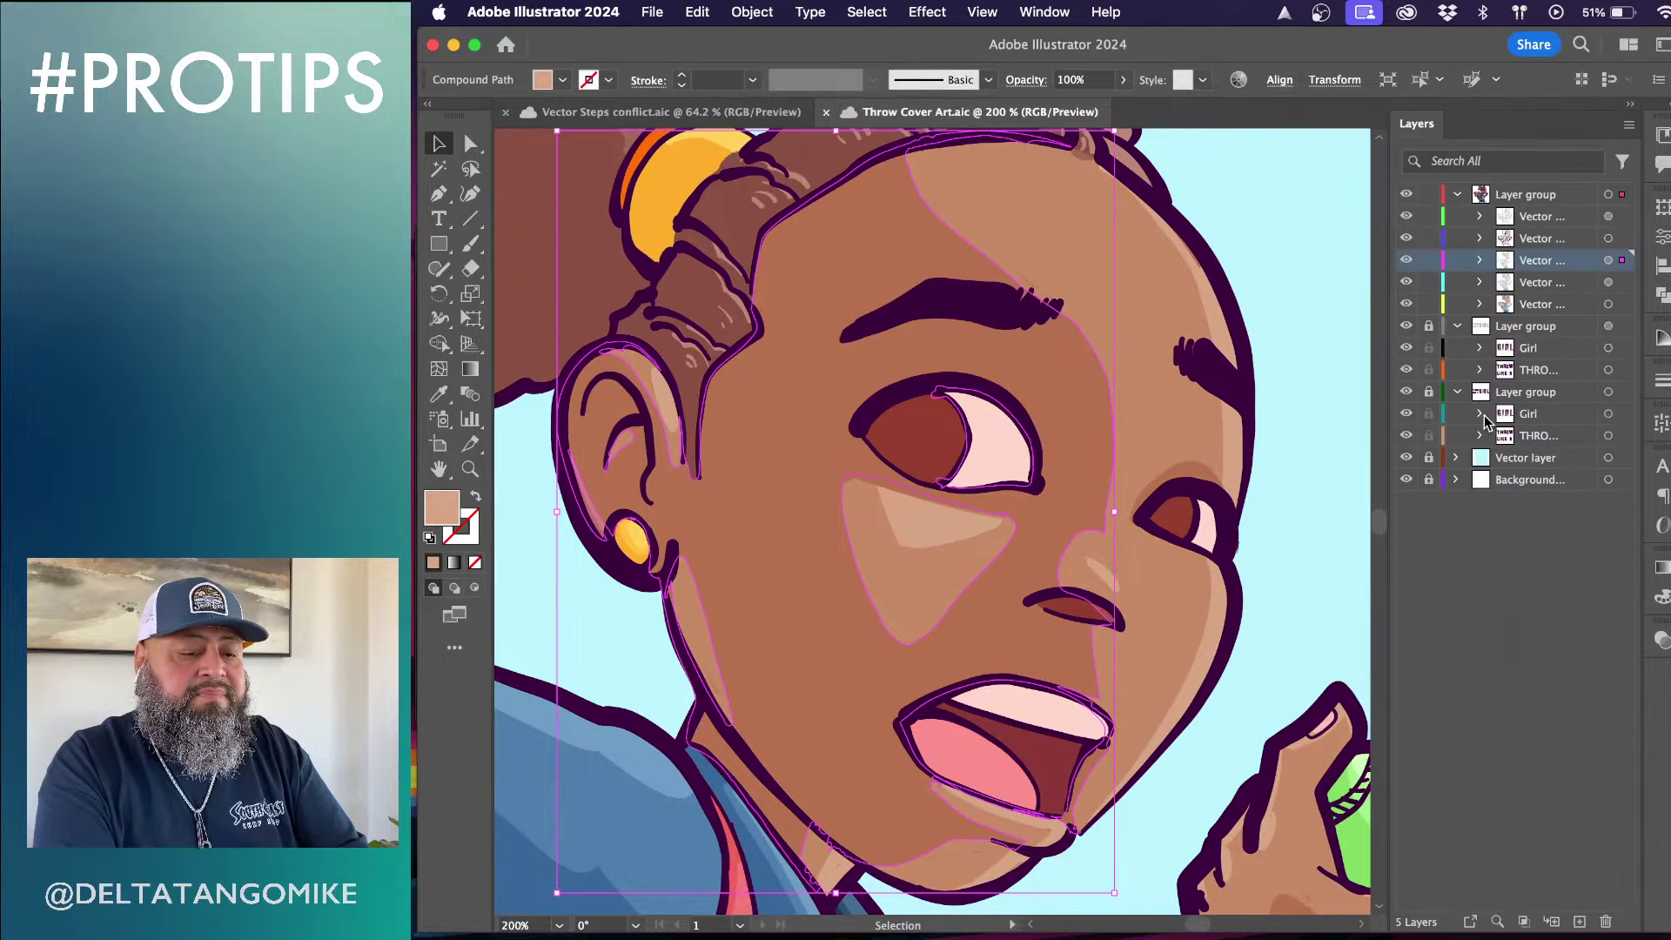
pyautogui.click(1457, 194)
pyautogui.doubleClick(1523, 195)
pyautogui.write('girl')
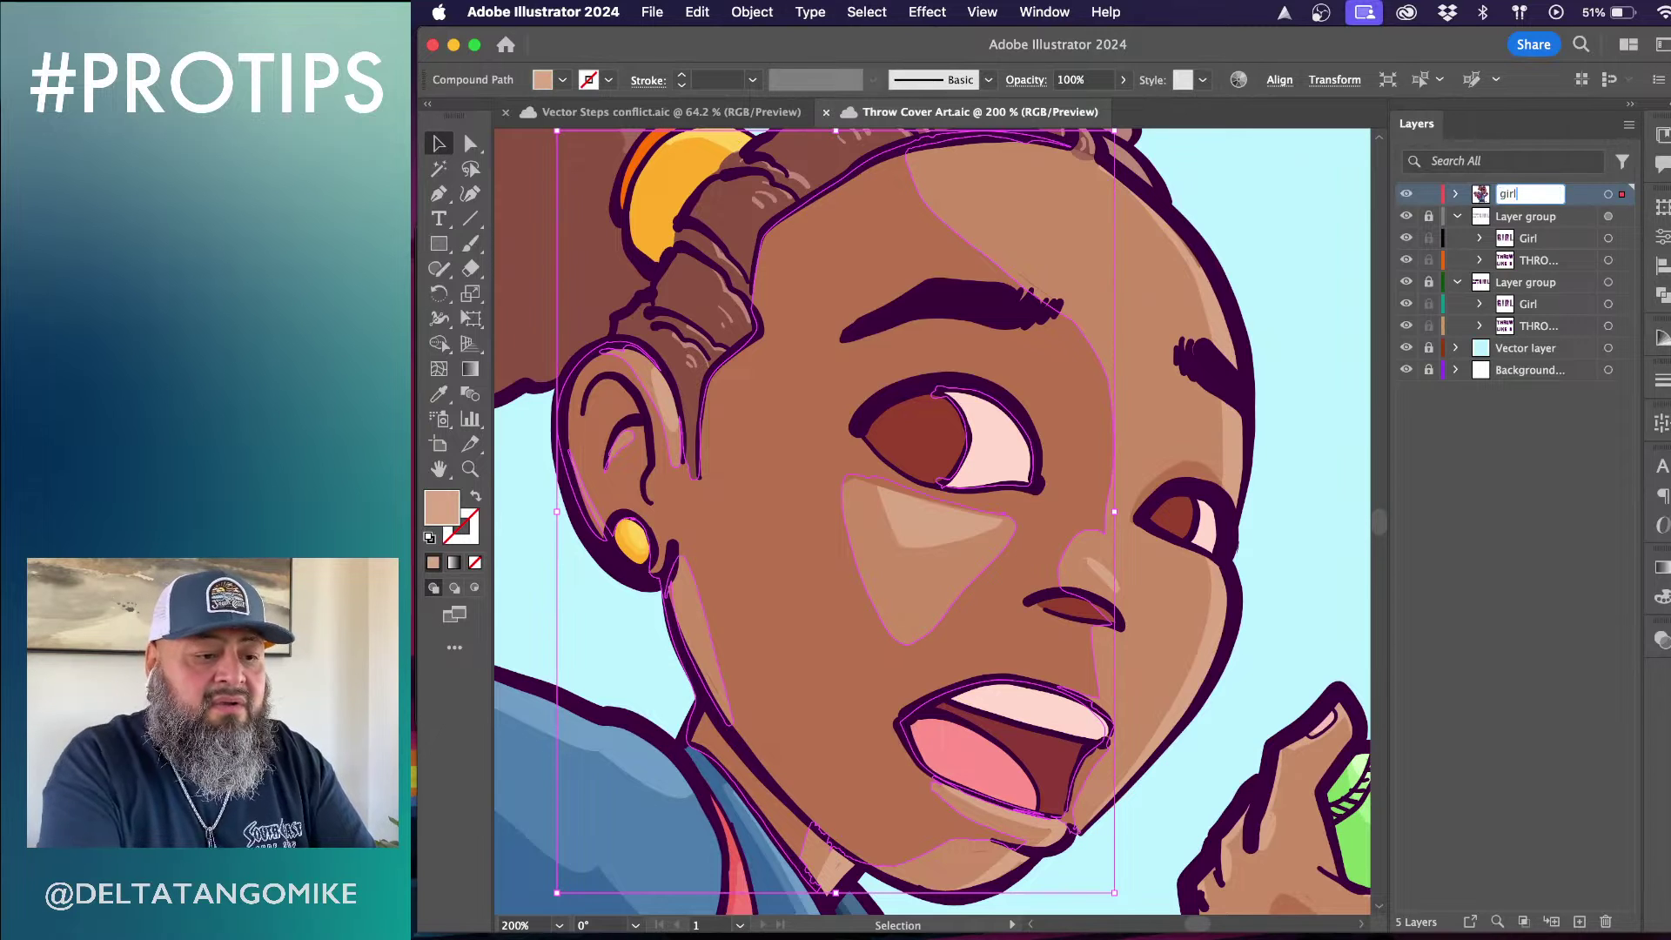
# Rename both layer groups that hold the cover lettering as "text"
pyautogui.doubleClick(1524, 217)
pyautogui.write('text')
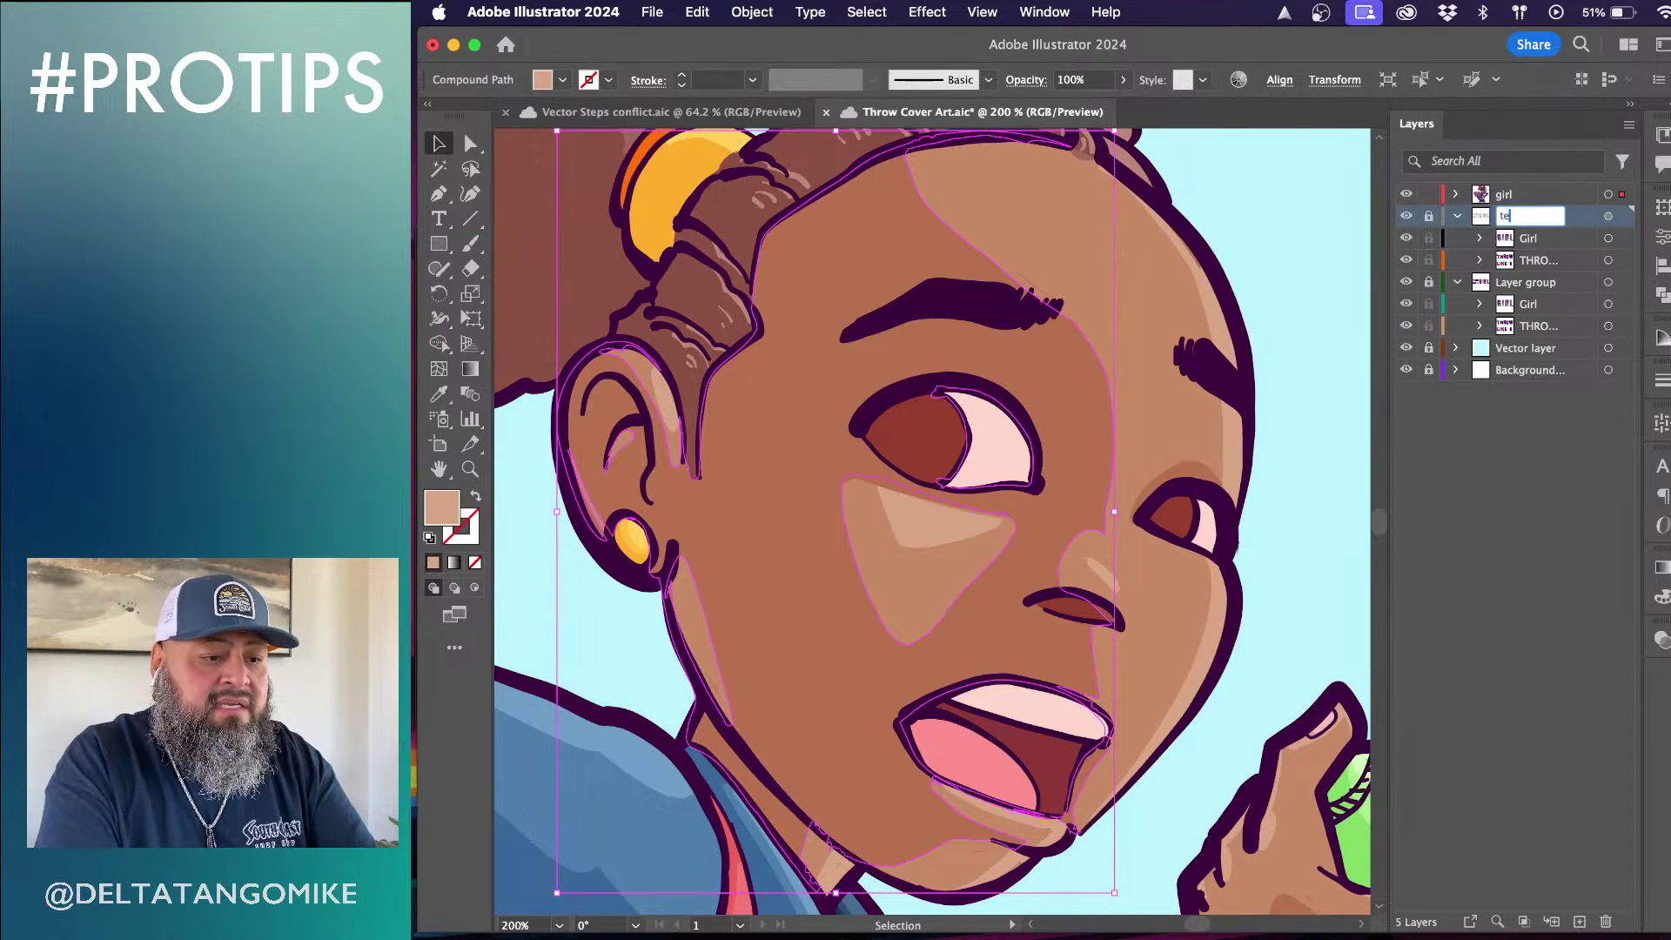
pyautogui.click(1539, 283)
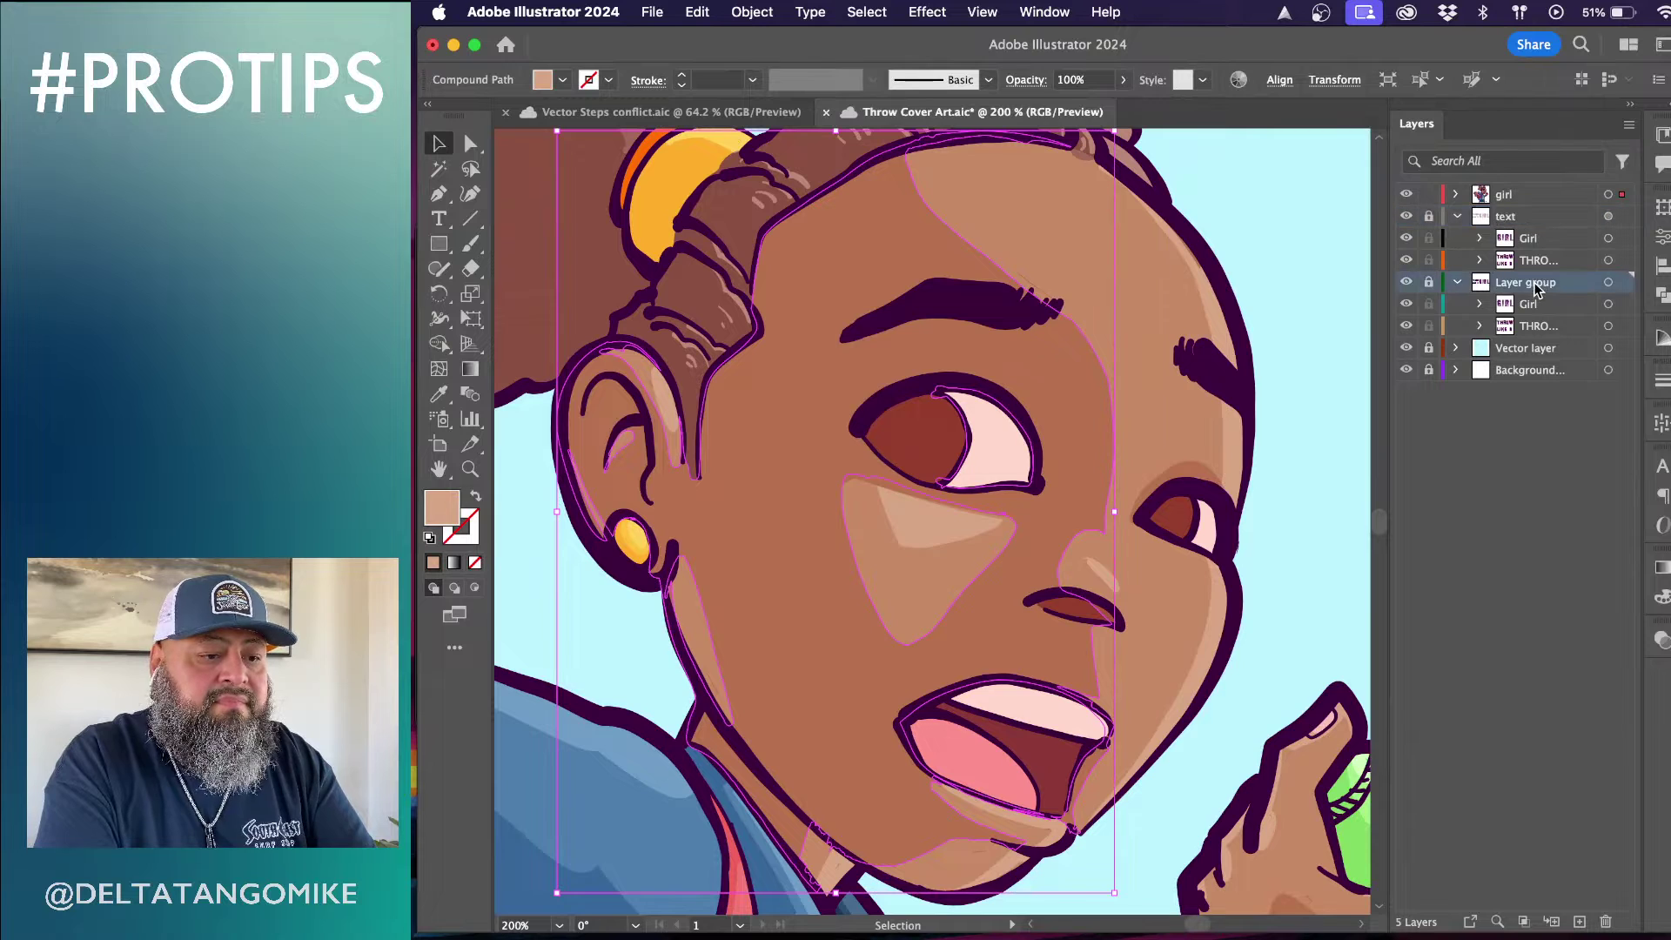
pyautogui.doubleClick(1524, 283)
pyautogui.write('text')
pyautogui.press('Return')
# Unlock and collapse the two text layer groups and deselect the artwork
pyautogui.click(1428, 281)
pyautogui.click(1428, 218)
pyautogui.click(1458, 216)
pyautogui.click(1457, 195)
pyautogui.click(1458, 196)
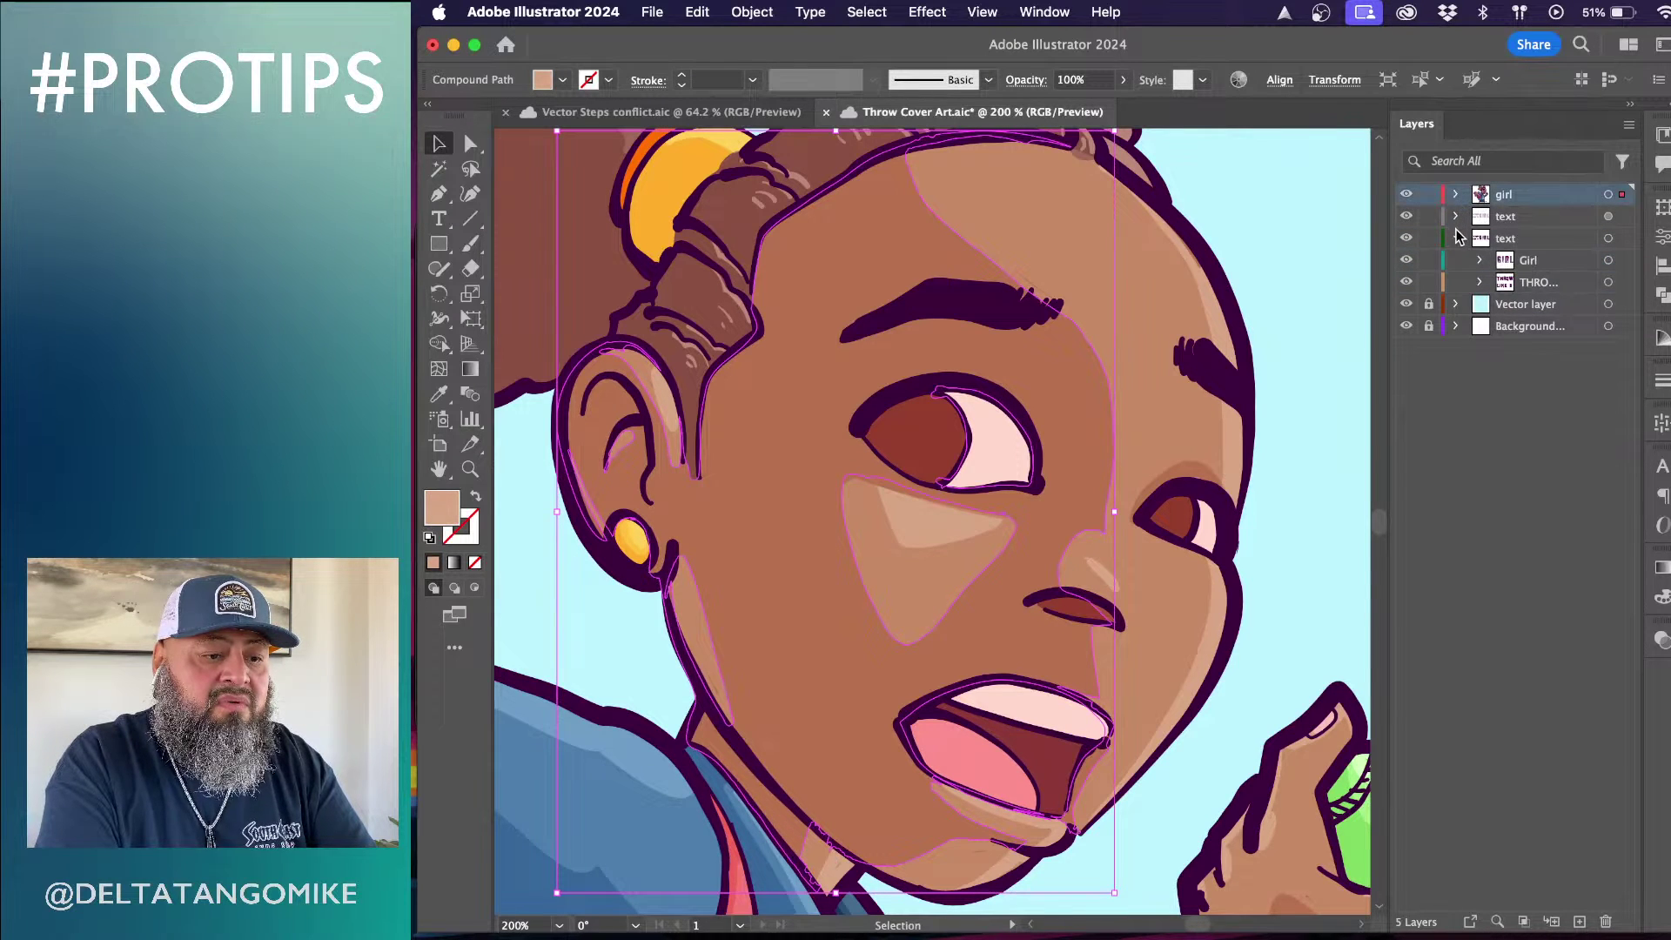
pyautogui.click(1457, 238)
pyautogui.click(1457, 195)
pyautogui.click(1457, 195)
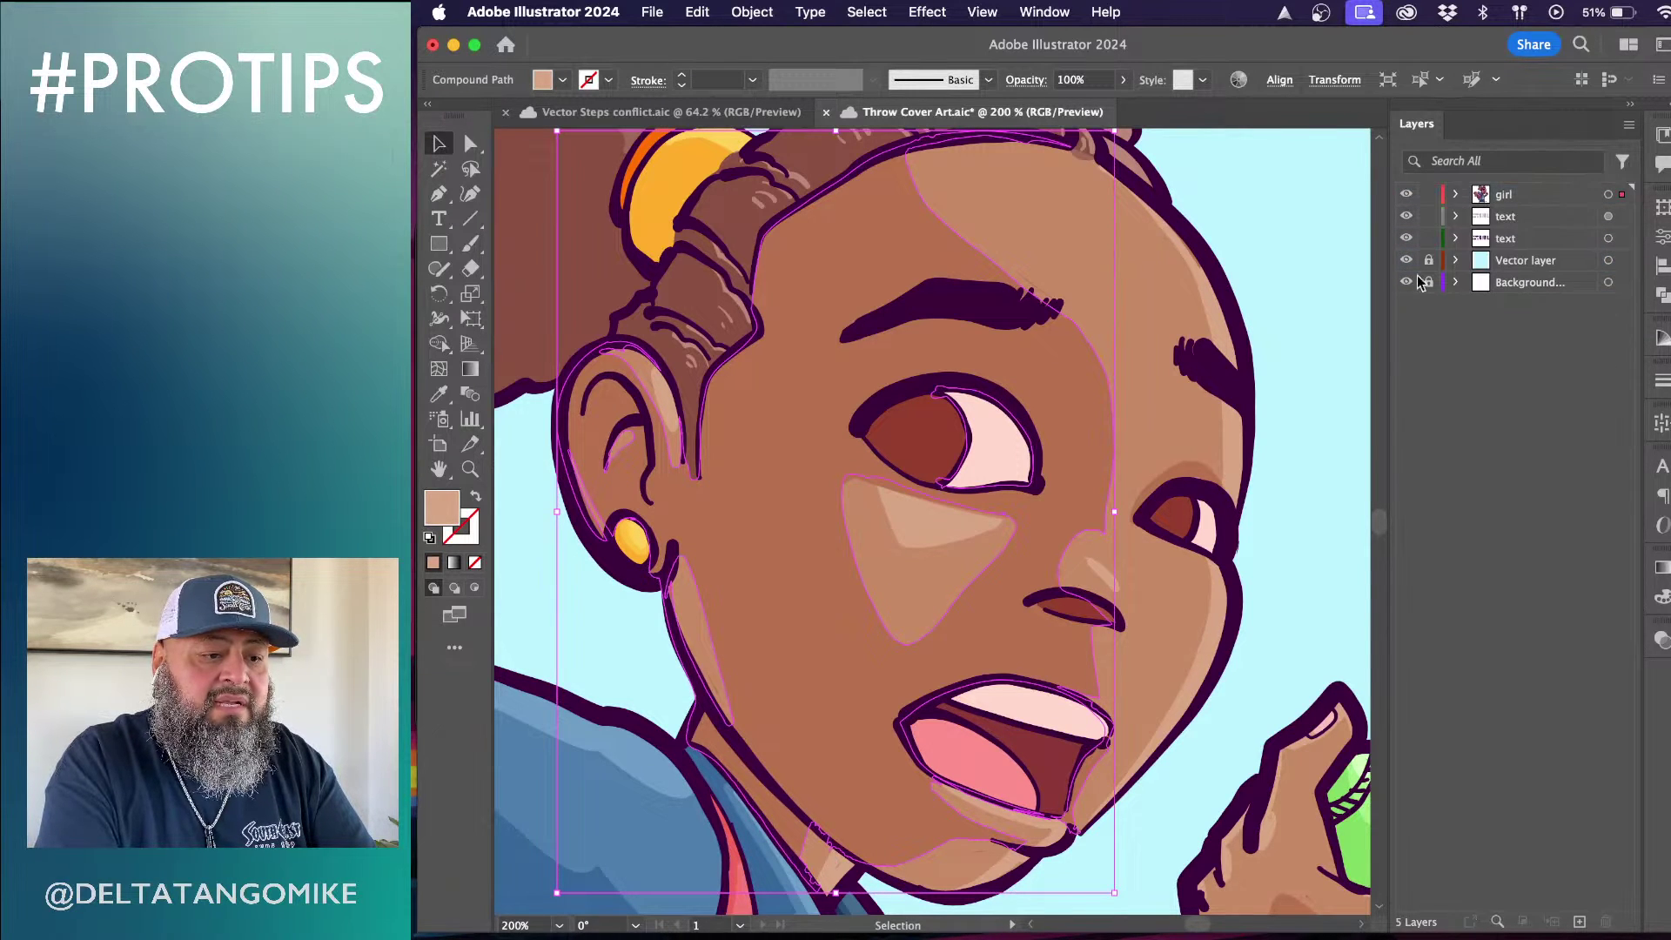
pyautogui.click(1358, 258)
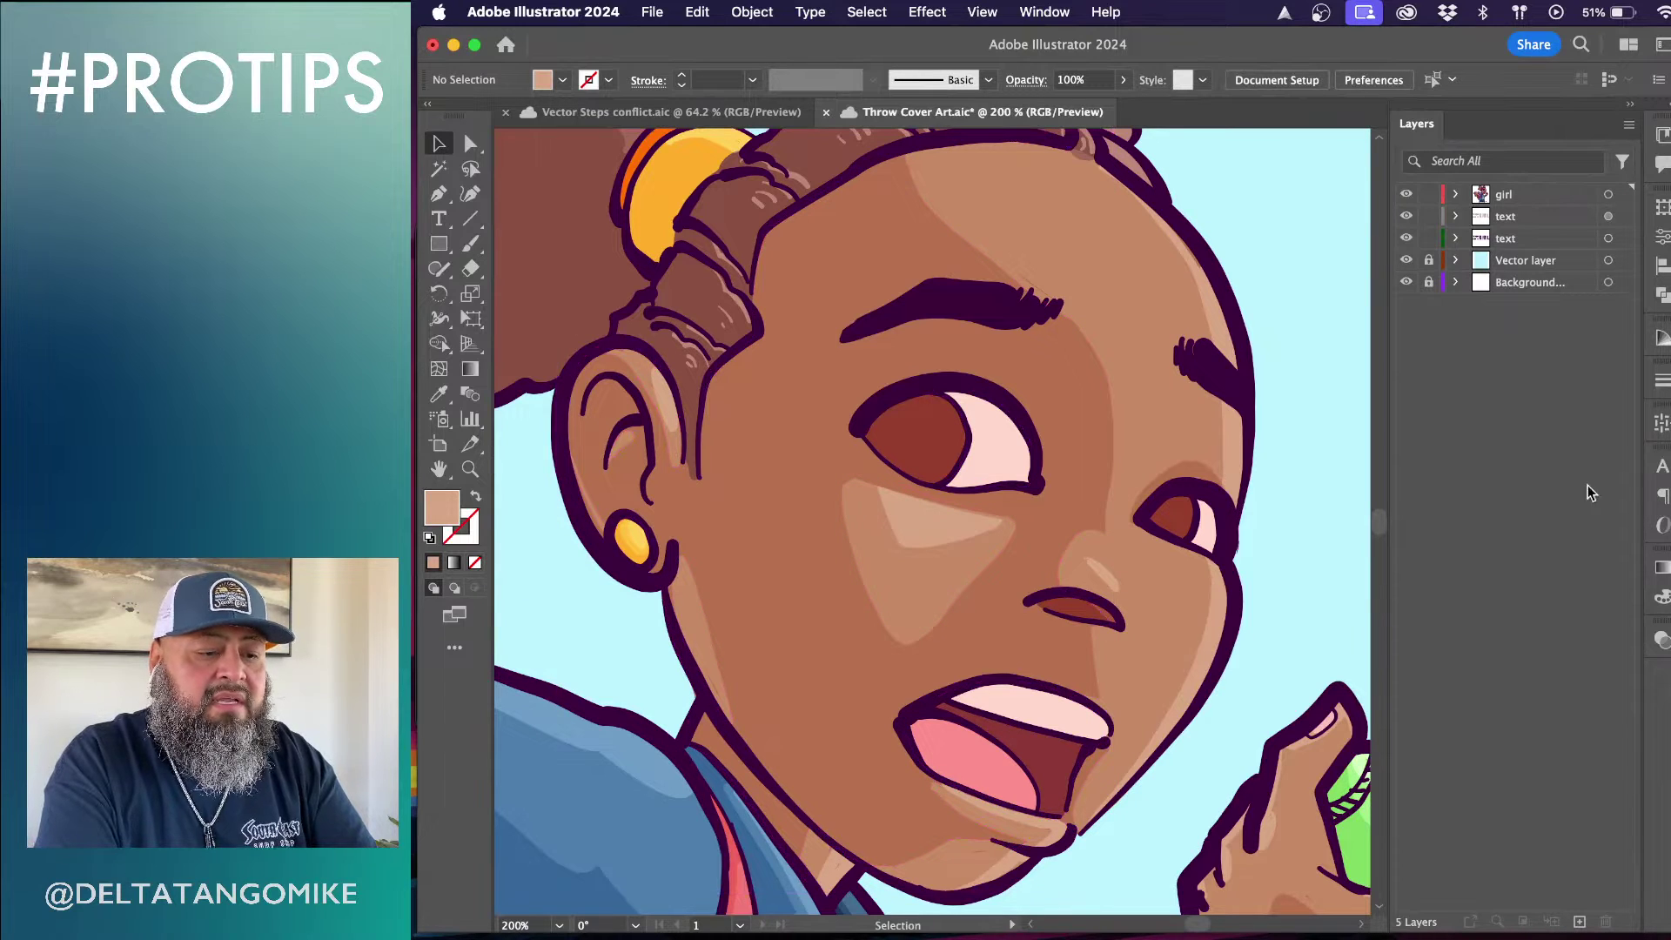
# Create a new layer below the girl layer, nest both text layers inside it and name it "title"
pyautogui.click(1580, 921)
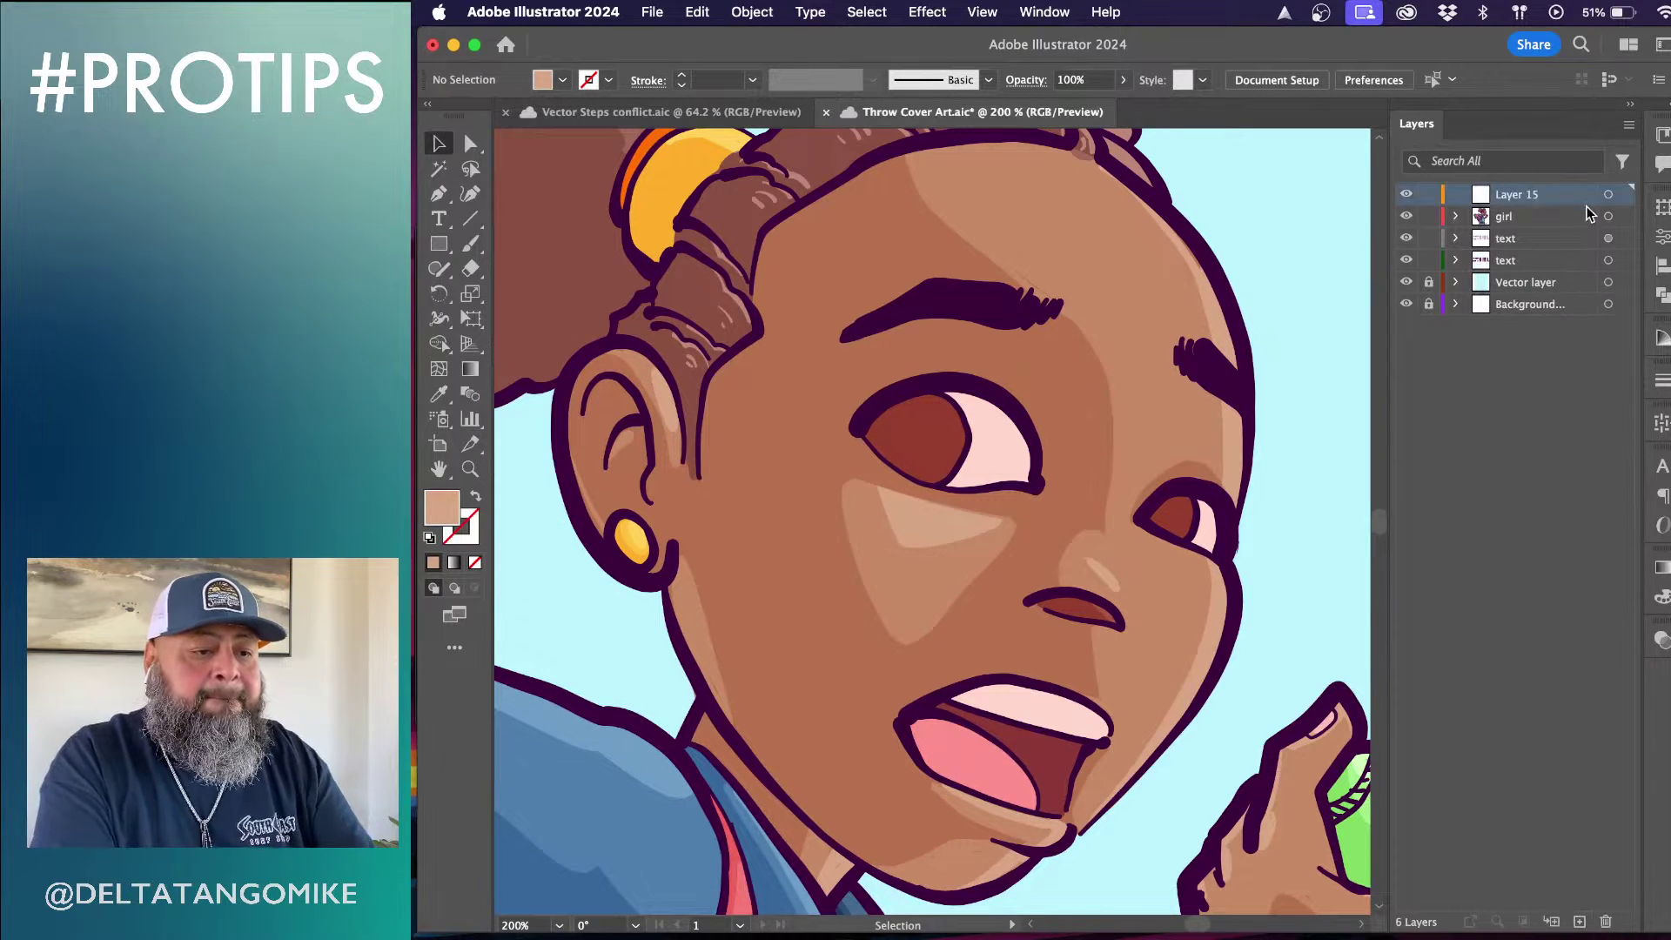
pyautogui.moveTo(1576, 216); pyautogui.dragTo(1556, 218)
pyautogui.moveTo(1547, 227)
pyautogui.mouseDown()
pyautogui.moveTo(1529, 234)
pyautogui.moveTo(1536, 216)
pyautogui.mouseUp()
pyautogui.click(1511, 240)
pyautogui.keyDown('shift'); pyautogui.click(1515, 265); pyautogui.keyUp('shift')
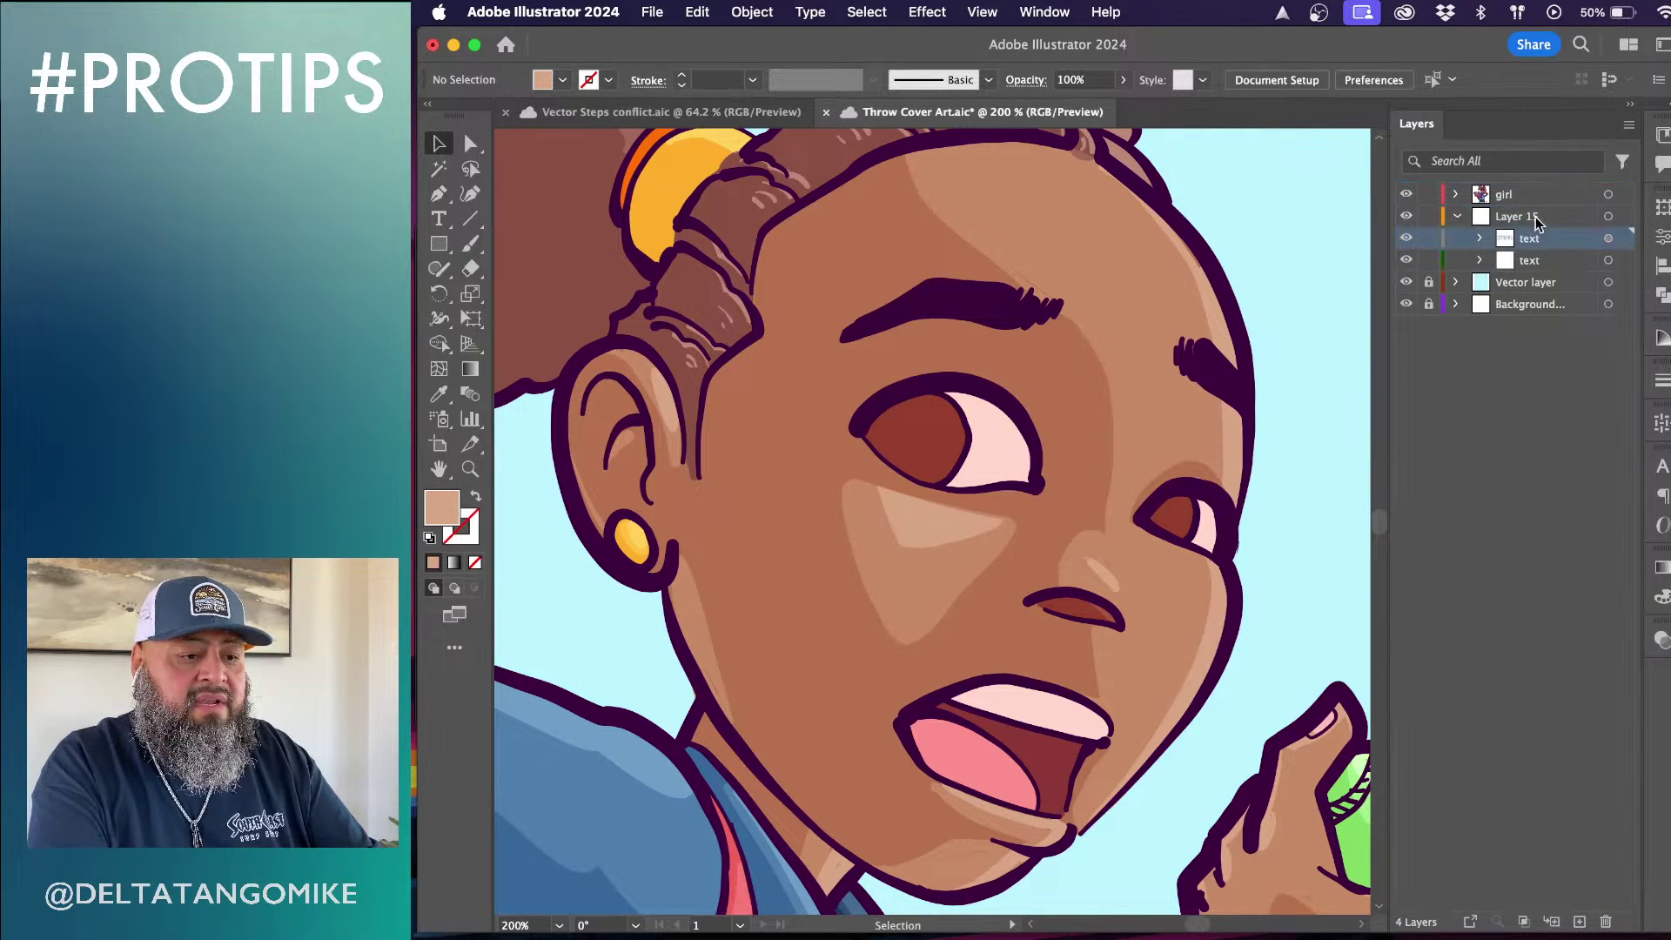
pyautogui.doubleClick(1536, 217)
pyautogui.write('title')
pyautogui.press('Return')
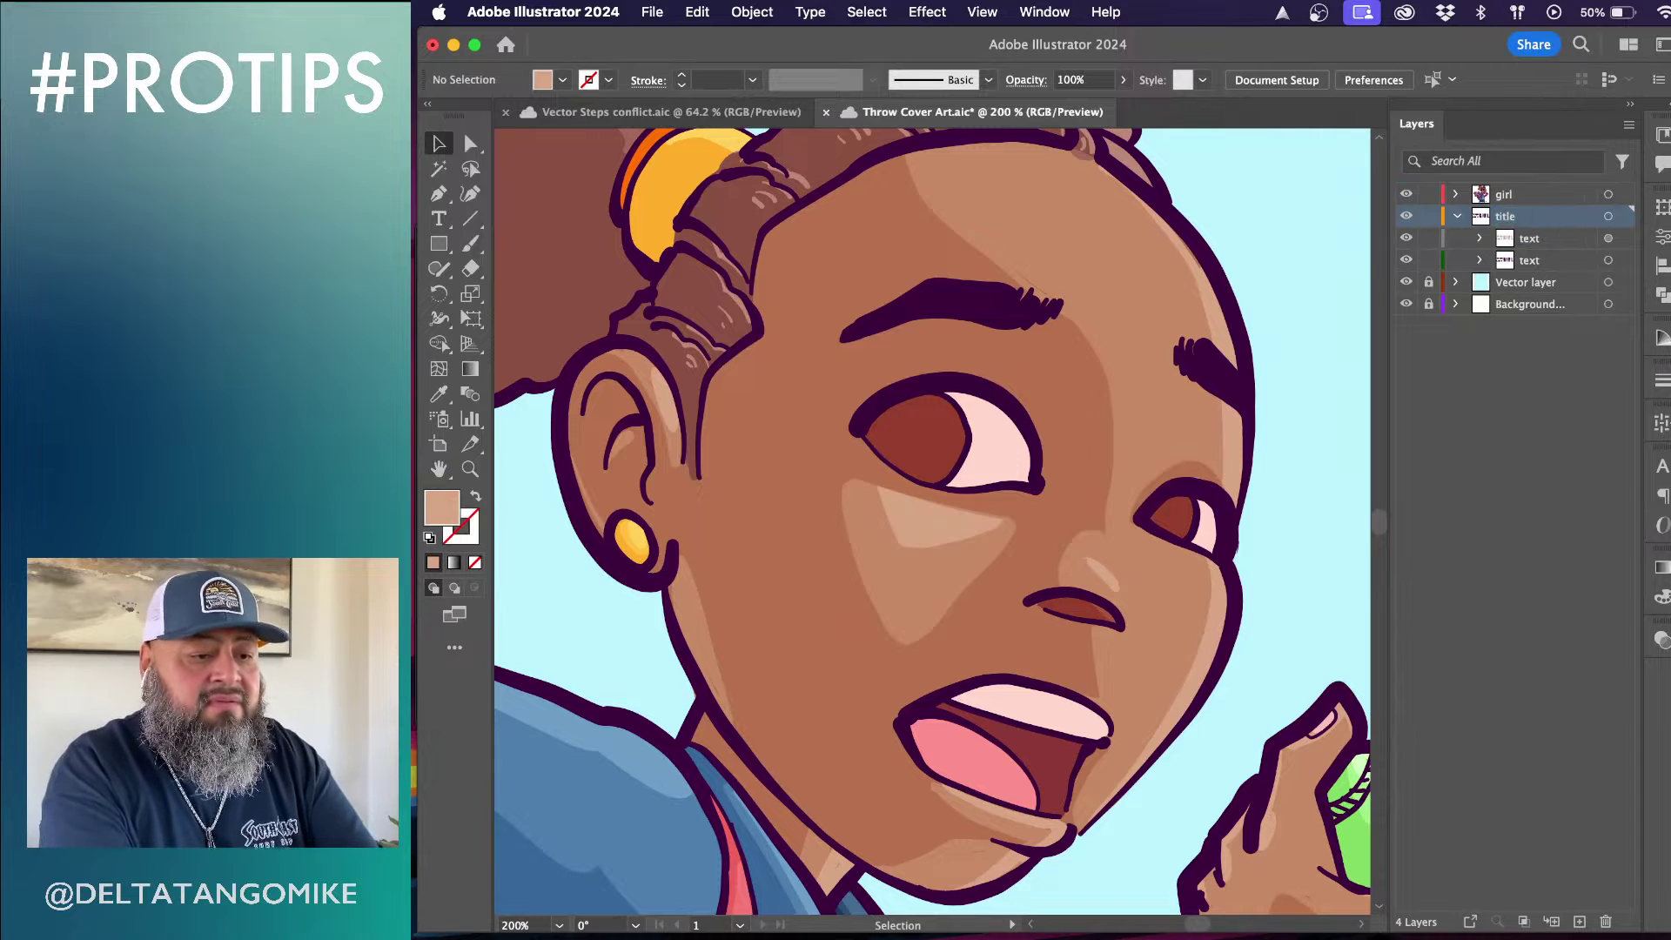
# Rename the light blue vector layer "background" and collapse the title layer
pyautogui.doubleClick(1508, 290)
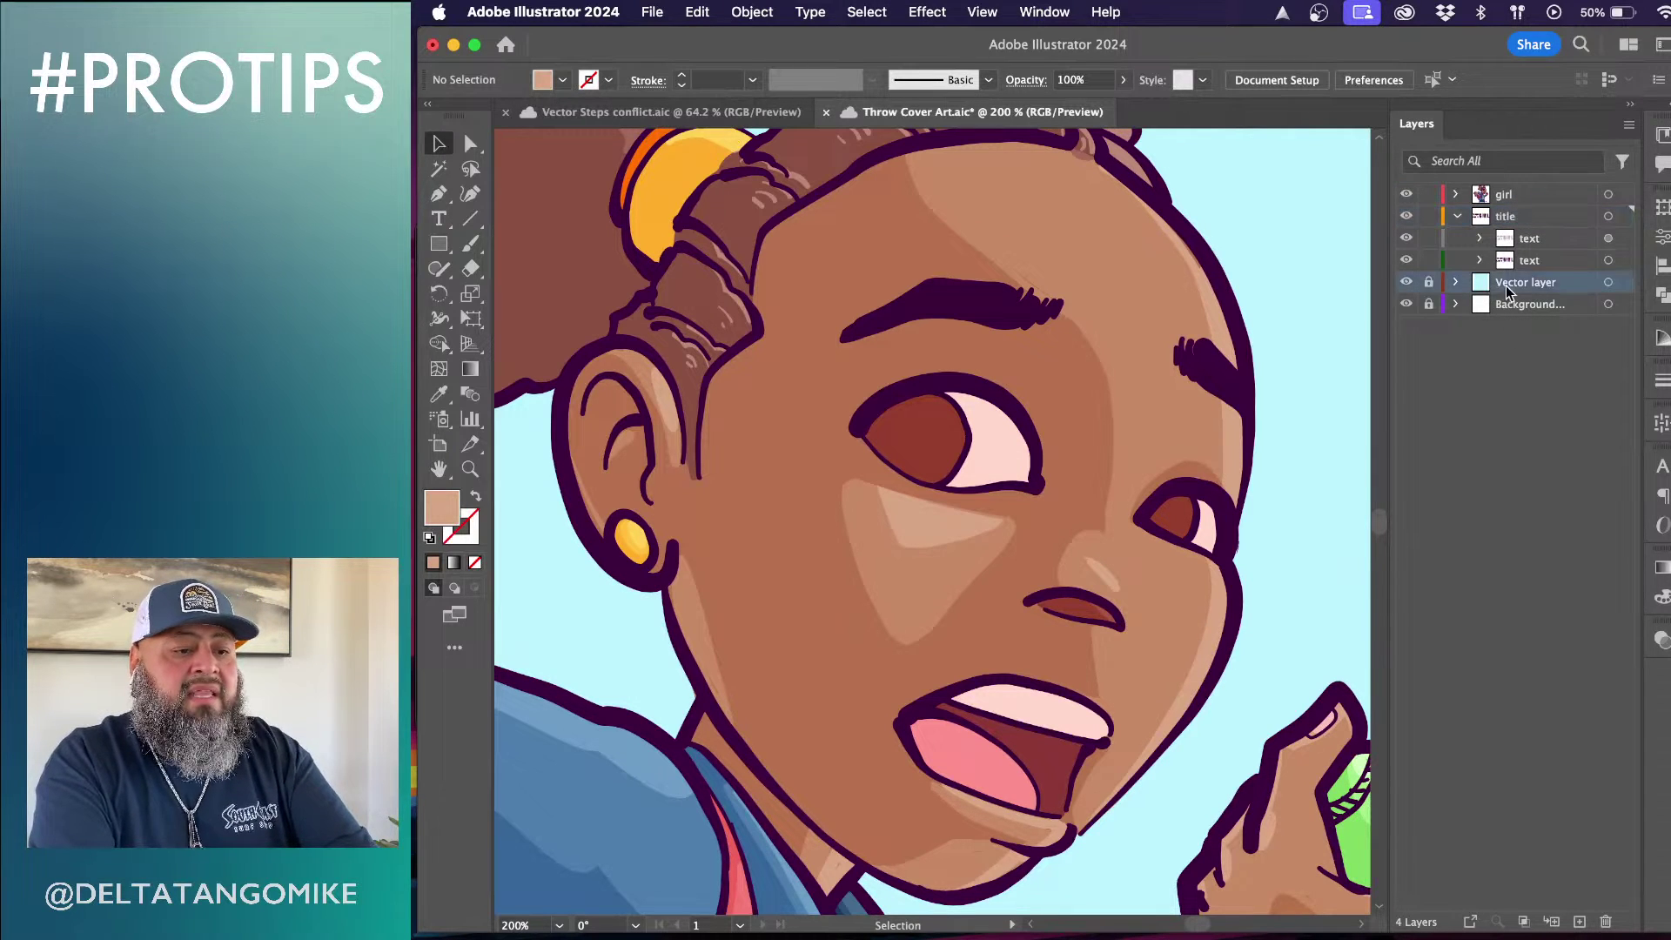
pyautogui.write('background')
pyautogui.press('Return')
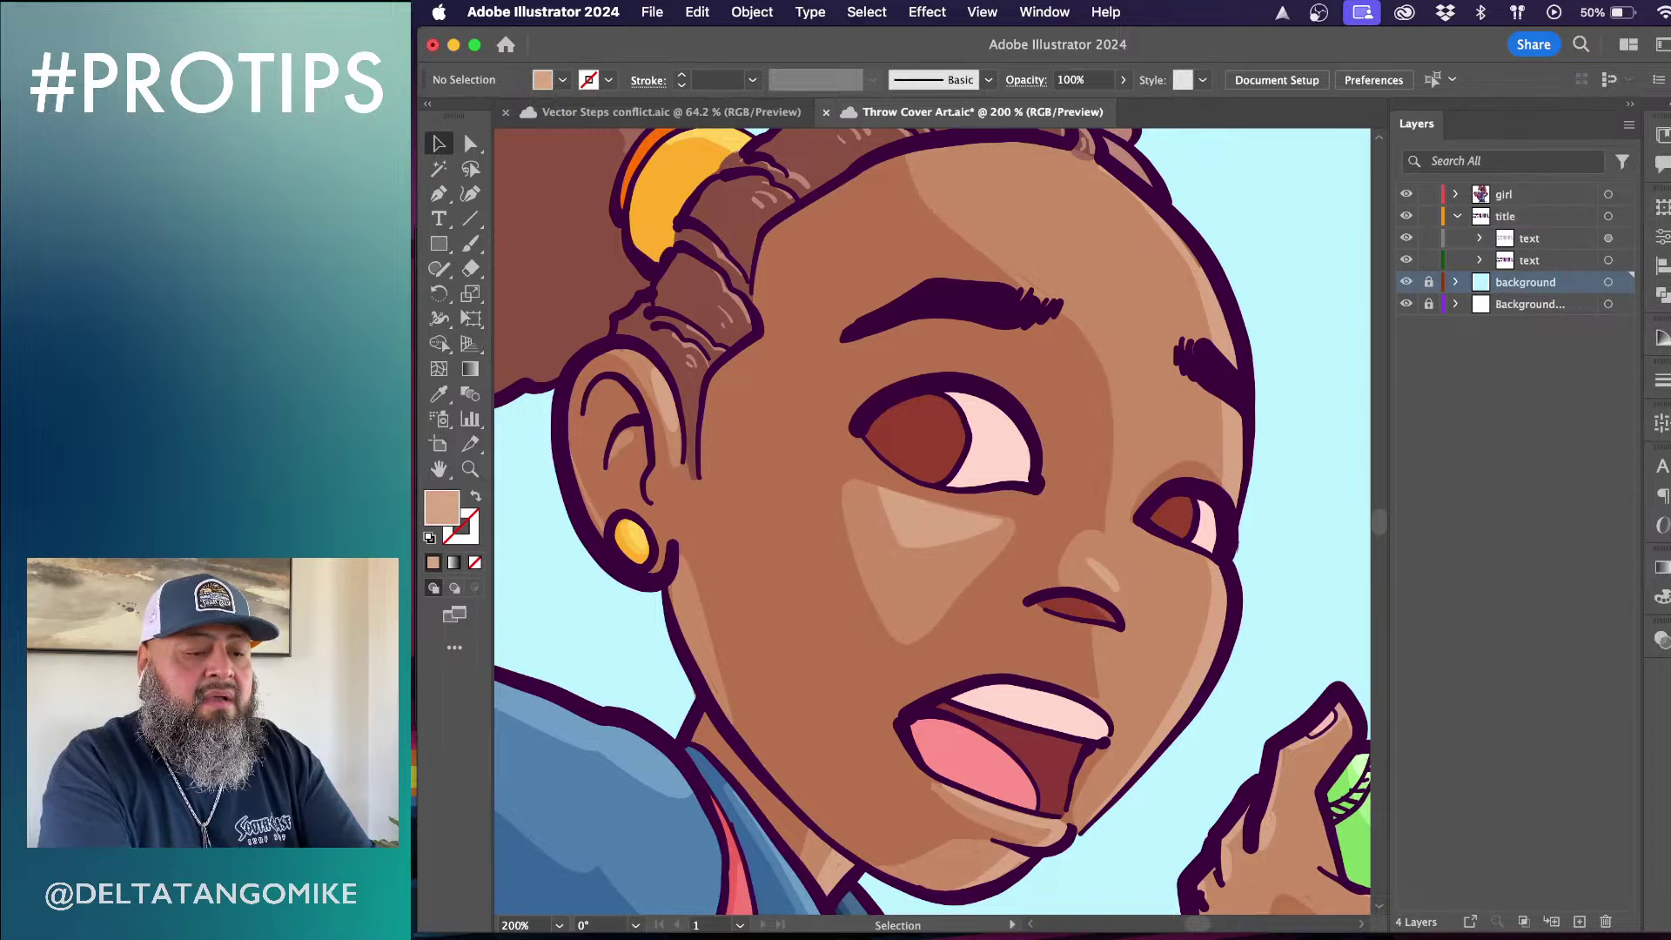
pyautogui.click(1458, 216)
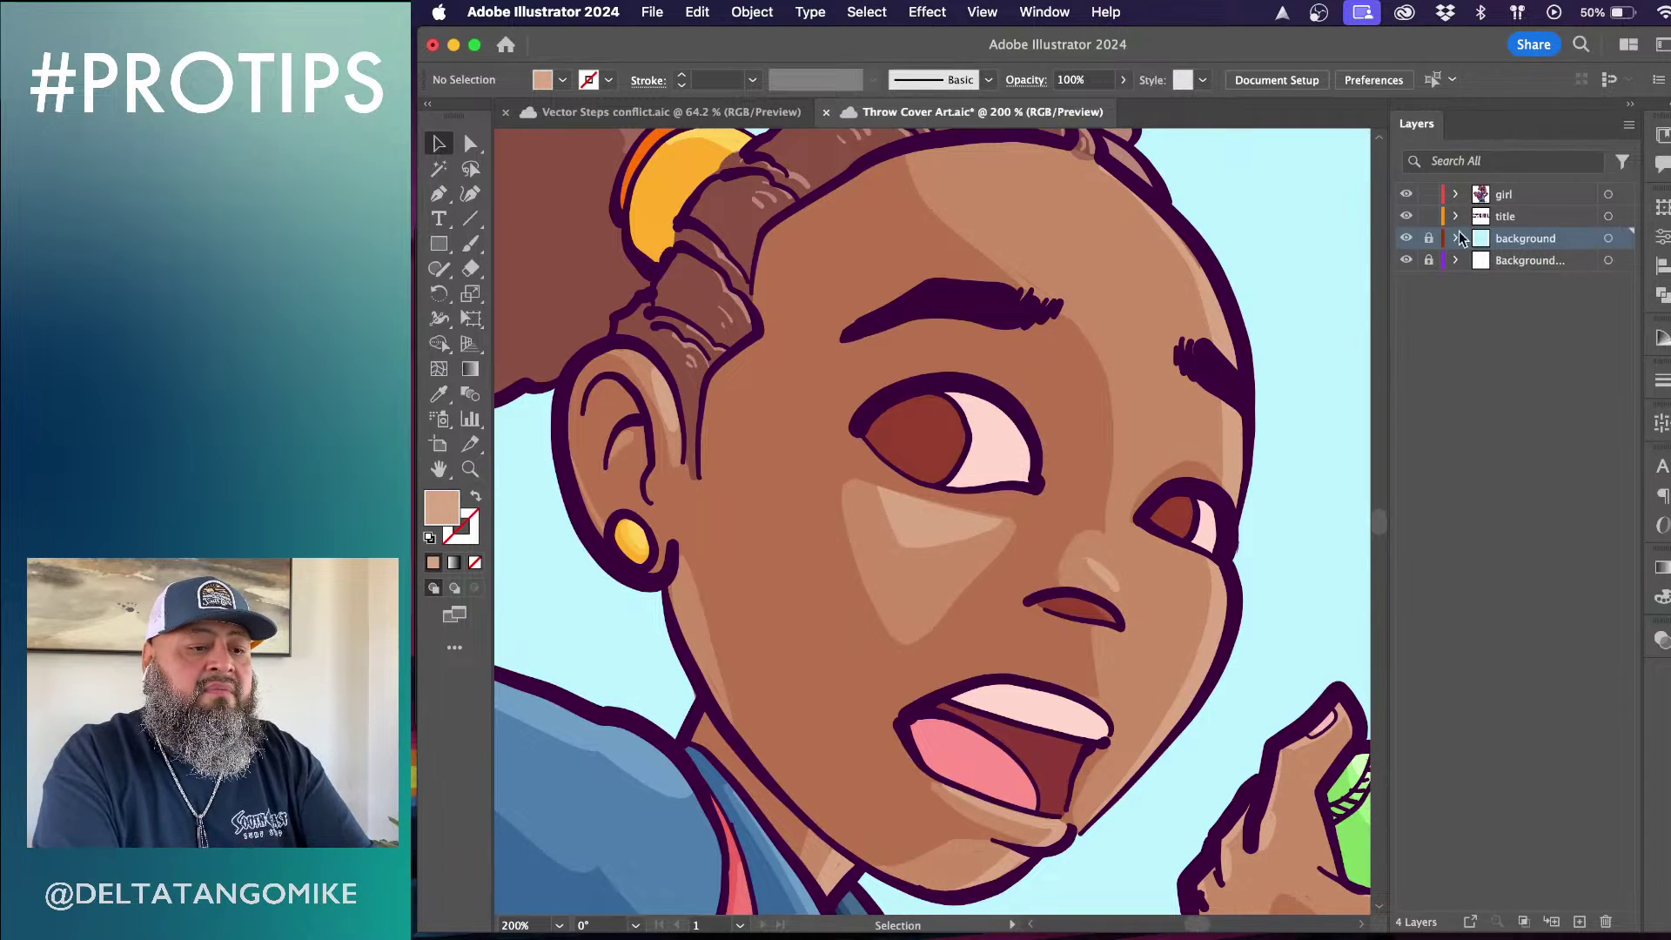
# Create a new layer at the top of the layer stack and name it "cover"
pyautogui.click(1580, 922)
pyautogui.moveTo(1574, 239); pyautogui.dragTo(1563, 193)
pyautogui.doubleClick(1512, 193)
pyautogui.write('cover')
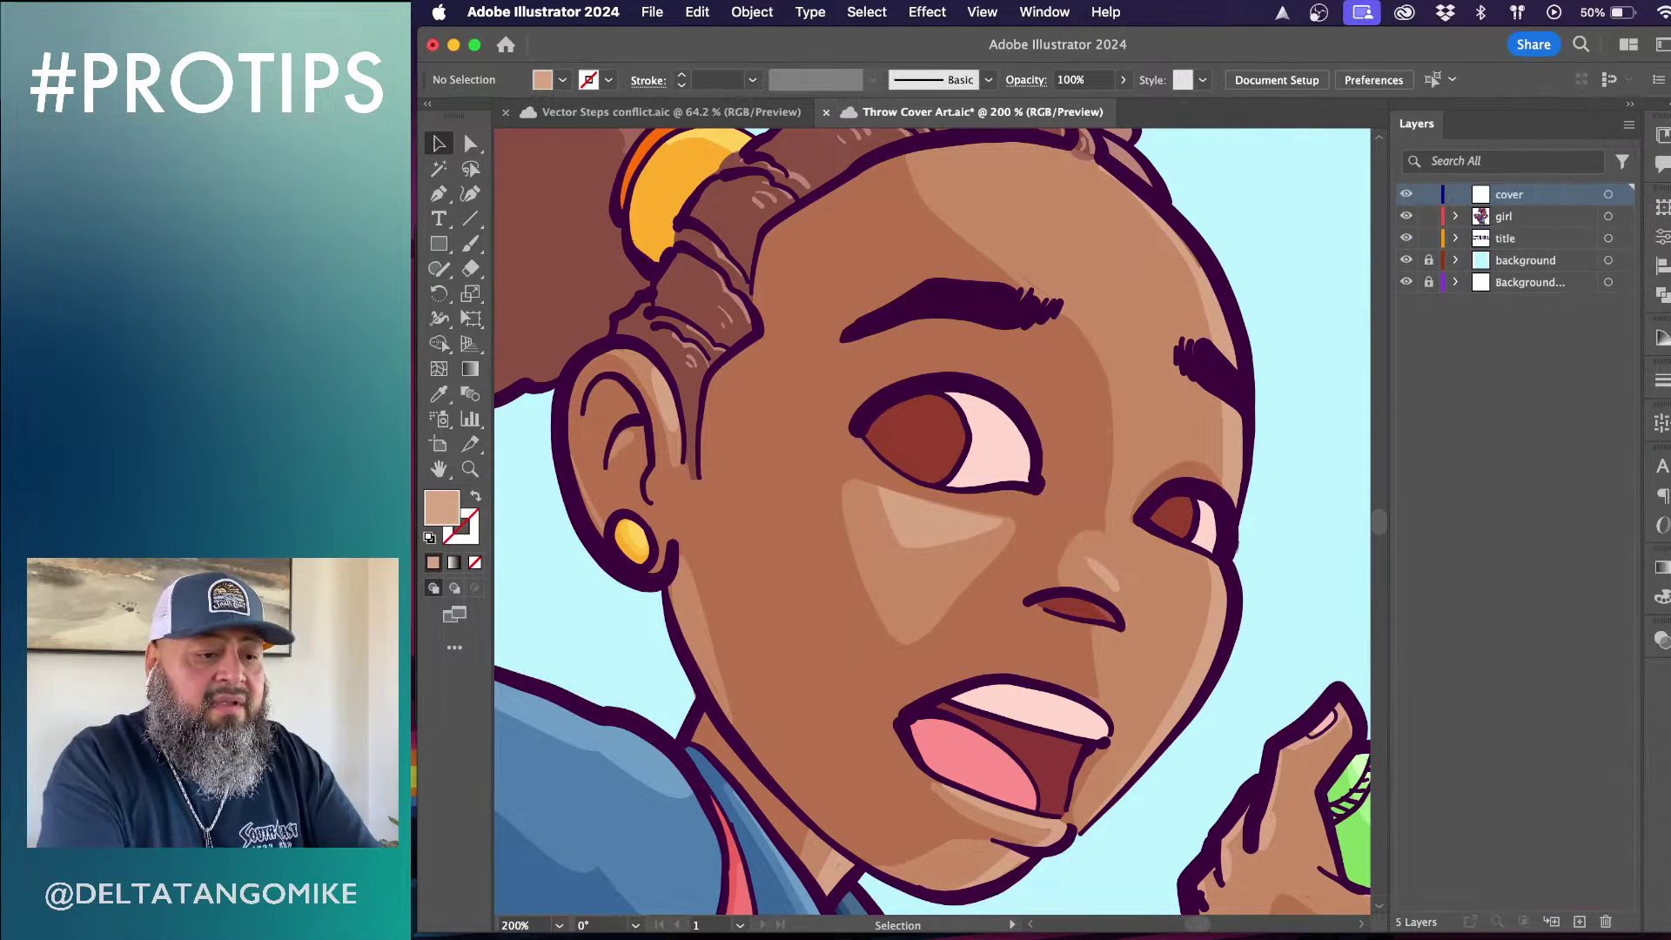
# Unlock the background layer, nest the girl, title and background layers inside the cover layer, and collapse it
pyautogui.click(1504, 219)
pyautogui.click(1429, 259)
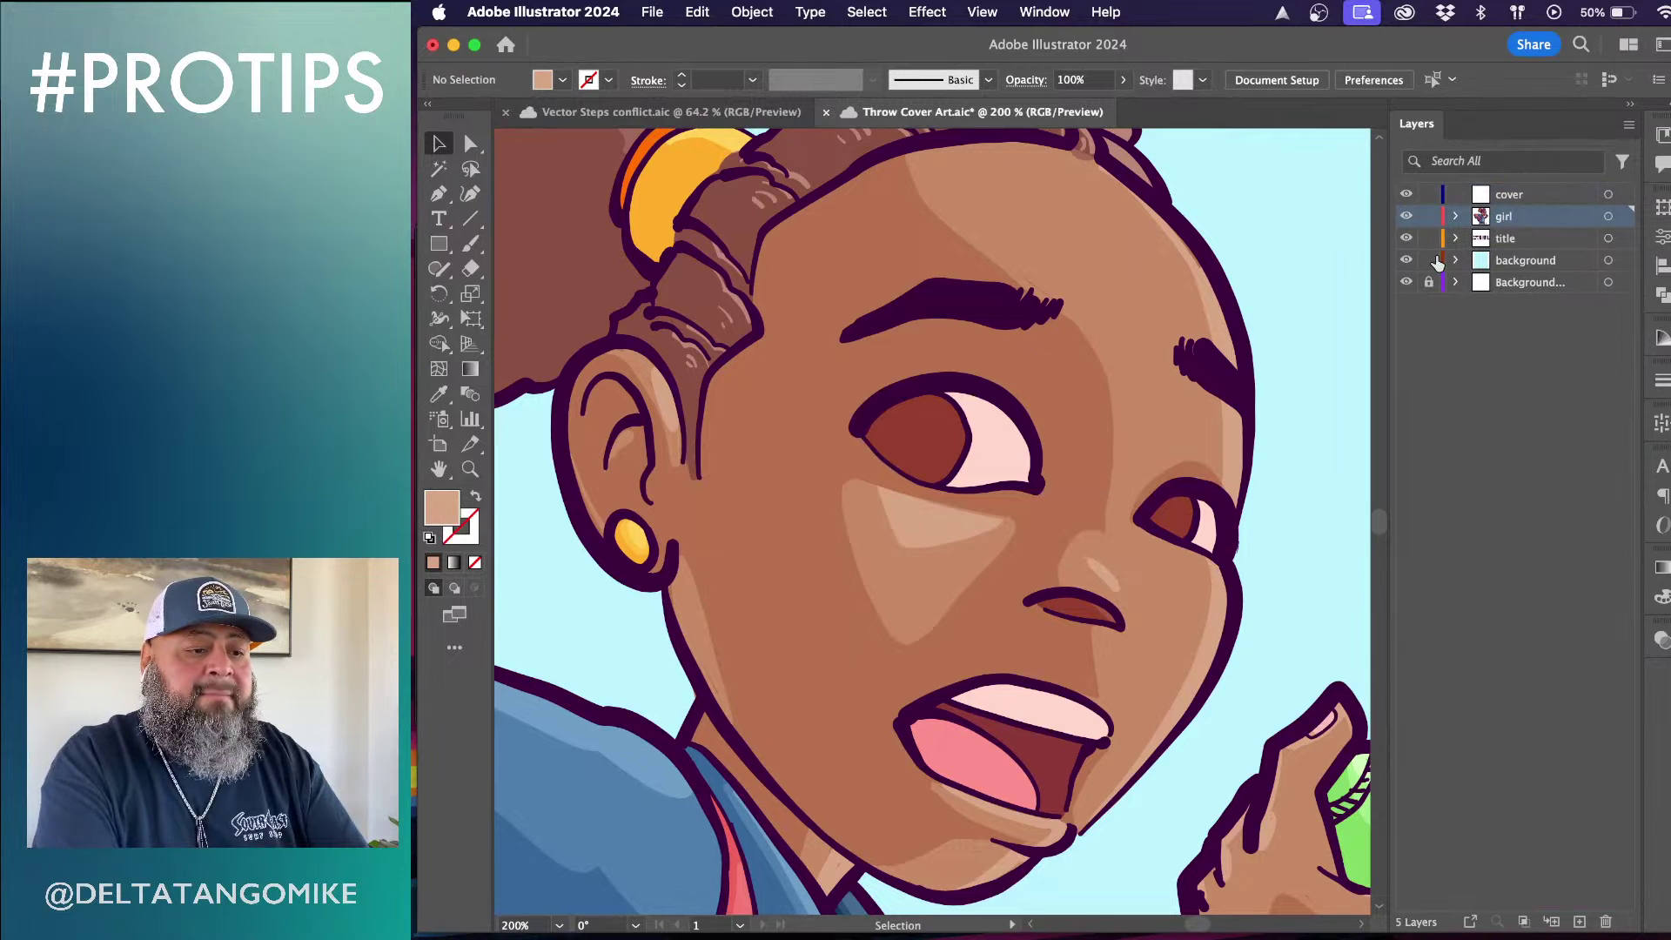
pyautogui.click(1513, 265)
pyautogui.keyDown('shift'); pyautogui.click(1542, 217); pyautogui.keyUp('shift')
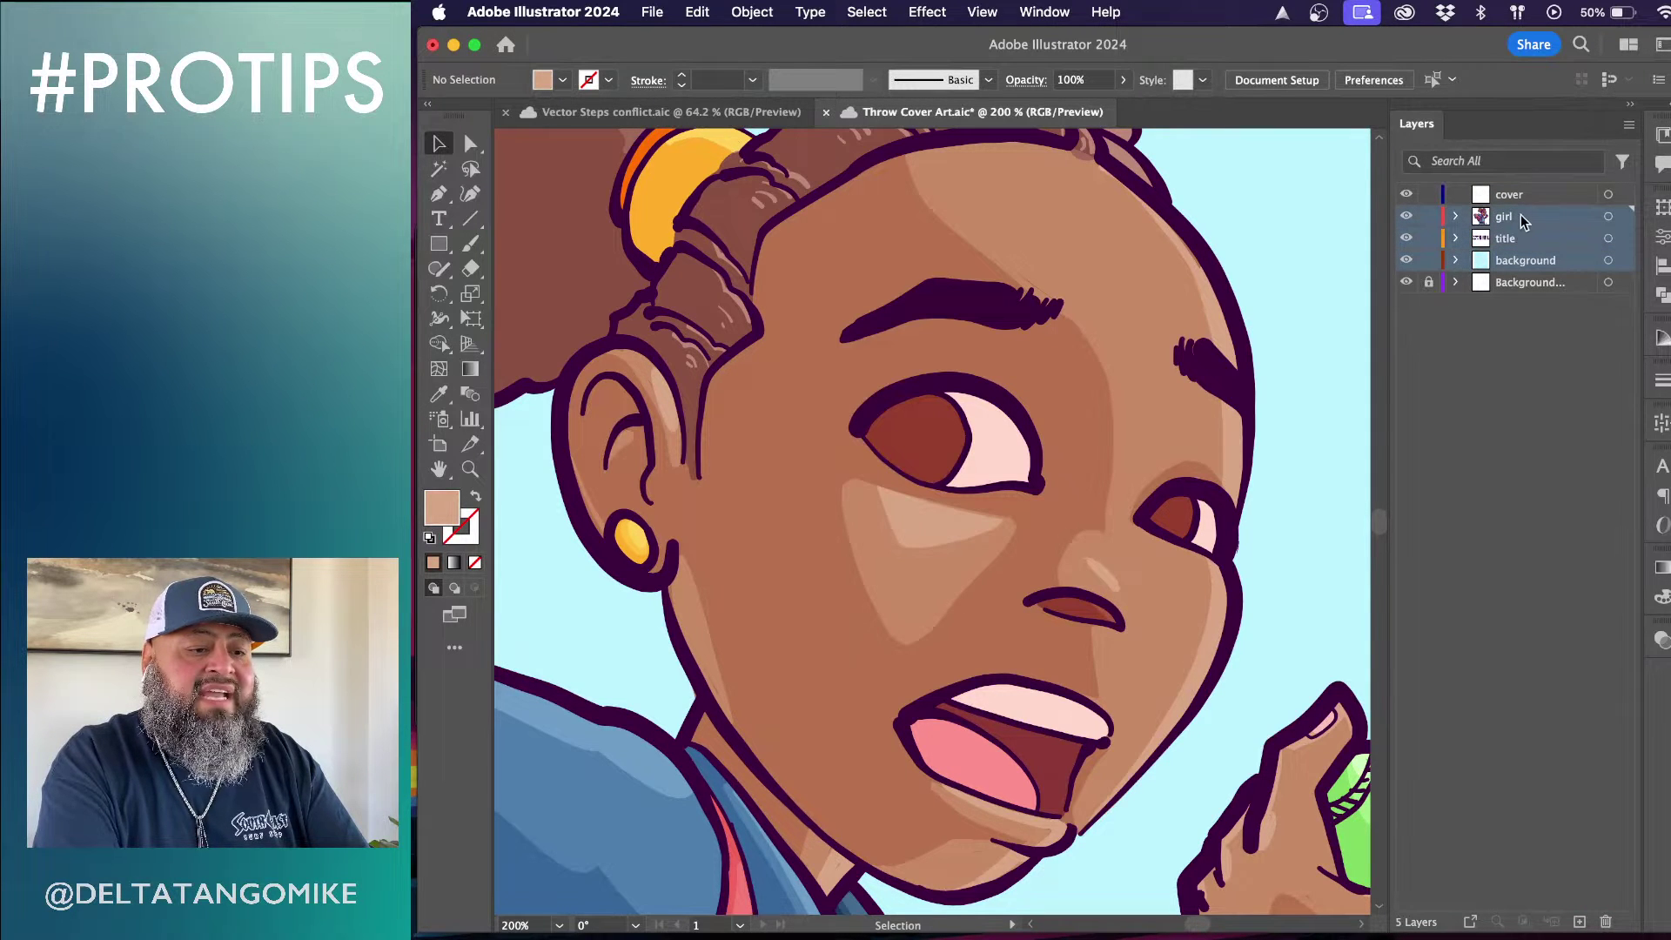
pyautogui.keyDown('shift'); pyautogui.click(1526, 197); pyautogui.keyUp('shift')
pyautogui.moveTo(1528, 197); pyautogui.dragTo(1528, 194)
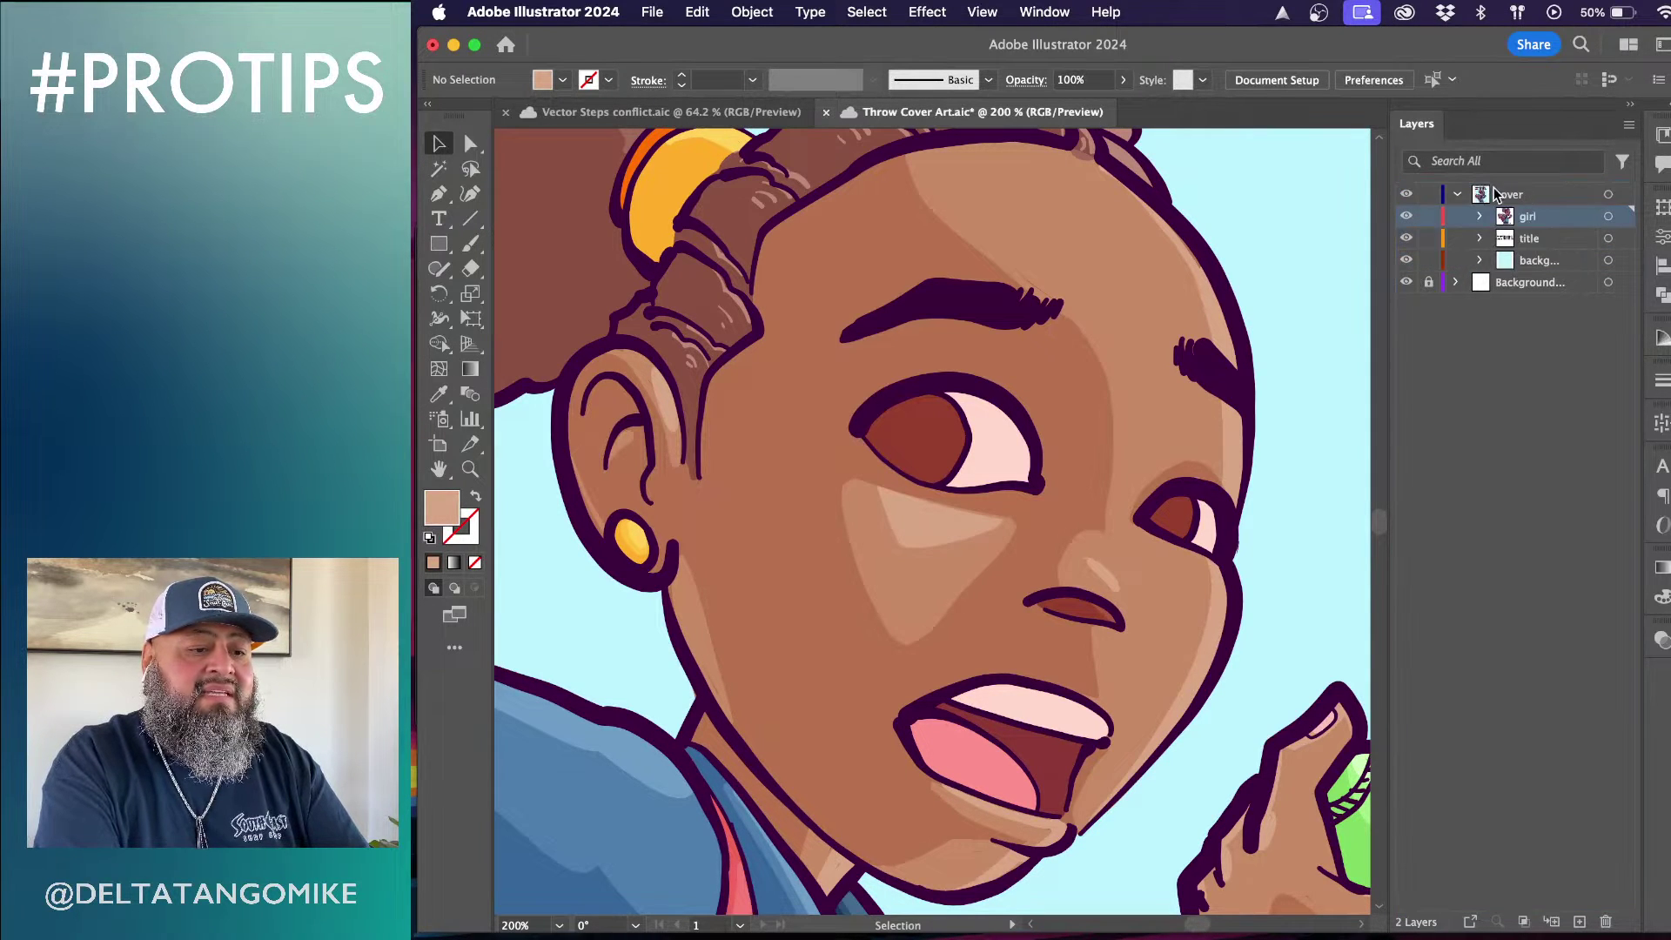
pyautogui.click(1458, 195)
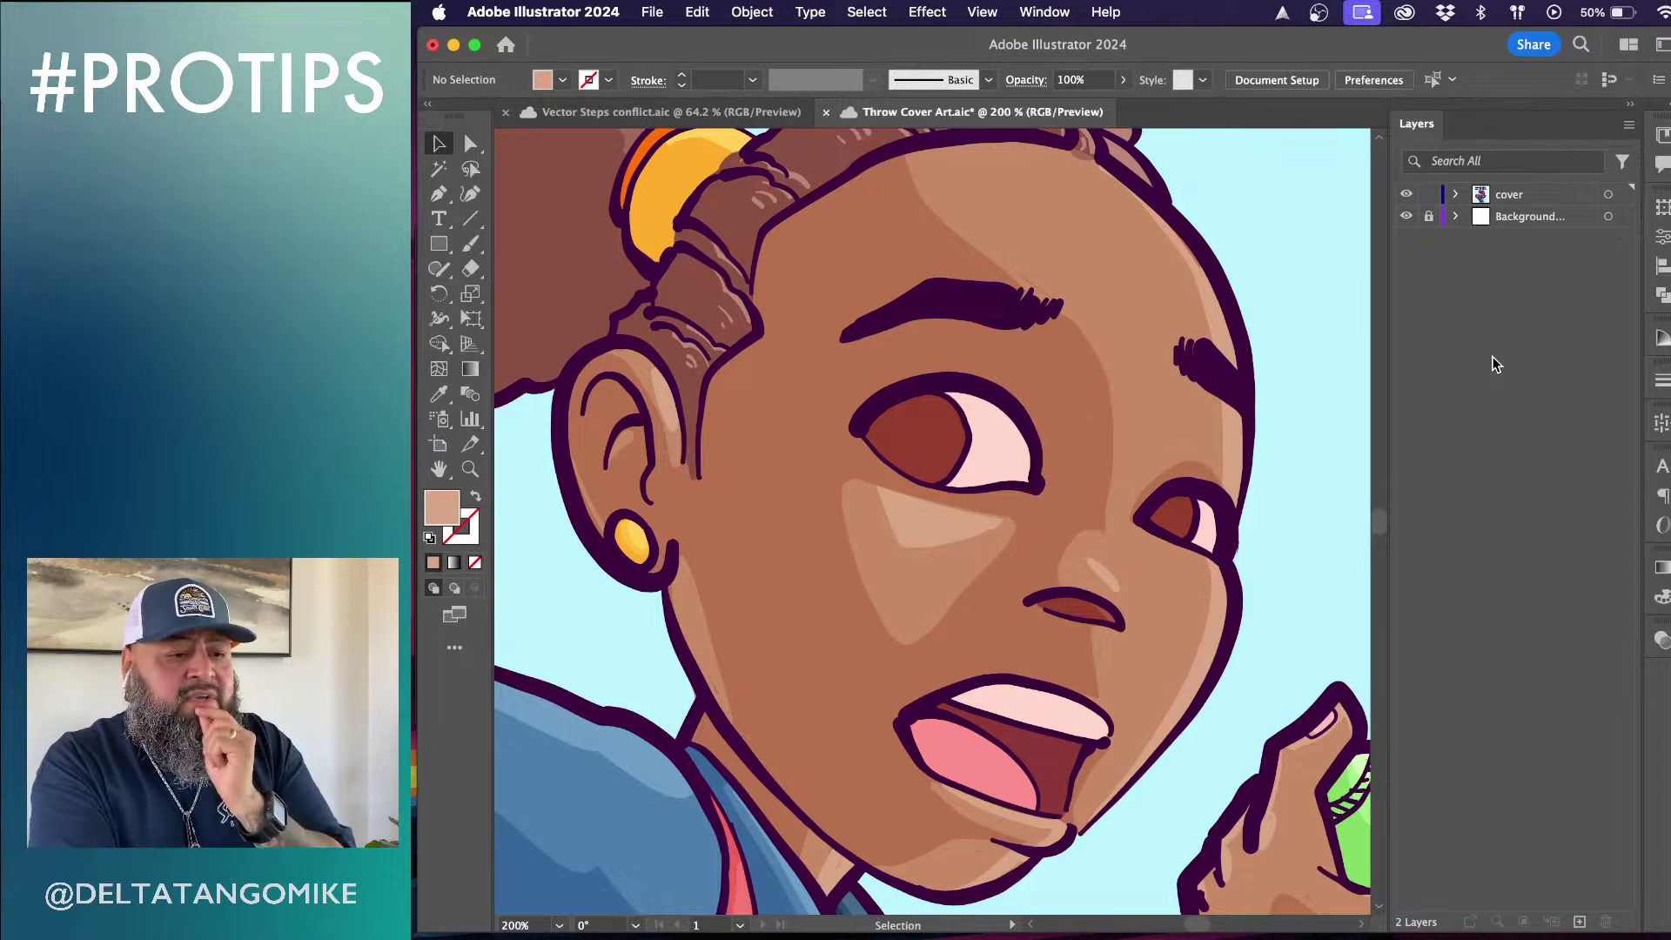
# Save the Throw Cover Art document with its reorganized layers
pyautogui.press('a')
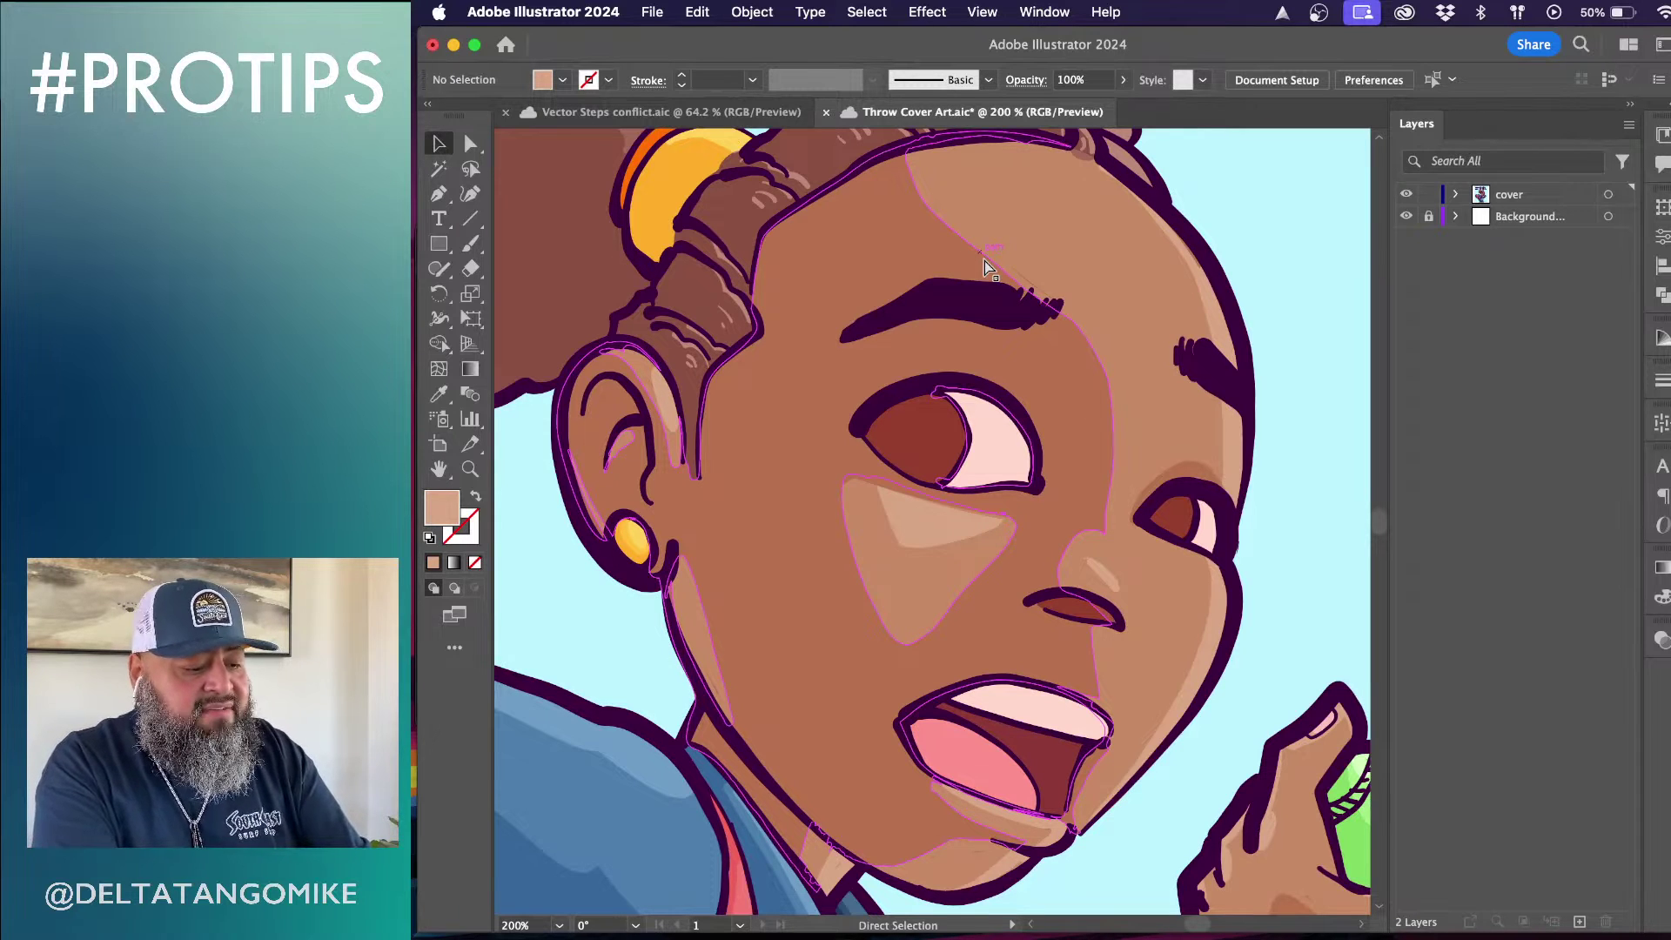
pyautogui.press('super+s')
pyautogui.press('v')
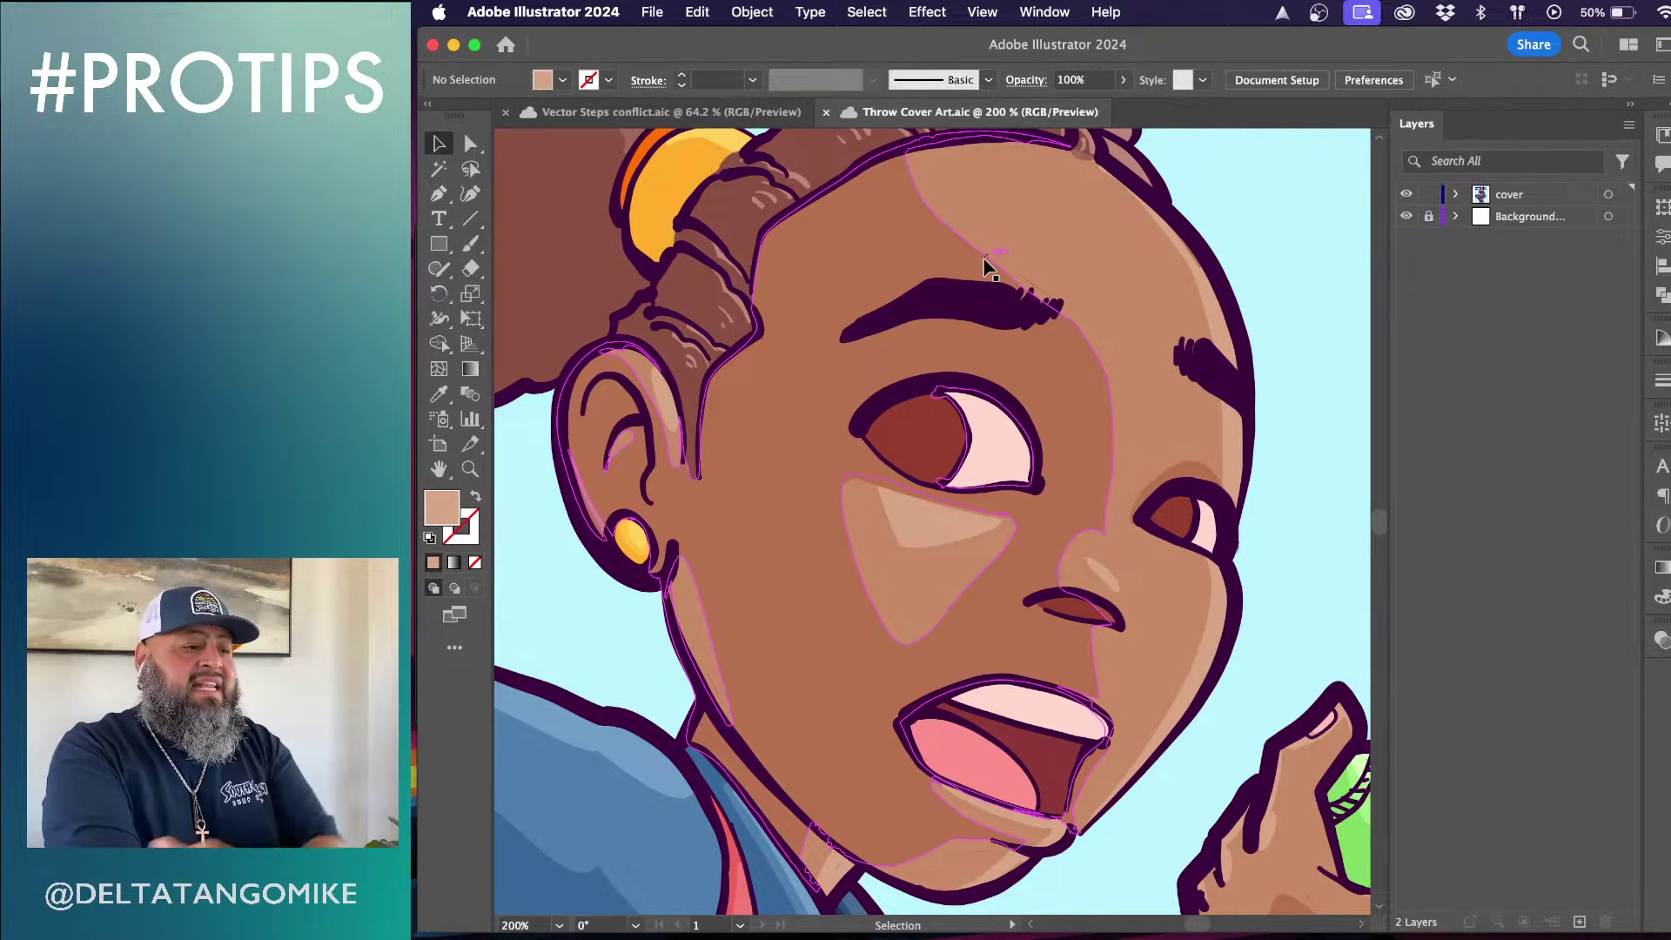
# Switch to Chrome and show the contents of the shared Pro Tip Vector Art Workflow folder on Dropbox
pyautogui.press('super+Tab')
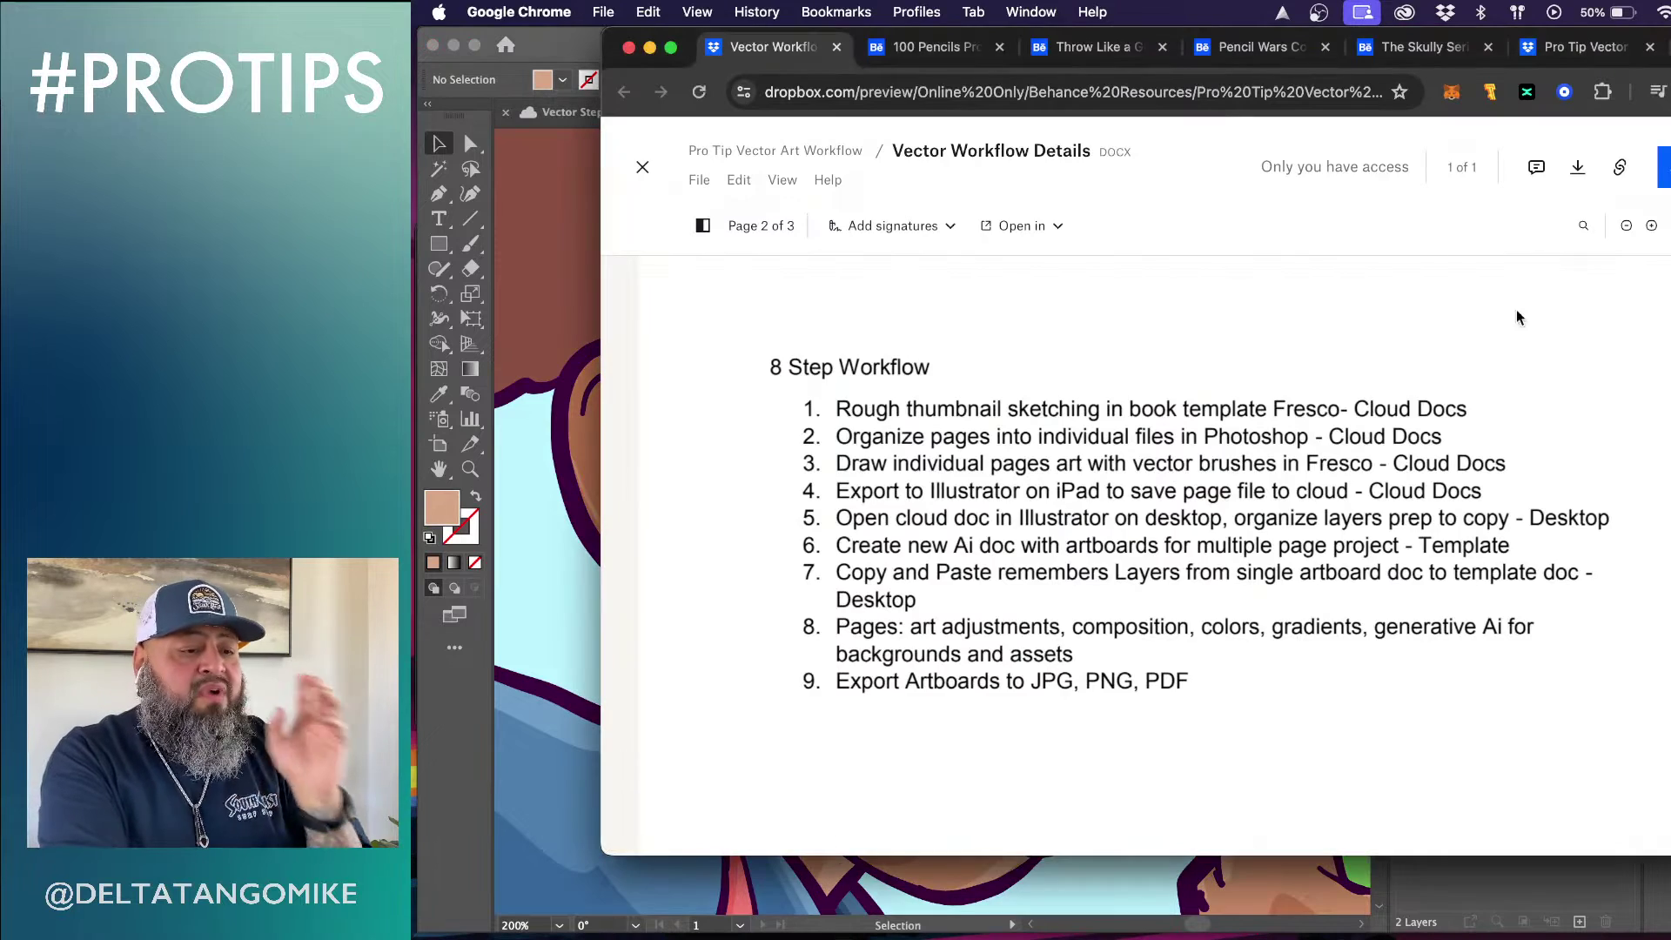
pyautogui.click(1551, 50)
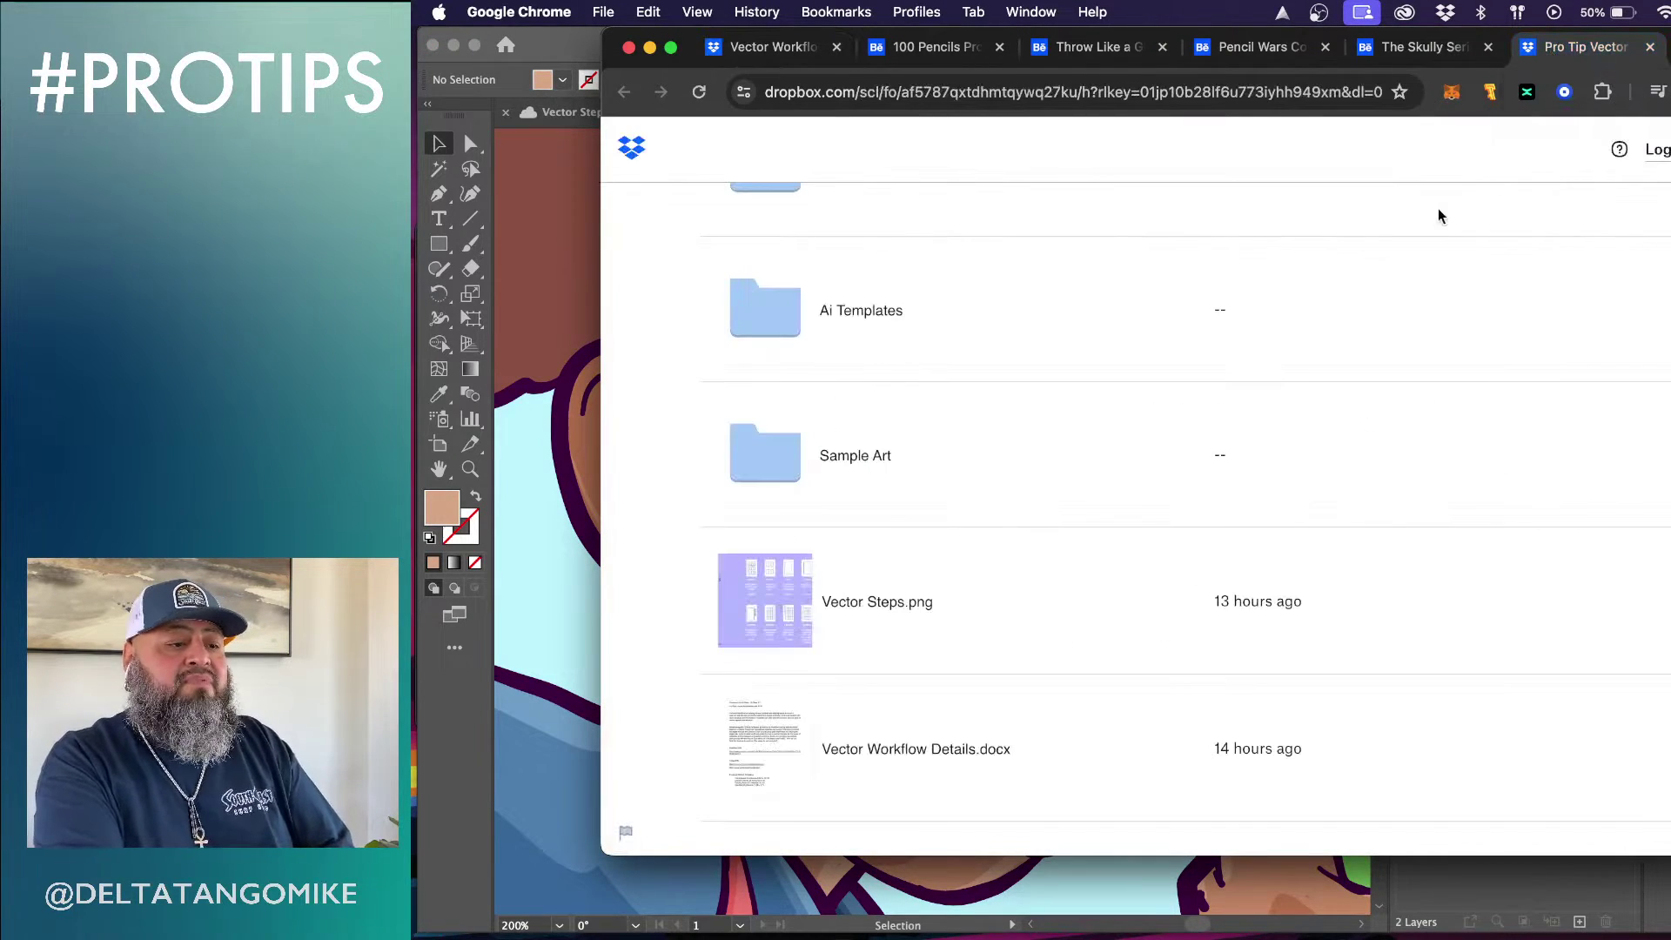
pyautogui.scroll(5, 1414, 453)
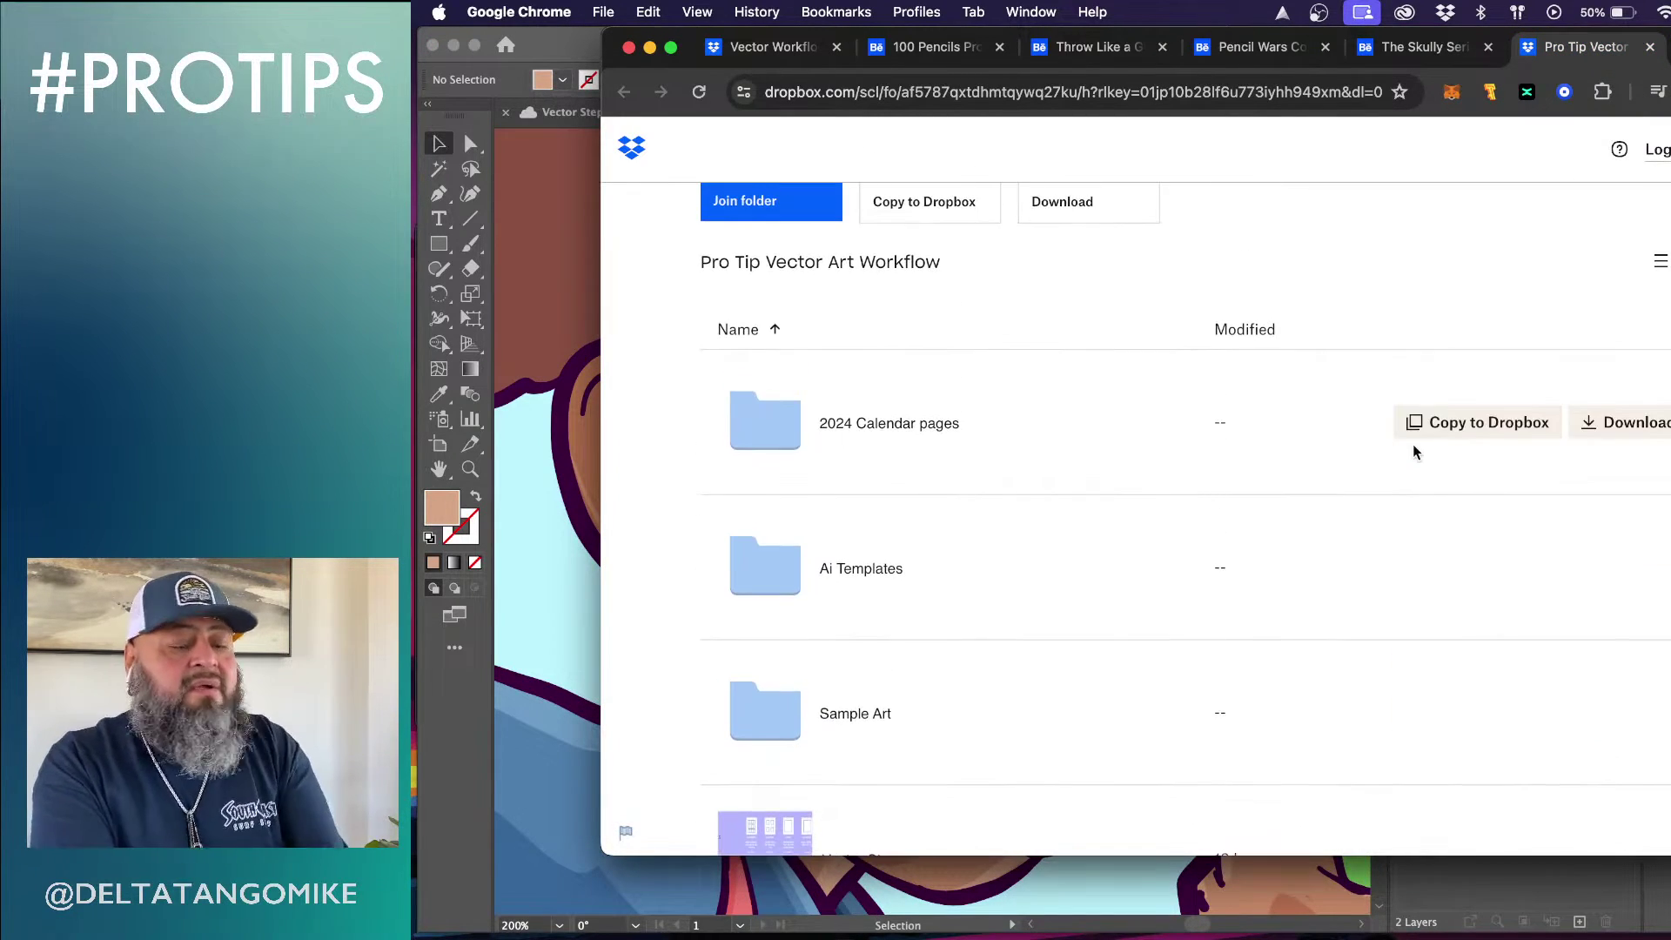
pyautogui.scroll(-2, 1413, 448)
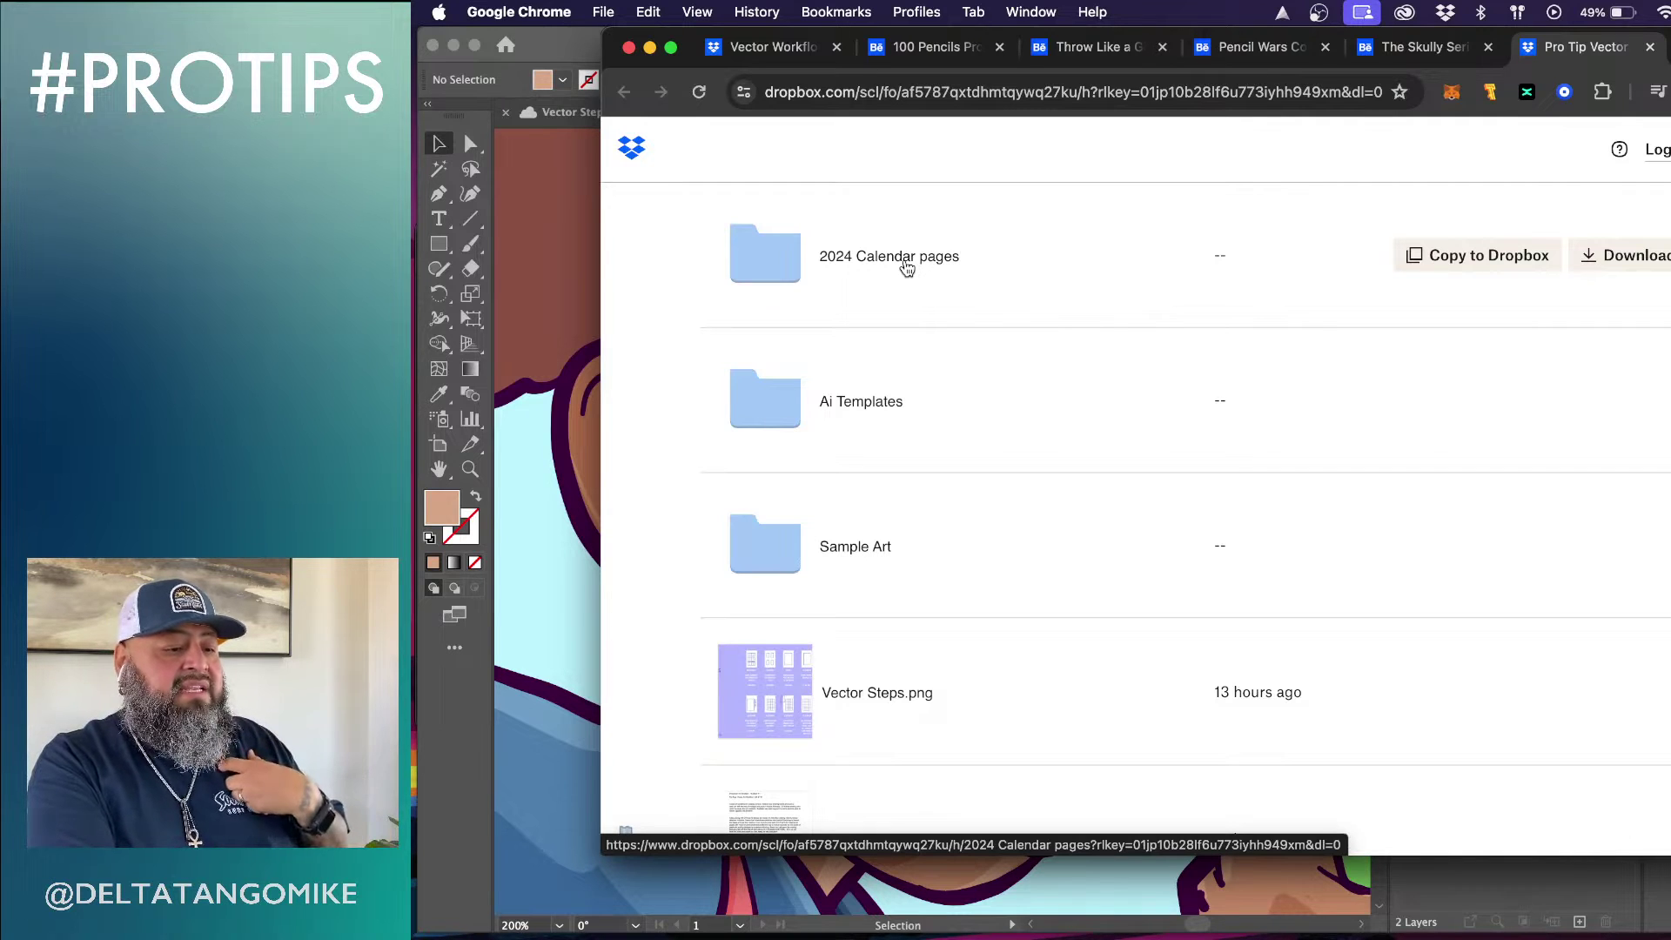
# Open the Sample Art folder and look through its calendar, children's book, coloring book and comic thumbnails
pyautogui.click(854, 551)
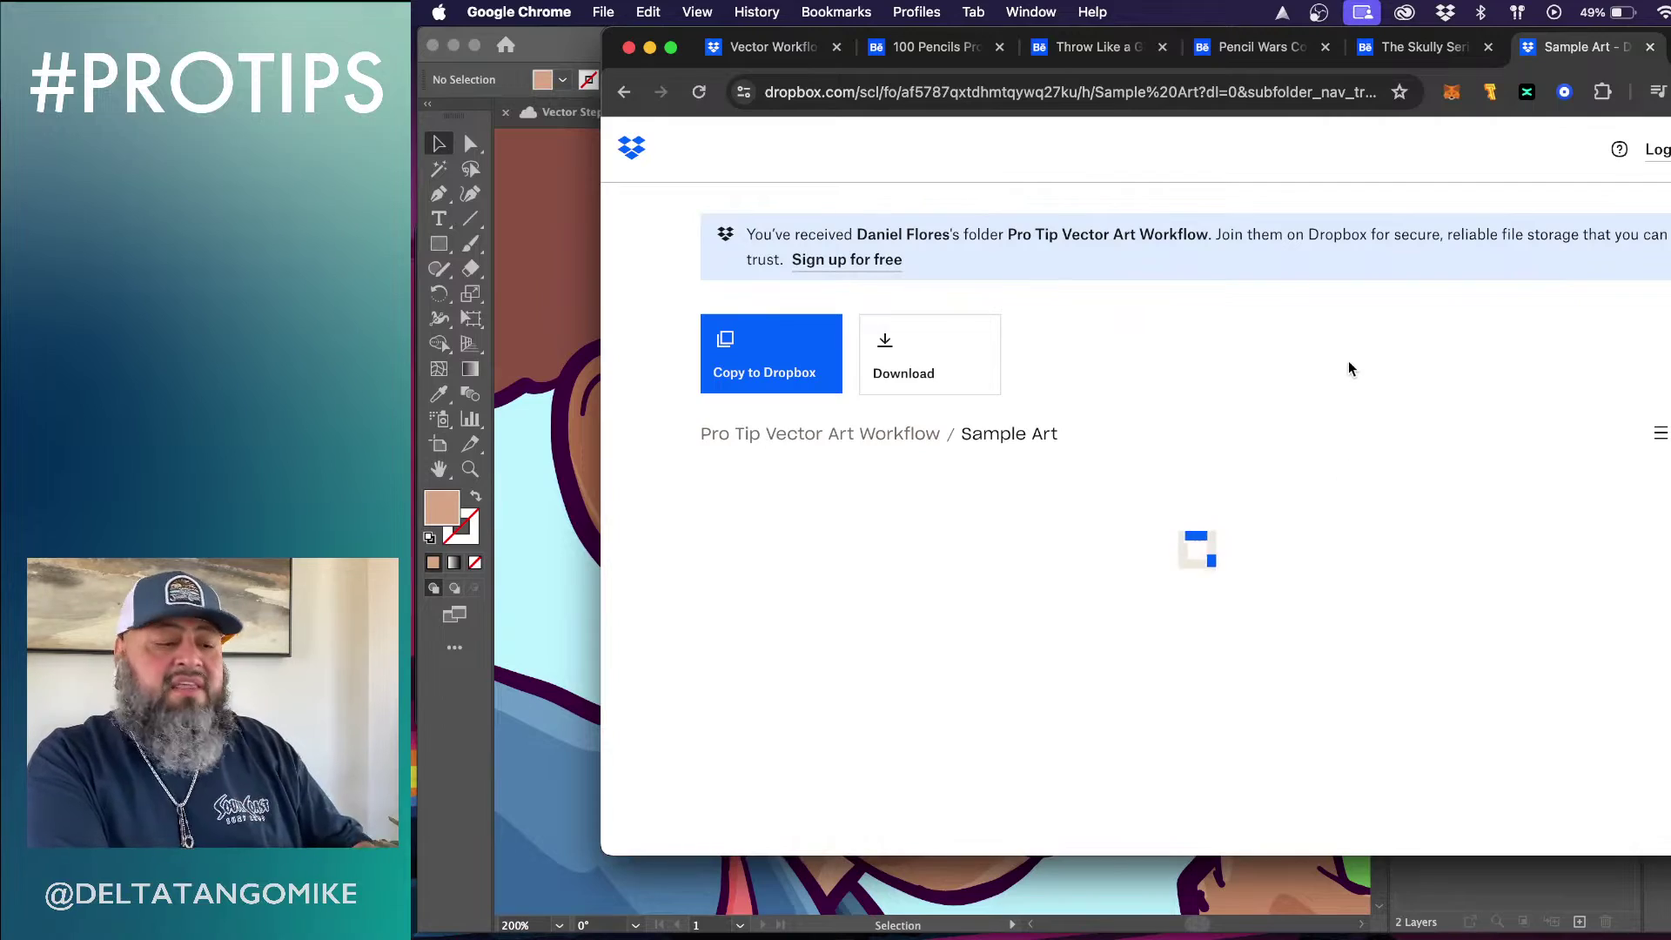
pyautogui.scroll(-5, 1350, 368)
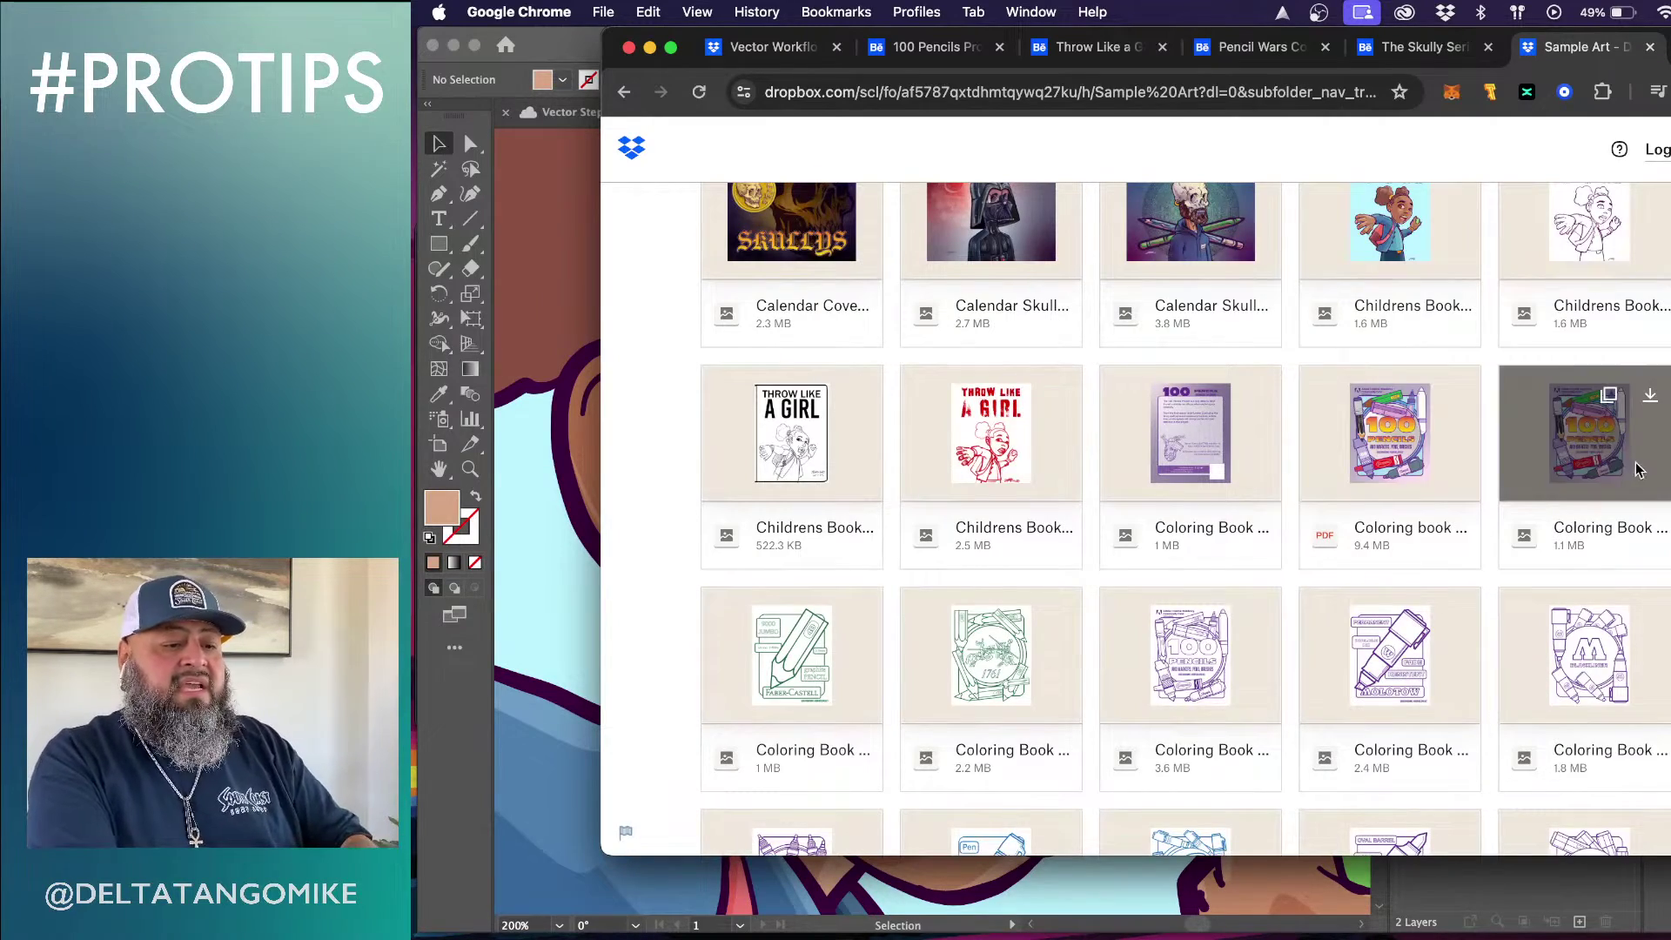
pyautogui.scroll(5, 1184, 522)
pyautogui.scroll(-10, 1184, 523)
pyautogui.scroll(-4, 1184, 522)
pyautogui.scroll(7, 1184, 522)
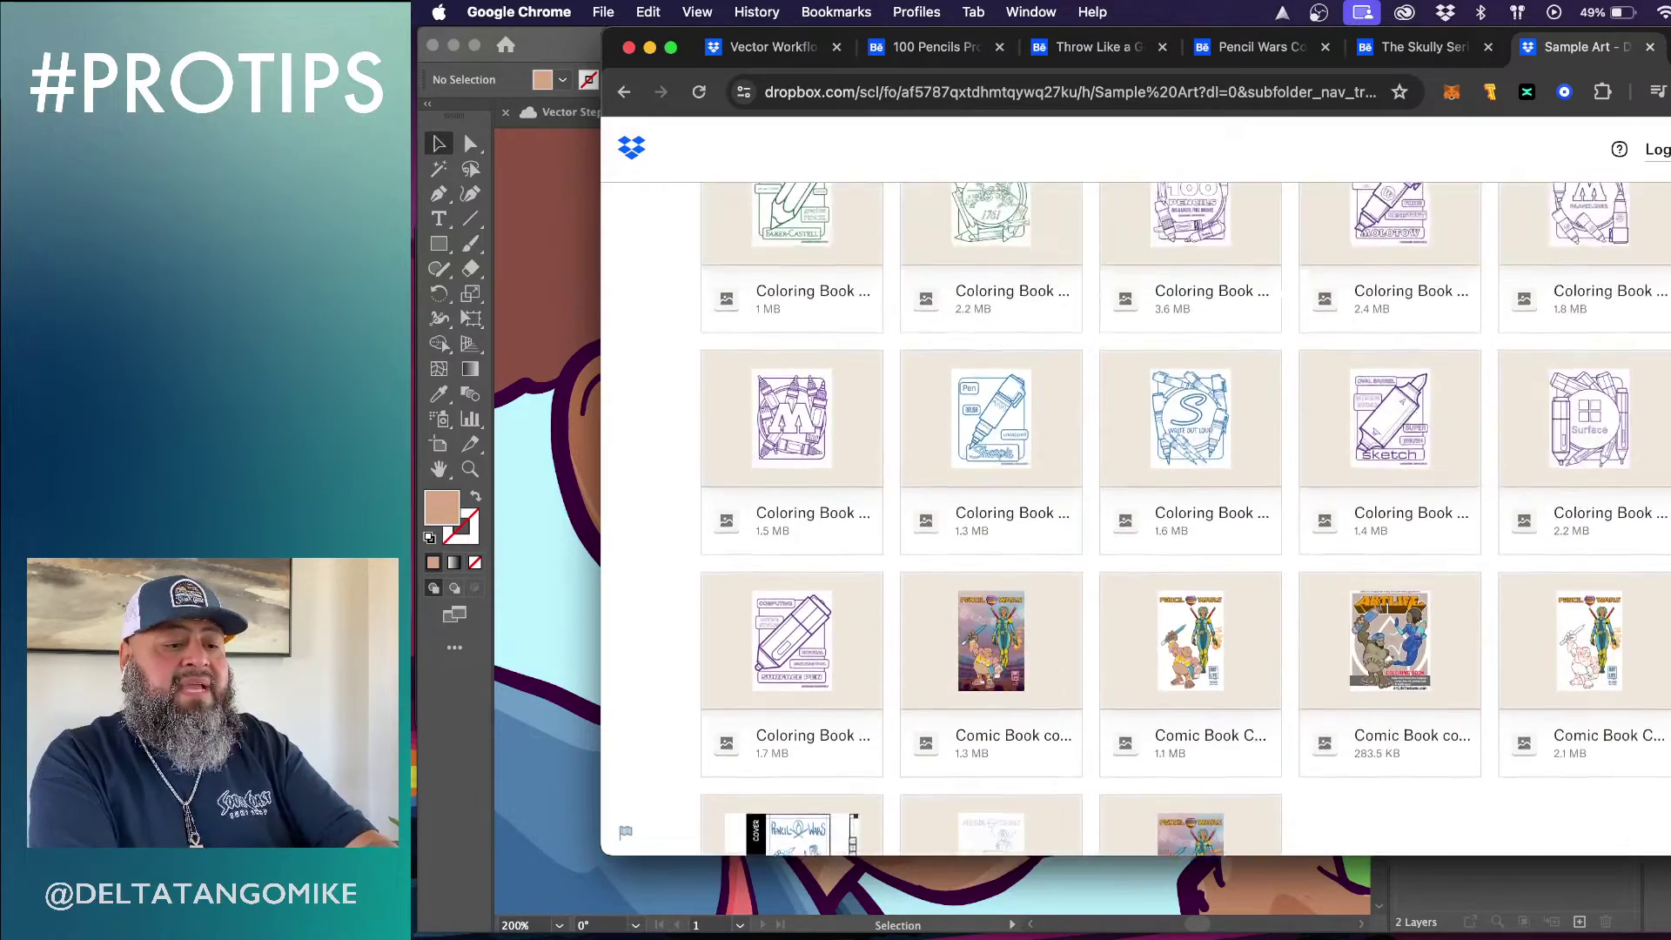
pyautogui.scroll(4, 1184, 522)
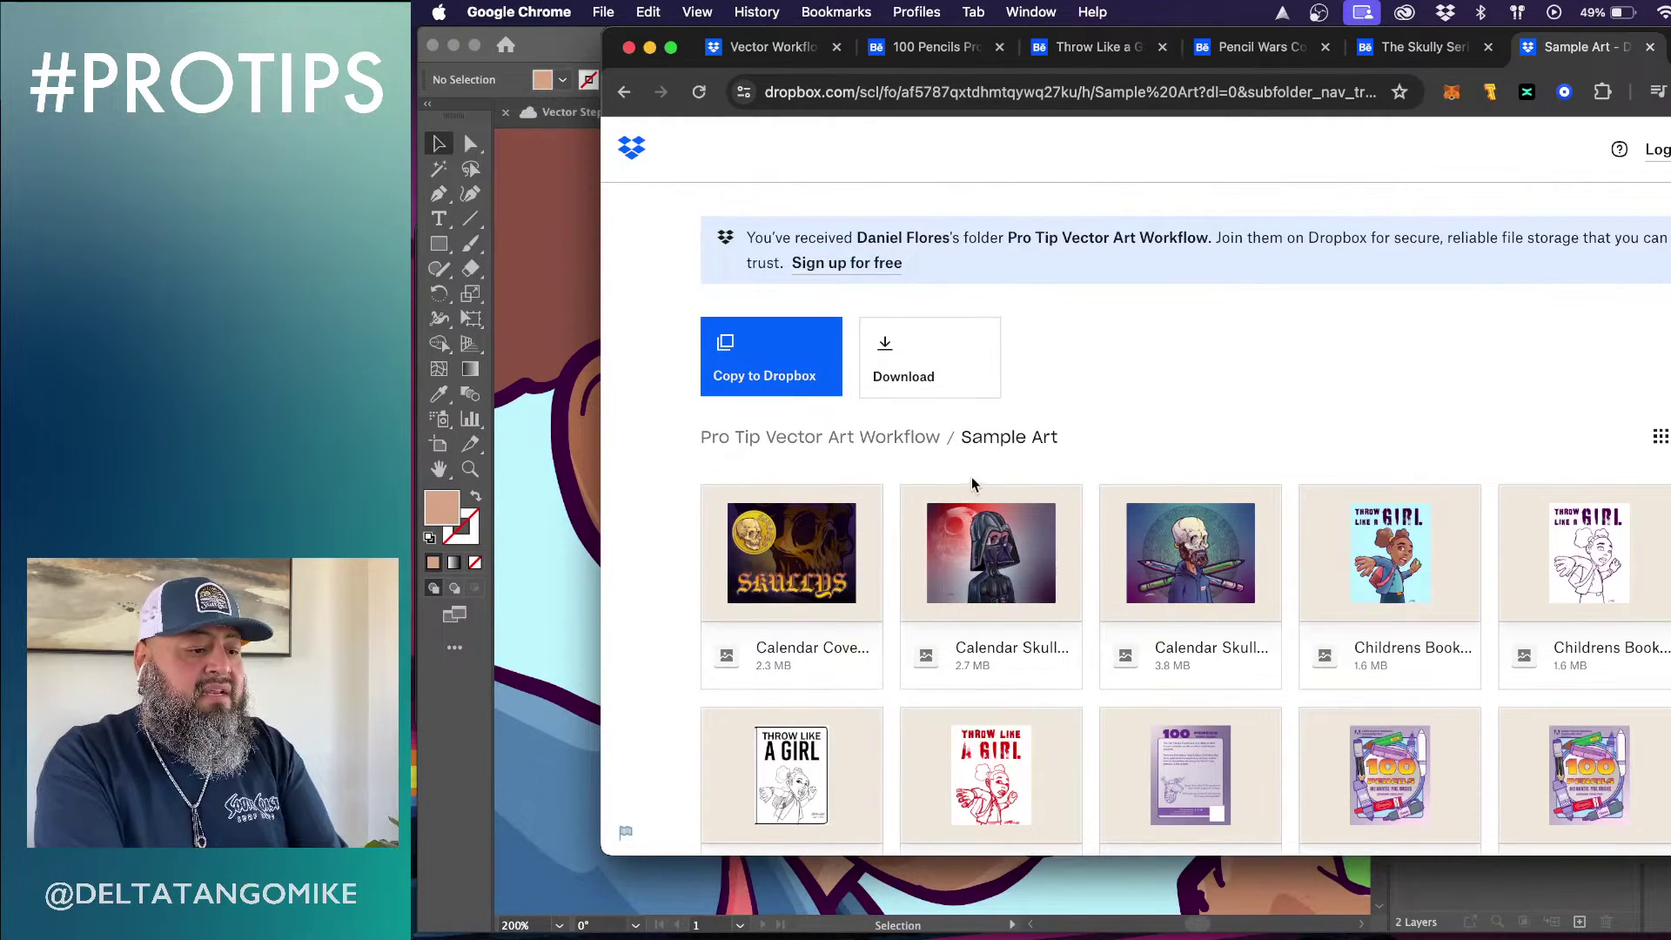
# Return to the Pro Tip Vector Art Workflow folder, open Ai Templates and look through its template files
pyautogui.click(904, 440)
pyautogui.scroll(-5, 1369, 421)
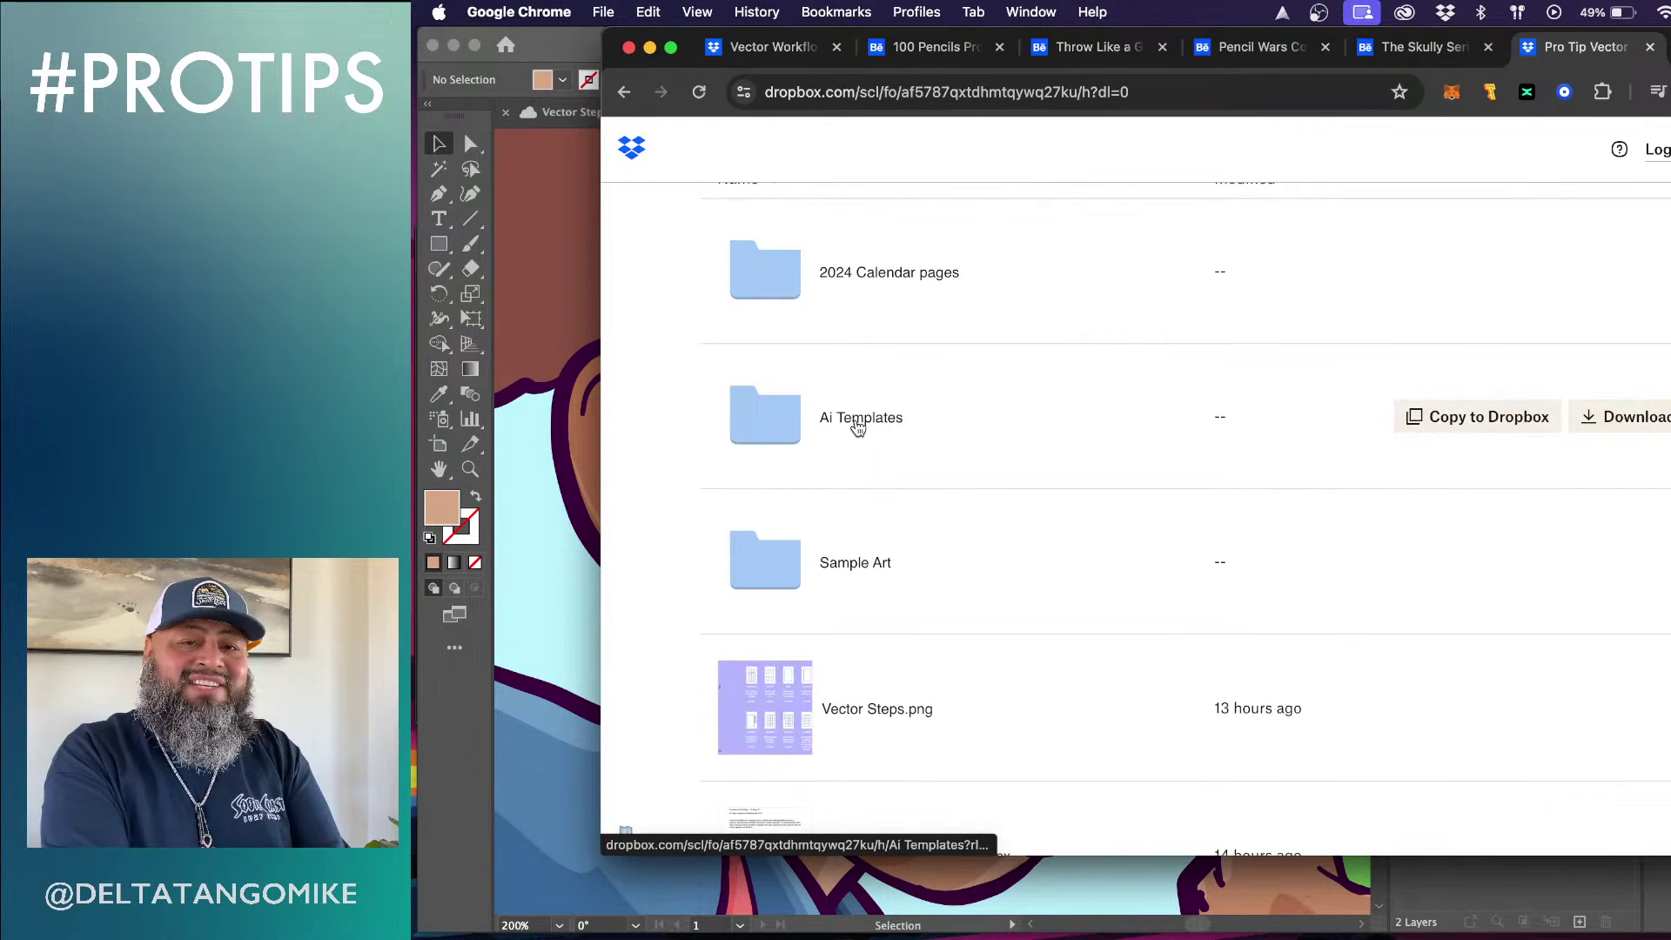
pyautogui.scroll(5, 857, 426)
pyautogui.scroll(-3, 1381, 431)
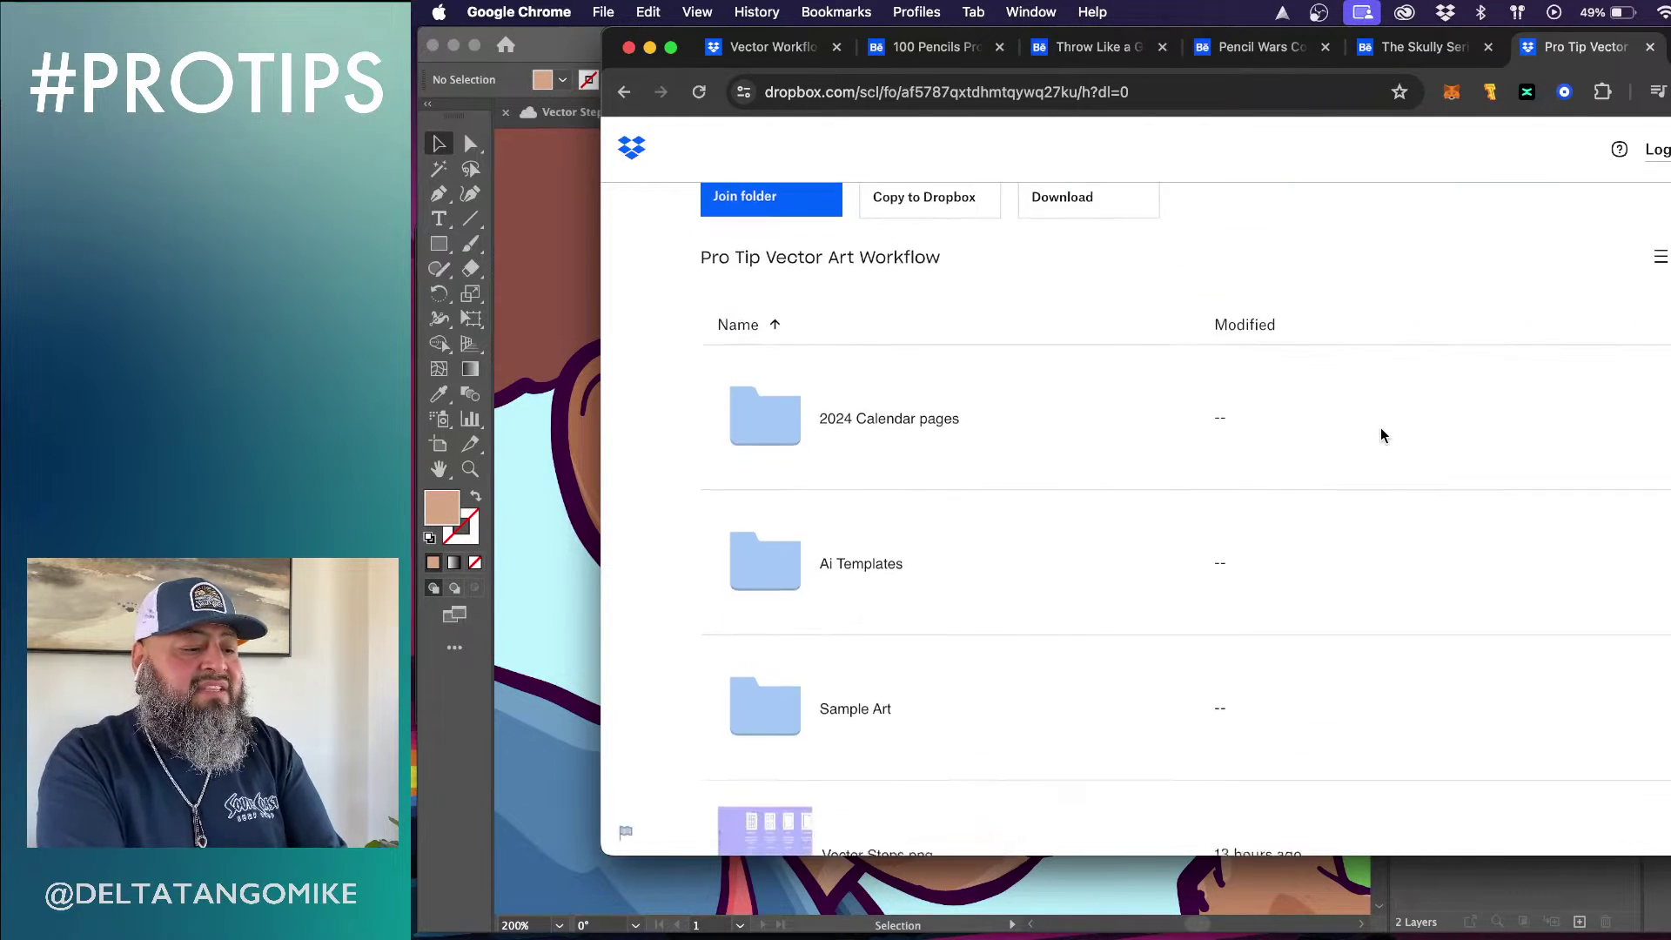
pyautogui.click(876, 563)
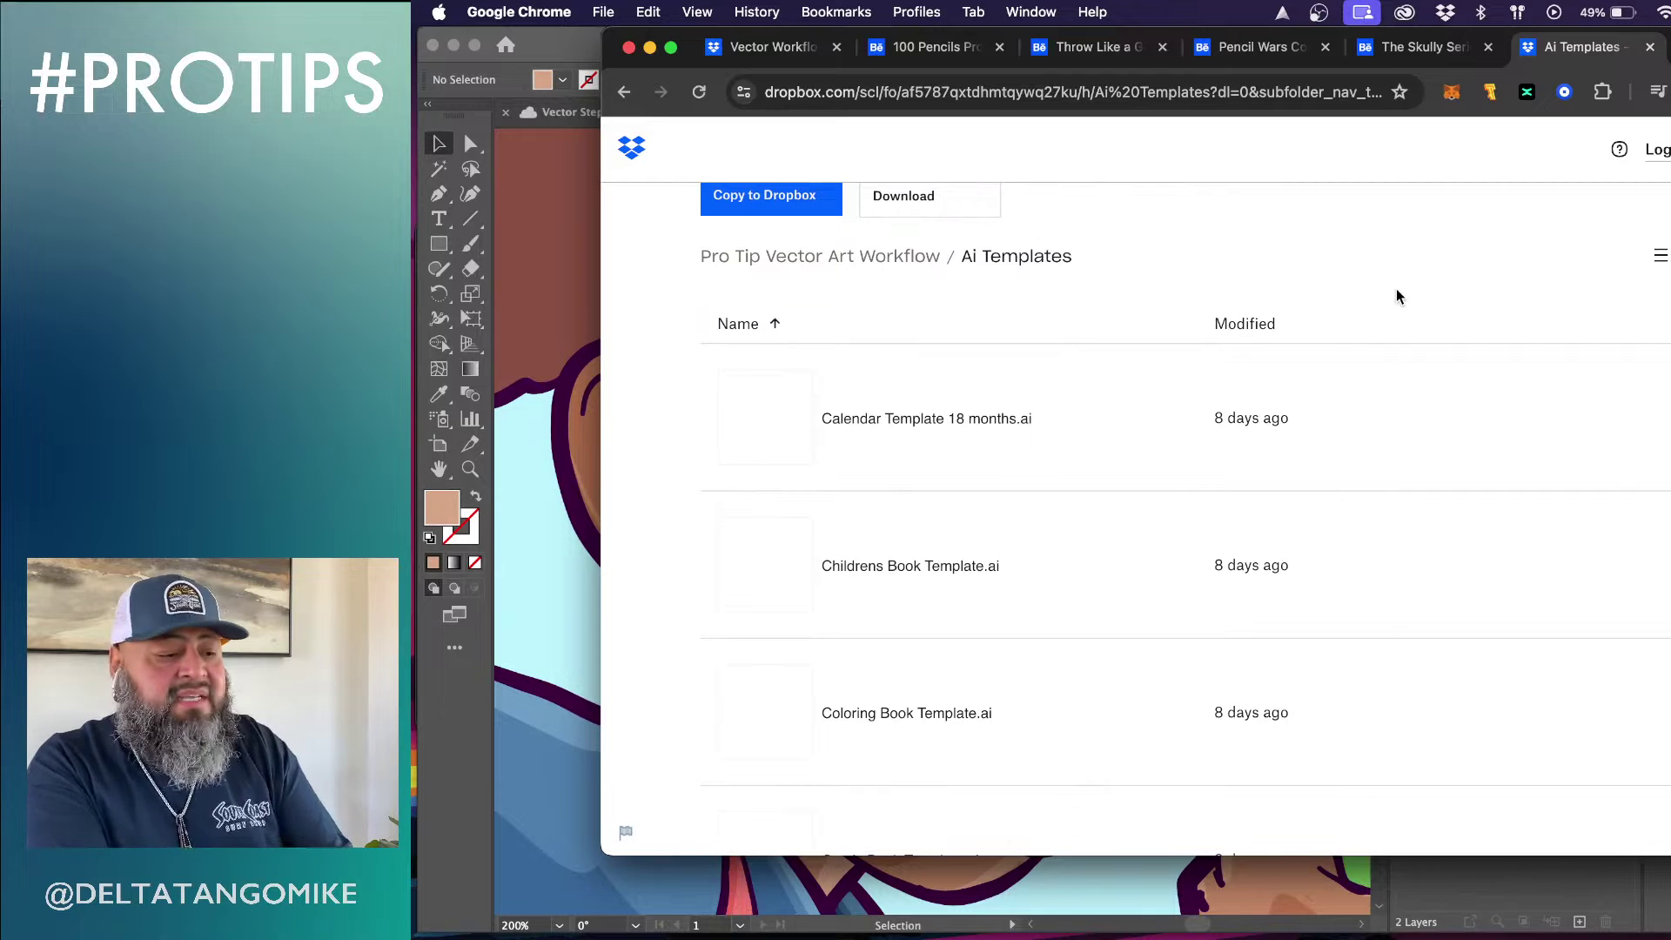
pyautogui.scroll(-2, 994, 582)
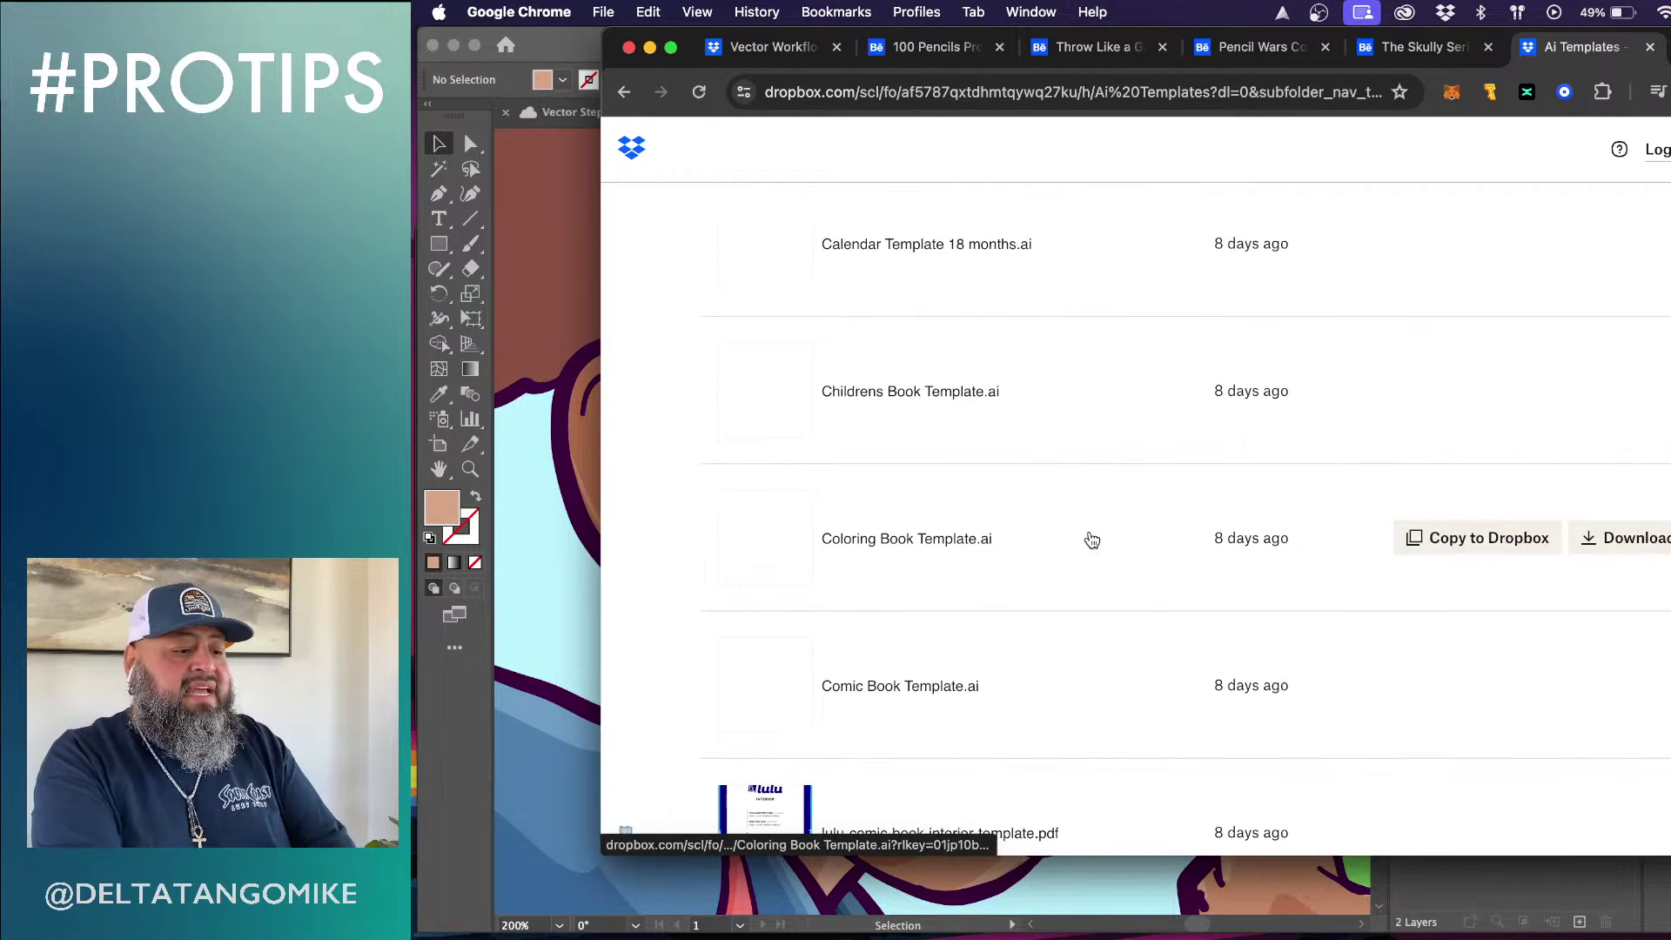
pyautogui.scroll(-1, 1089, 537)
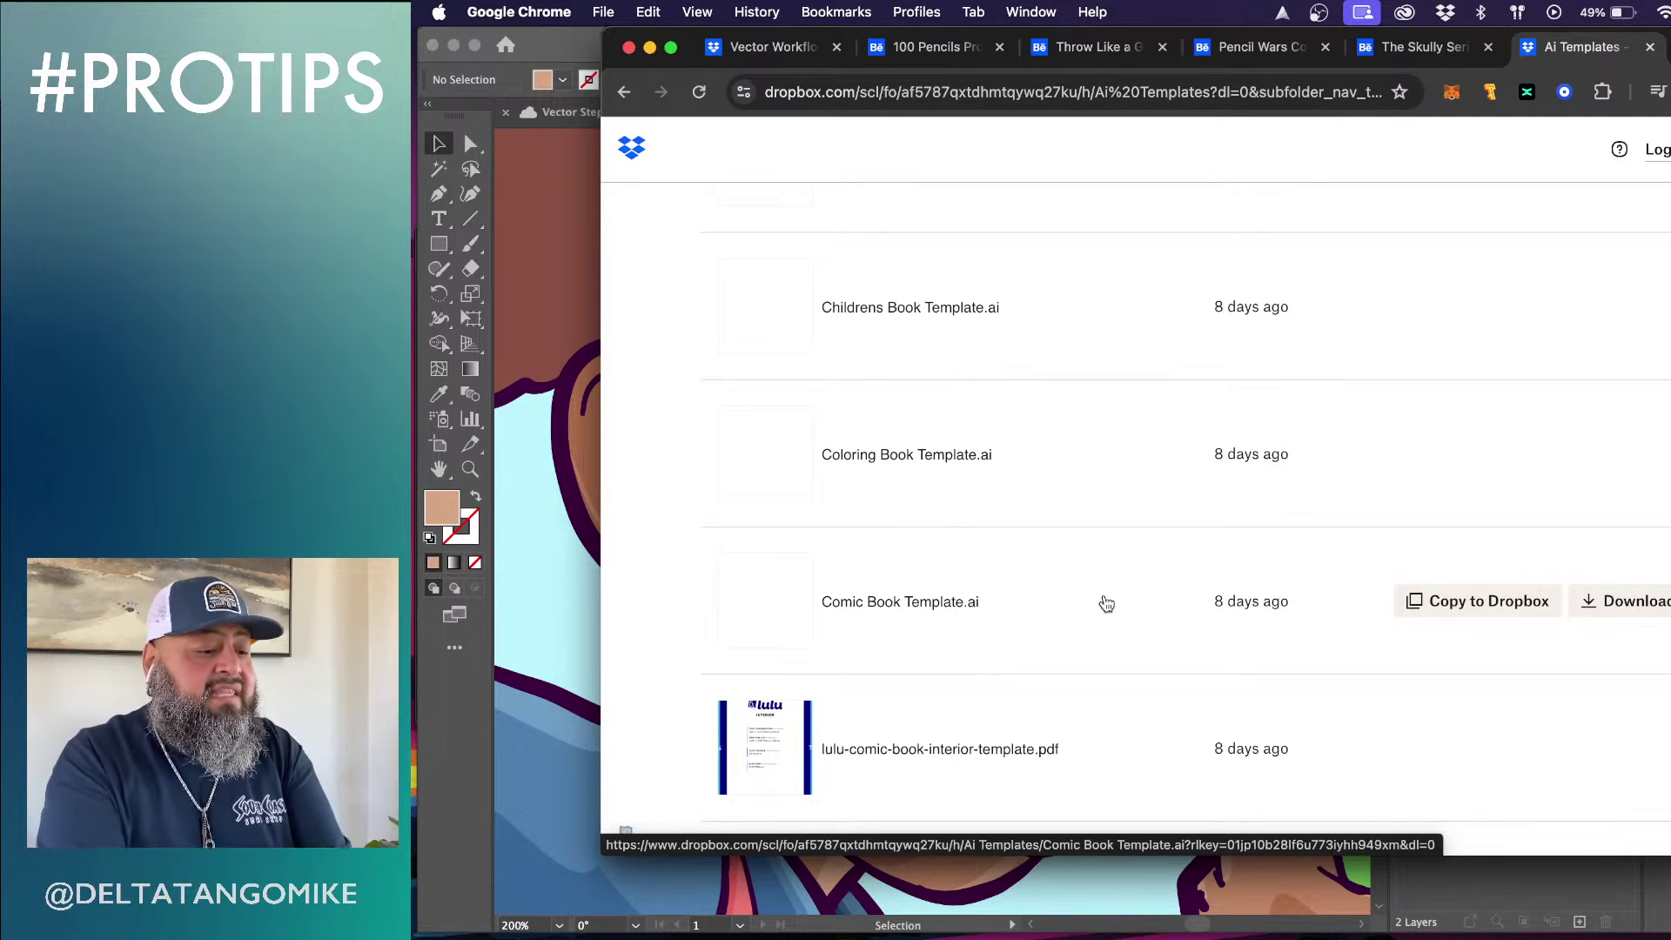
# Switch to Illustrator, show its home screen and look through the recent files
pyautogui.click(506, 48)
pyautogui.click(505, 48)
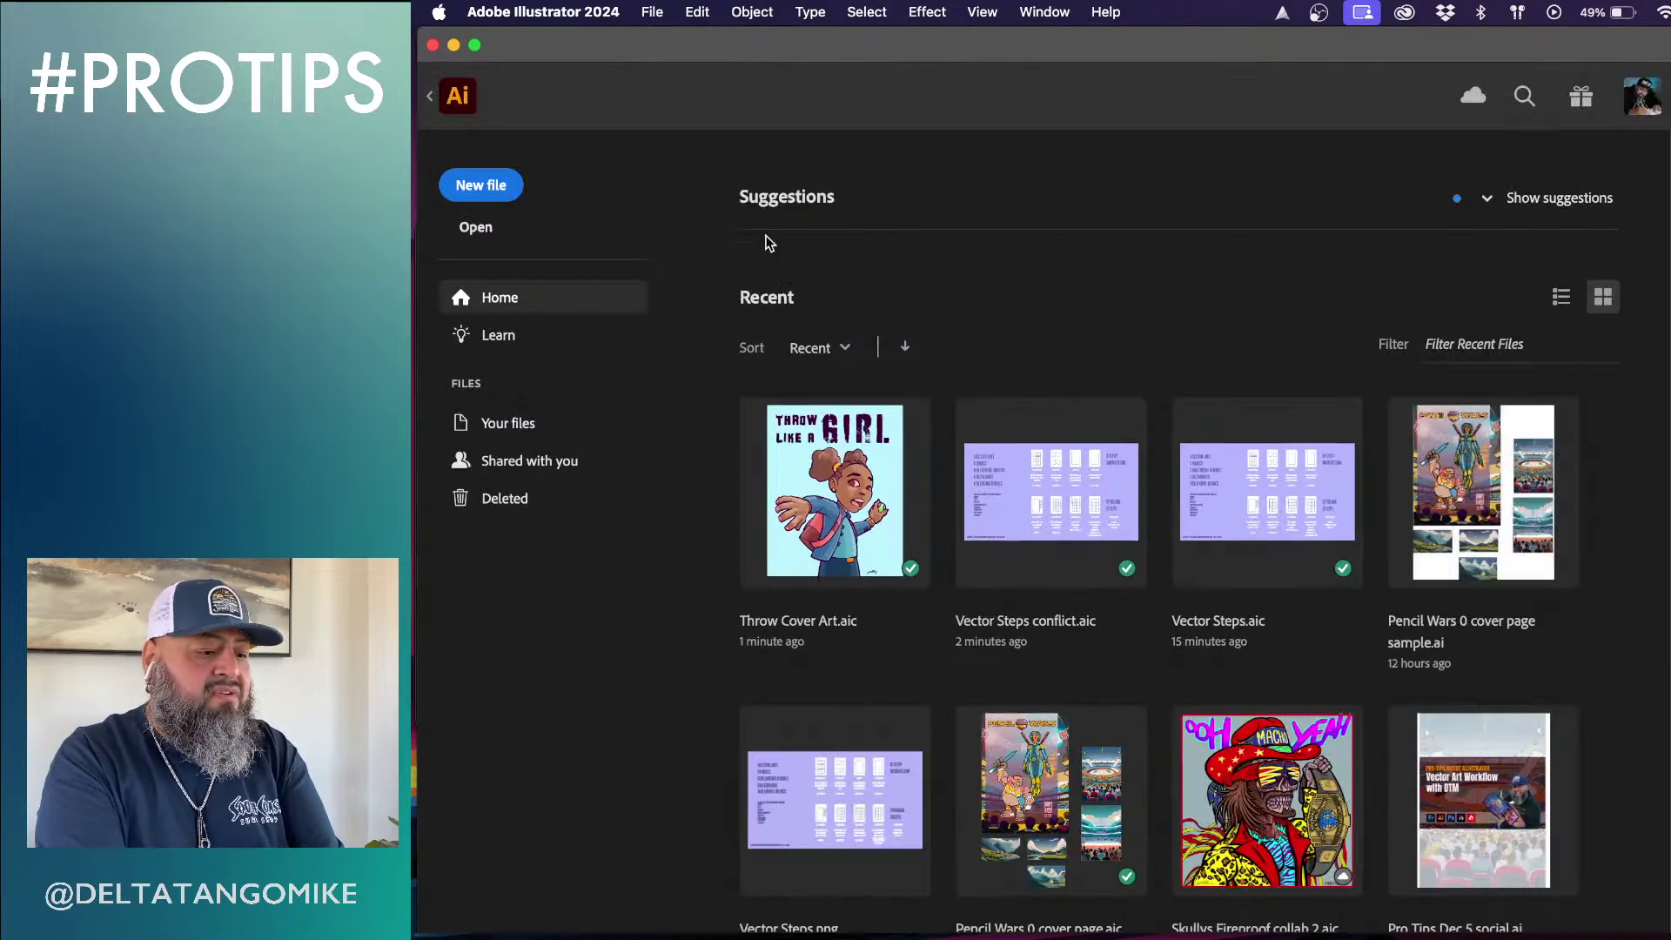
pyautogui.scroll(-10, 1303, 639)
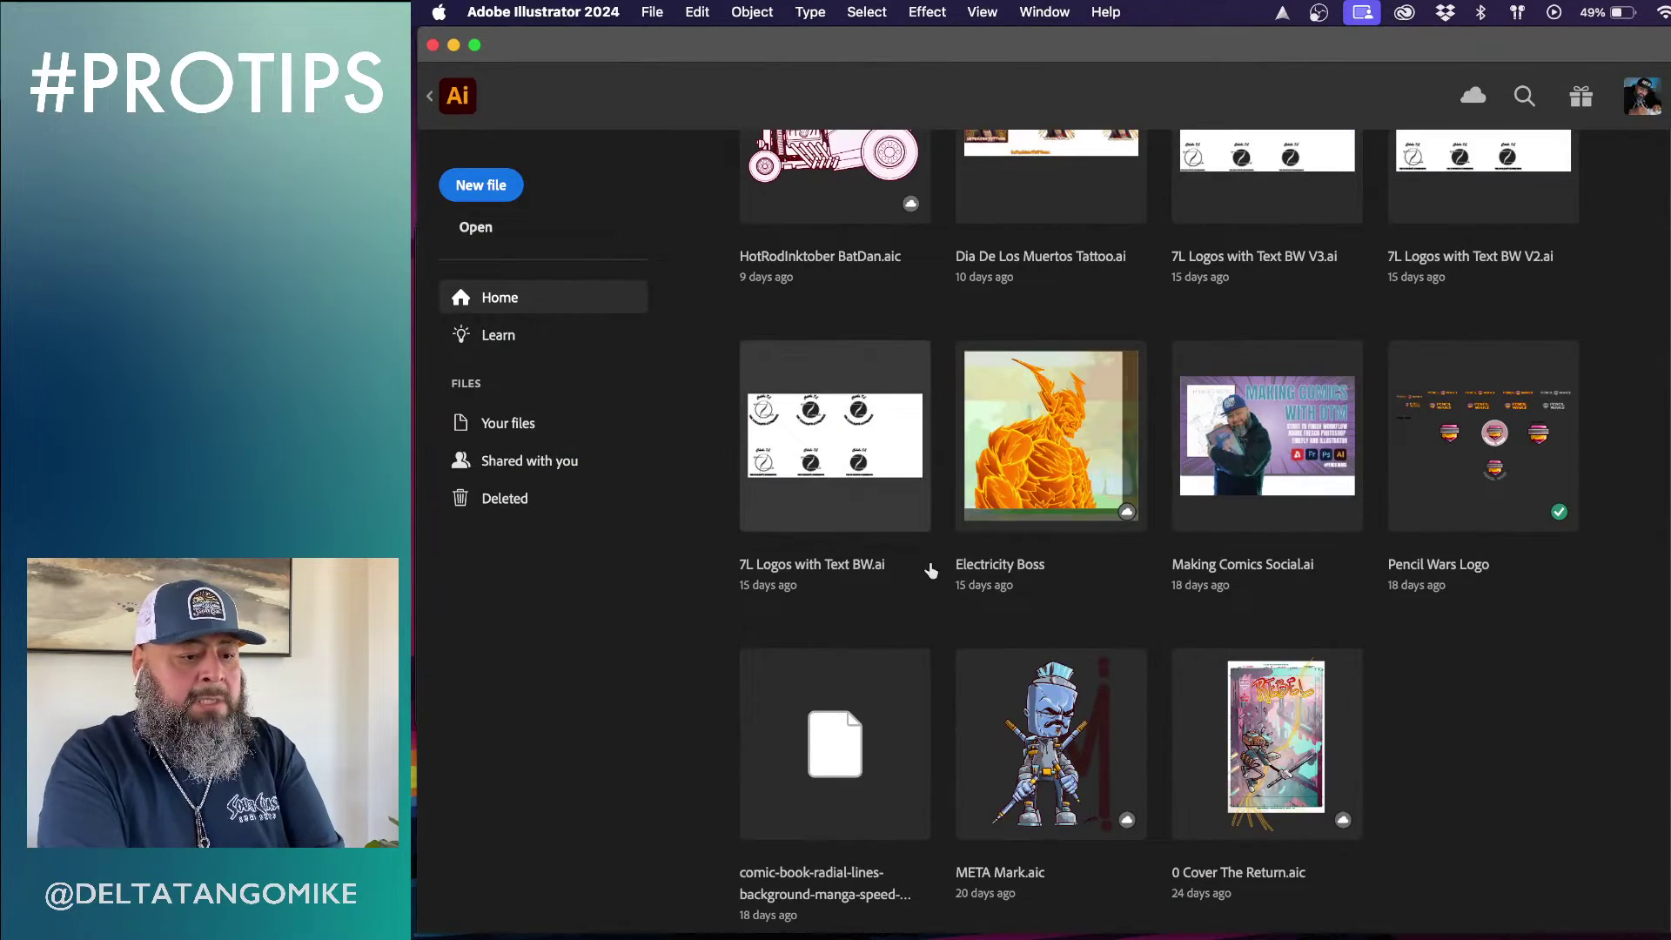
pyautogui.click(476, 228)
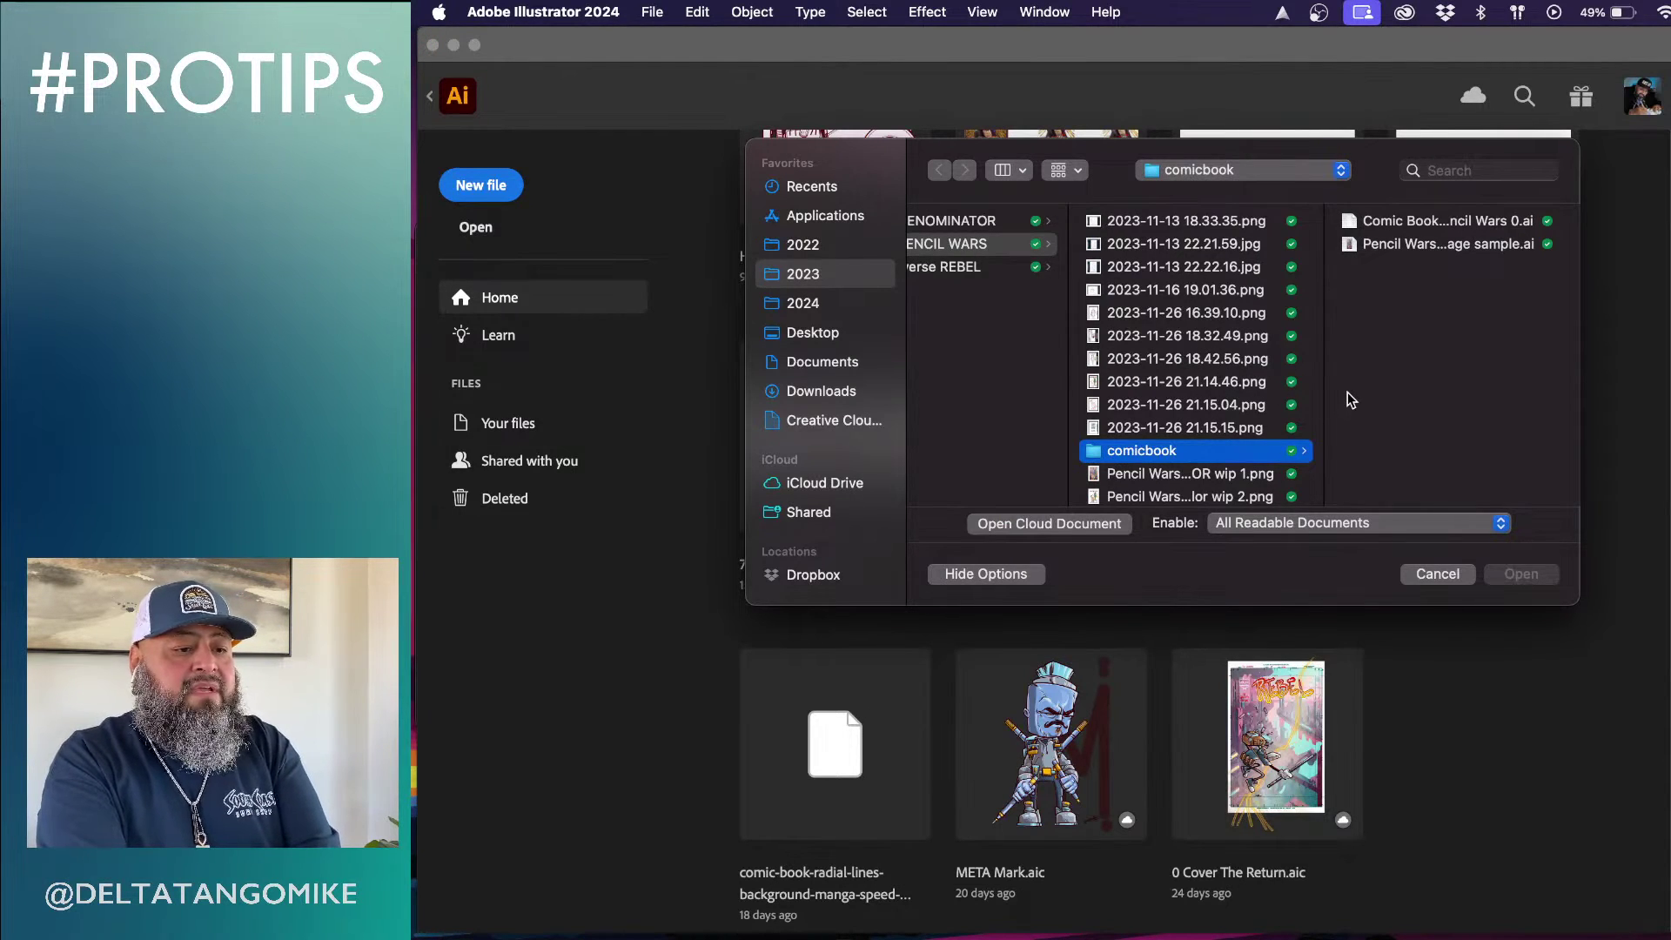
pyautogui.click(1468, 228)
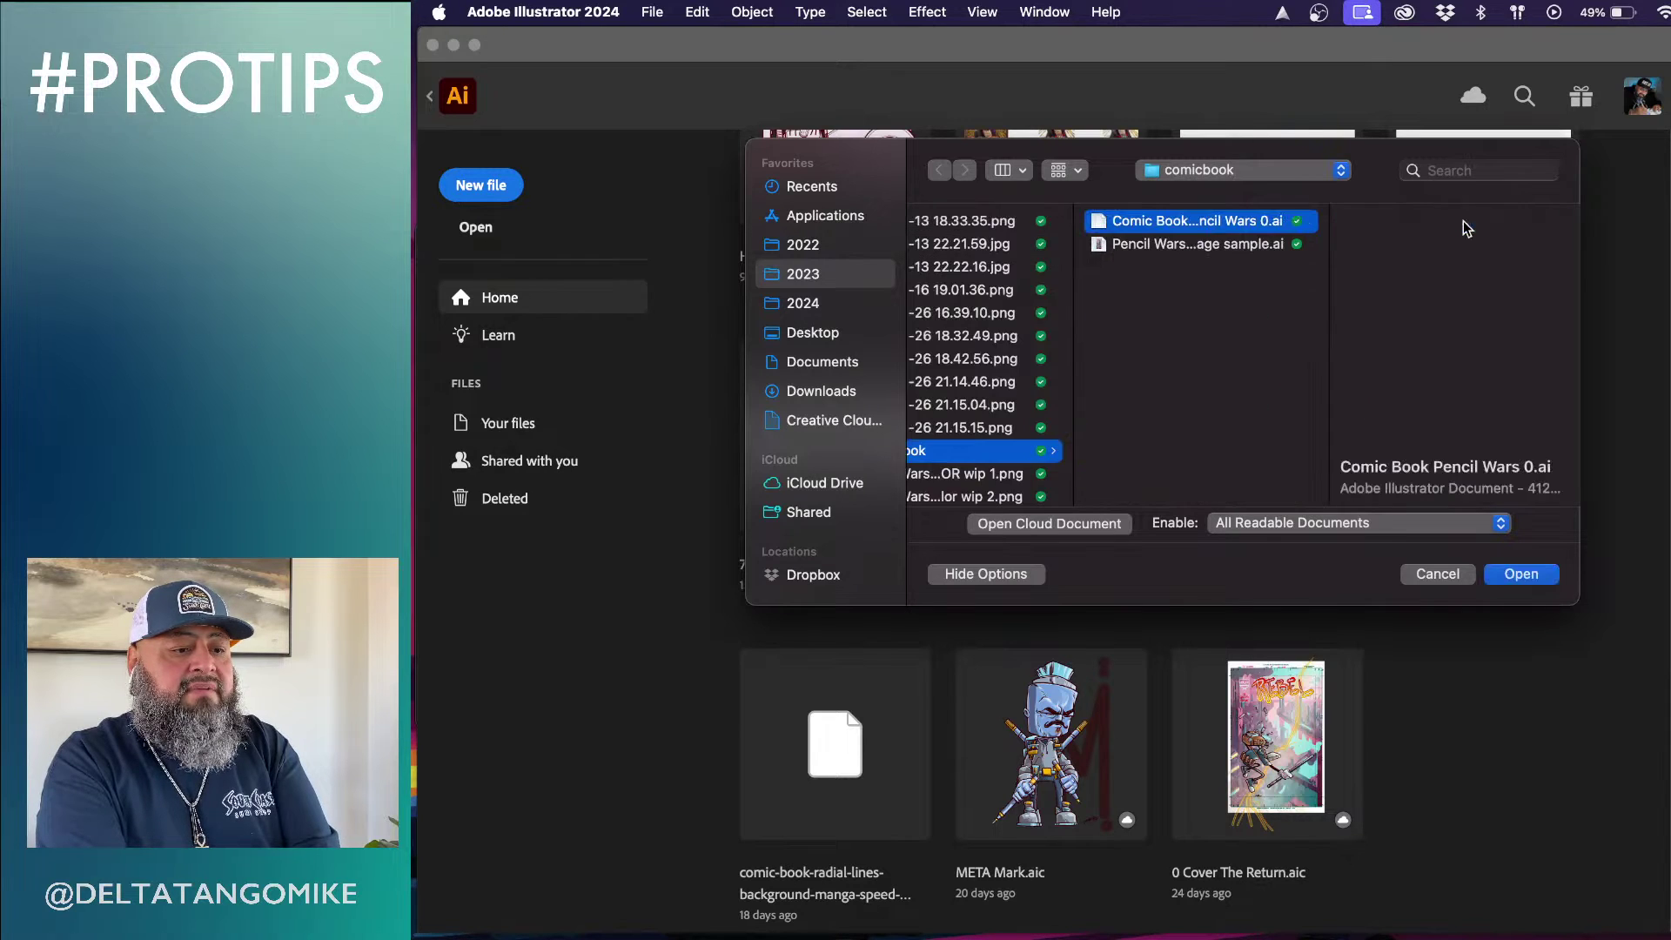
pyautogui.hscroll(-10, 1163, 371)
pyautogui.hscroll(-5, 1163, 370)
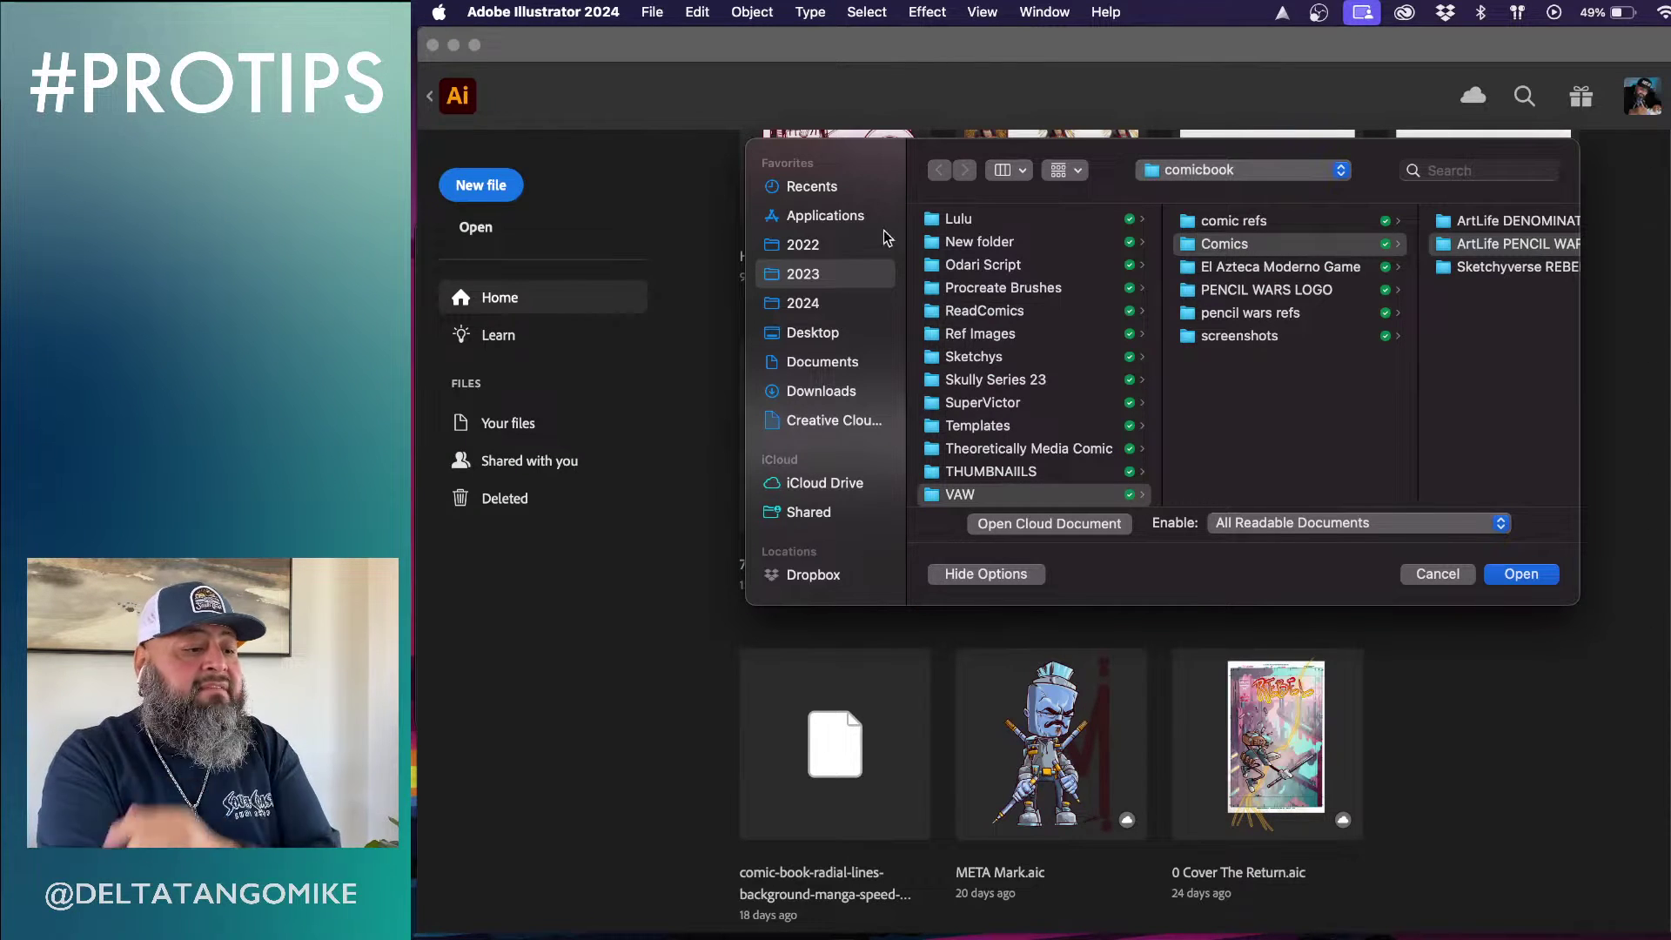
pyautogui.click(818, 247)
pyautogui.click(1064, 254)
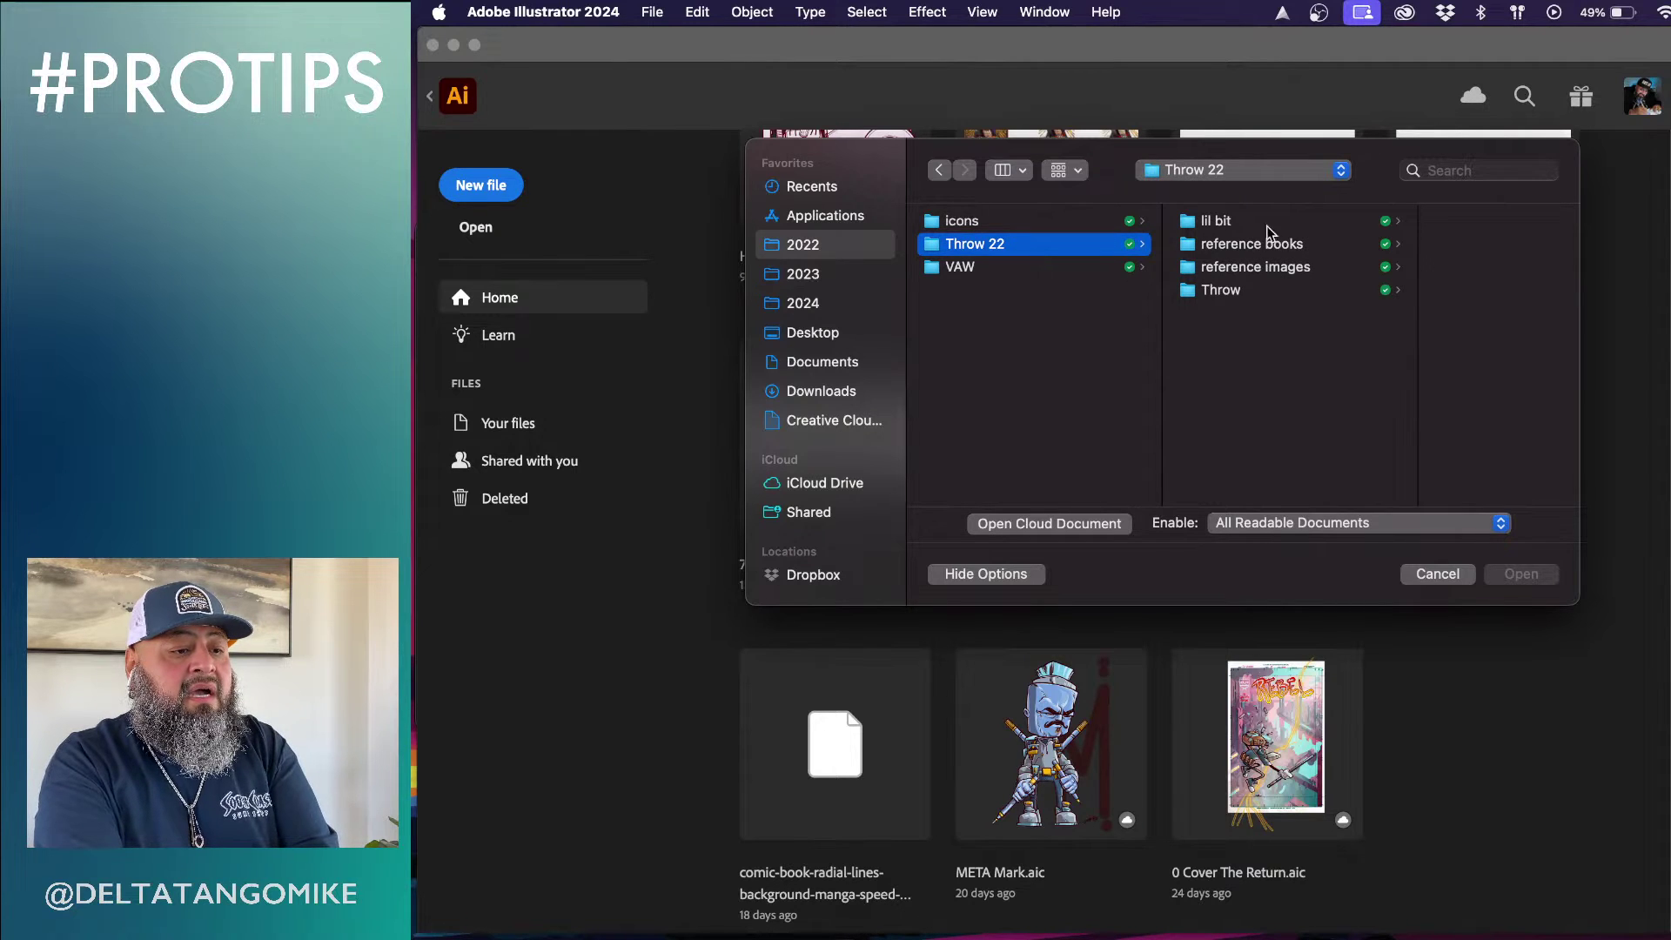
pyautogui.click(1271, 290)
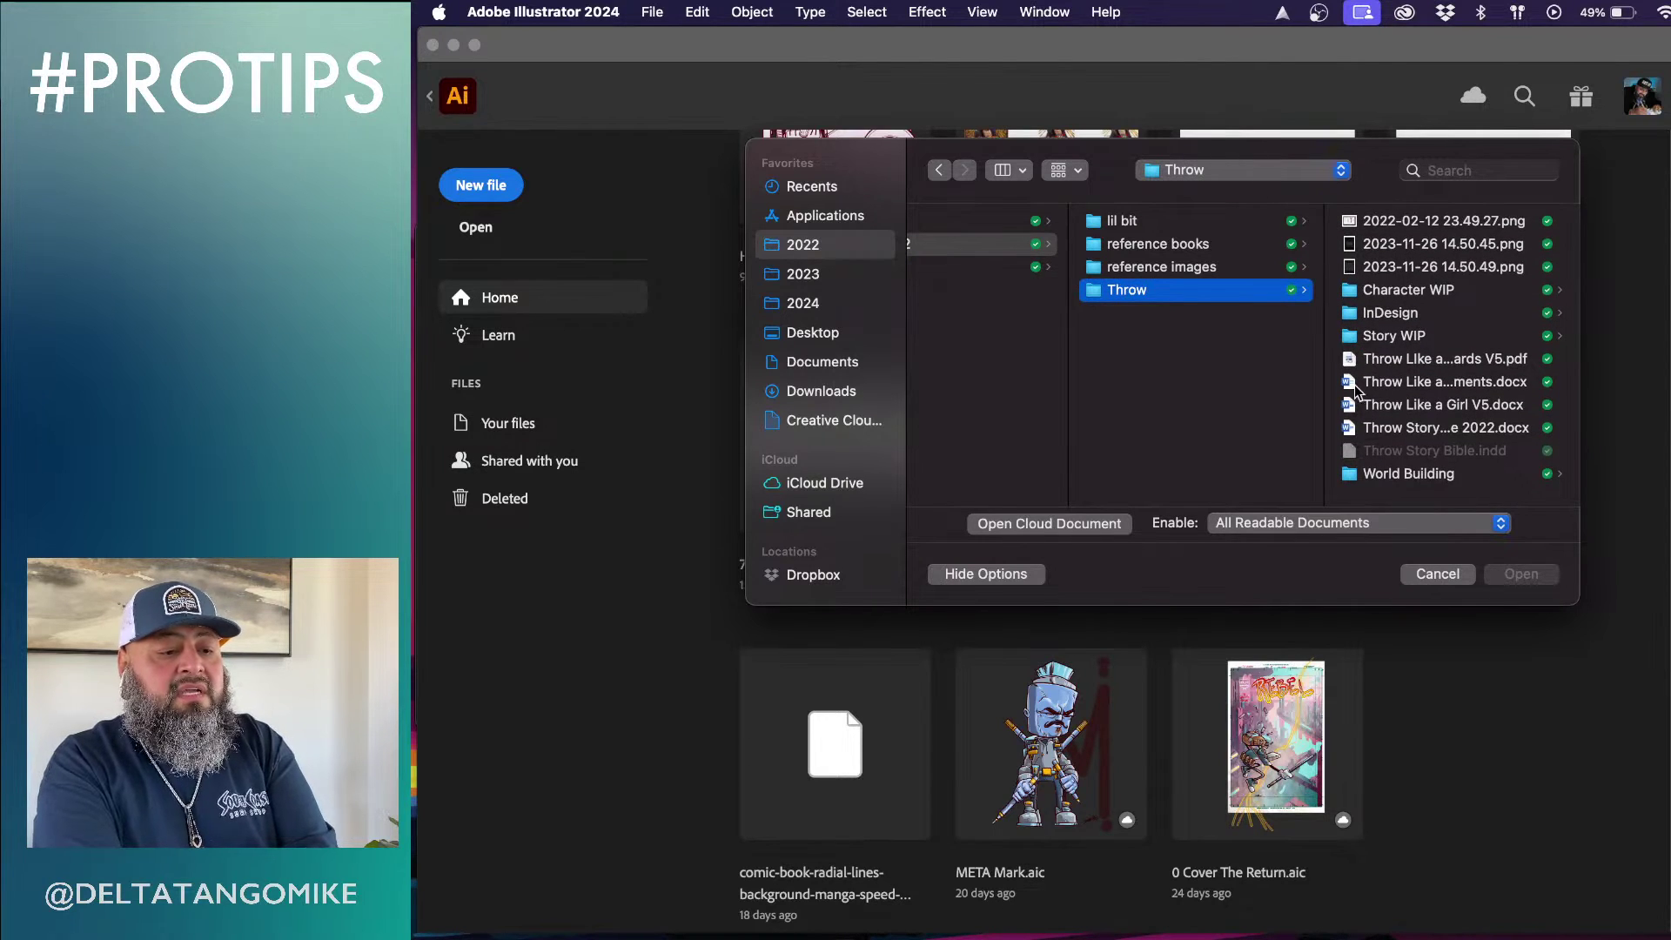
pyautogui.click(1441, 575)
# Switch to Chrome and download Childrens Book Template.ai into the Throw 22 folder inside 2022
pyautogui.press('super+Tab')
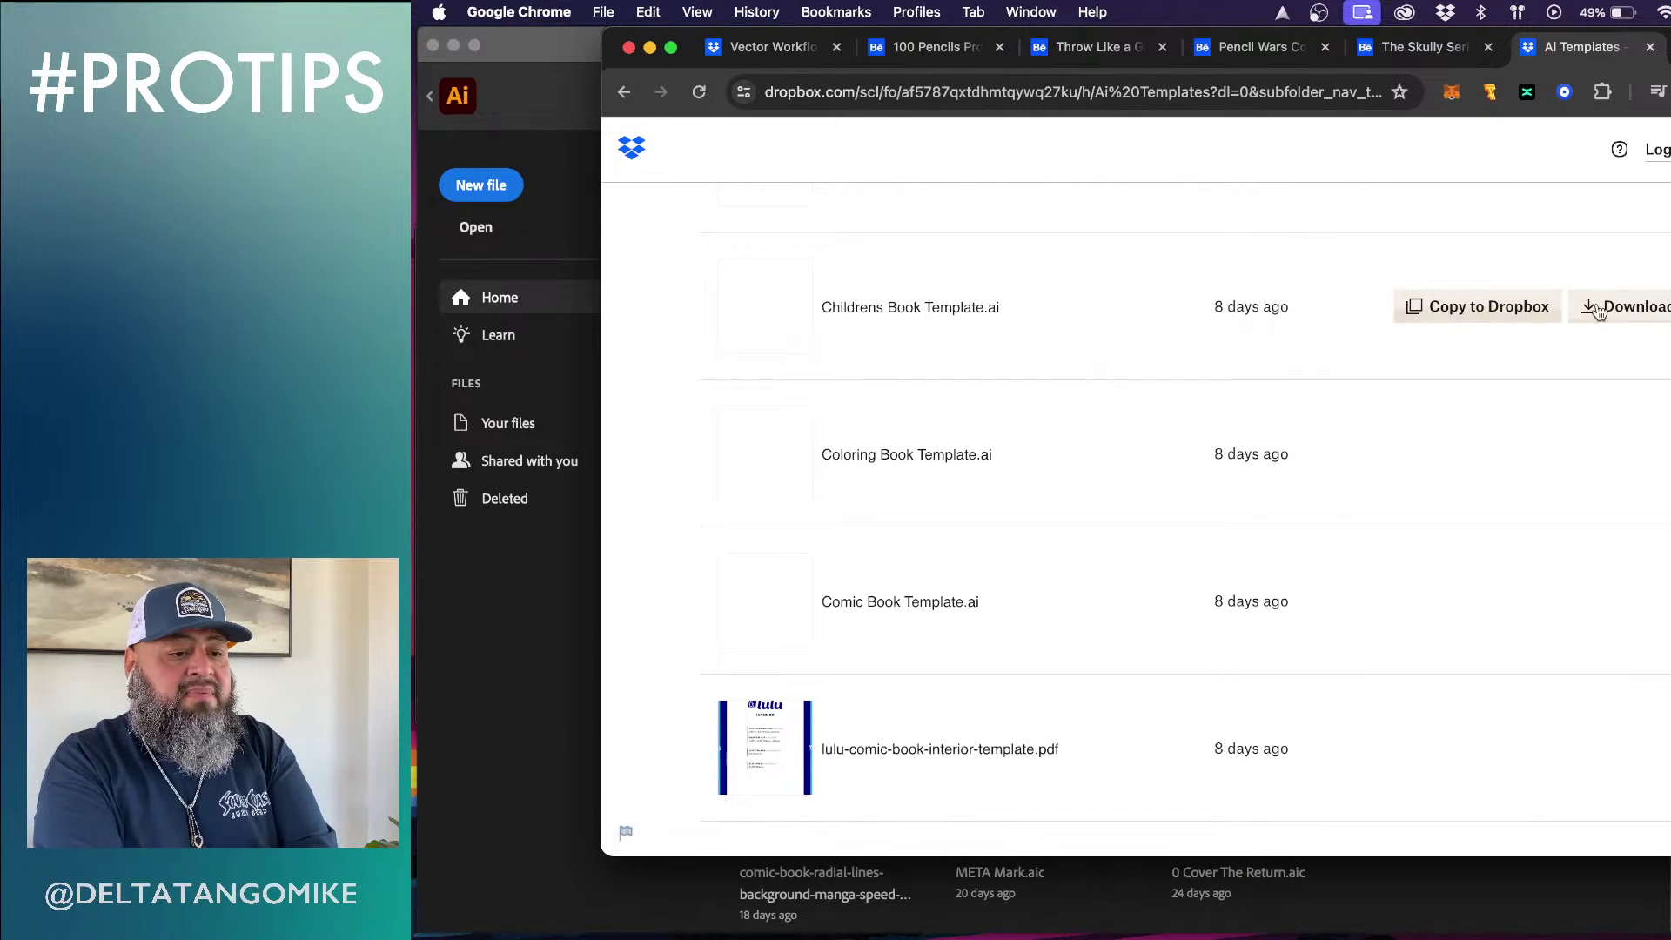
pyautogui.click(1624, 319)
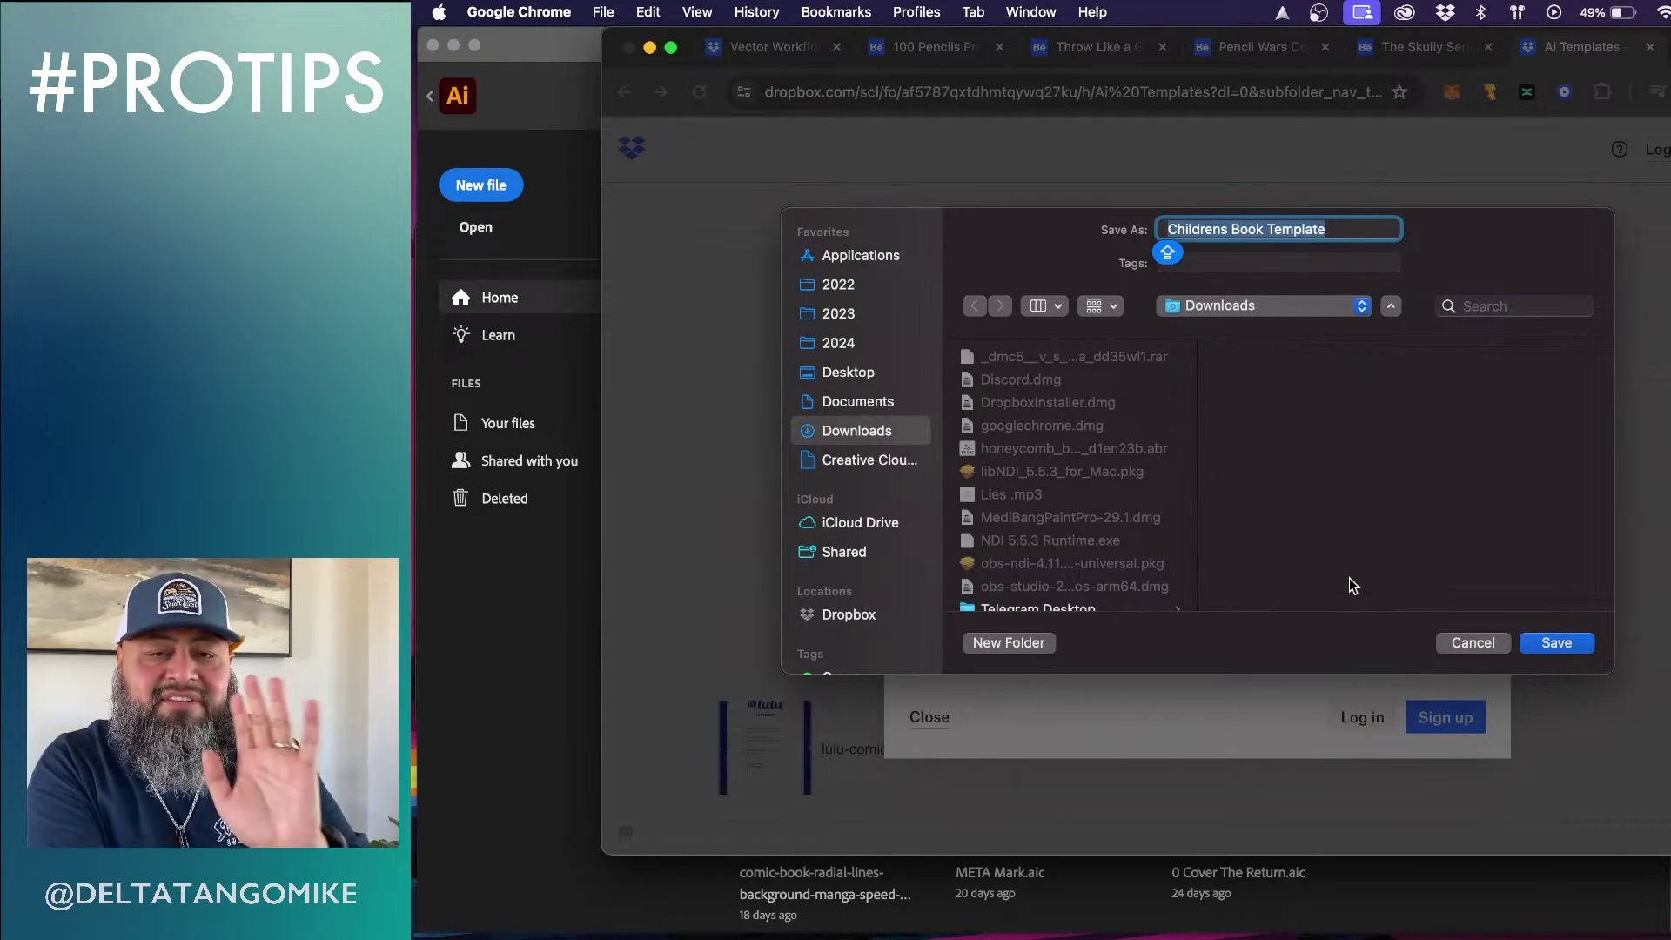
pyautogui.click(869, 293)
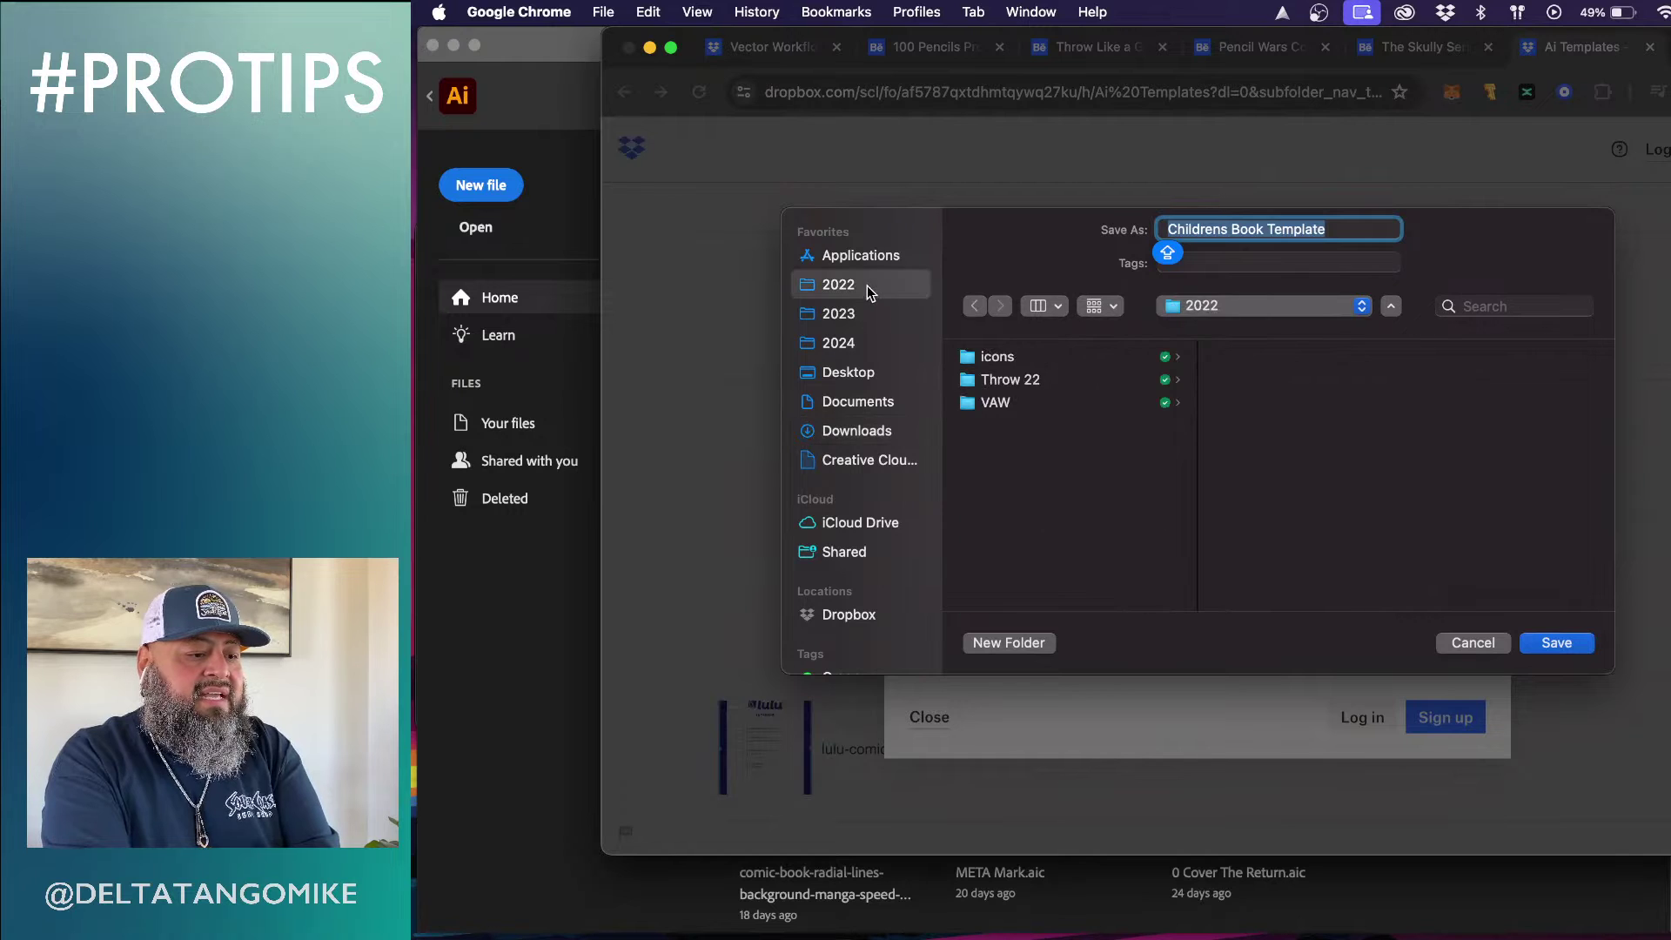
pyautogui.click(1084, 385)
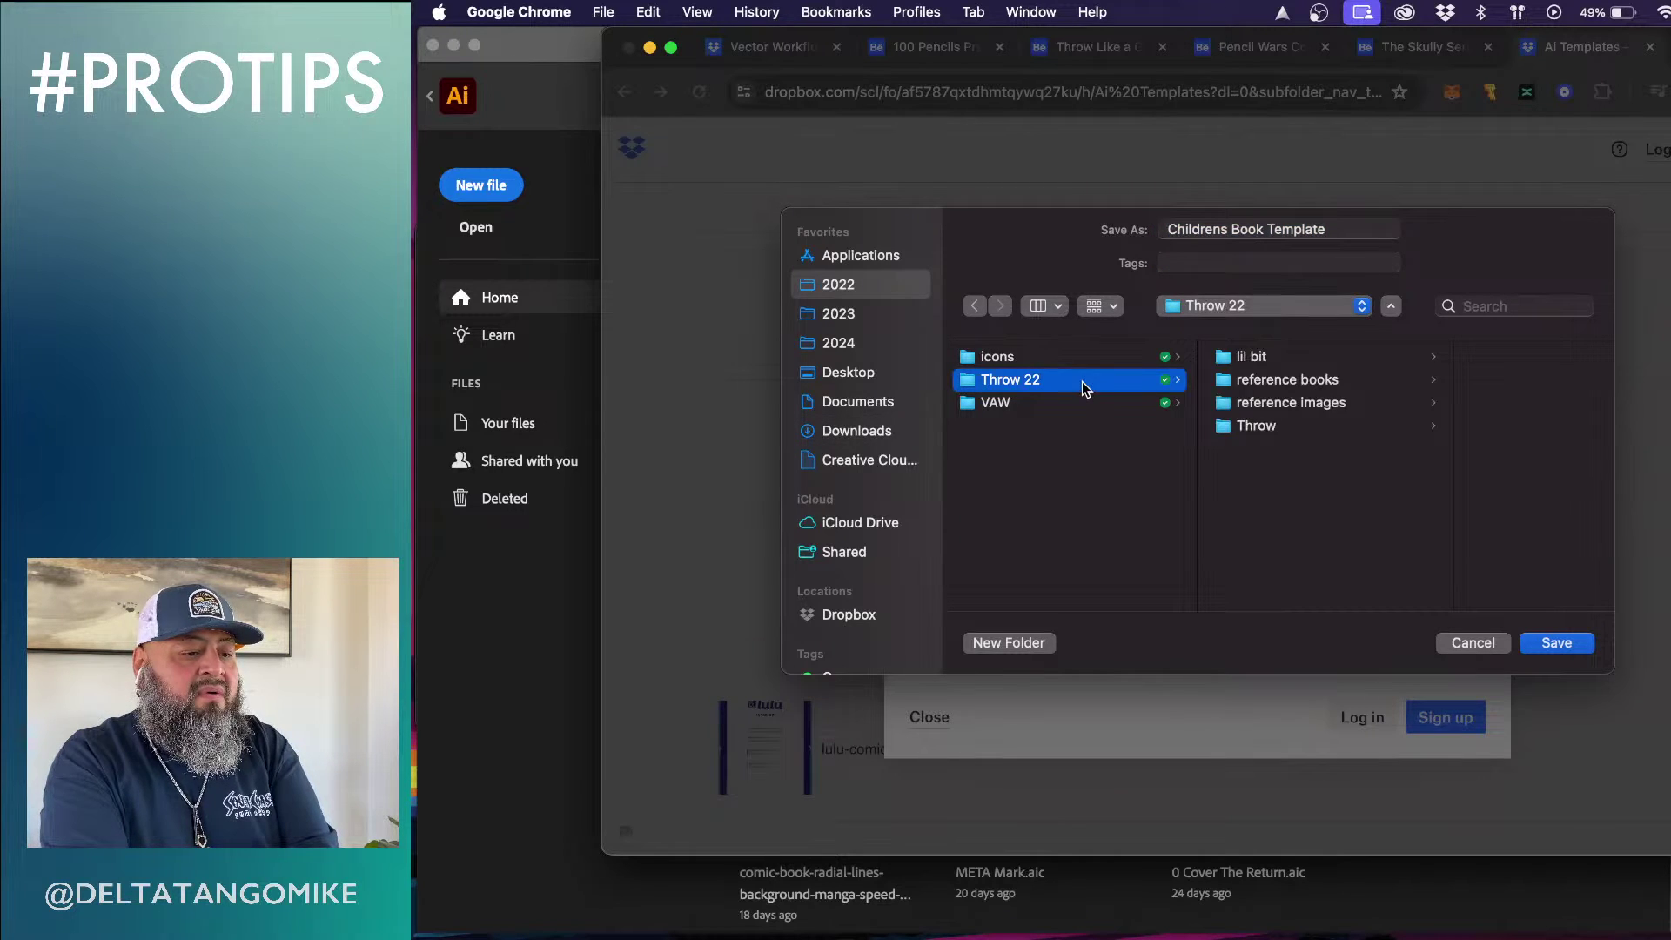
pyautogui.click(1557, 646)
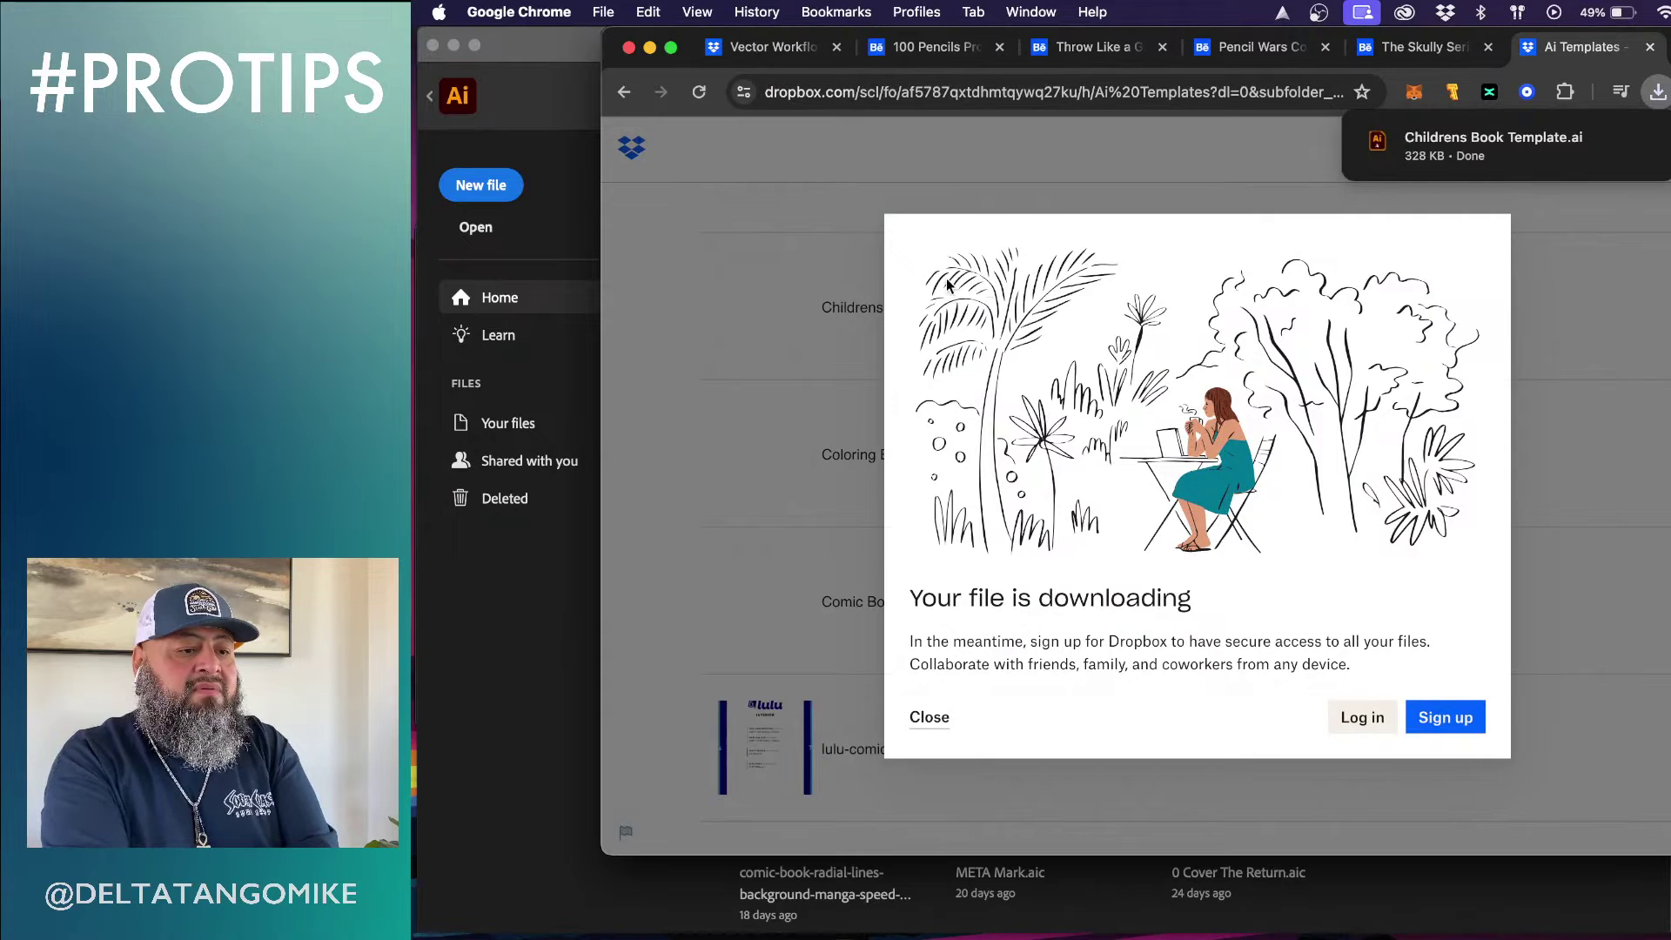
# Switch to Illustrator, open Childrens Book Template.ai from the Throw 22 folder and show its grid of artboards
pyautogui.click(488, 668)
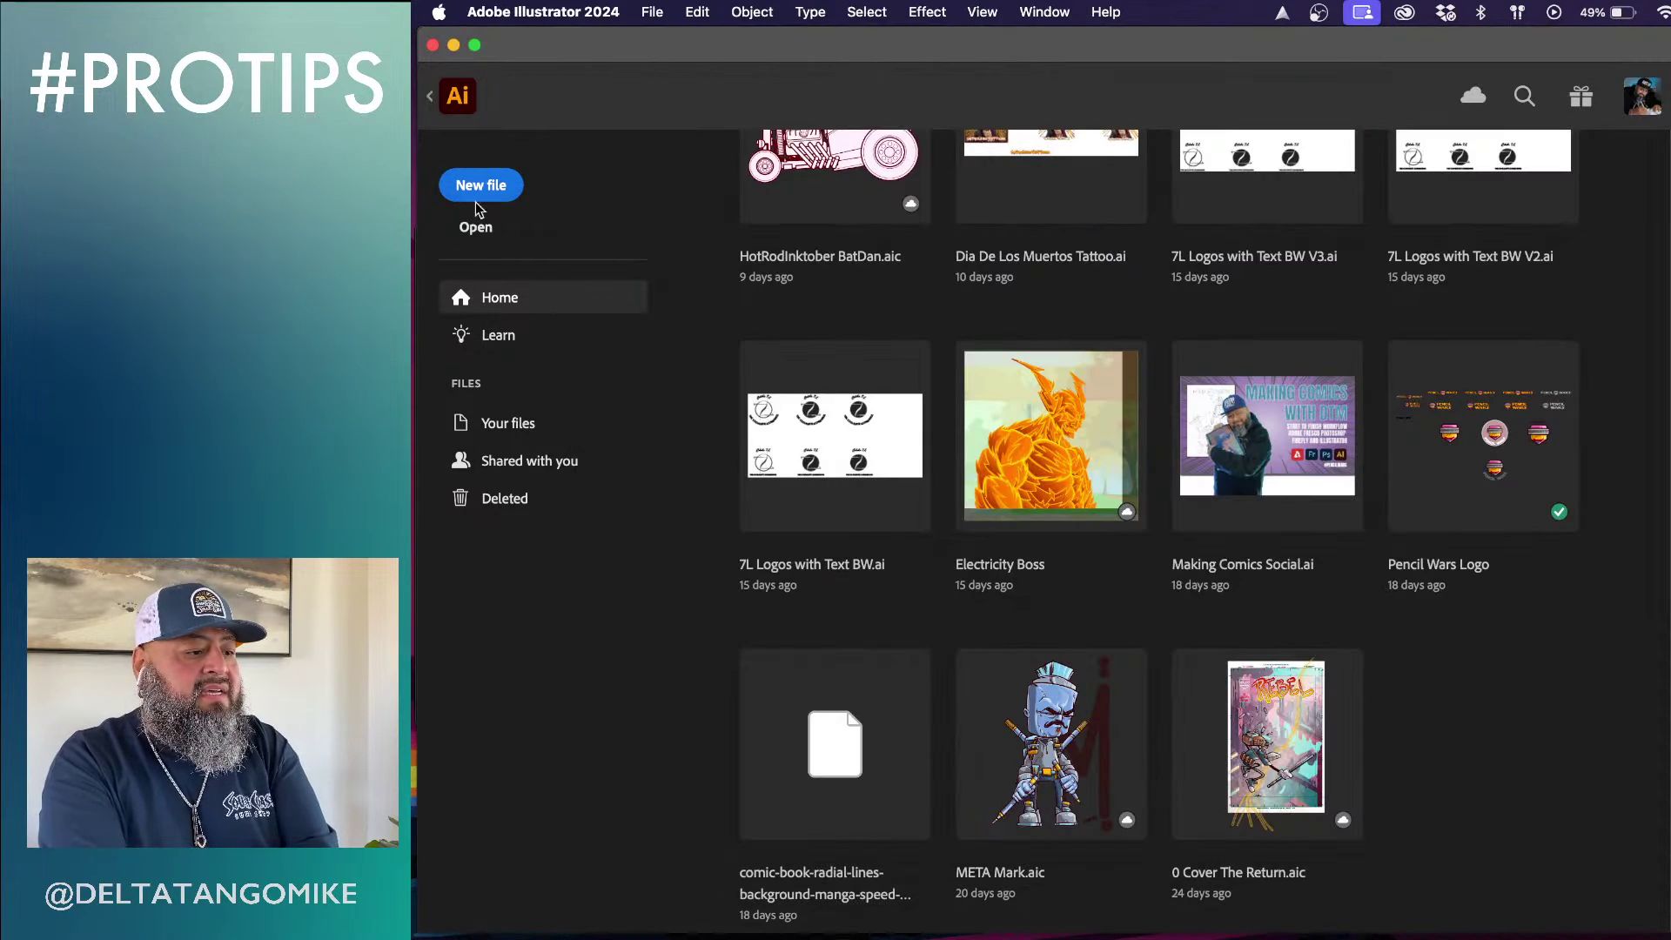
pyautogui.click(479, 228)
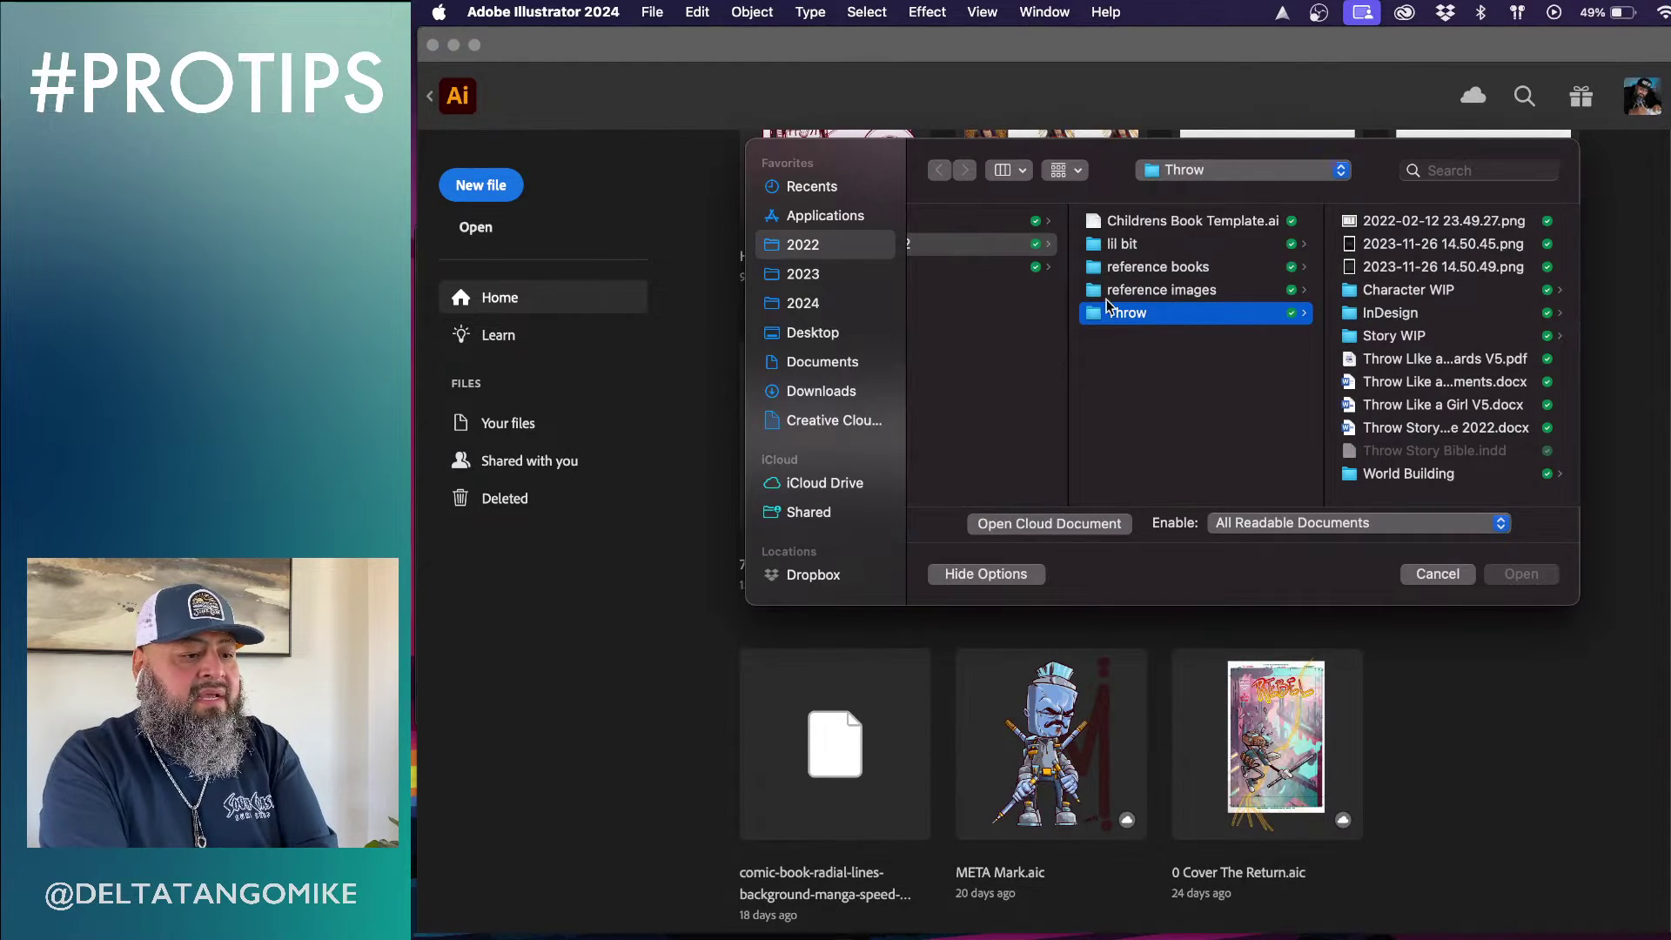
pyautogui.click(1217, 224)
pyautogui.doubleClick(1217, 224)
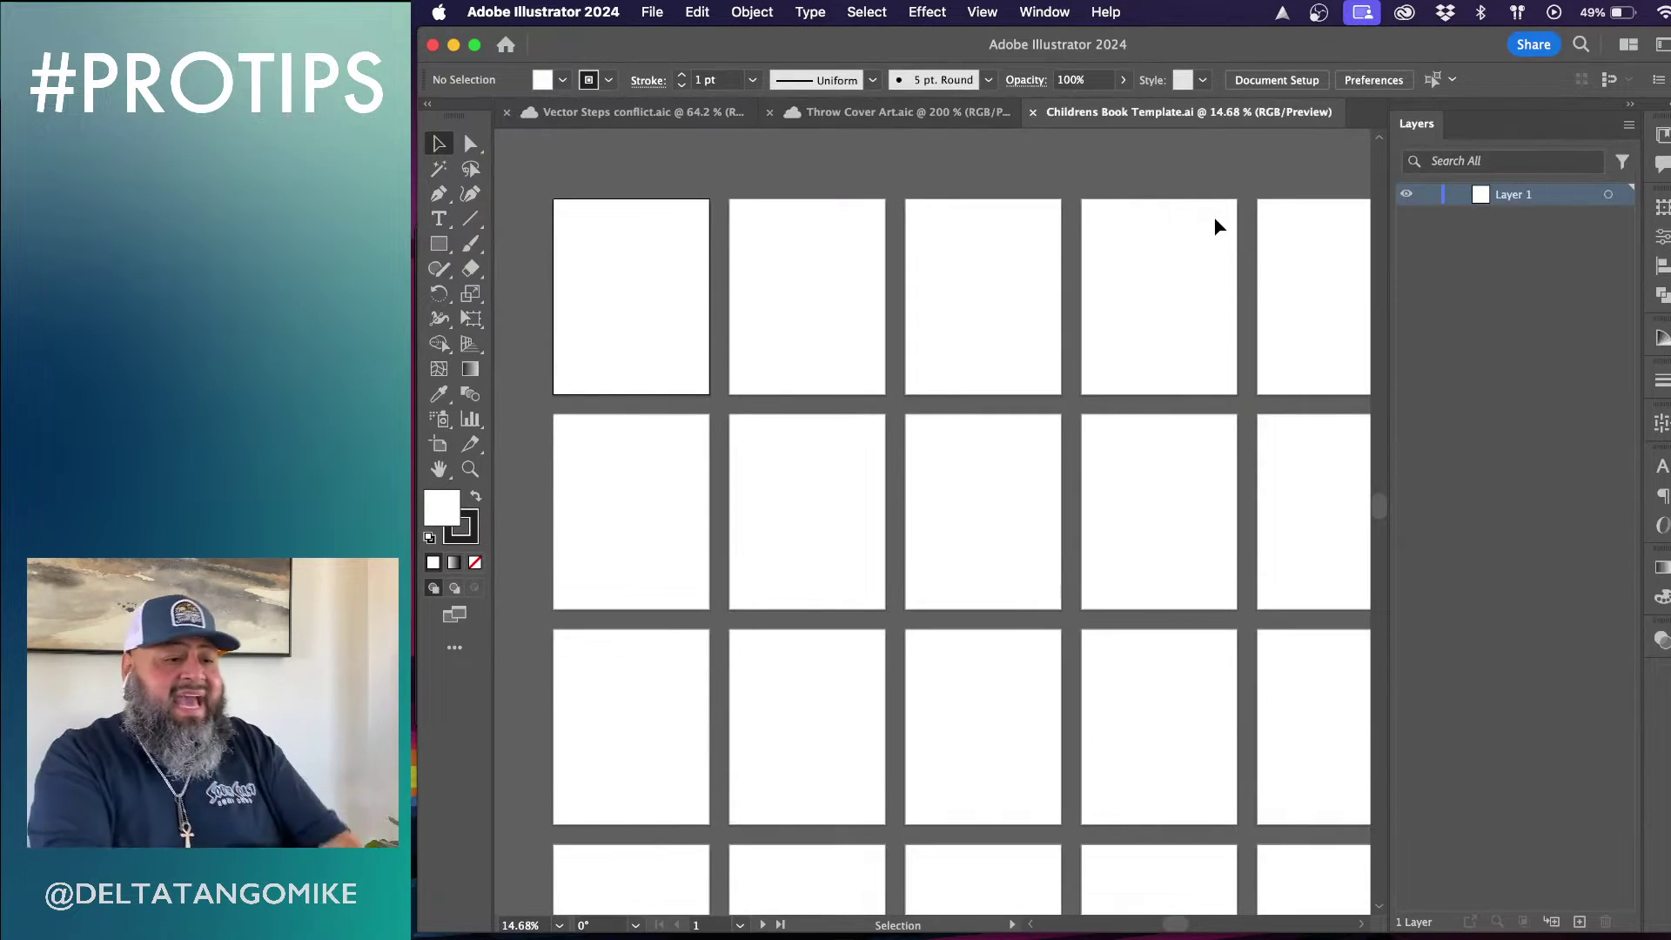
pyautogui.scroll(-3, 1215, 224)
pyautogui.hscroll(-5, 1210, 224)
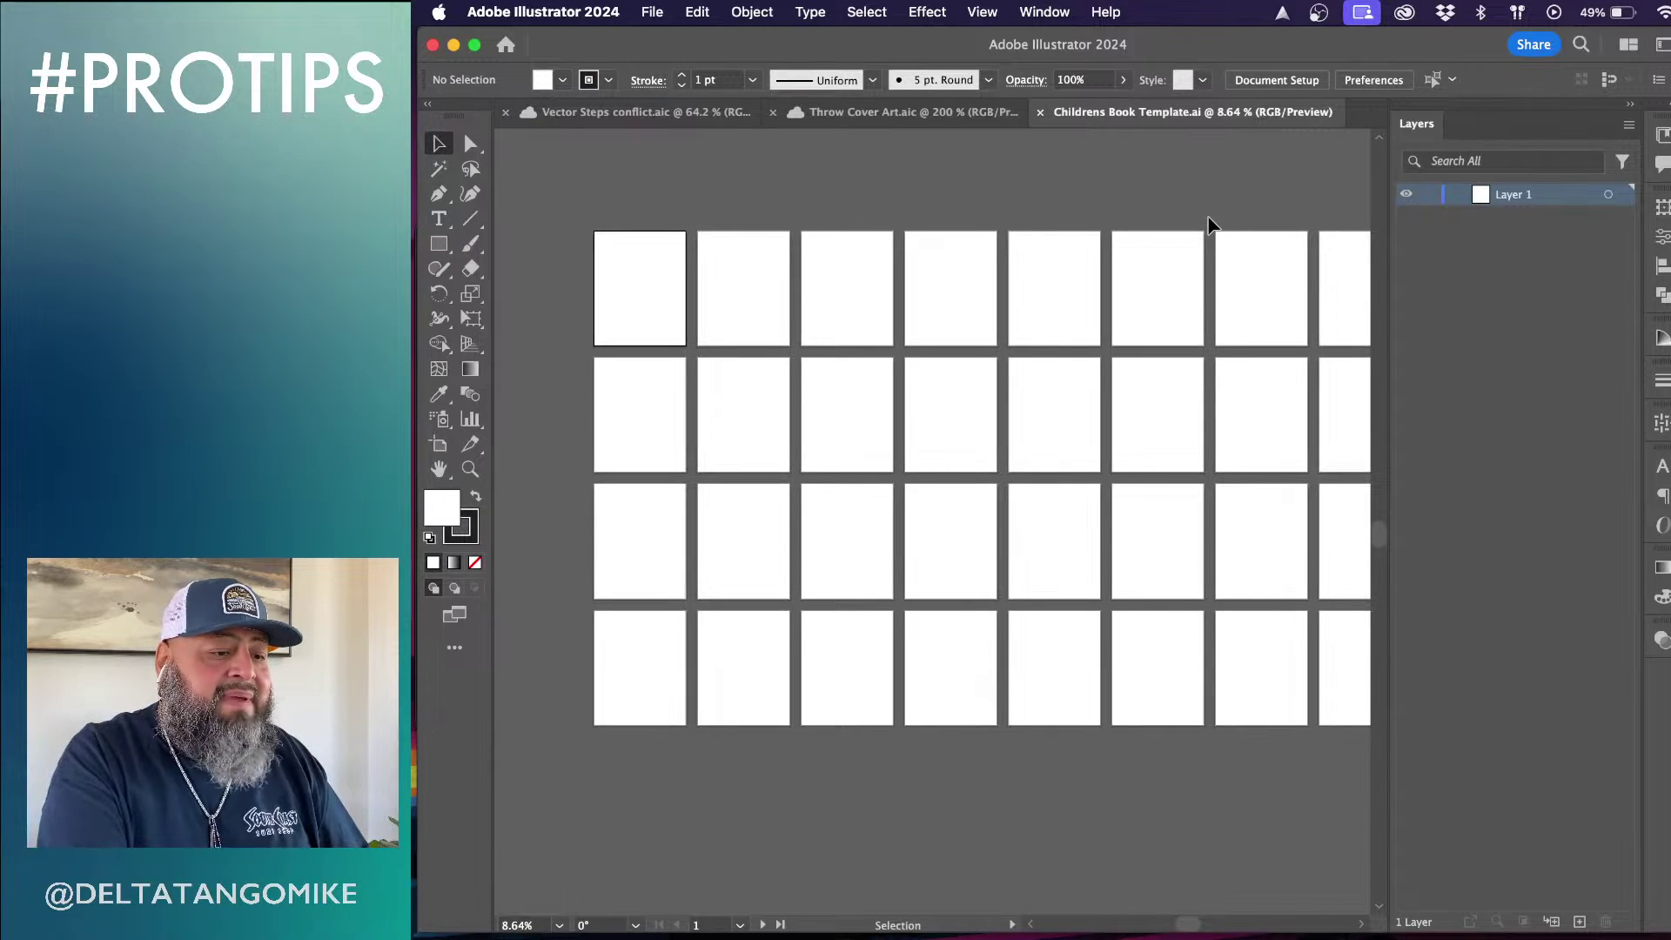
# Show the template's full grid of artboards, switch to Chrome and dismiss the Dropbox download message
pyautogui.scroll(-2, 1210, 224)
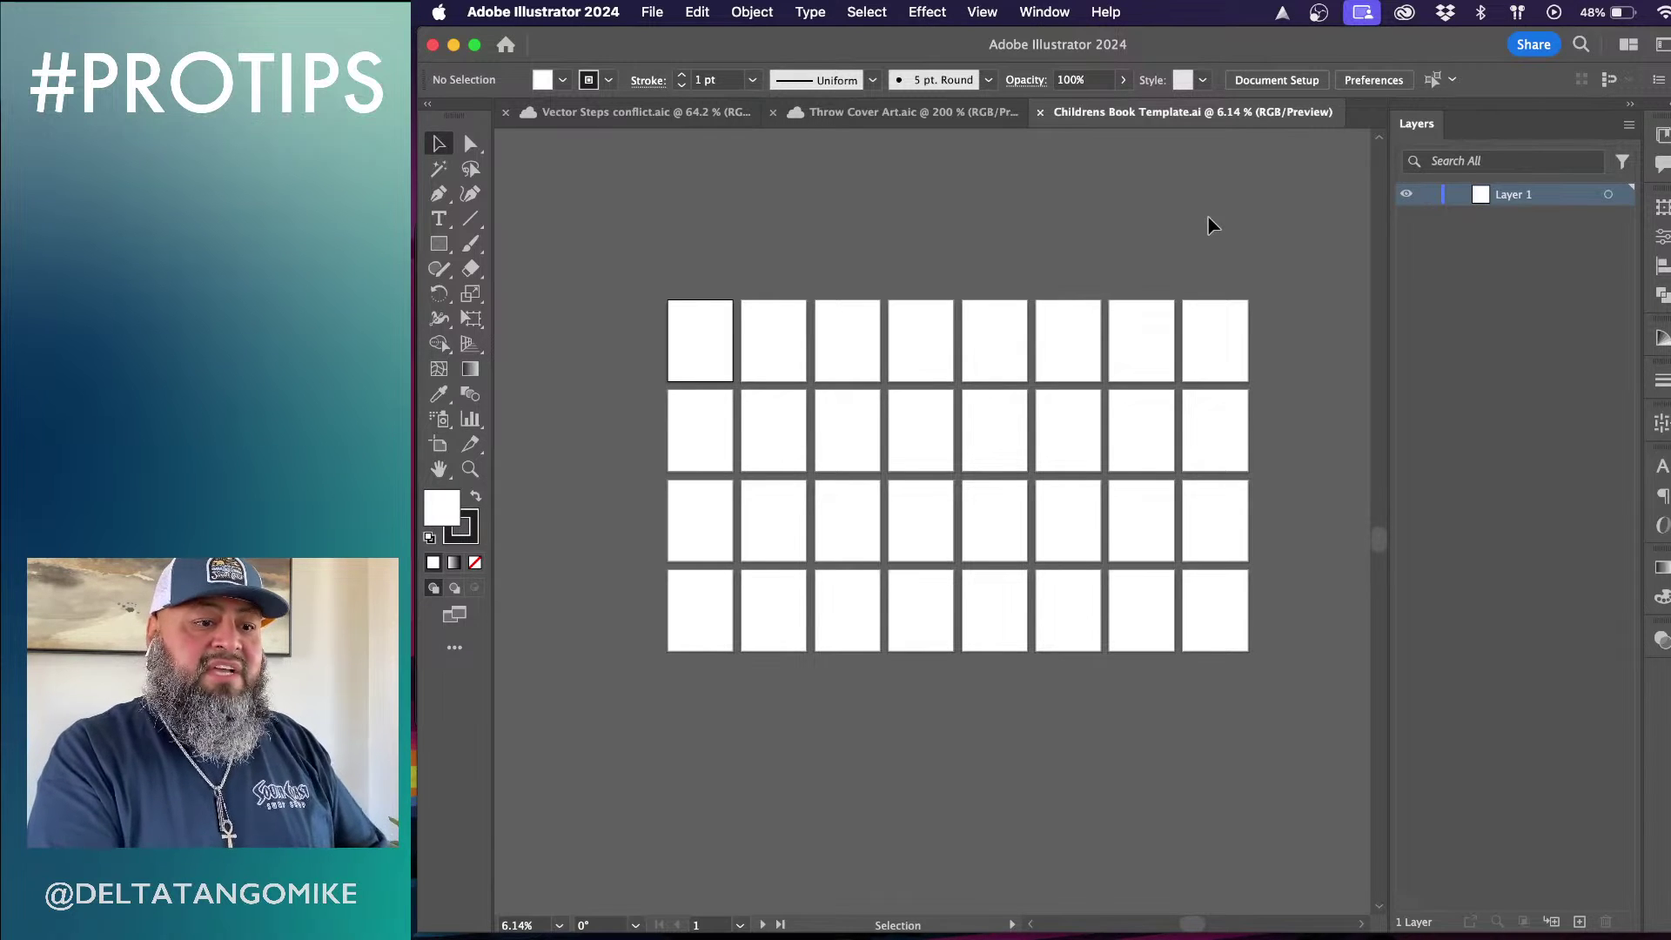
pyautogui.press('super+Tab')
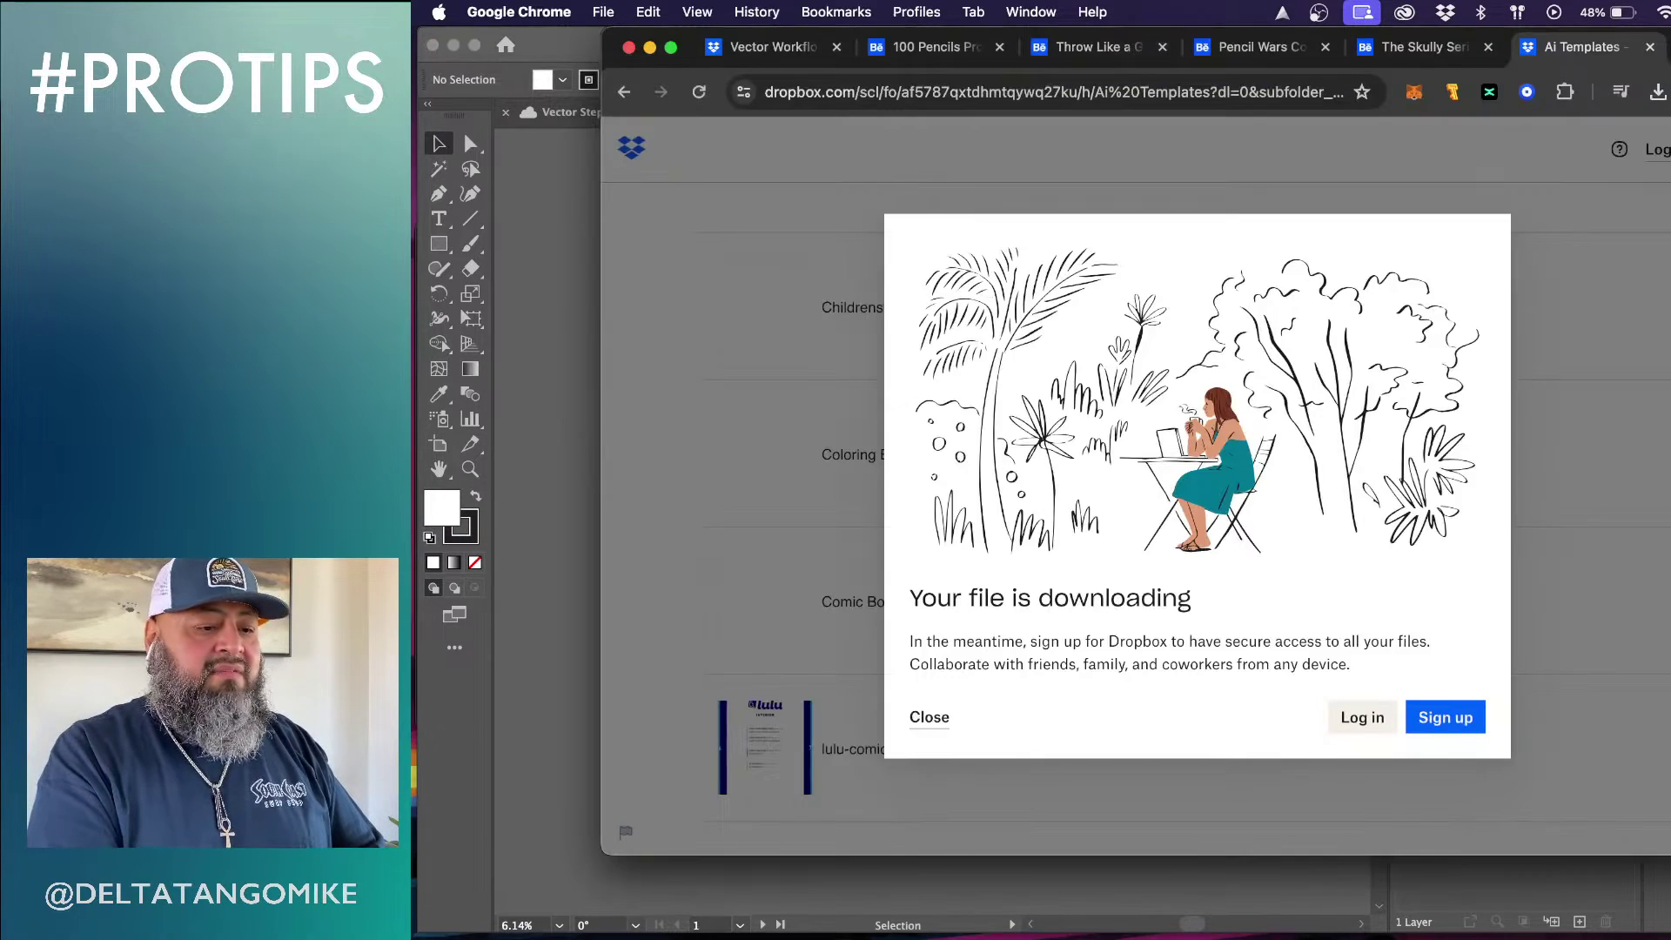
pyautogui.click(915, 718)
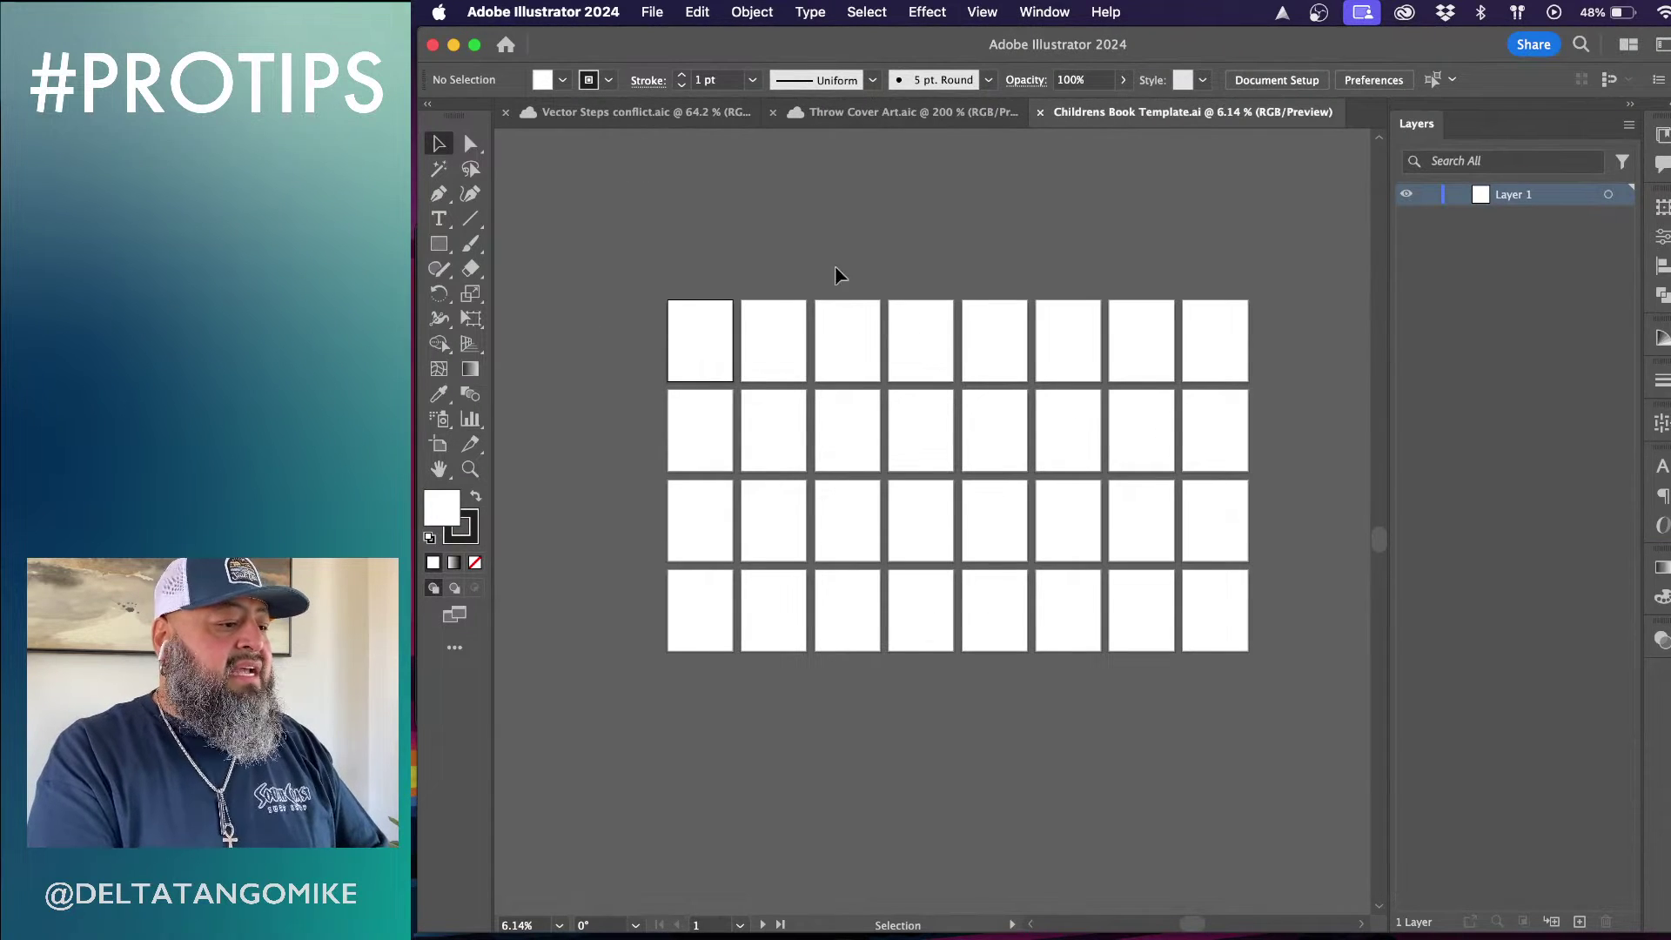
# Switch to Illustrator and review the artboard and copy-paste steps in Vector Steps conflict.aic
pyautogui.click(675, 118)
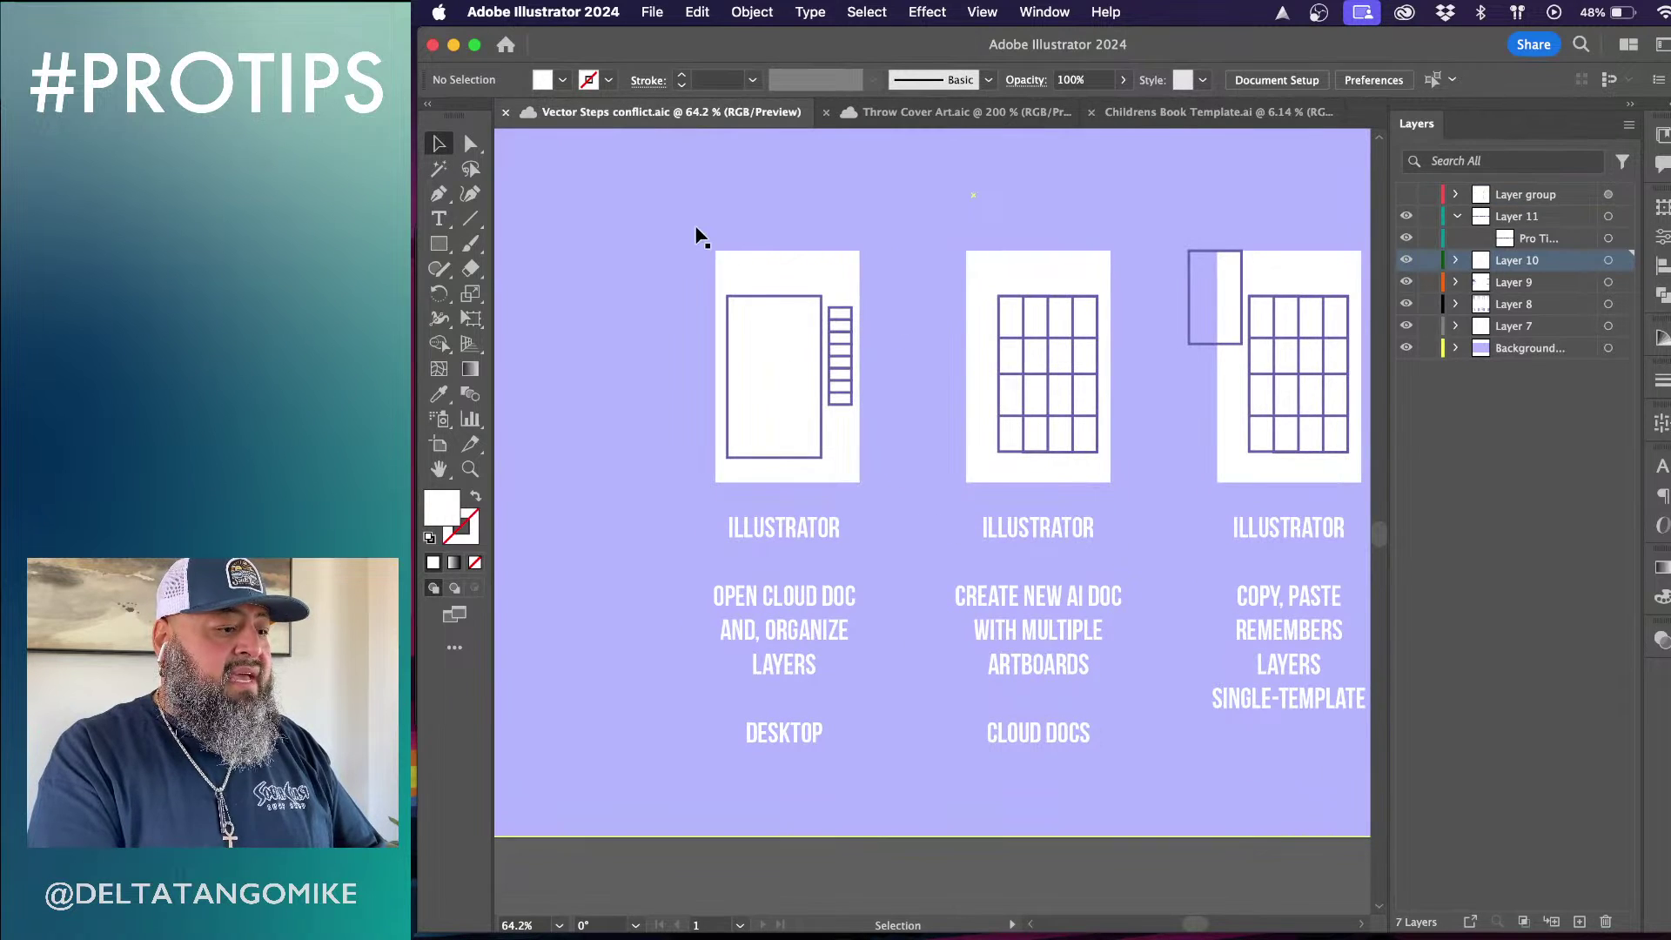
pyautogui.hscroll(10, 1040, 420)
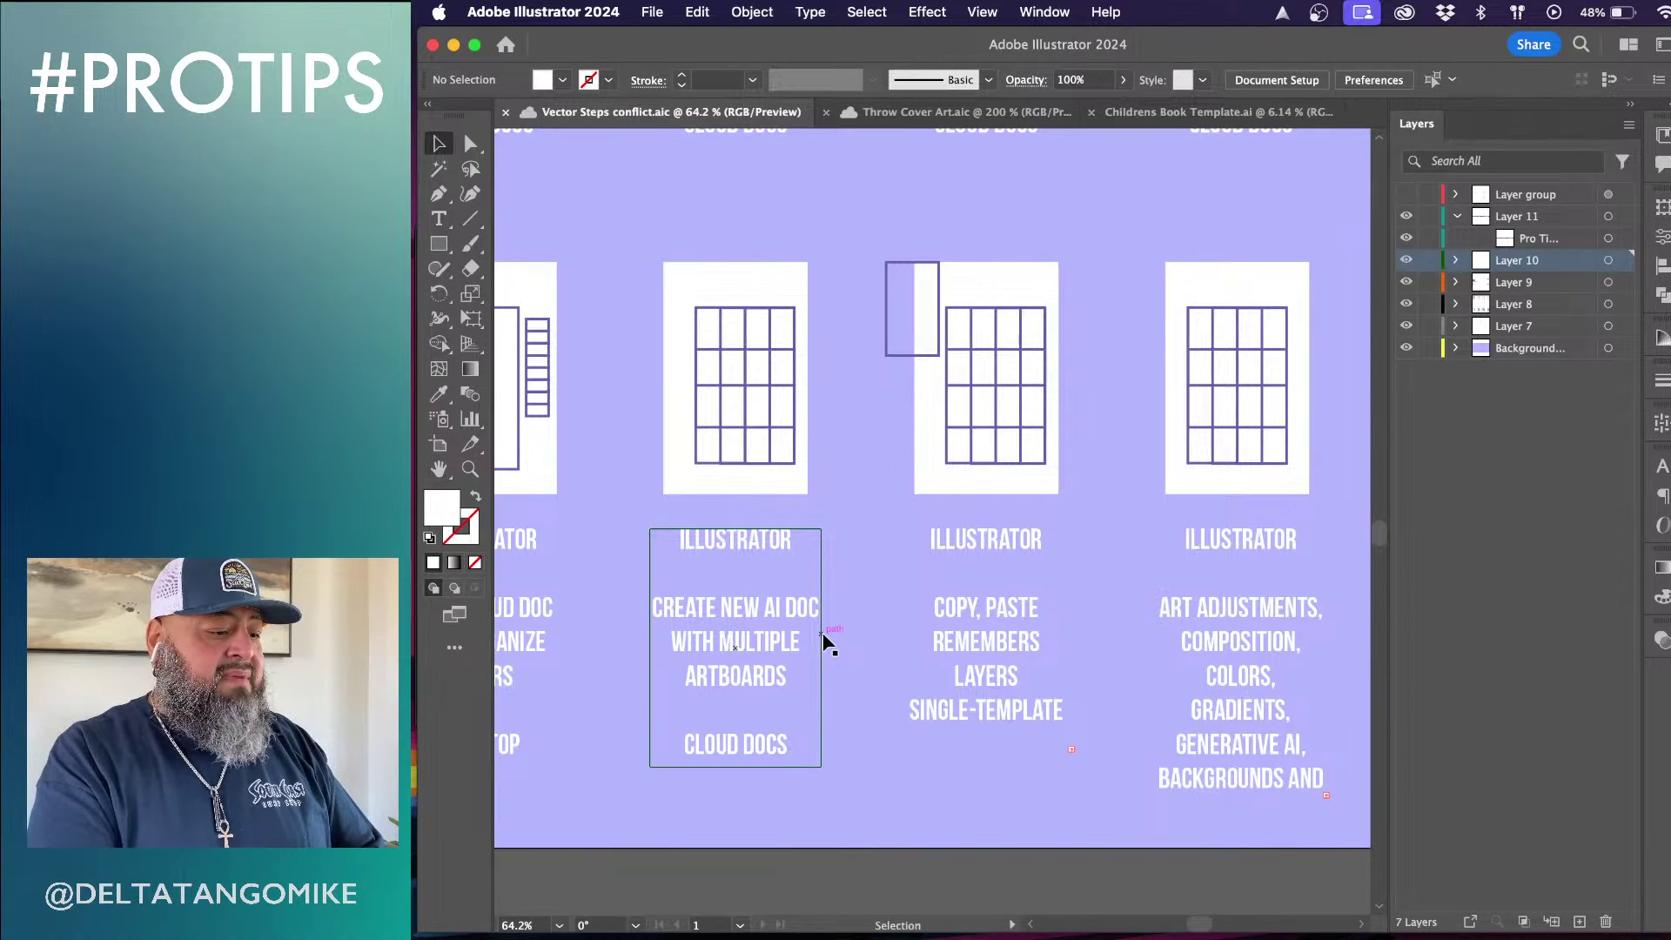
pyautogui.hscroll(2, 826, 645)
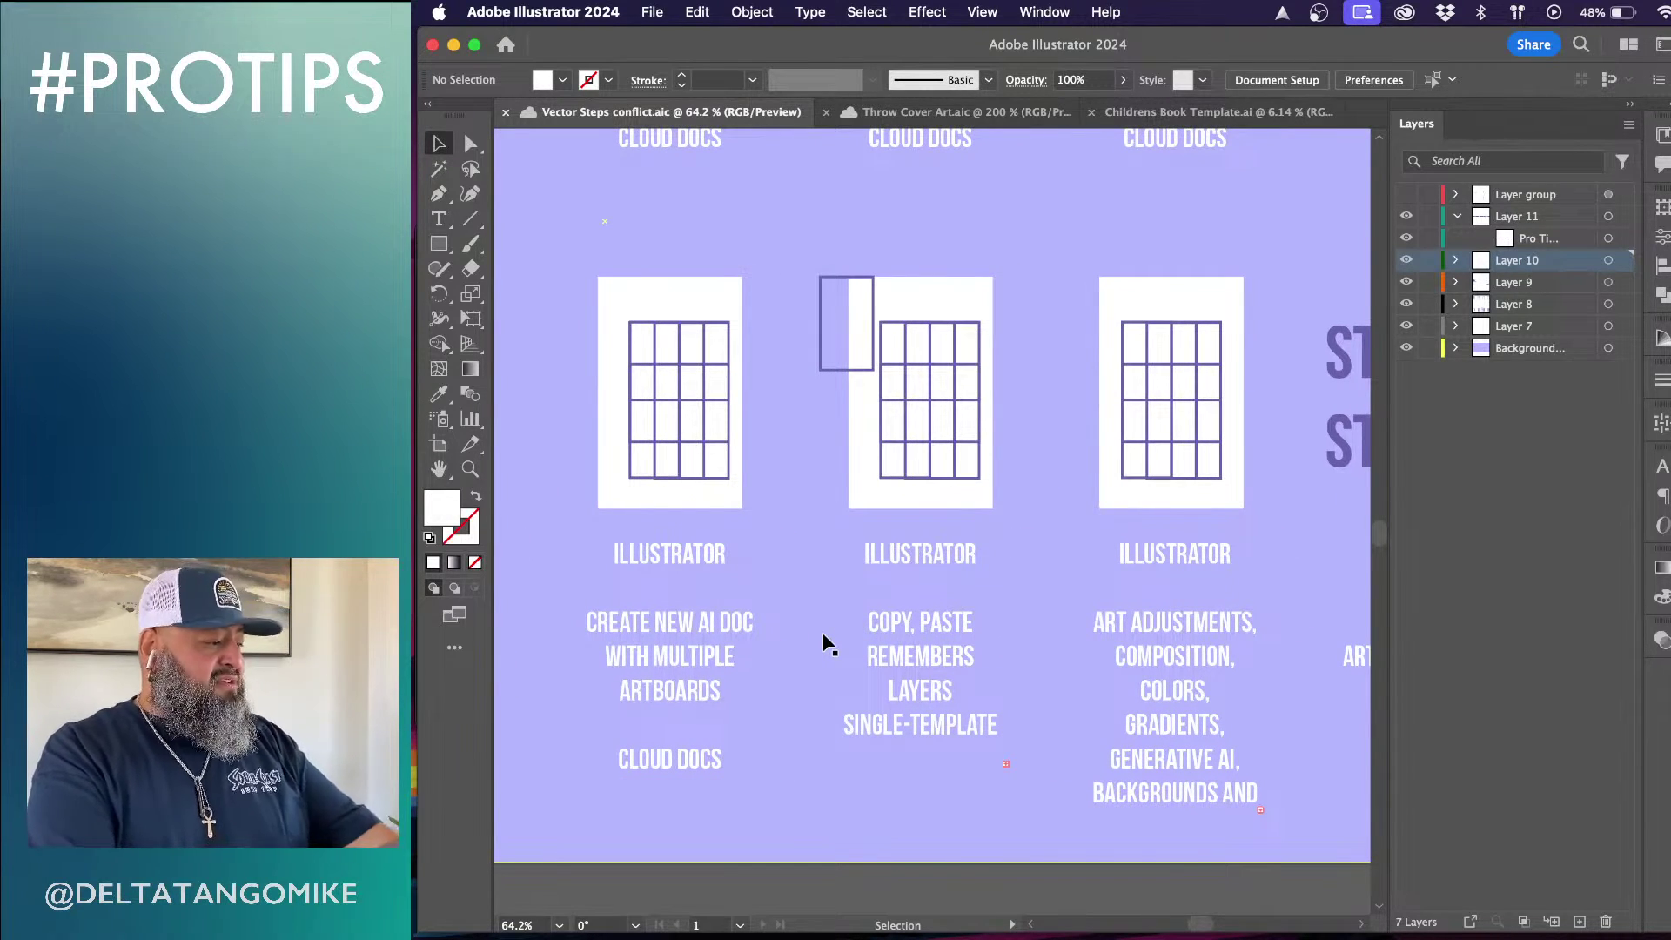
pyautogui.hscroll(2, 826, 644)
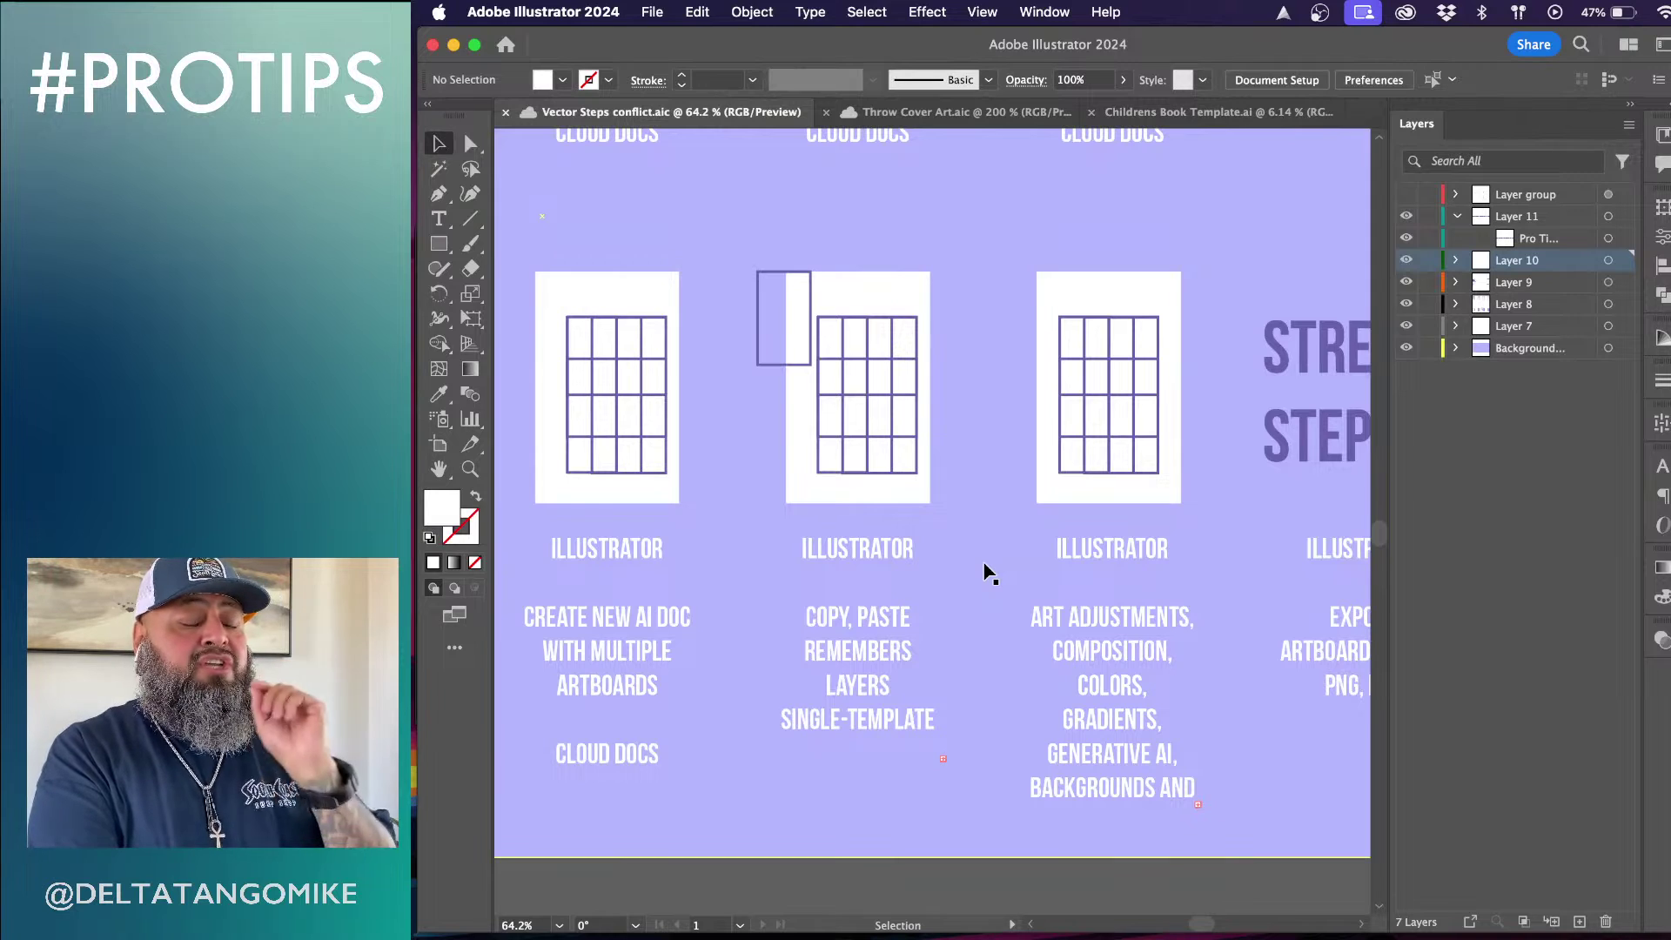
# Check the Paste Remembers Layers option of the layers list, undocking the list for a clearer view and docking it again
pyautogui.moveTo(1421, 128); pyautogui.dragTo(1251, 66)
pyautogui.click(1465, 75)
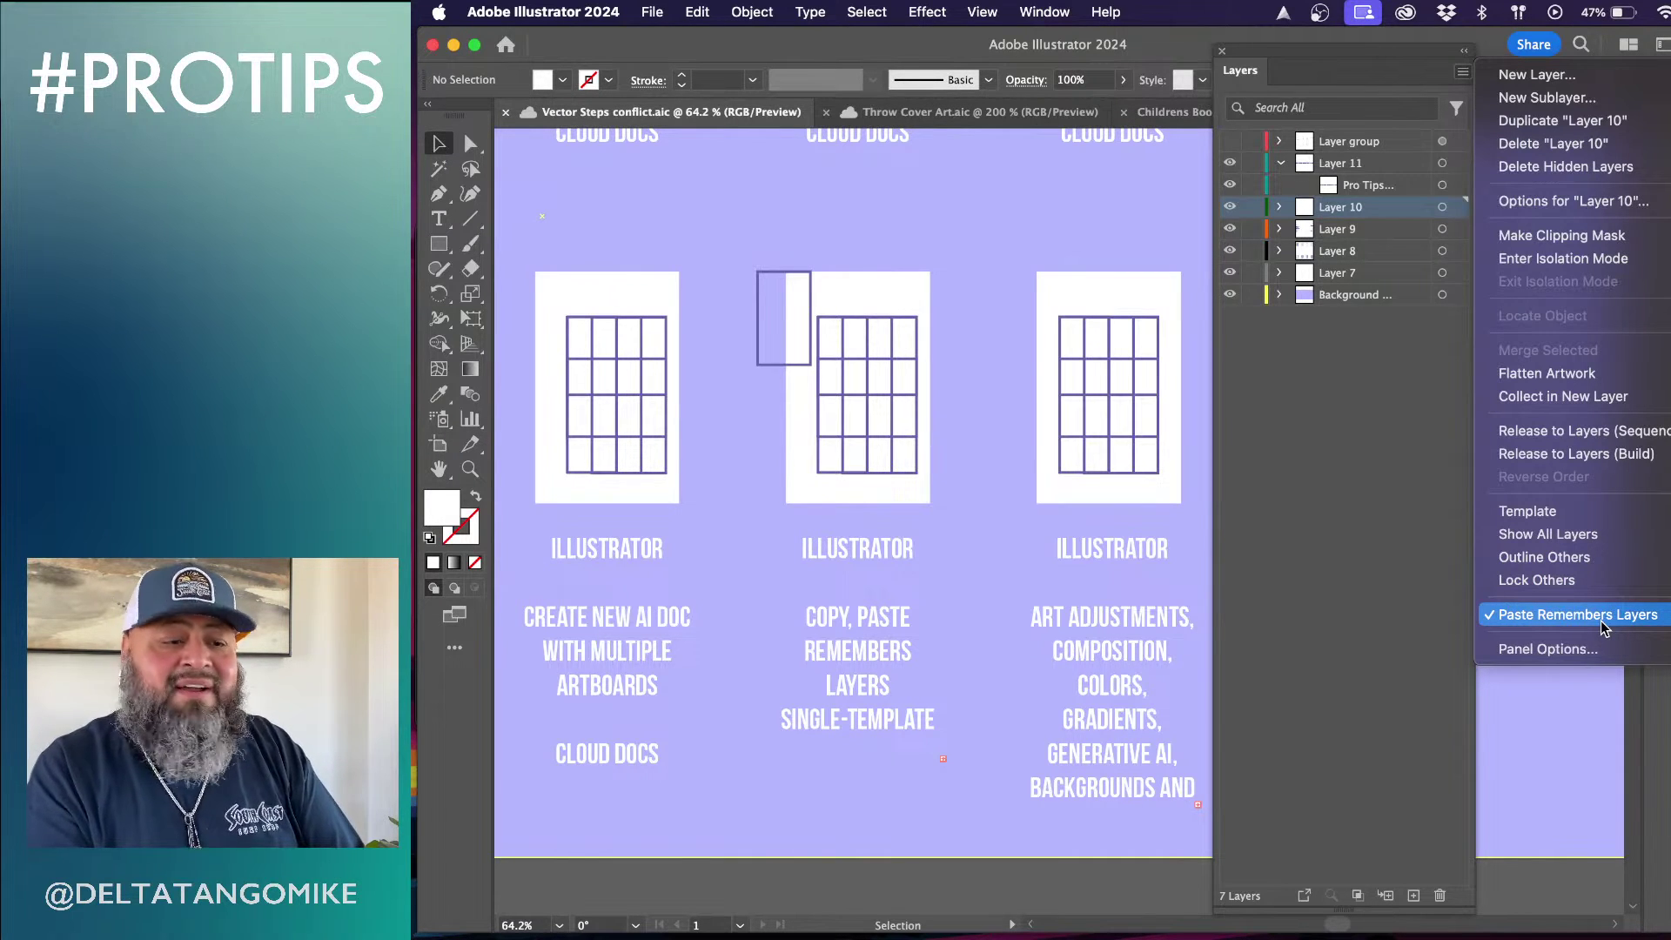
pyautogui.click(1367, 599)
pyautogui.moveTo(1241, 71); pyautogui.dragTo(1628, 244)
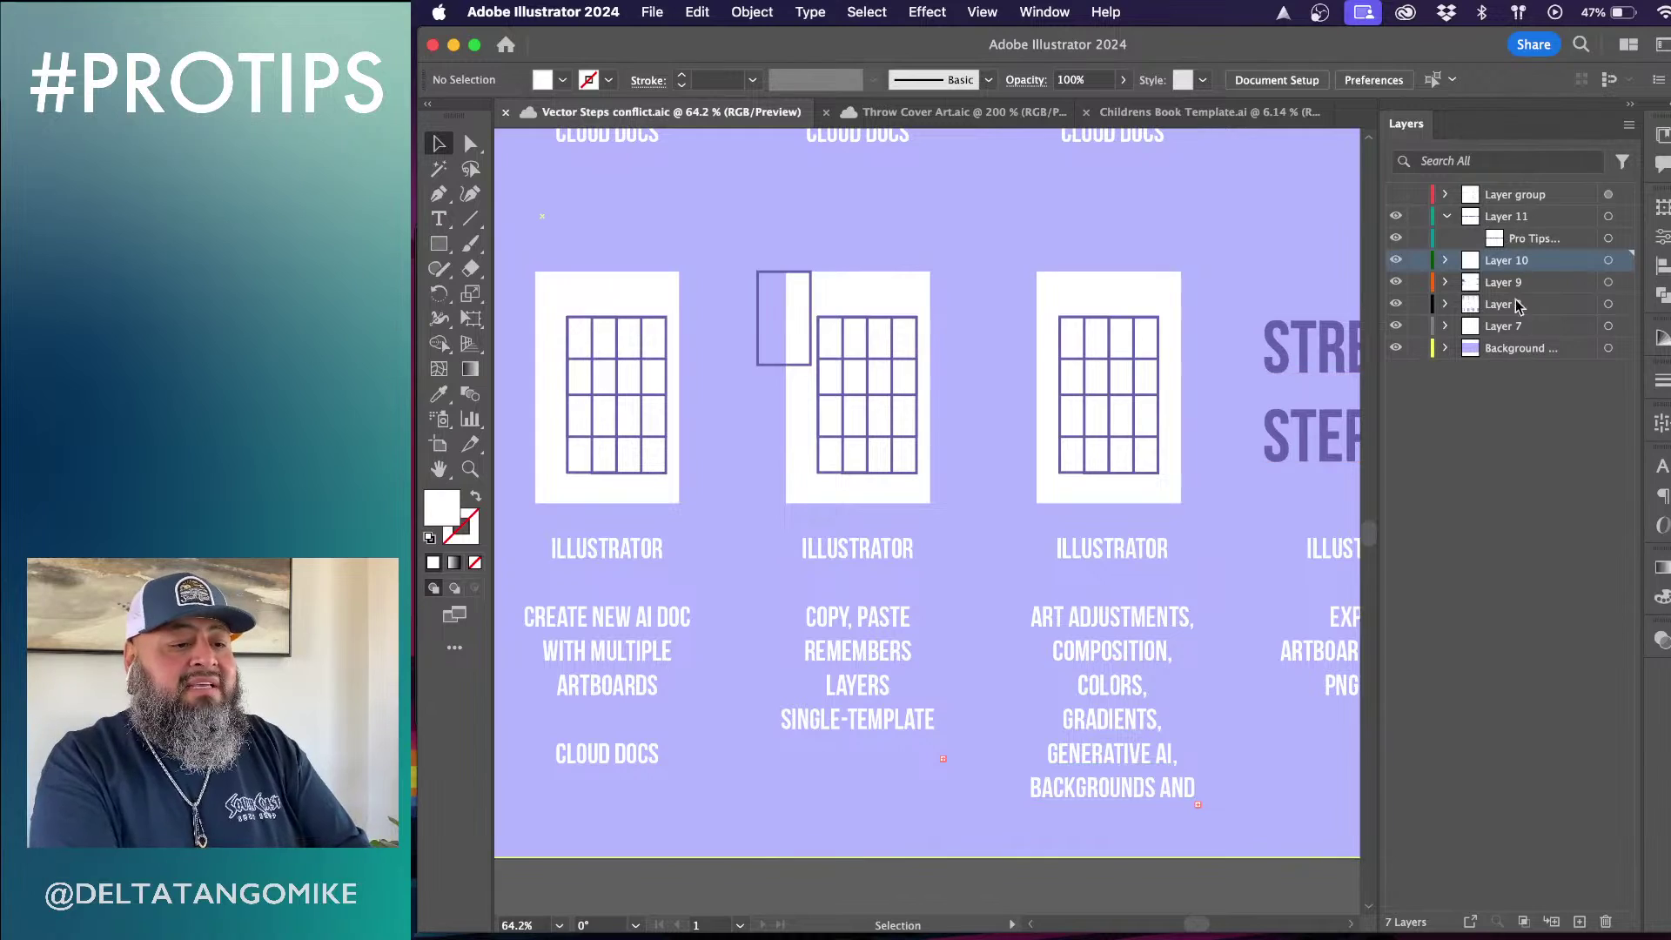
# In Throw Cover Art.aic, fit the cover in view, then select and copy all artwork on the cover layer
pyautogui.click(948, 107)
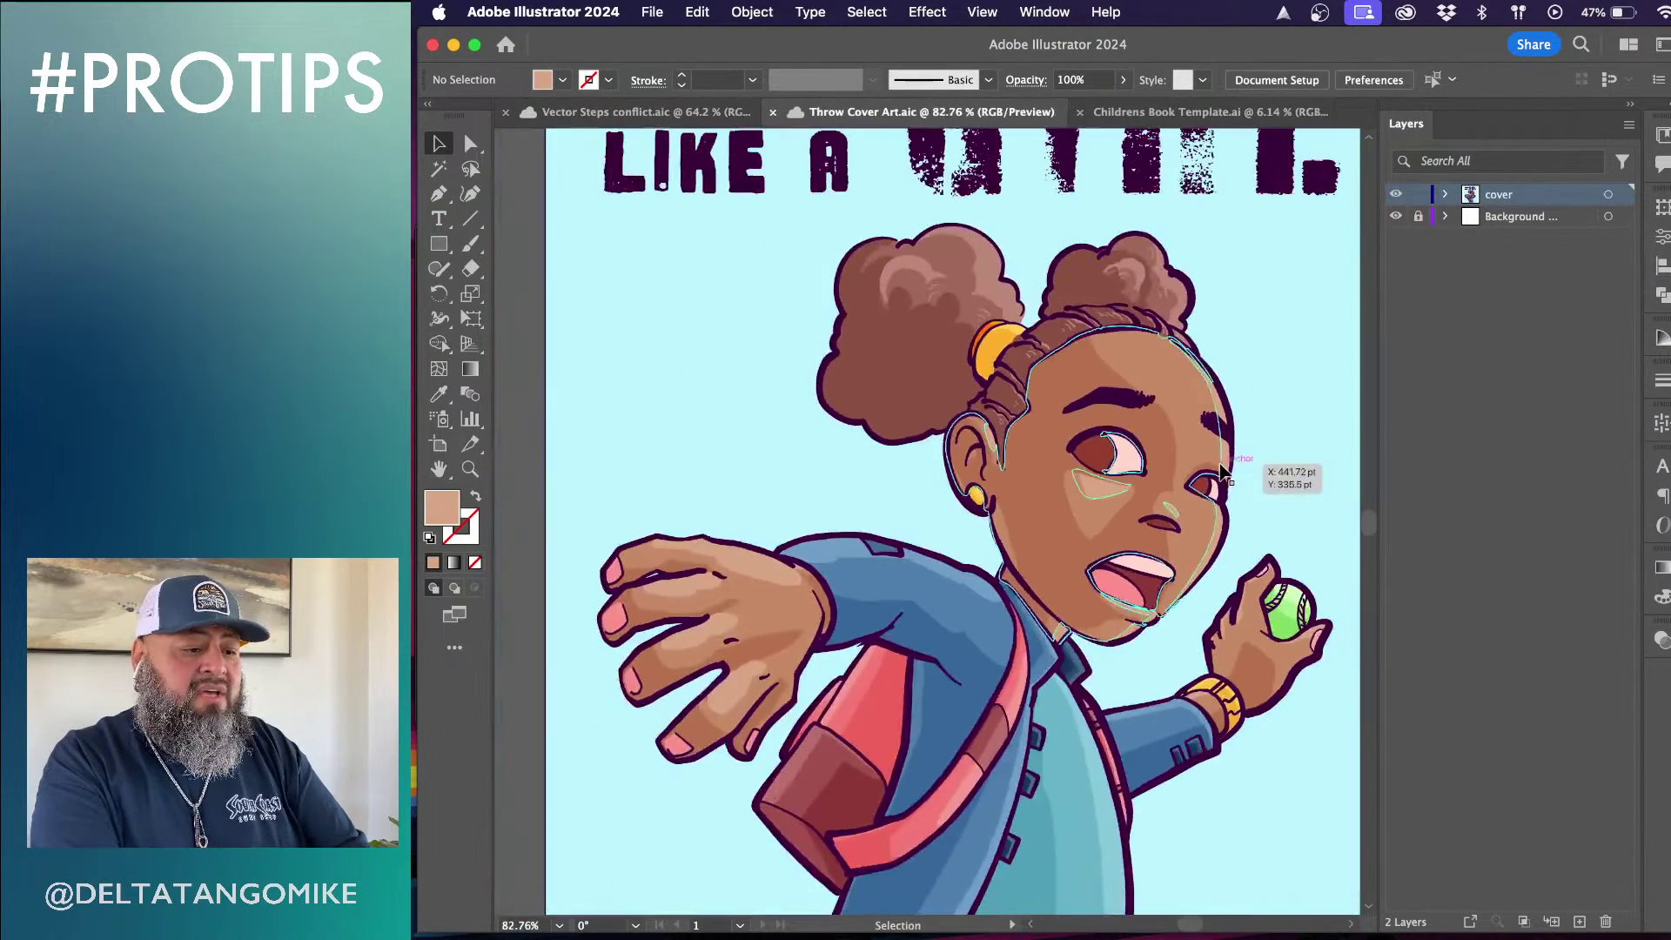
pyautogui.press('super+0')
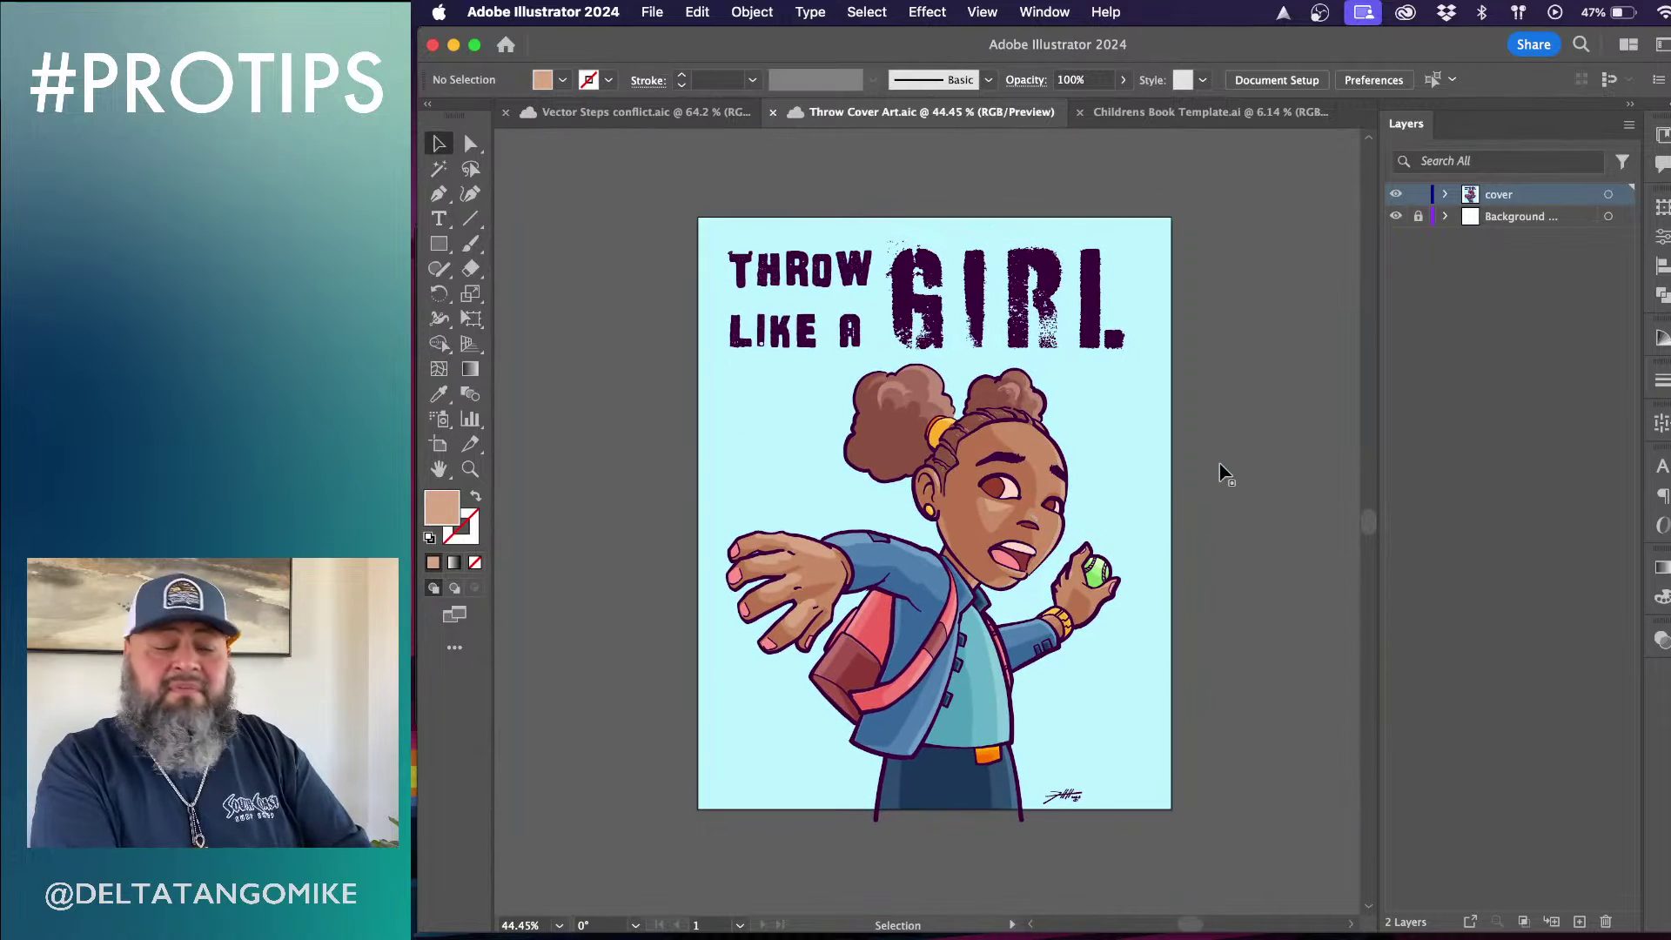
pyautogui.click(1609, 195)
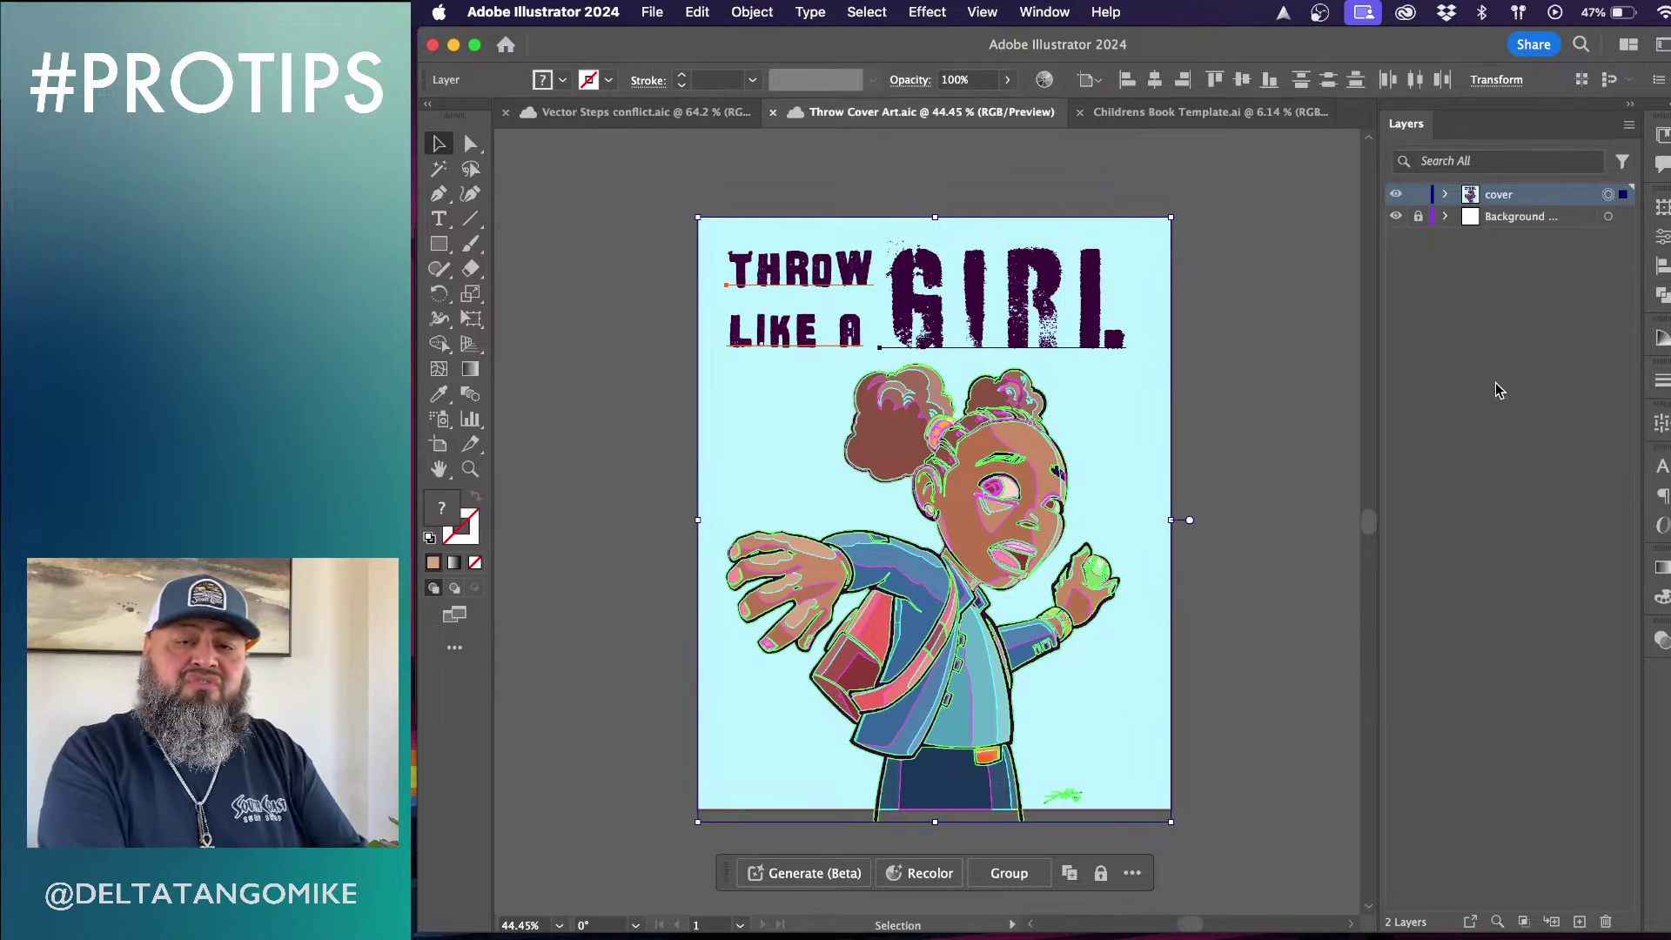
# In Childrens Book Template.ai, lock Layer 1 and paste the copied cover artwork with its layers
pyautogui.click(1226, 115)
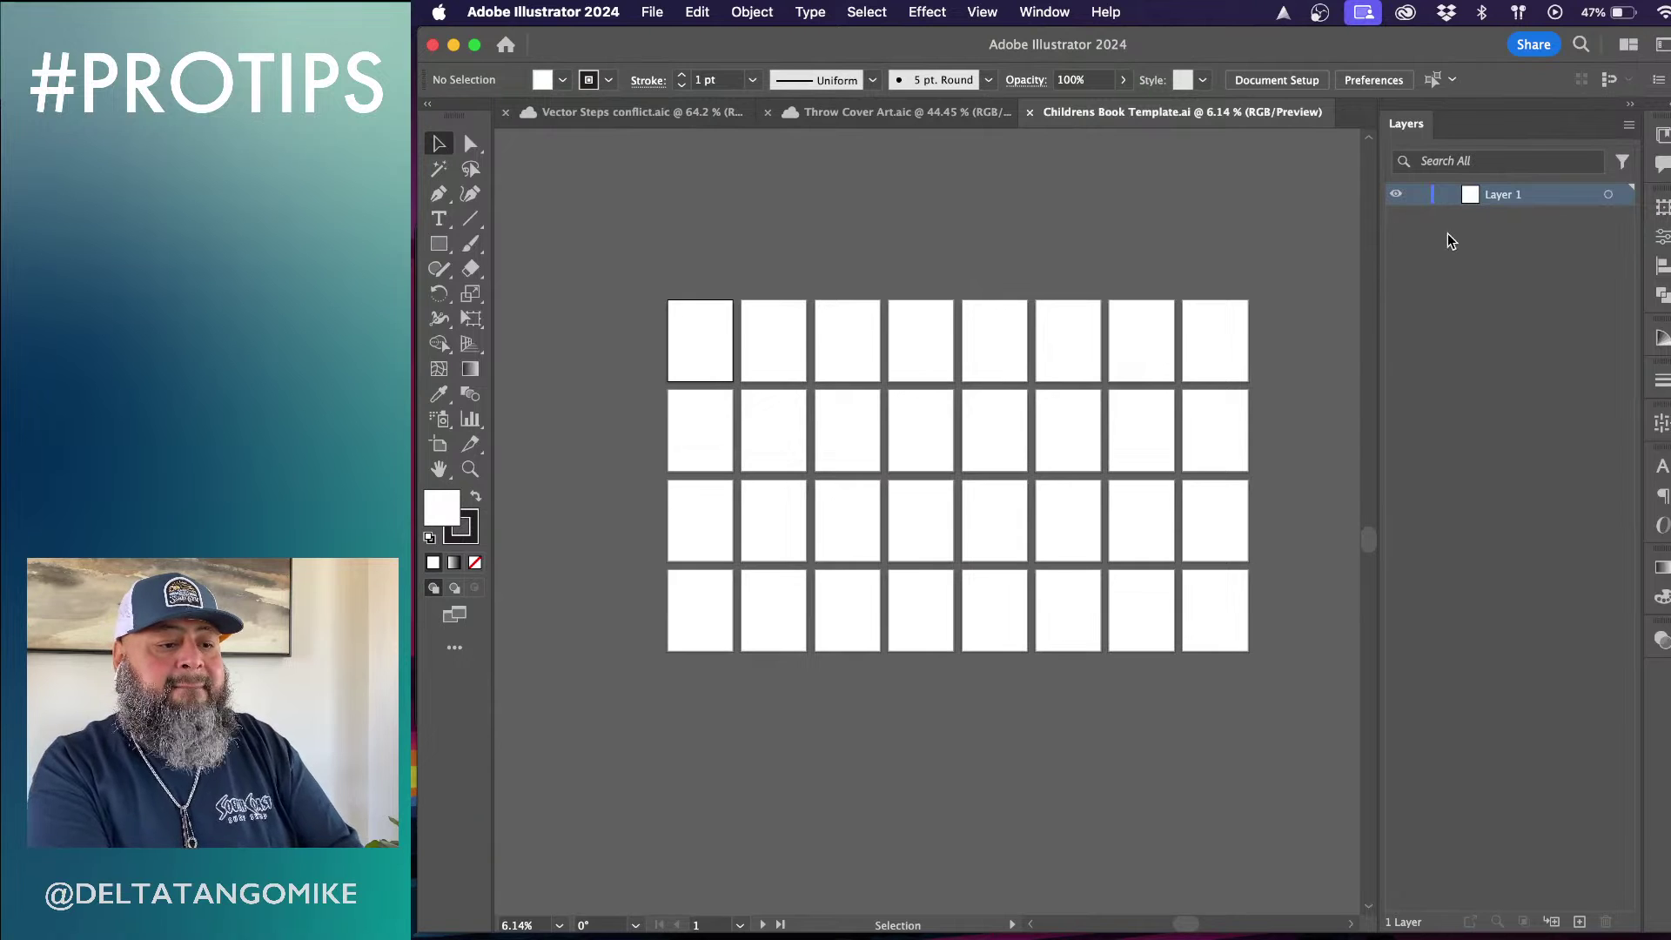
pyautogui.click(1418, 195)
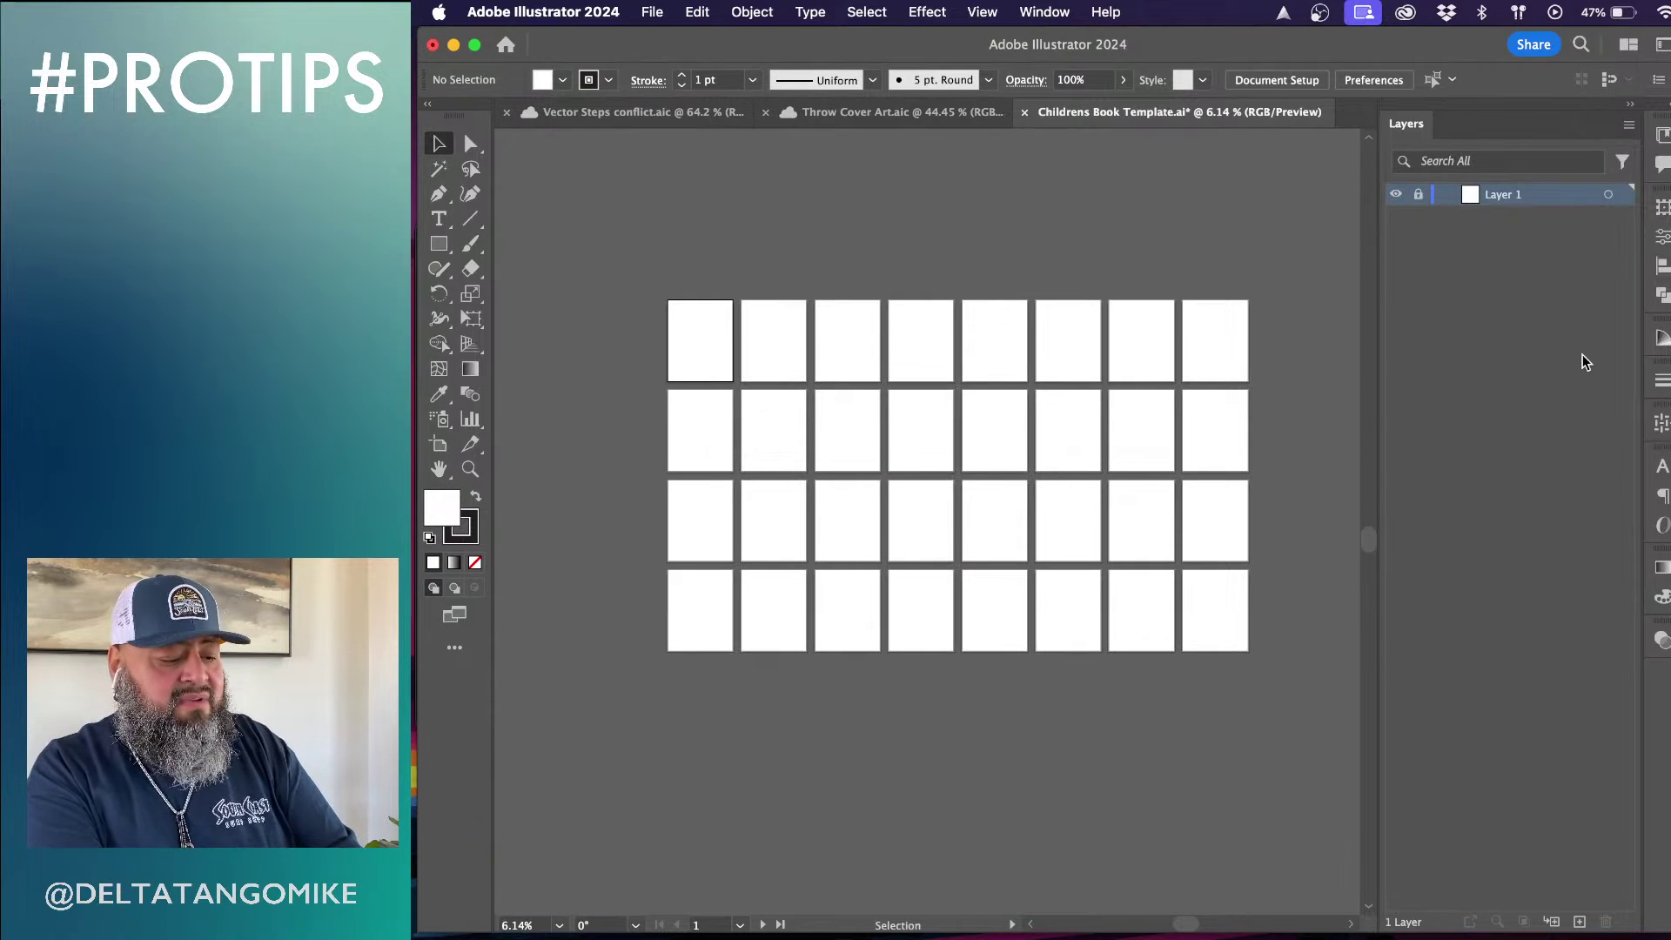
pyautogui.press('super+v')
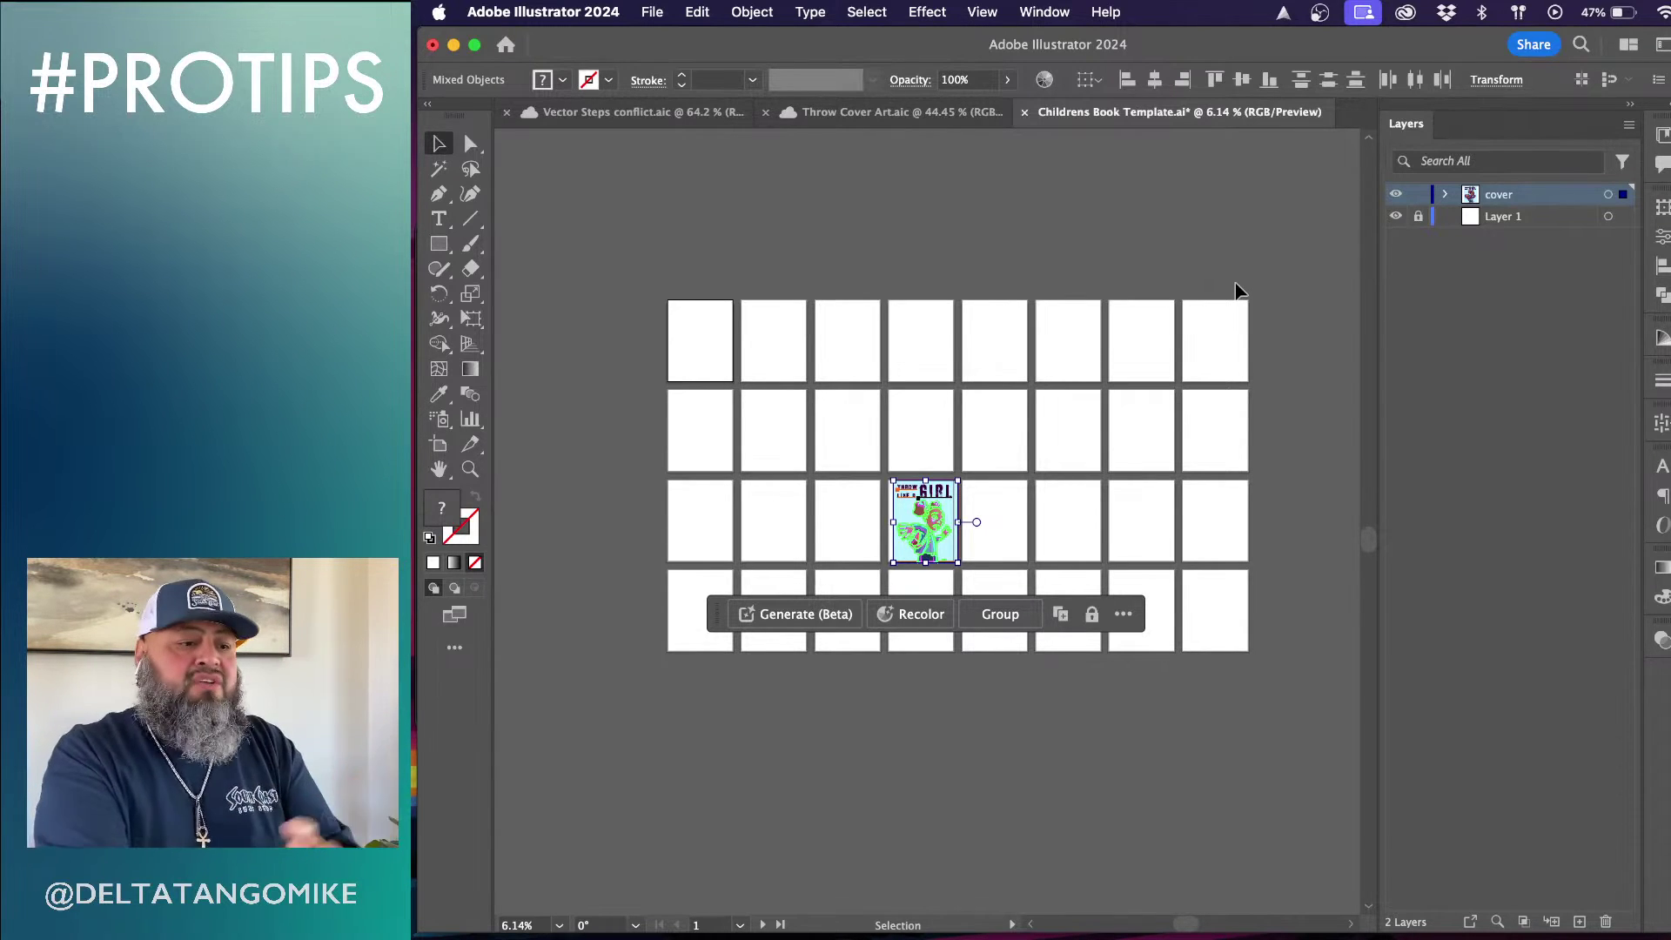
# Look at the pasted cover up close and expand the cover layer to show its sublayers
pyautogui.press('super+equal')
pyautogui.press('super+equal')
pyautogui.press('super+equal')
pyautogui.press('super+equal')
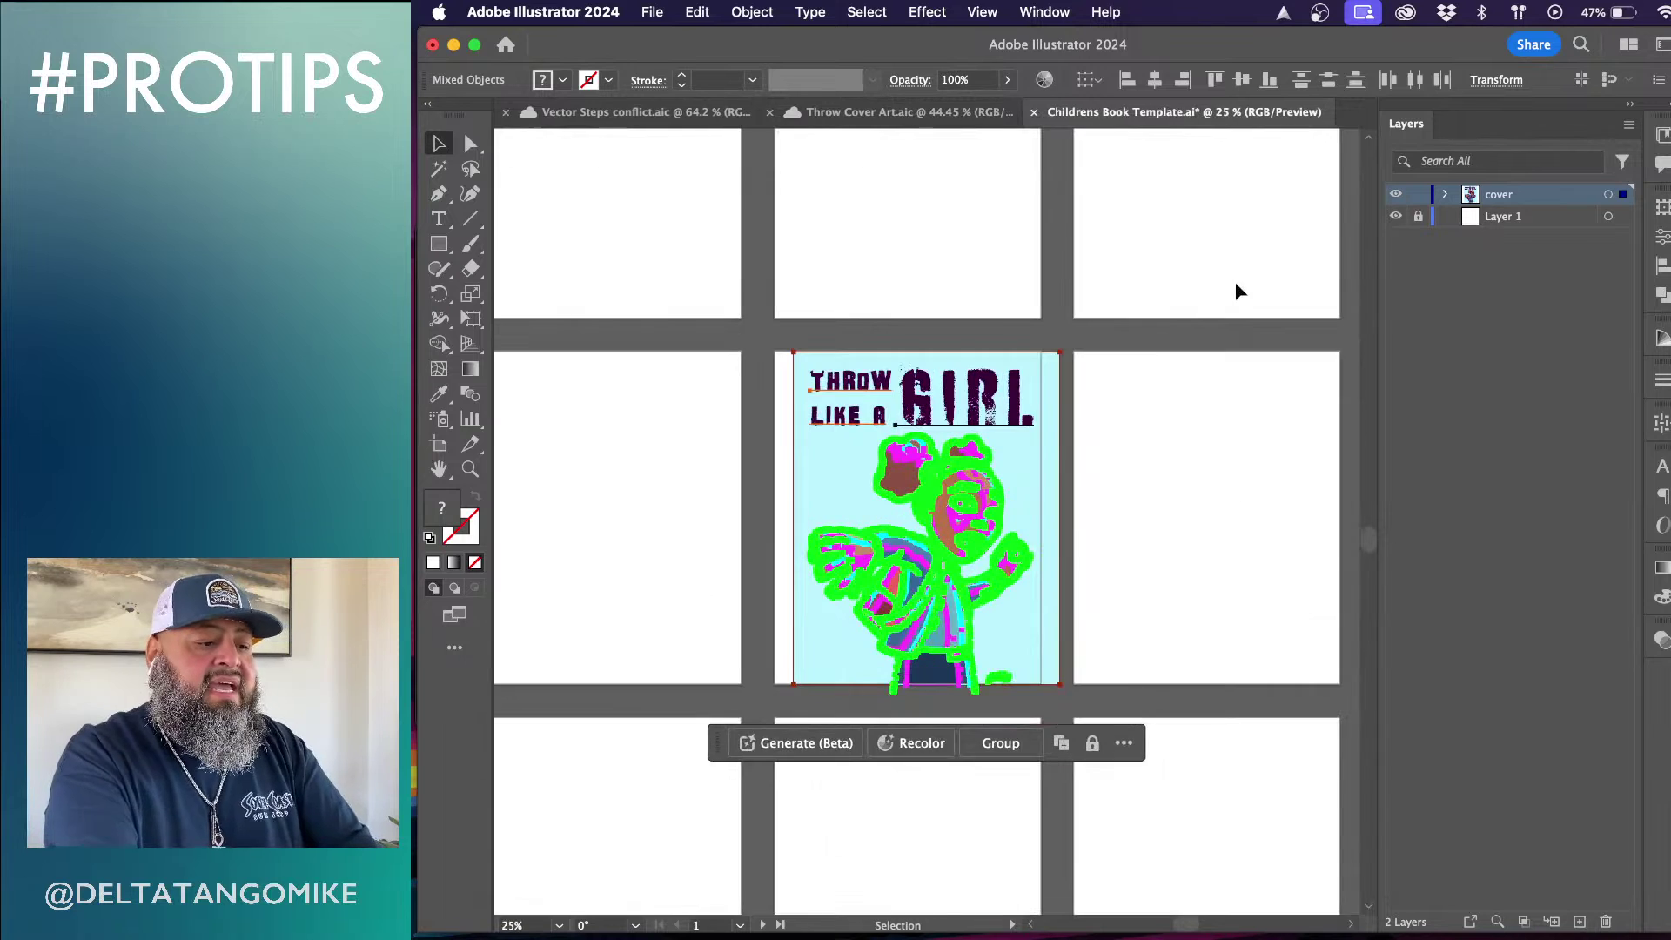
pyautogui.click(1445, 194)
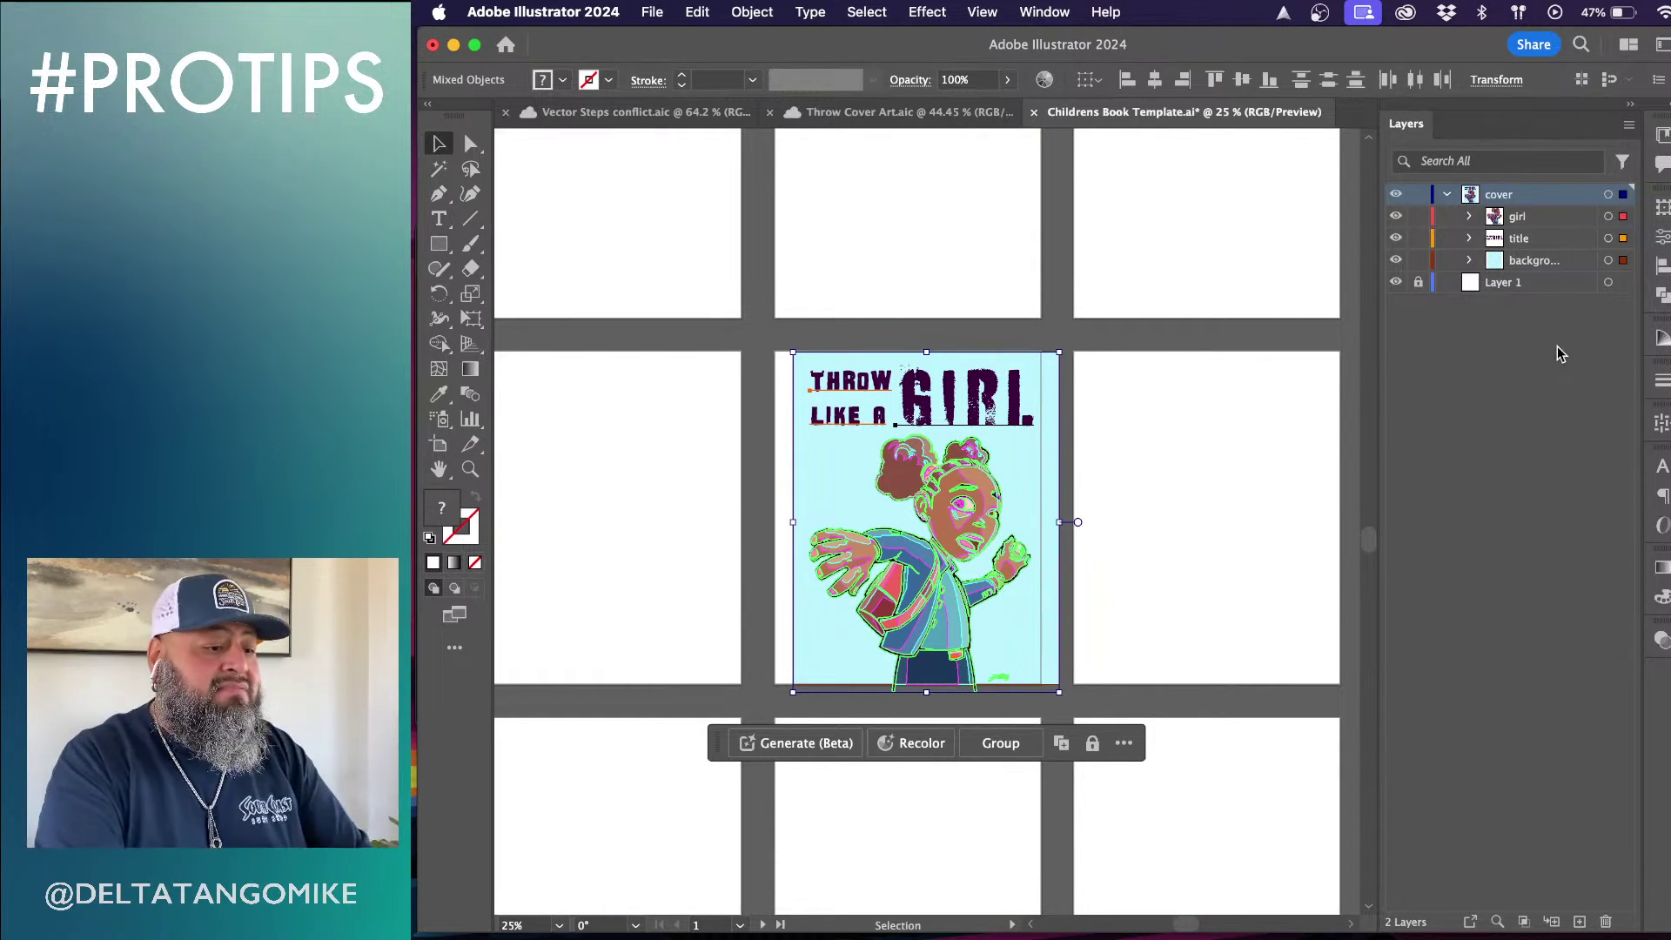
# Move the cover artwork onto the first artboard, nudge it down to align with the artboard's edges, and deselect it
pyautogui.scroll(-5, 1256, 470)
pyautogui.scroll(5, 1257, 478)
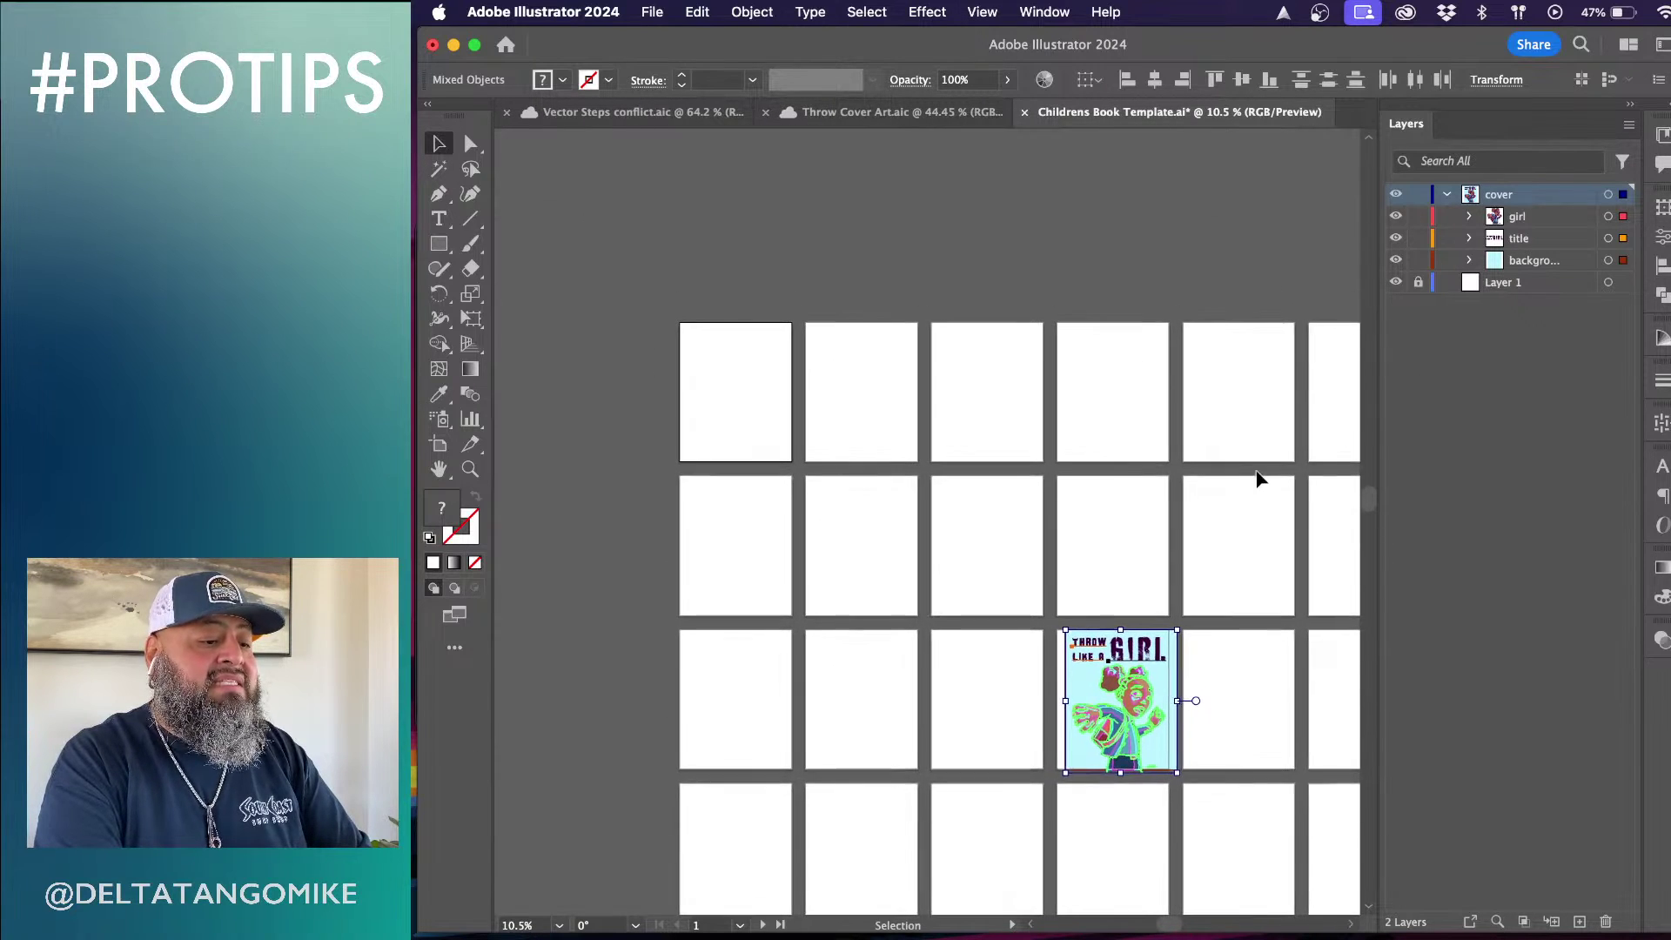
pyautogui.moveTo(1106, 654); pyautogui.dragTo(738, 359)
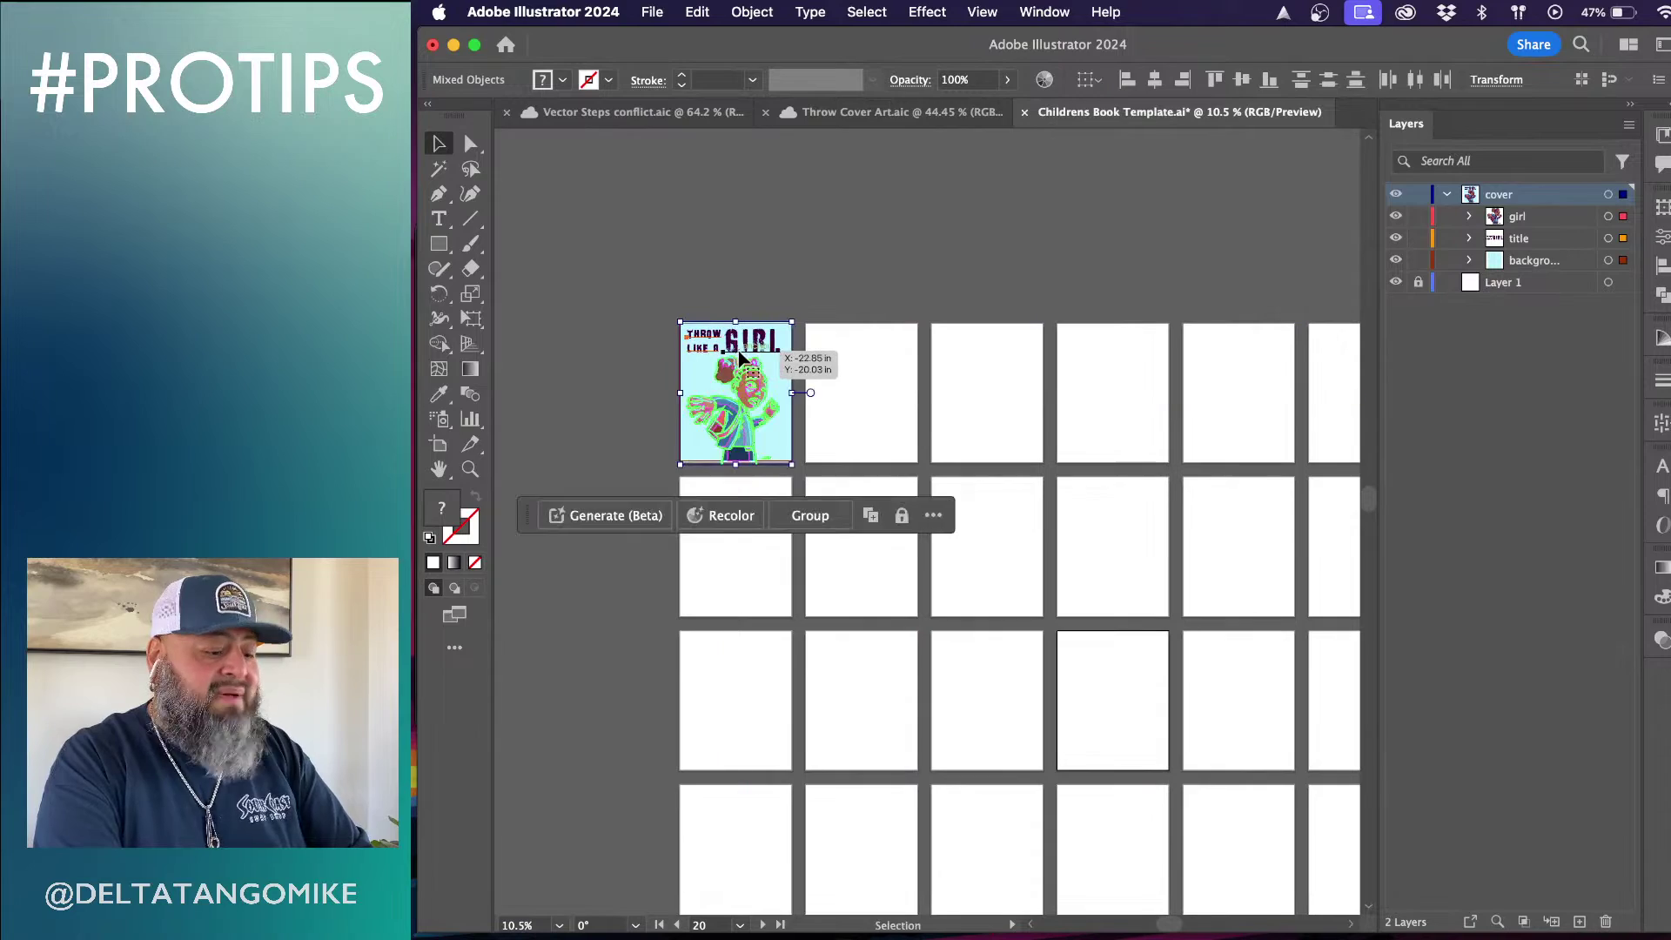
pyautogui.press('super+0')
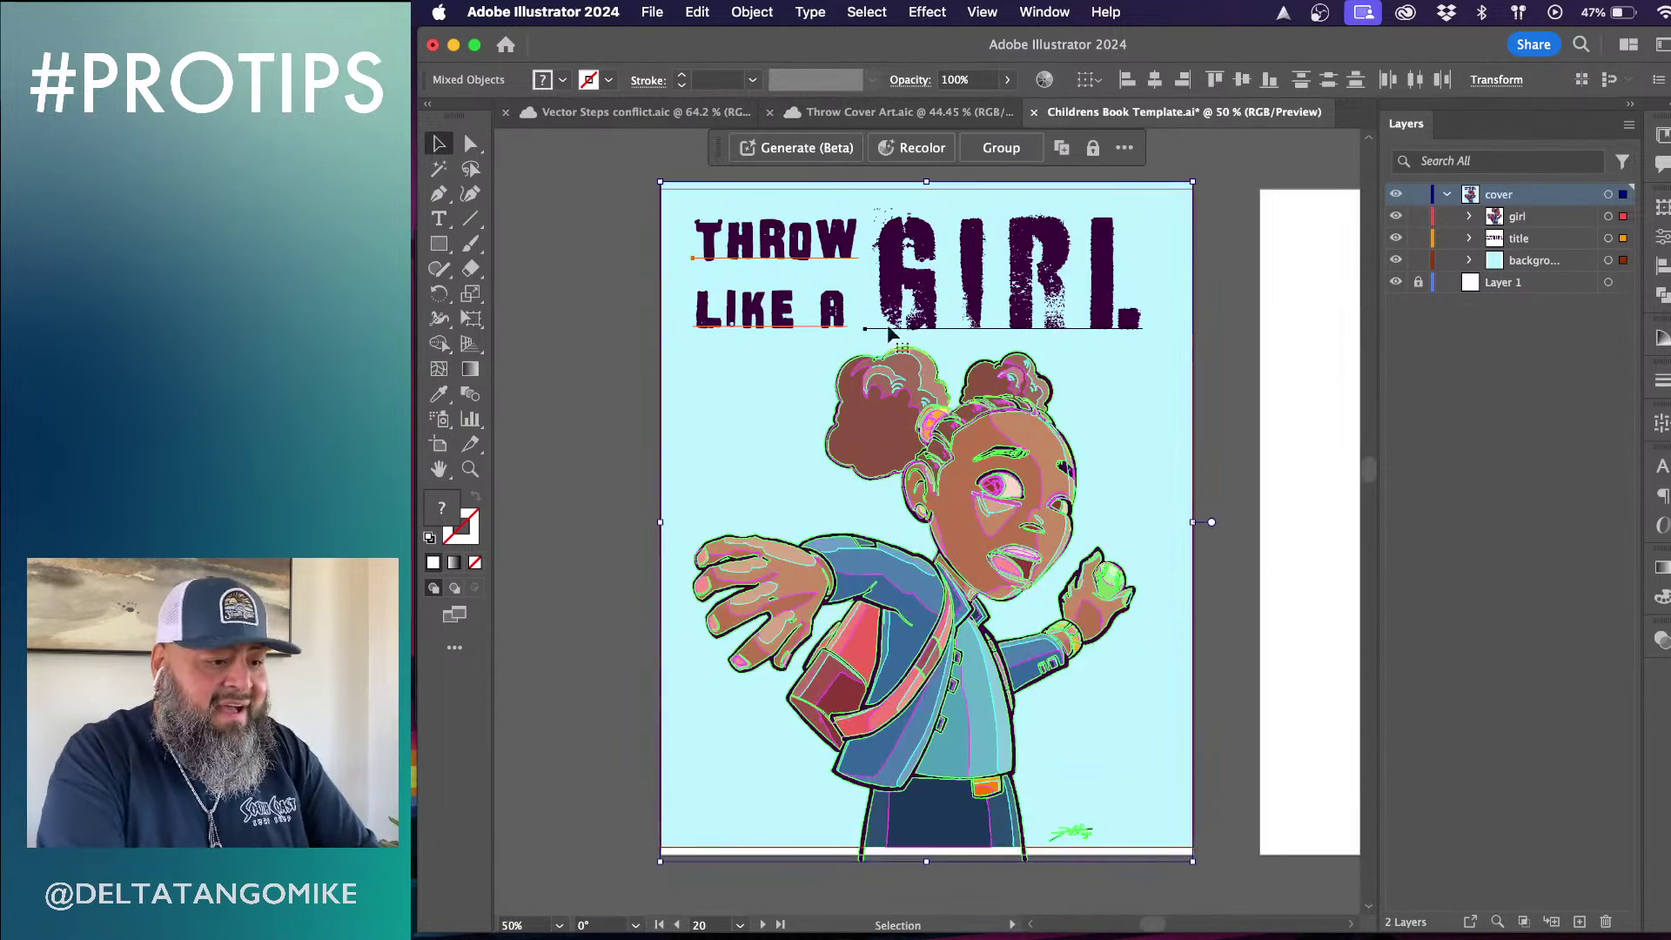
pyautogui.press('Down')
pyautogui.press('Down')
pyautogui.press('Down')
pyautogui.press('Down')
pyautogui.press('Down')
pyautogui.press('Down')
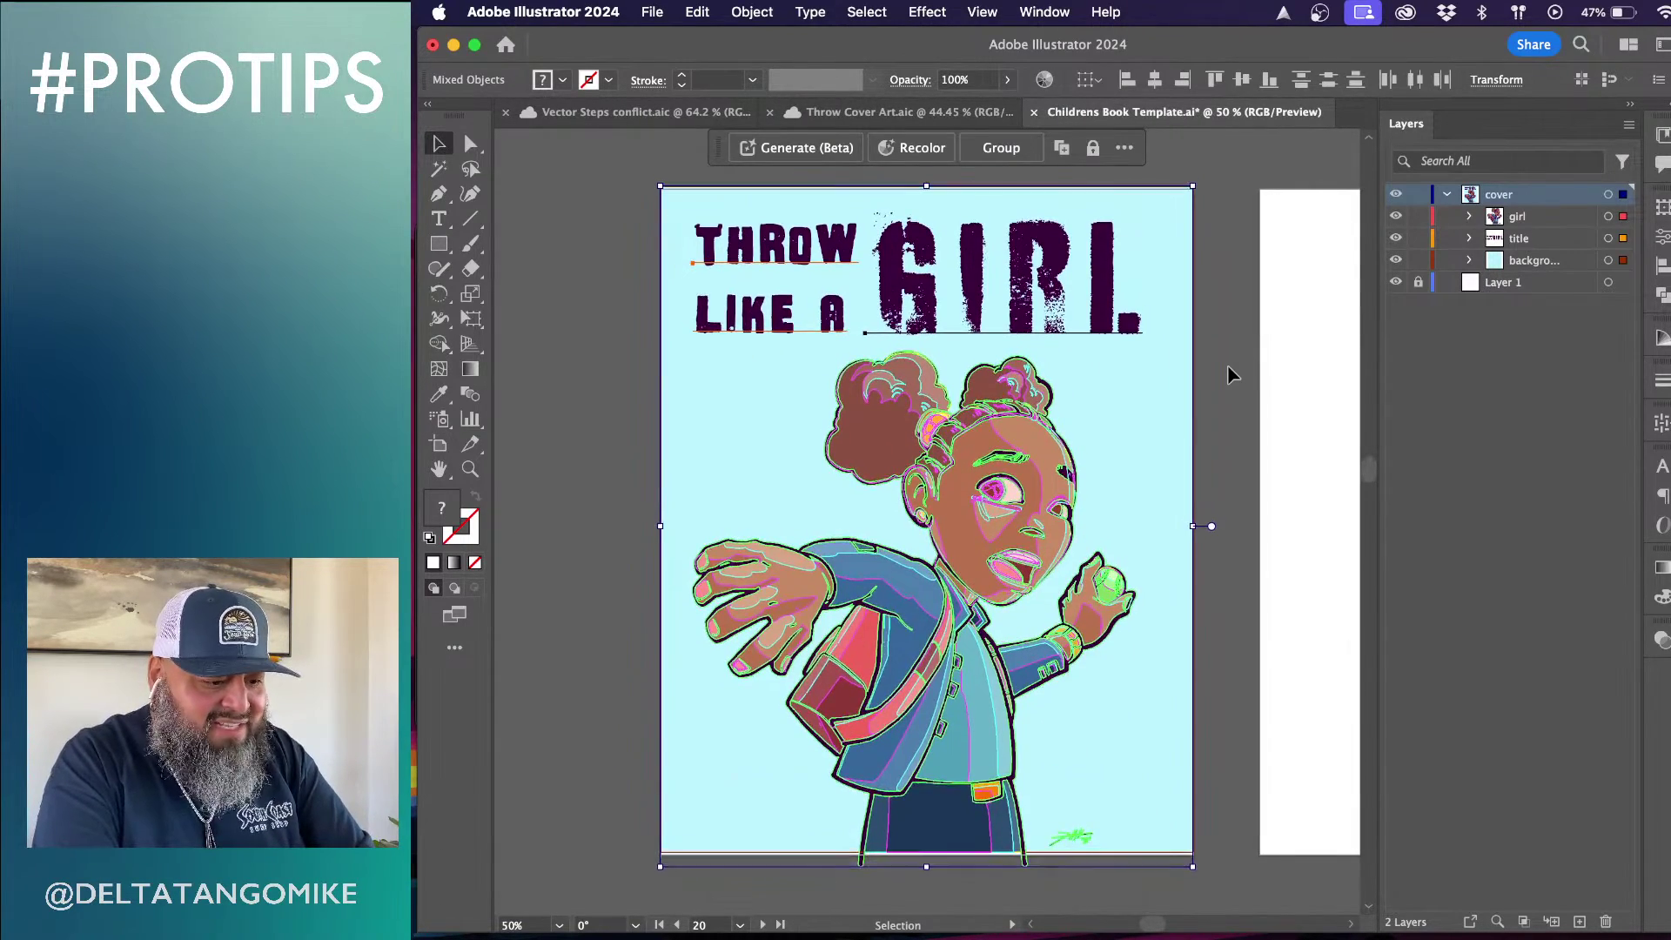
pyautogui.click(1230, 375)
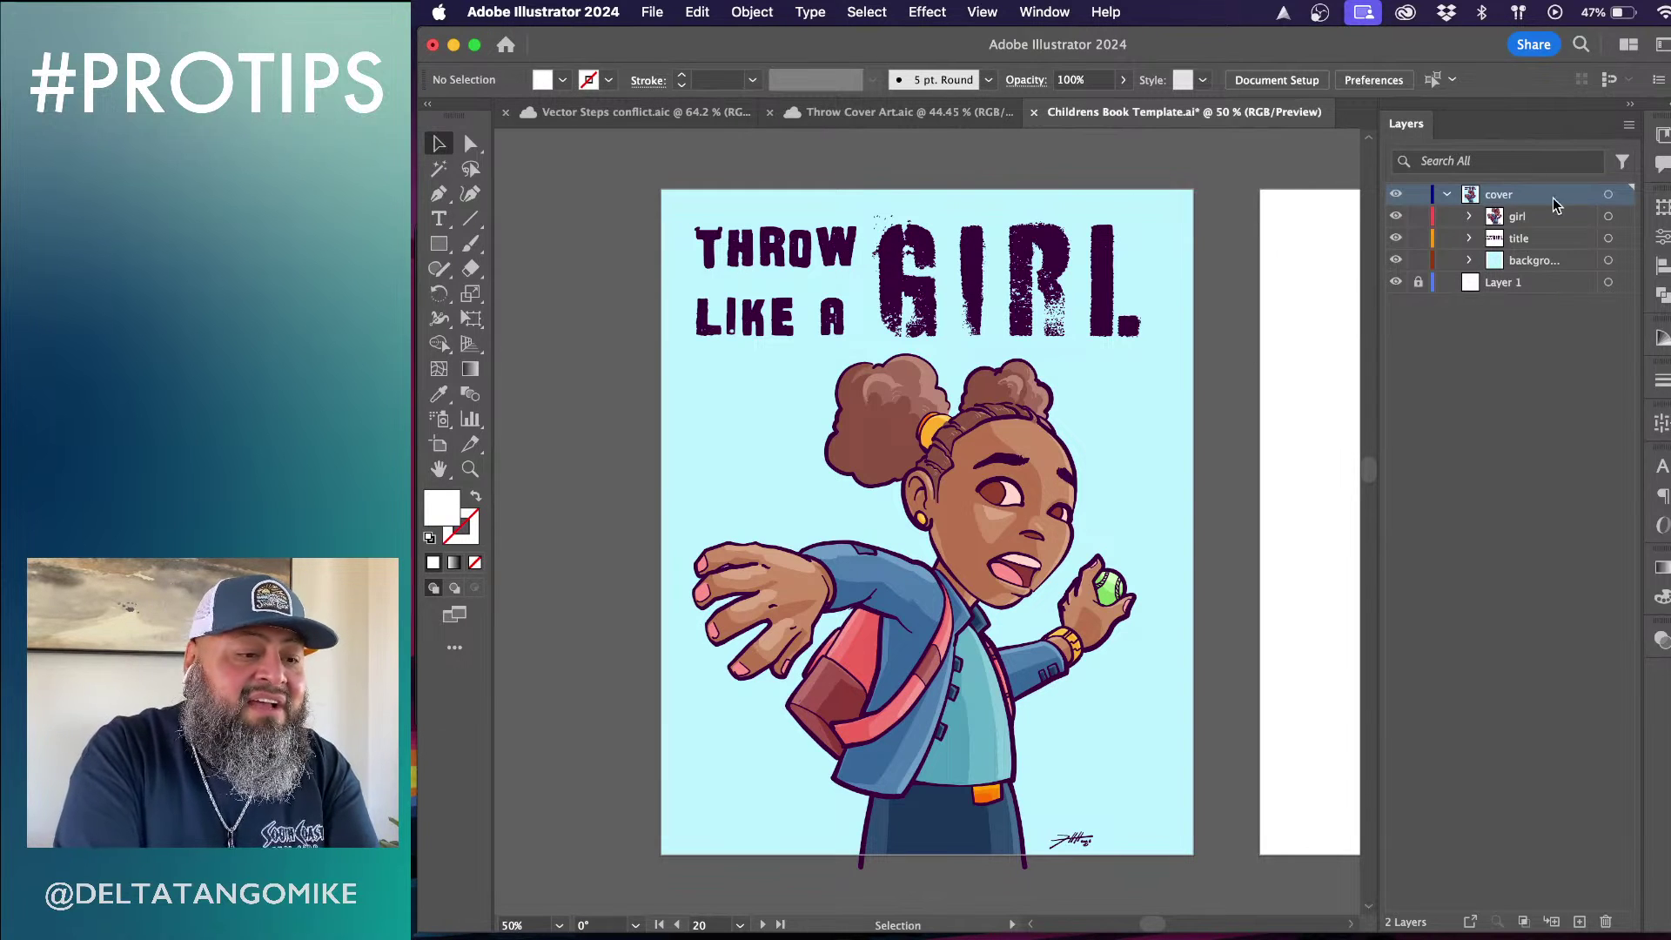
# Save the document as Childrens Book TLG.ai in the Throw 22 folder, keeping the default Illustrator options
pyautogui.click(664, 20)
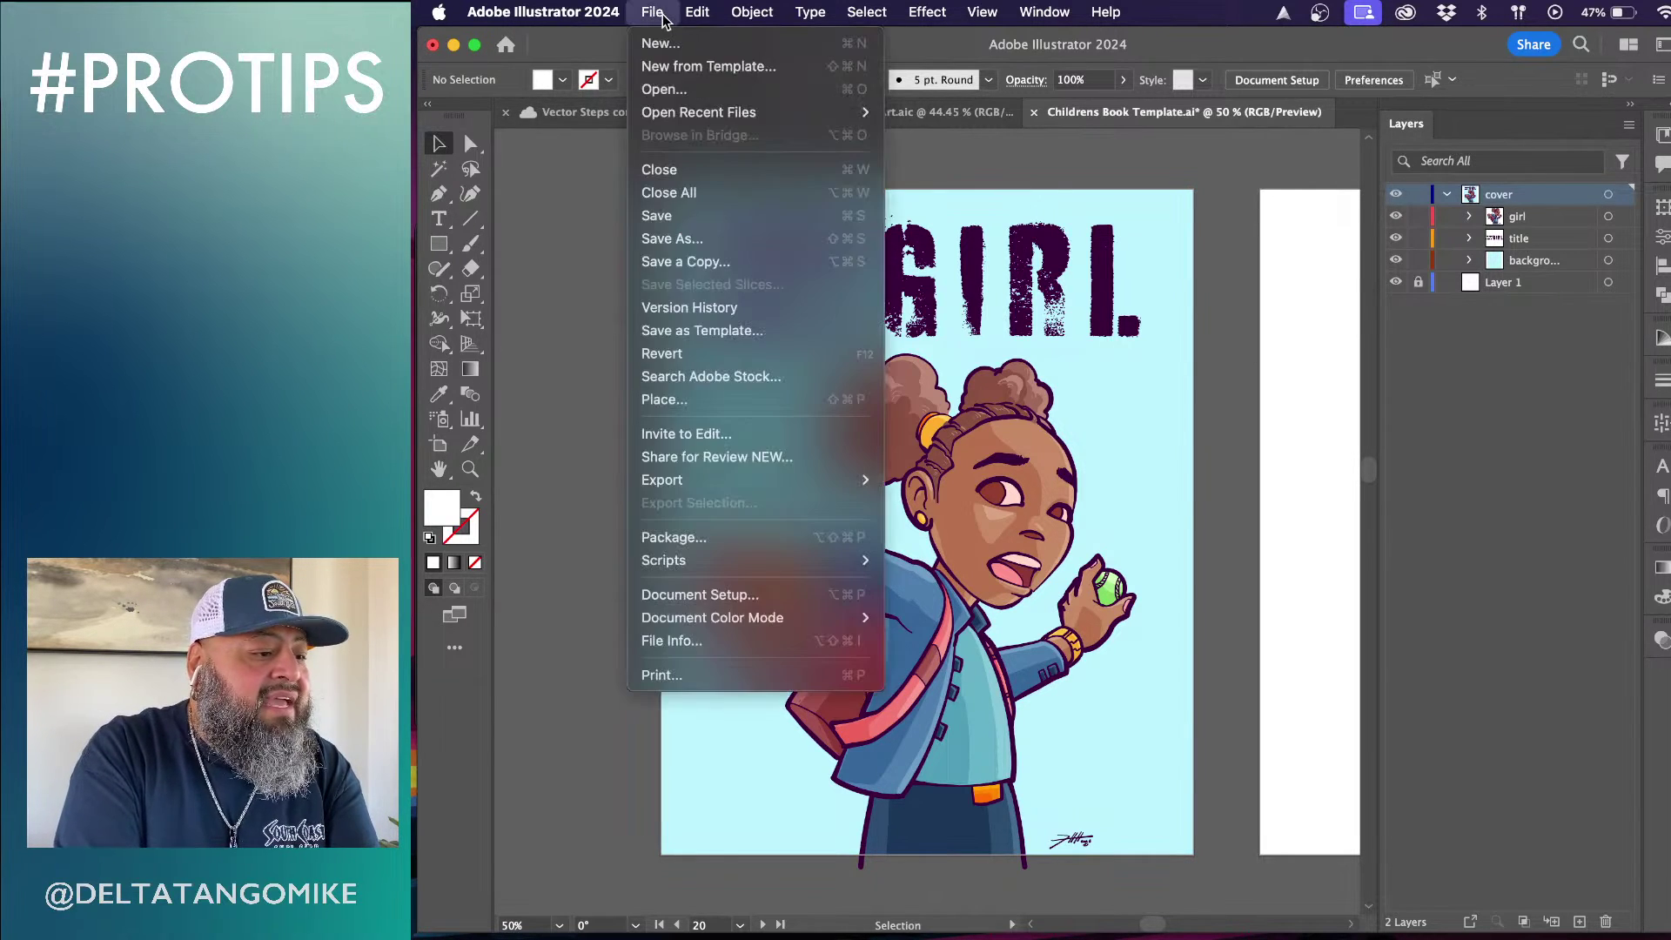
pyautogui.click(704, 241)
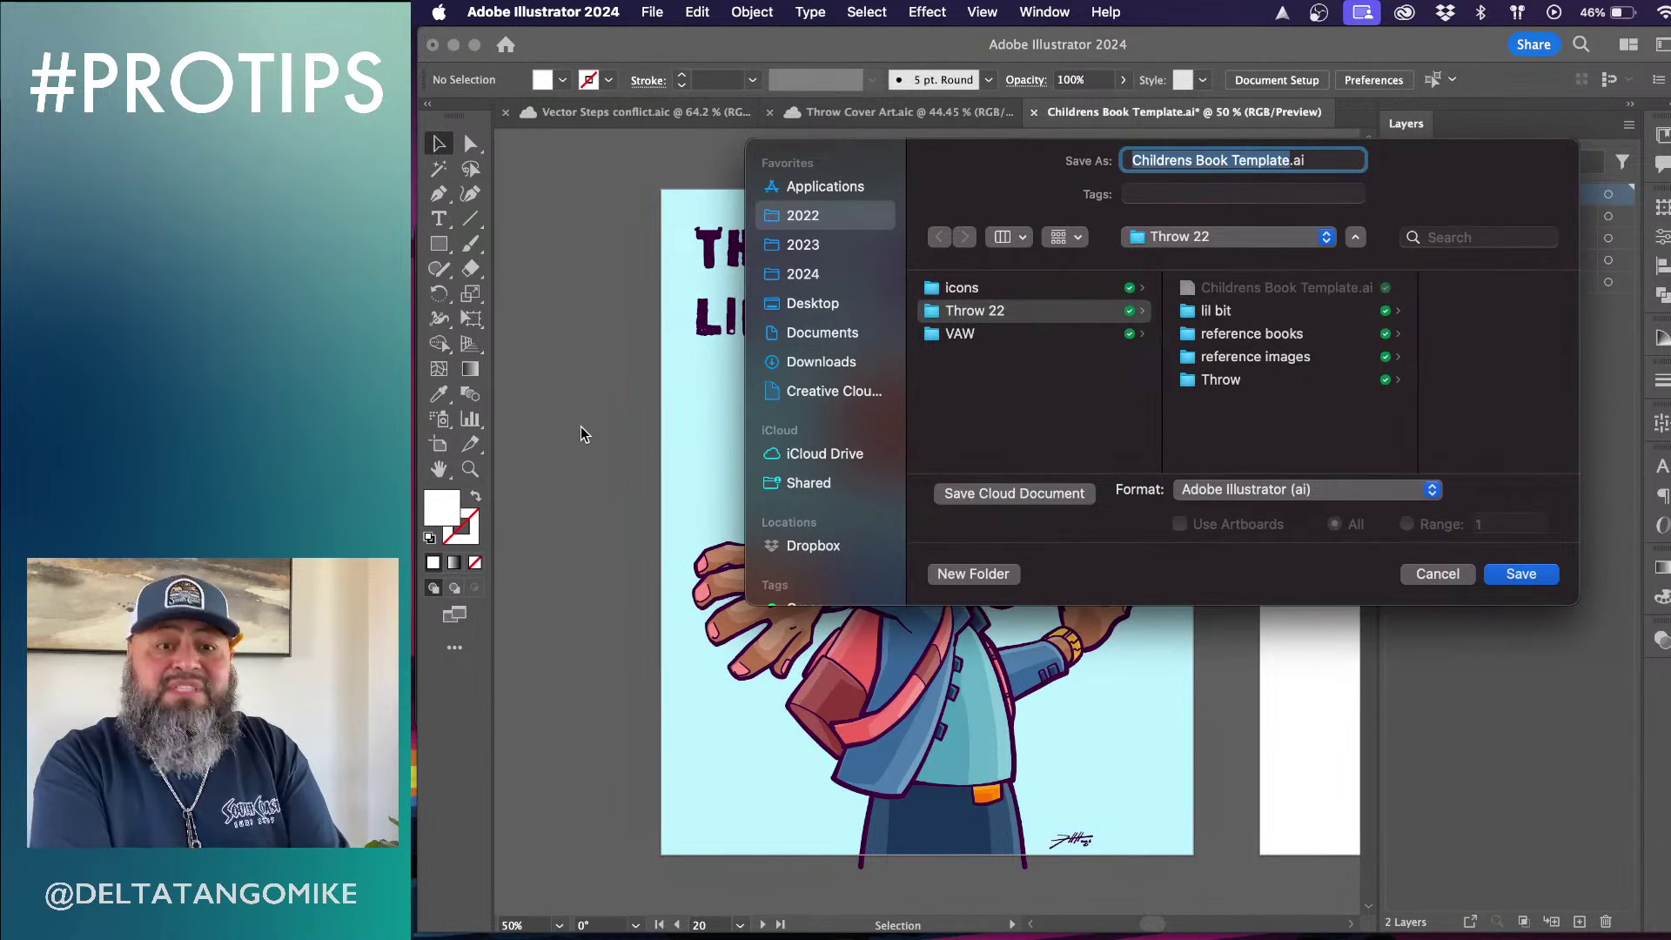
pyautogui.press('Right')
pyautogui.press('BackSpace')
pyautogui.press('BackSpace')
pyautogui.press('BackSpace')
pyautogui.press('BackSpace')
pyautogui.press('BackSpace')
pyautogui.press('BackSpace')
pyautogui.press('BackSpace')
pyautogui.press('BackSpace')
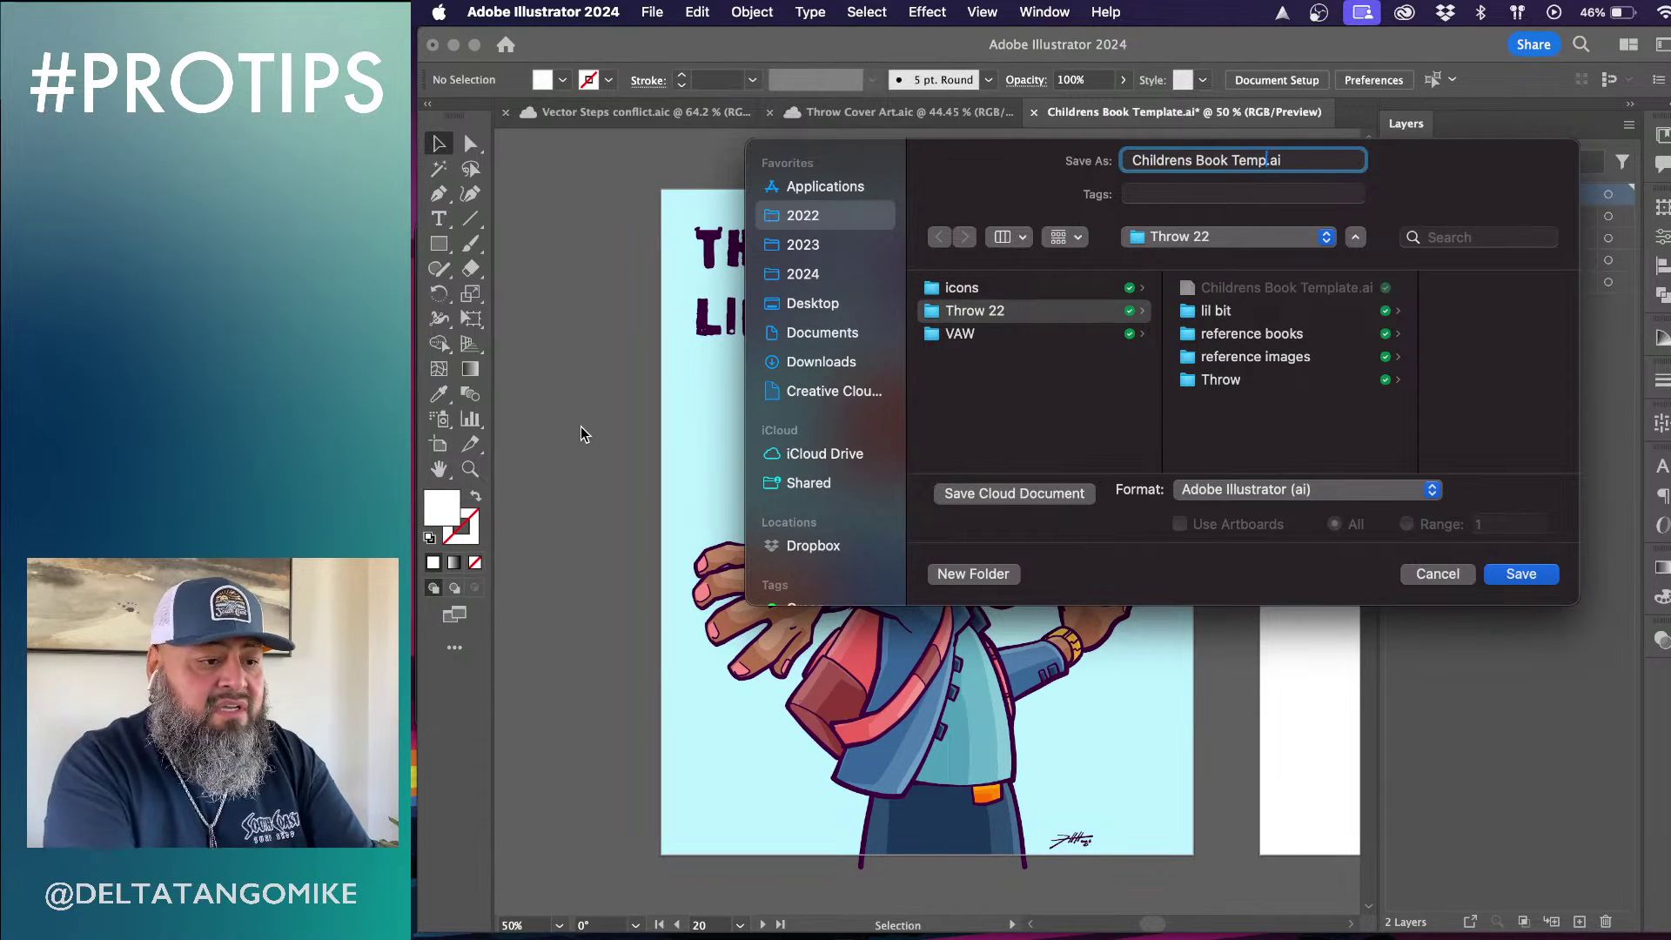
pyautogui.write('T')
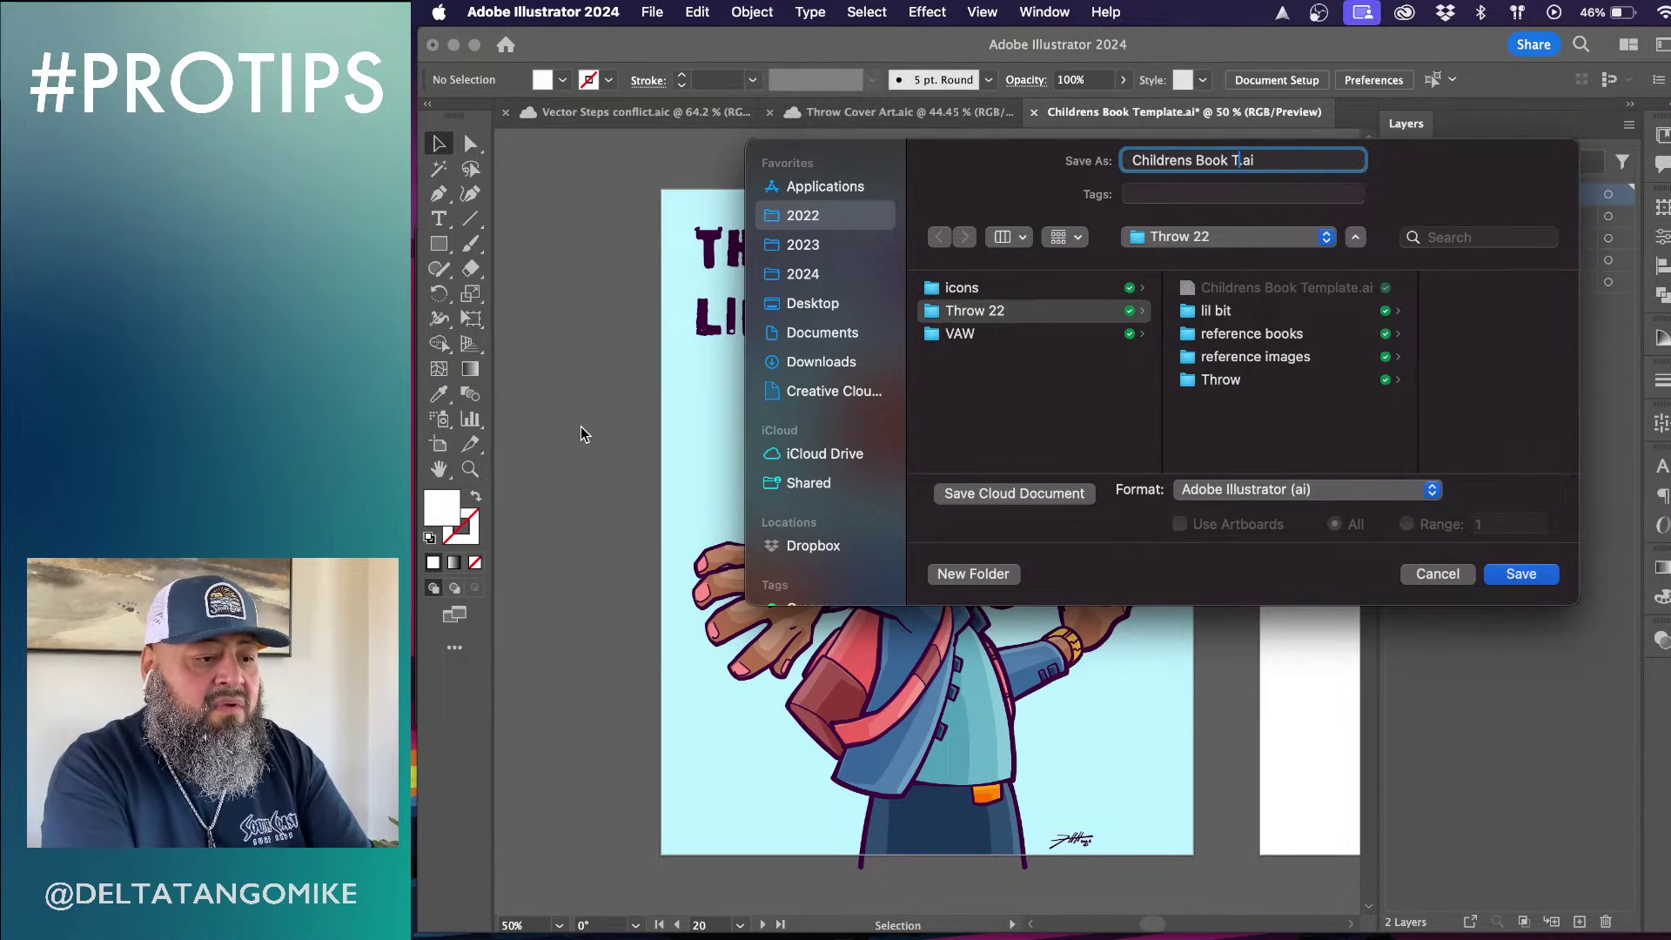
pyautogui.write('LG')
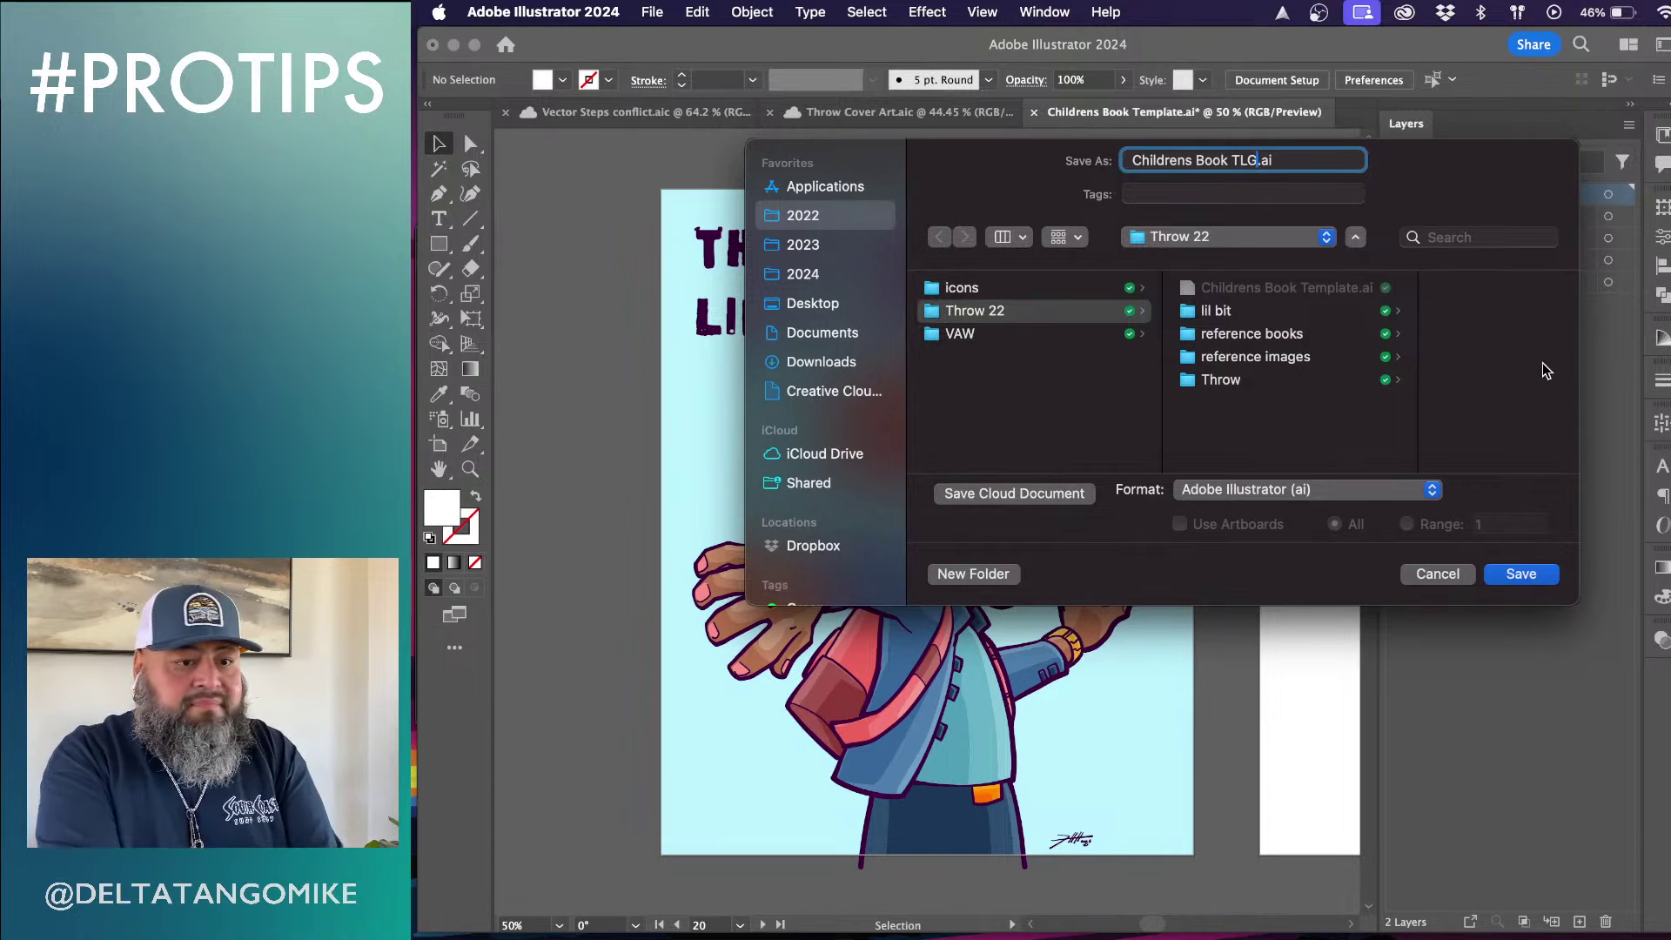
pyautogui.click(1525, 576)
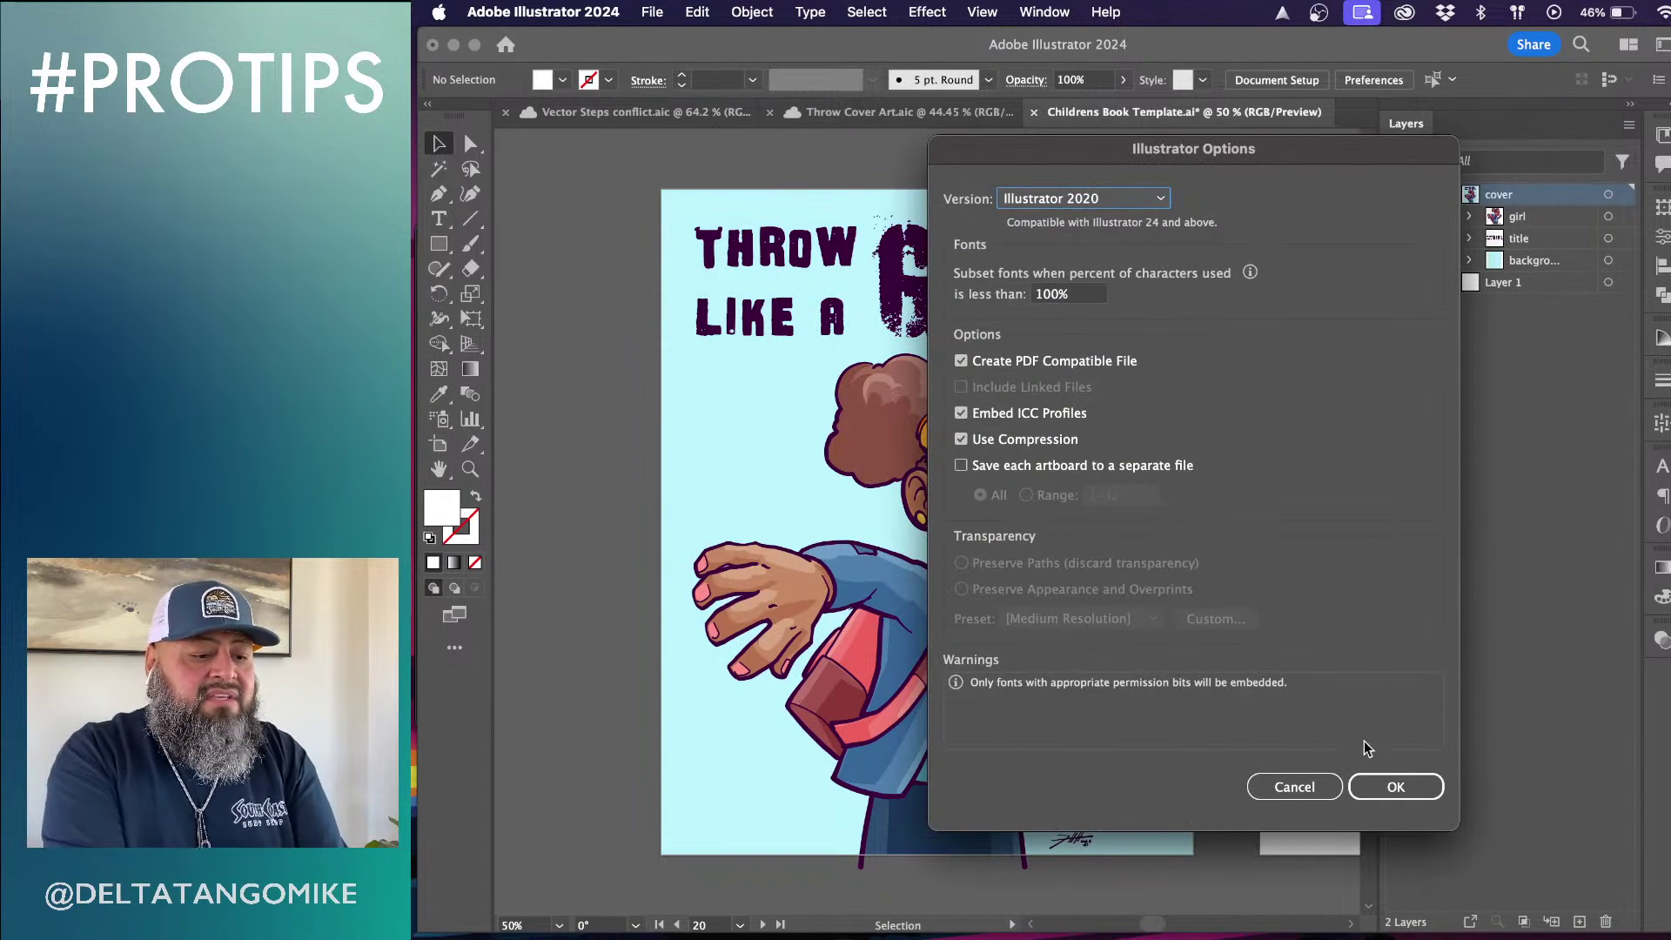
pyautogui.click(1393, 787)
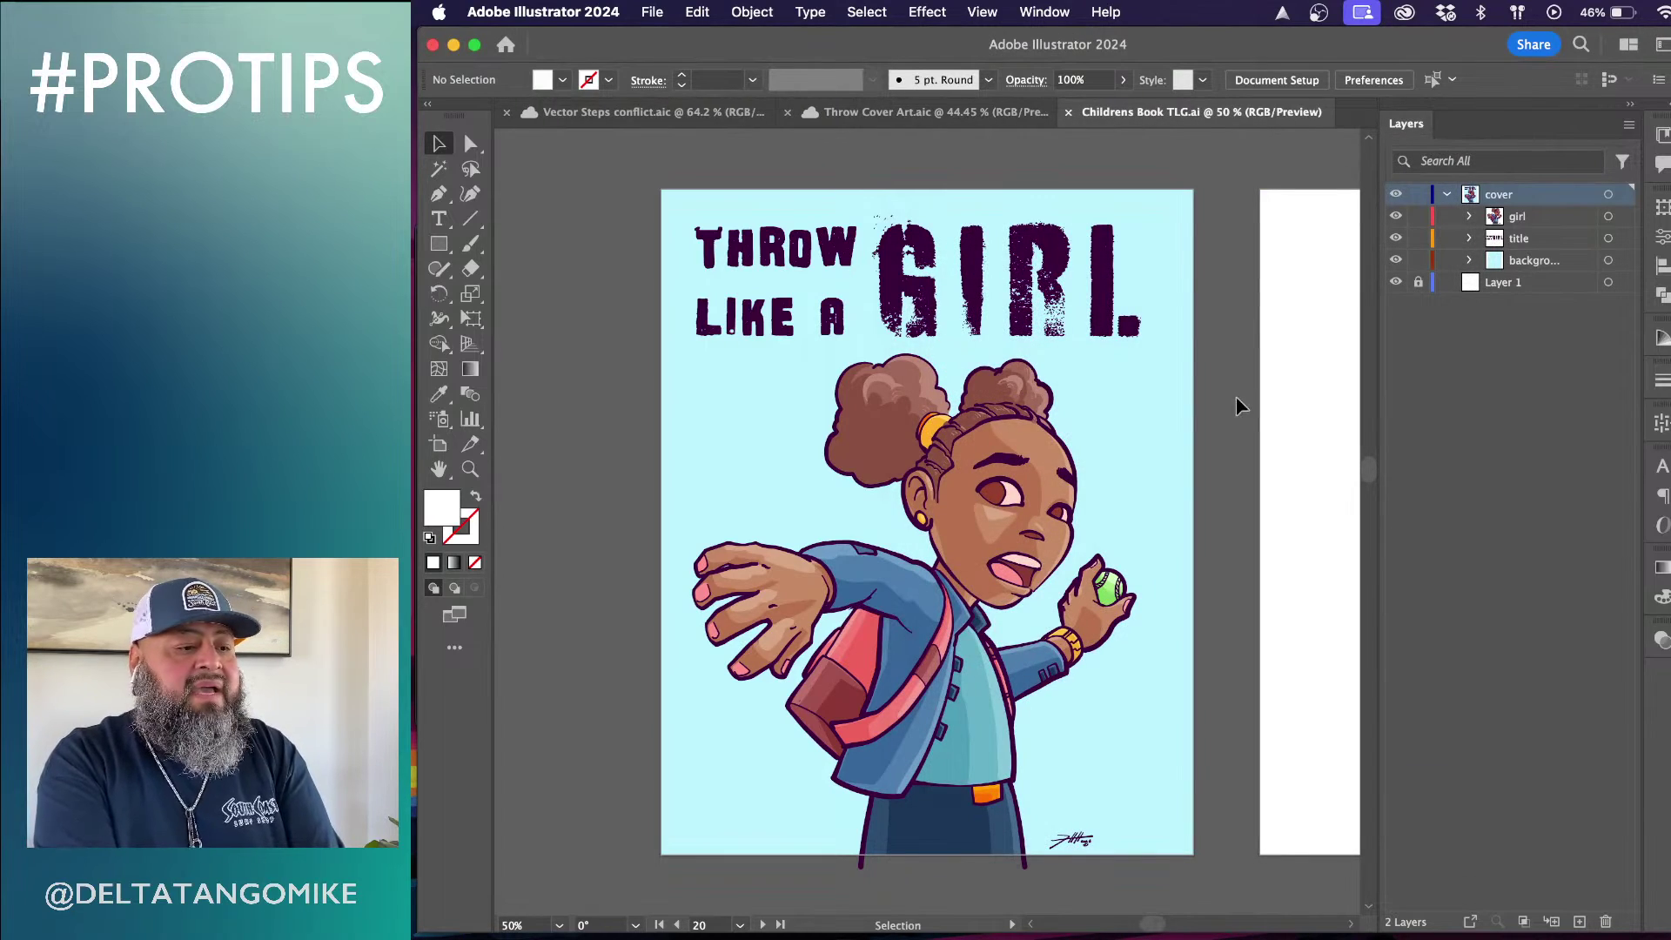
# Review the art adjustment and artboard export steps in Vector Steps conflict.aic
pyautogui.click(642, 111)
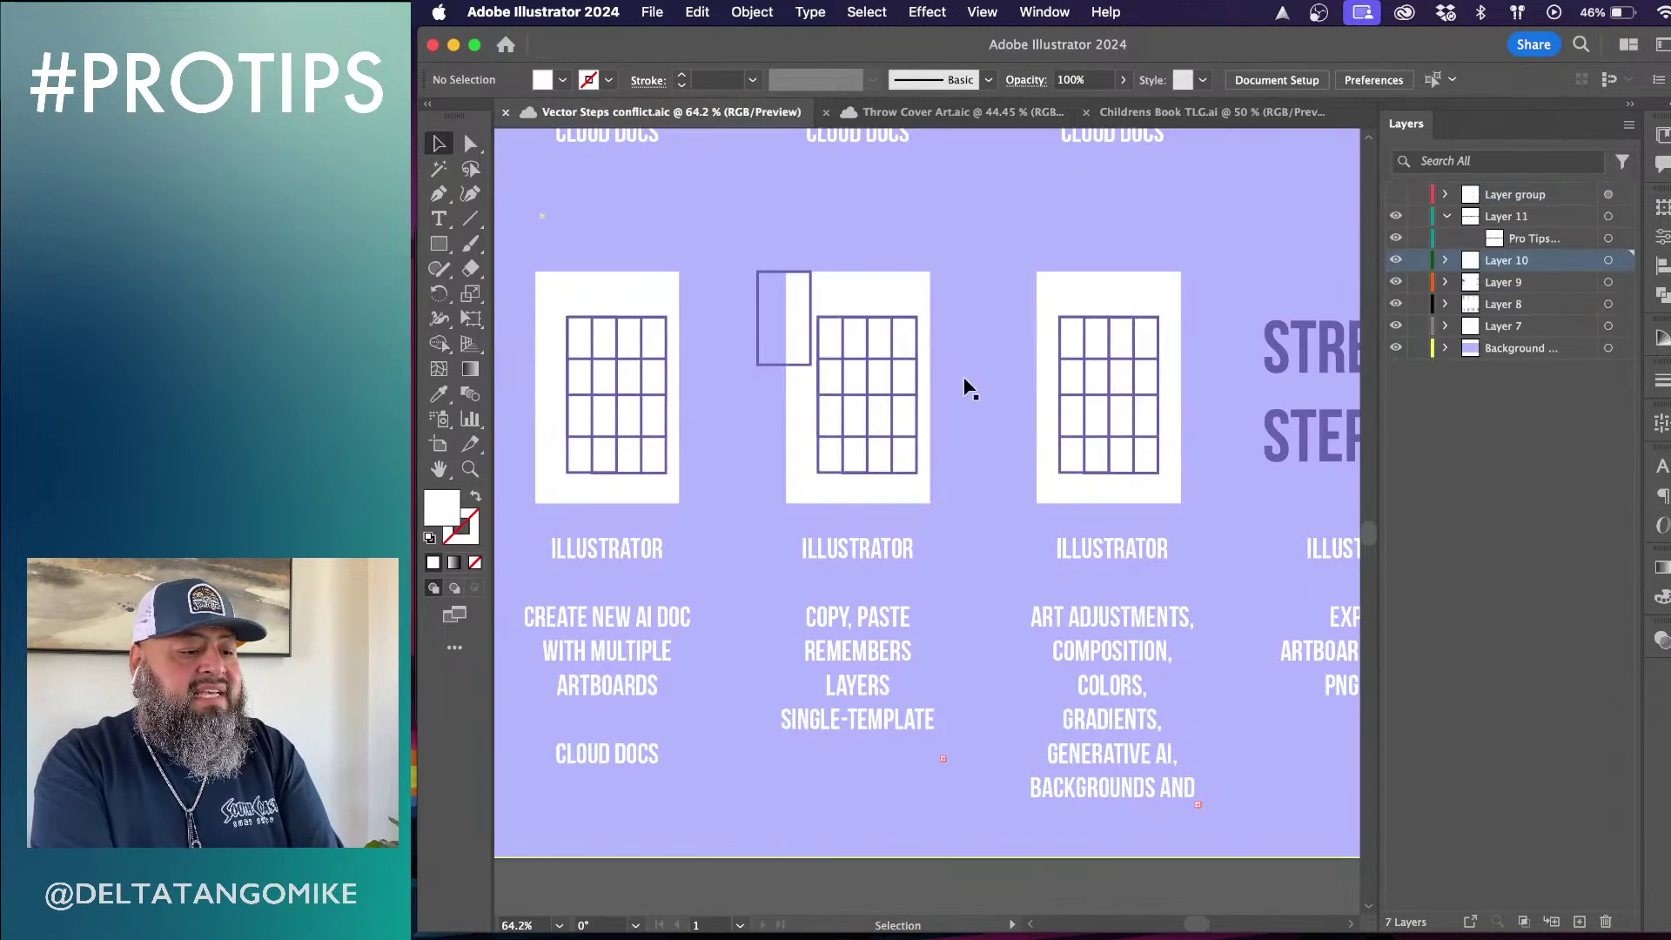
pyautogui.scroll(-3, 966, 384)
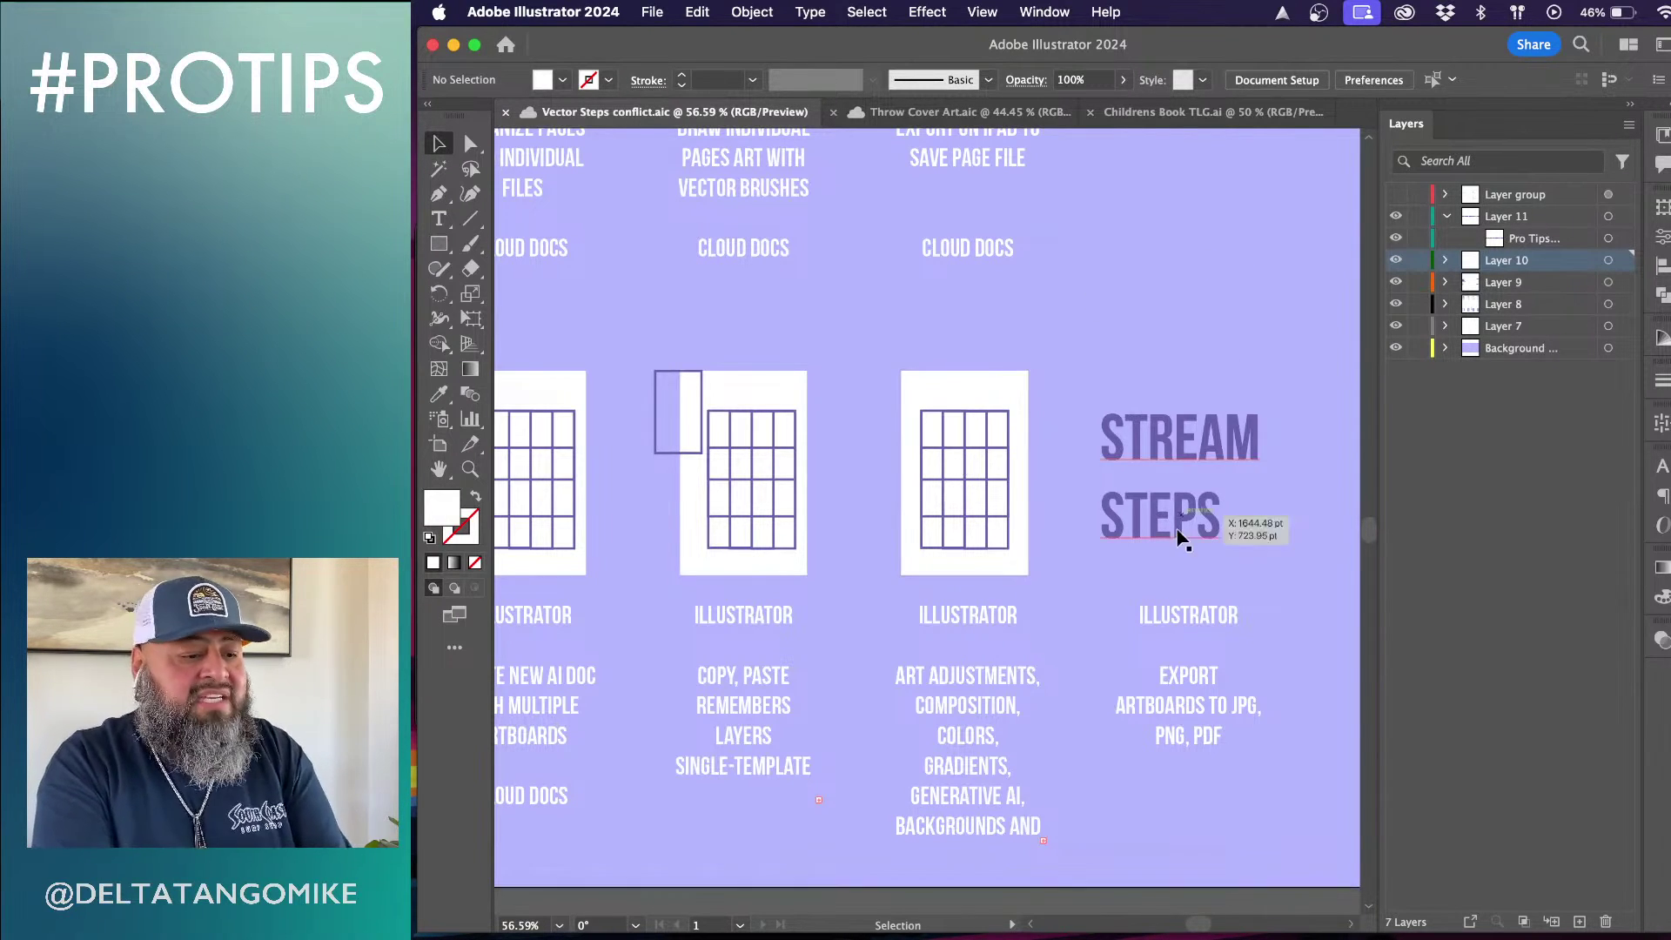
pyautogui.scroll(-3, 1182, 527)
pyautogui.hscroll(3, 1182, 527)
pyautogui.scroll(3, 1183, 540)
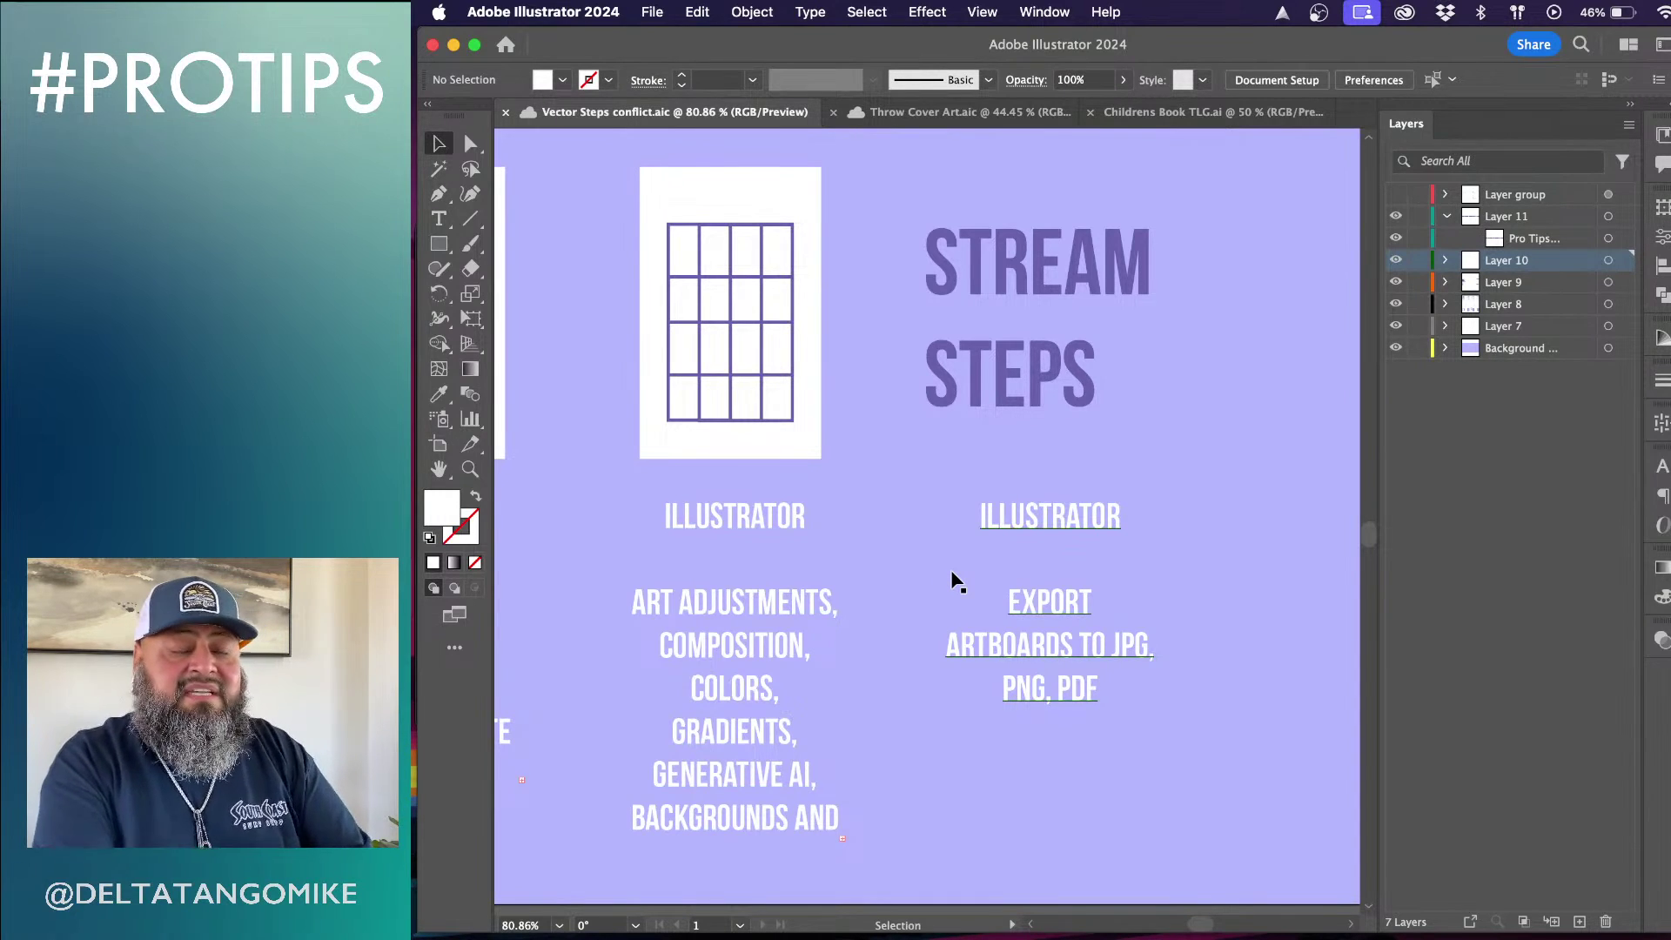
pyautogui.hscroll(-3, 957, 582)
pyautogui.scroll(-2, 958, 582)
pyautogui.scroll(3, 954, 574)
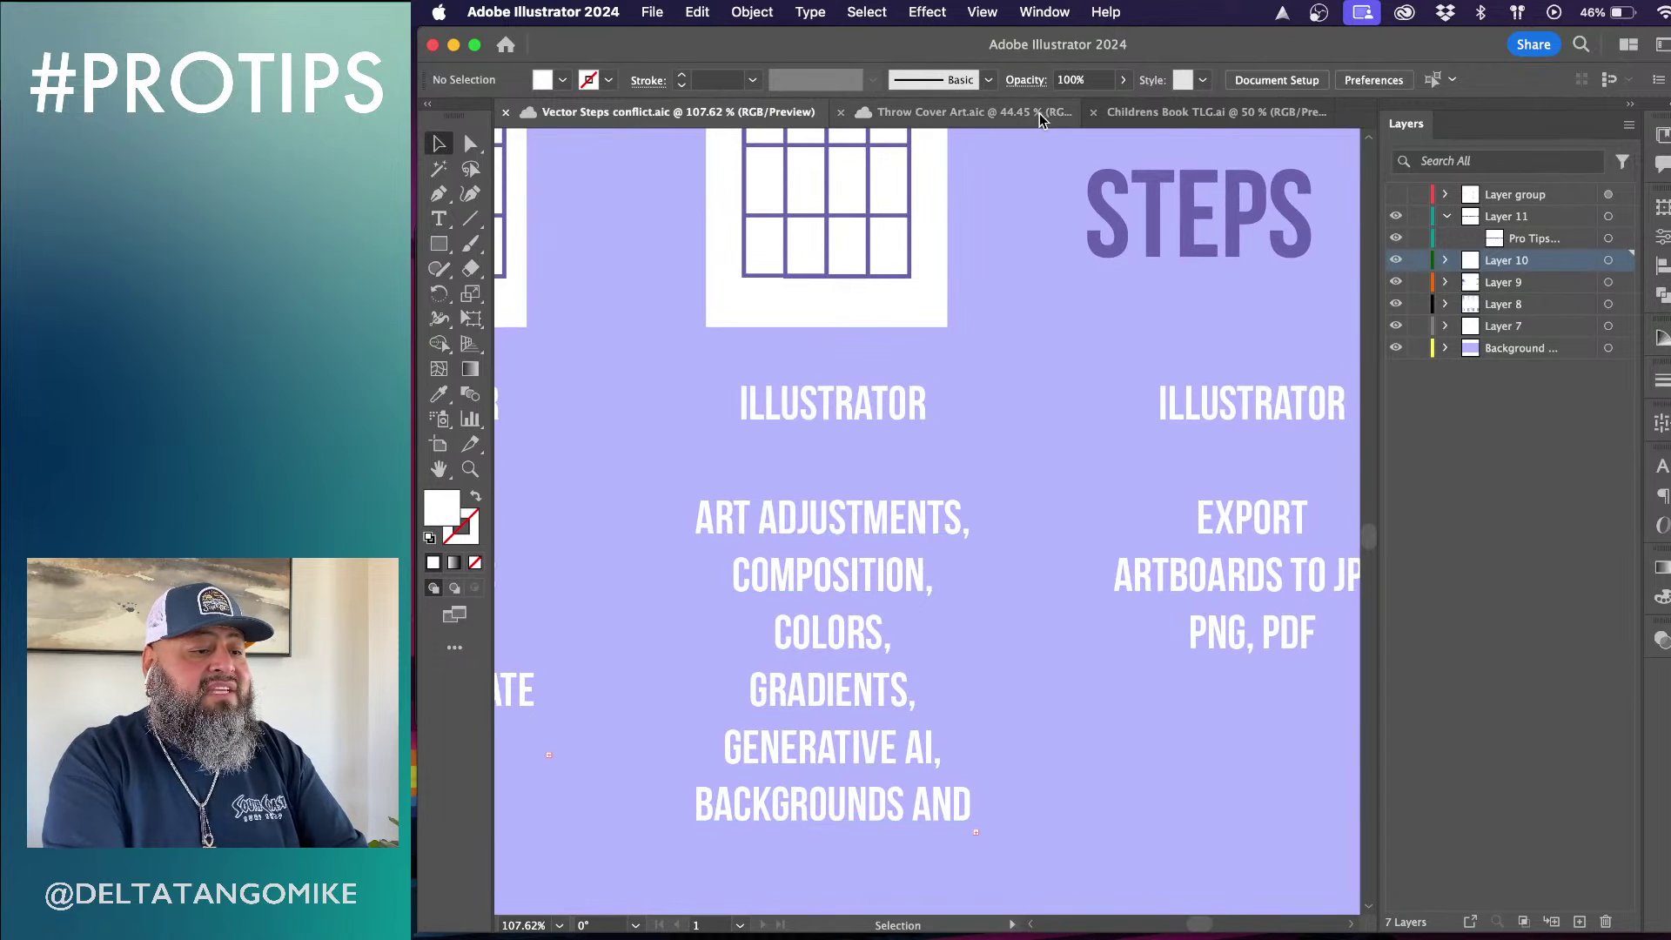
# Switch to Childrens Book TLG.ai and draw a white rectangle covering the second artboard on a new layer
pyautogui.click(1210, 112)
pyautogui.hscroll(5, 1052, 571)
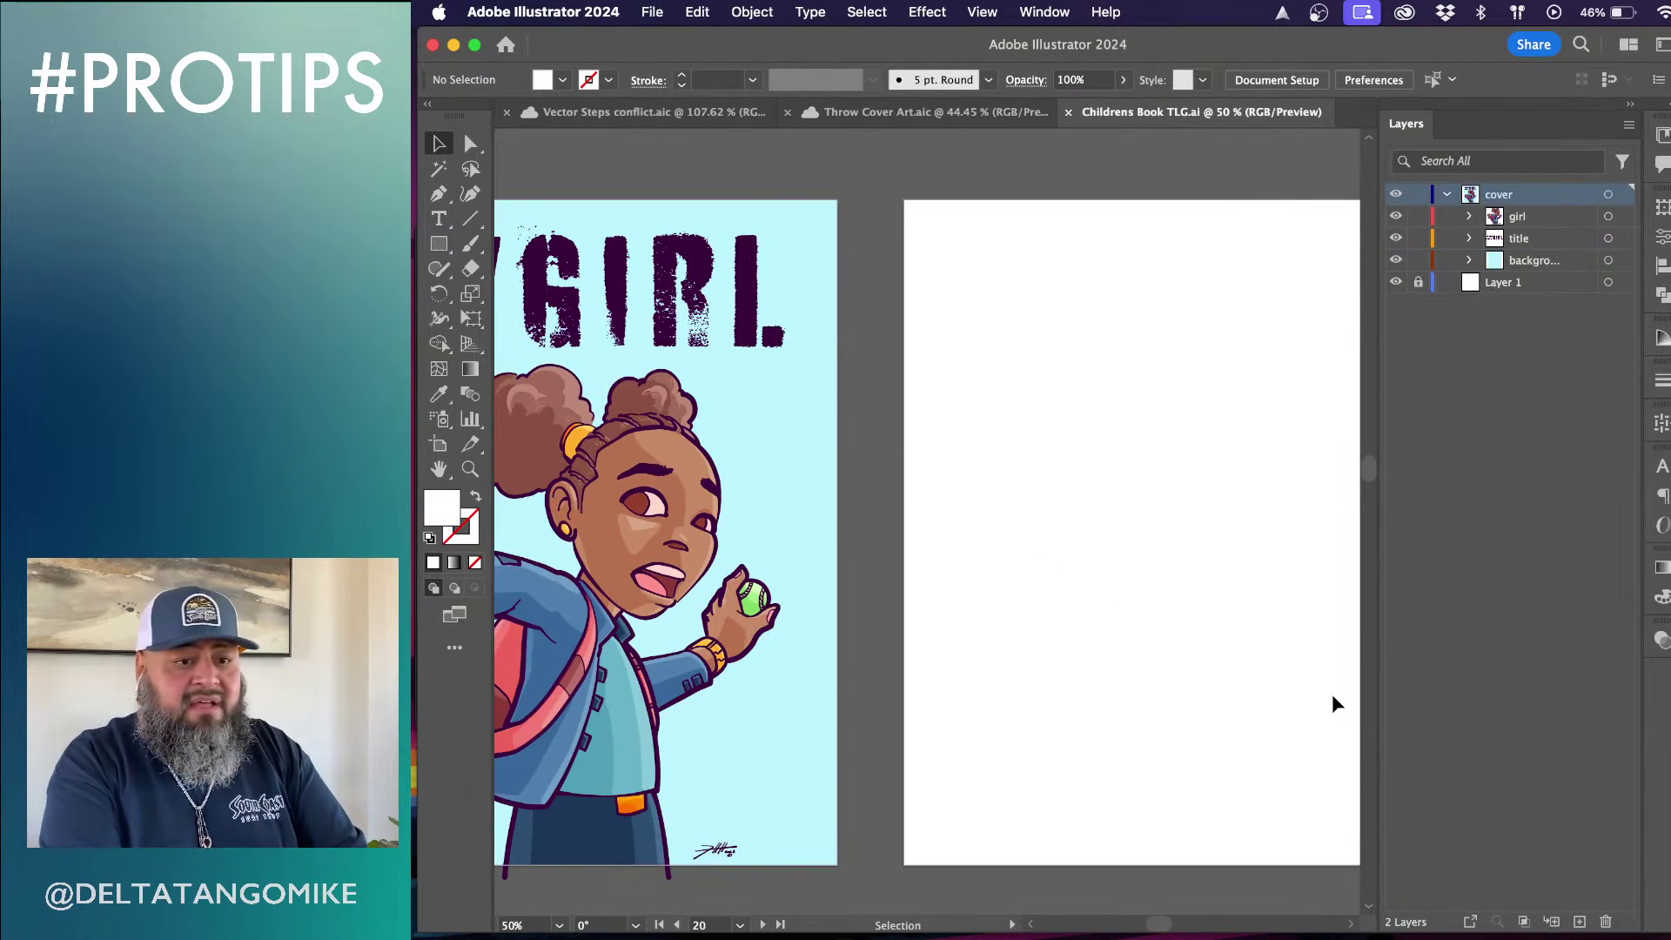
pyautogui.click(1580, 922)
pyautogui.click(438, 245)
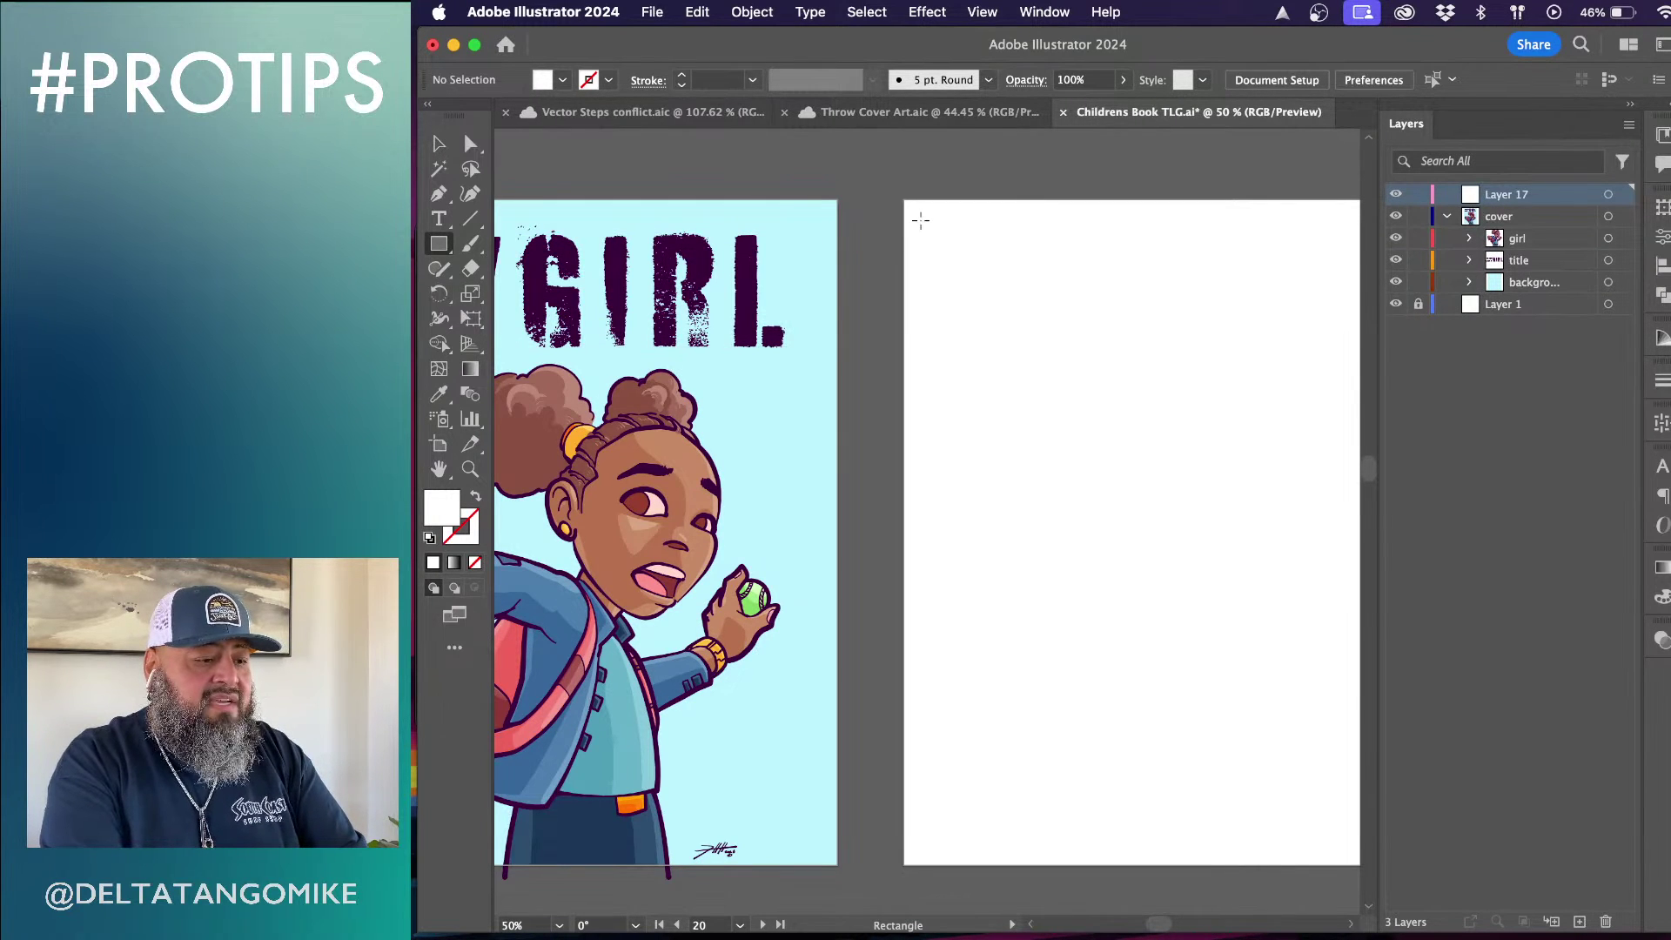
pyautogui.hscroll(3, 921, 220)
pyautogui.moveTo(777, 216); pyautogui.dragTo(1304, 875)
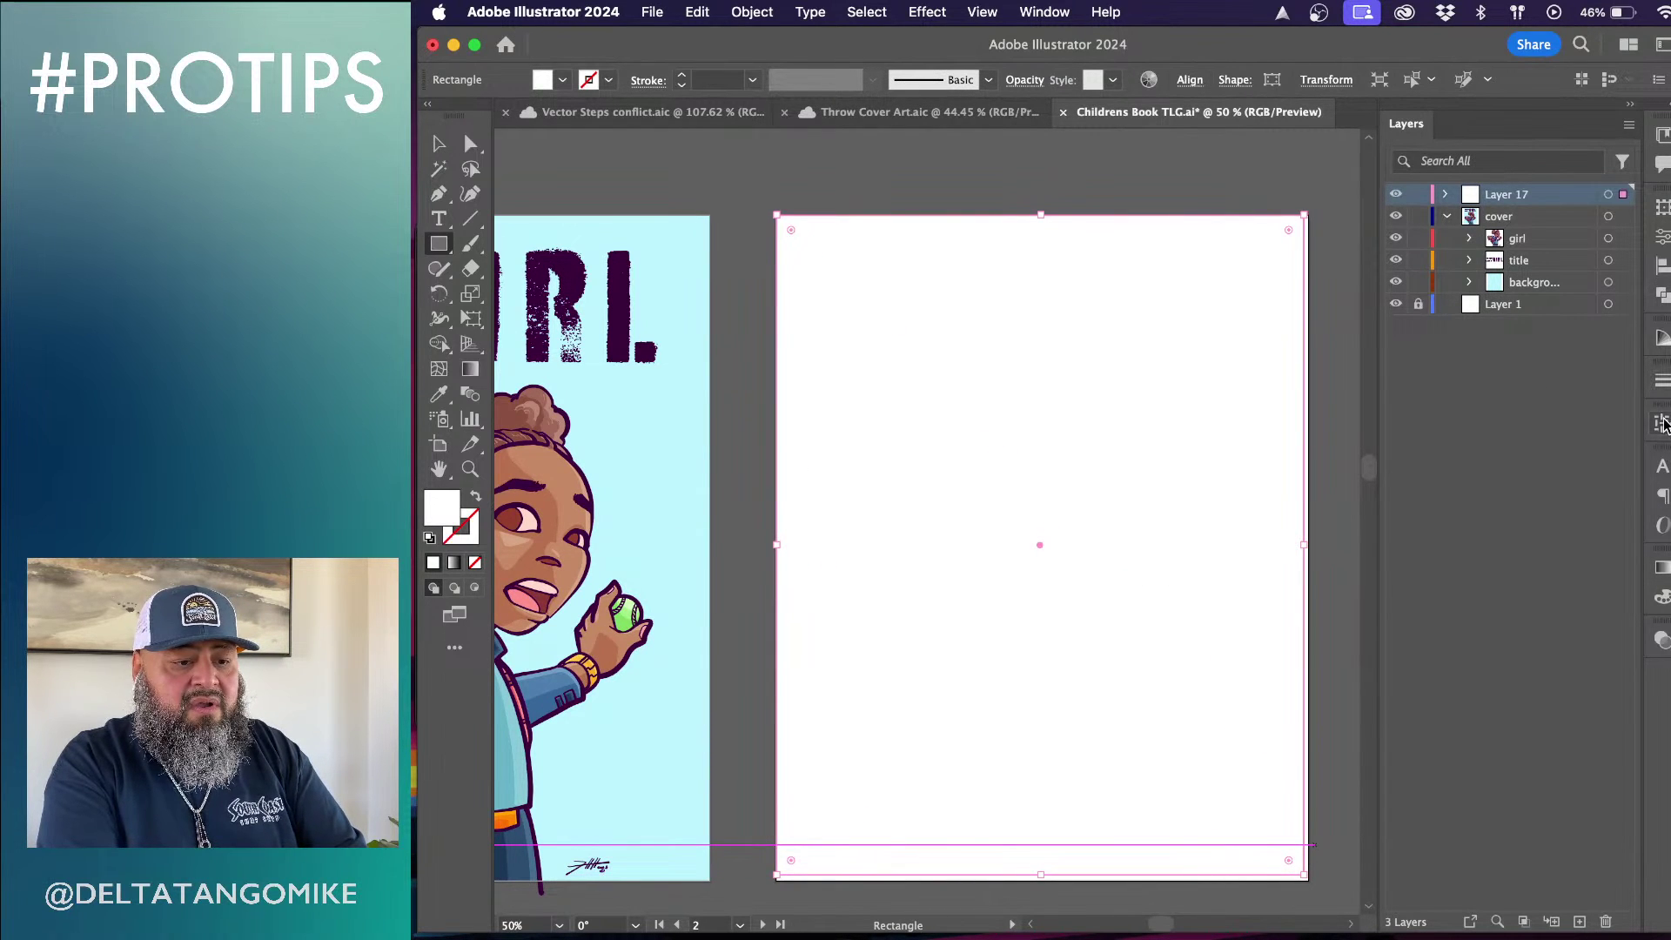
# Display Properties and detach it as a separate floating panel beside the layer list
pyautogui.click(1663, 424)
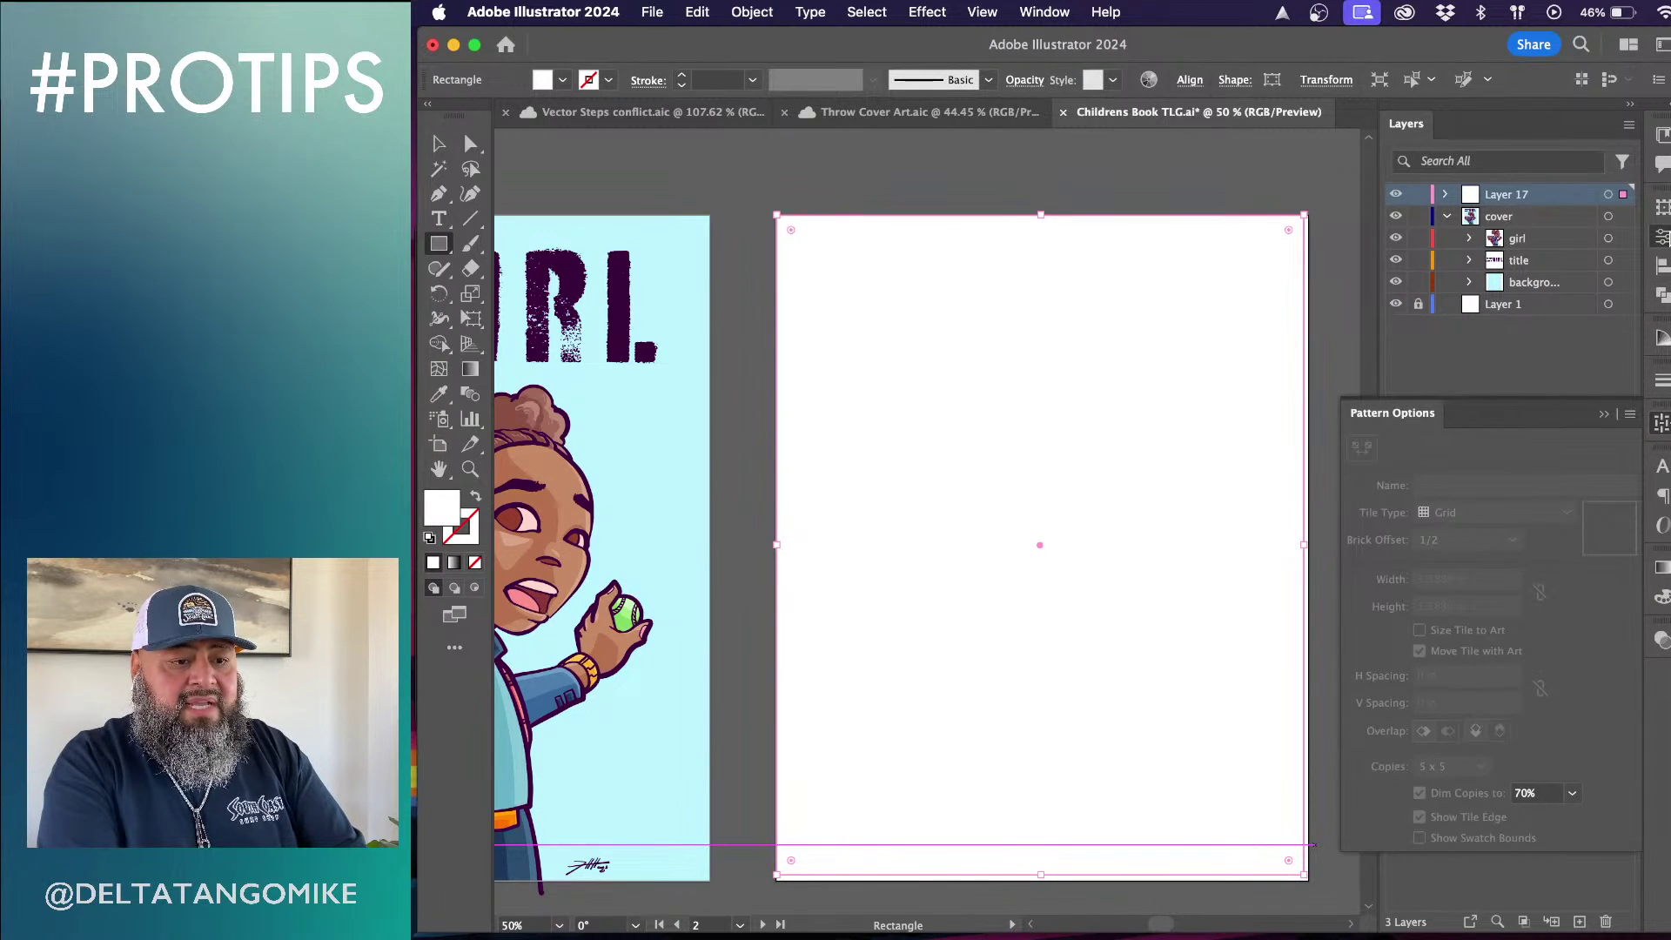
pyautogui.click(1663, 235)
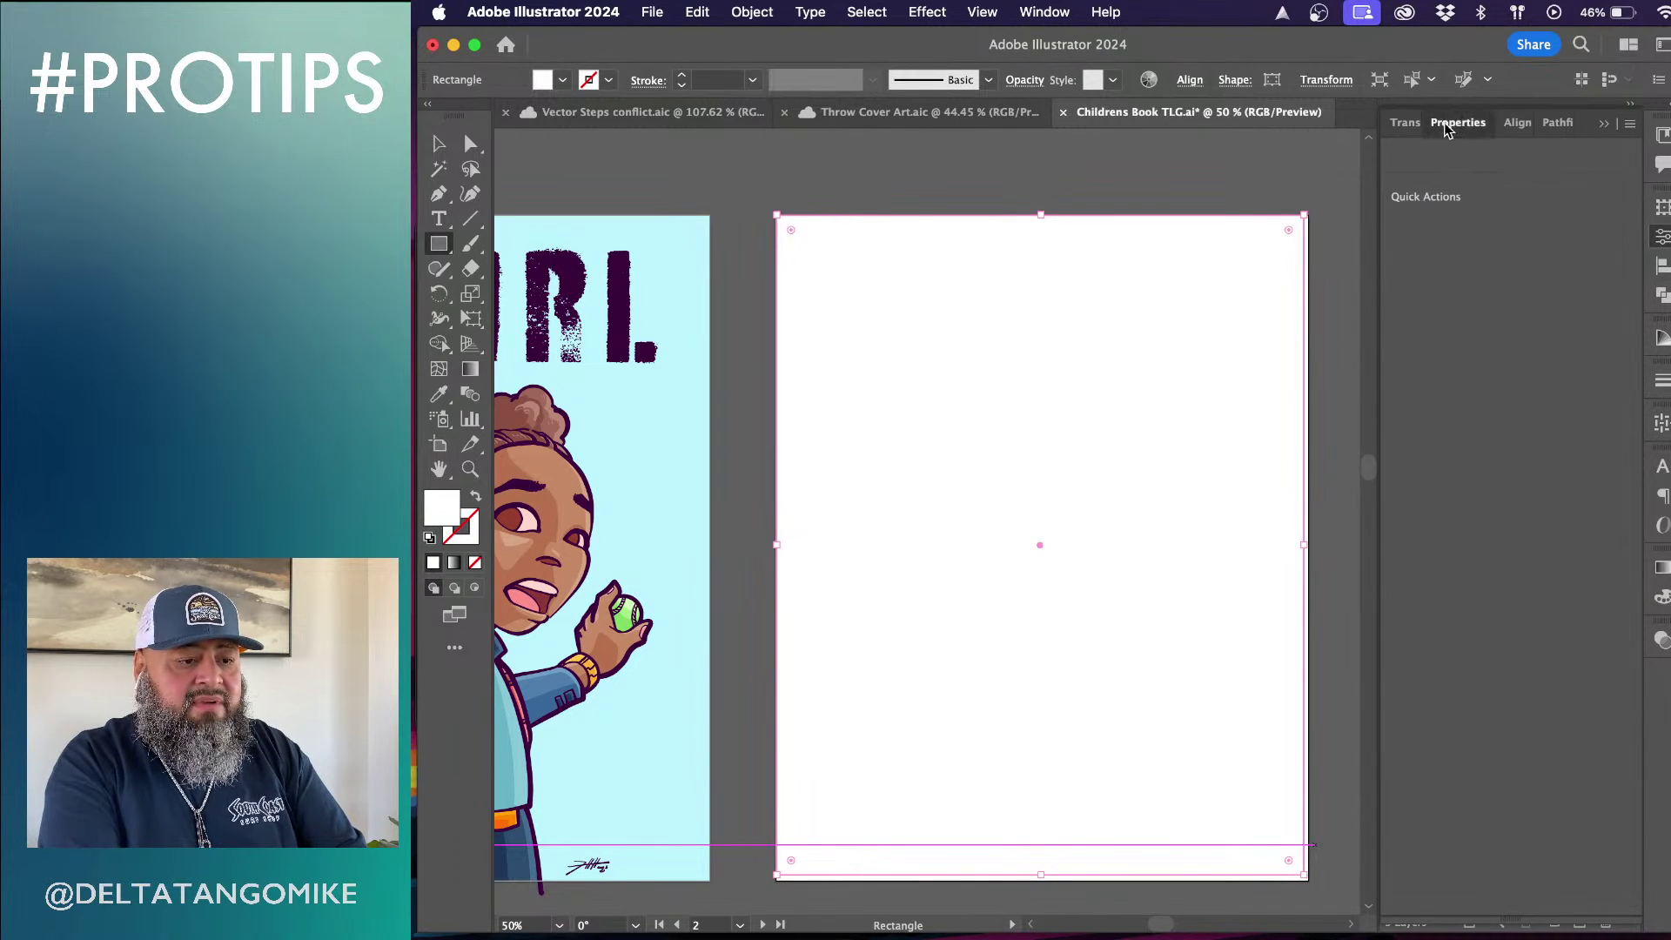
pyautogui.moveTo(1459, 123); pyautogui.dragTo(1208, 174)
# Try to start a vector generation prompt for the rectangle on the second artboard
pyautogui.press('v')
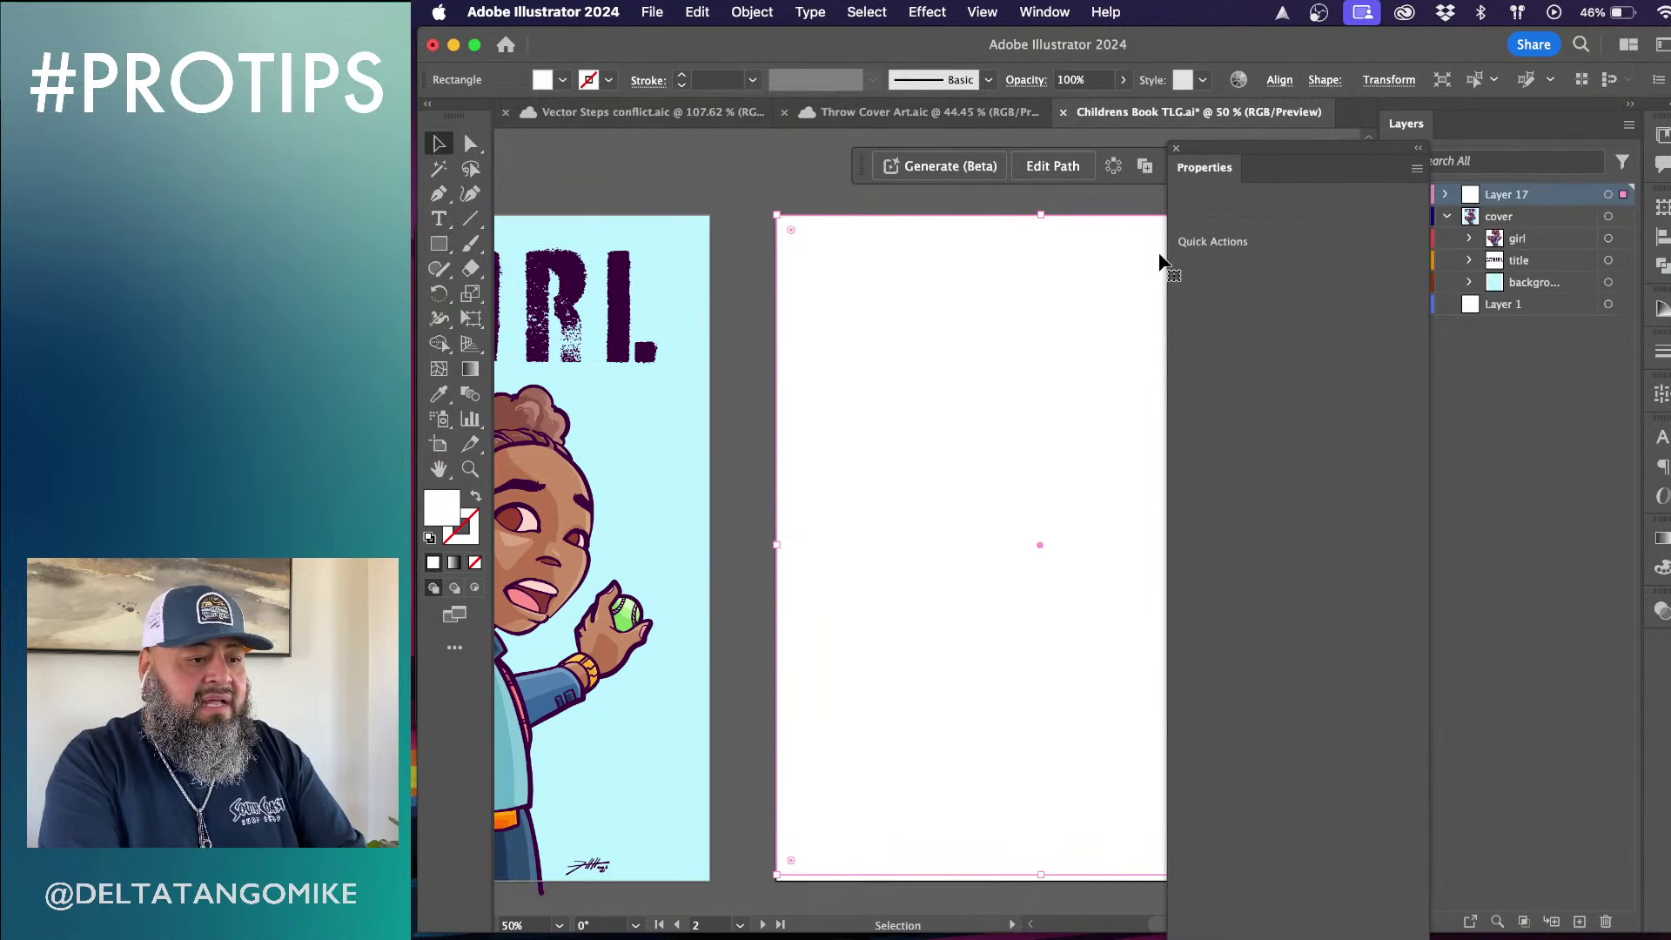
pyautogui.click(963, 168)
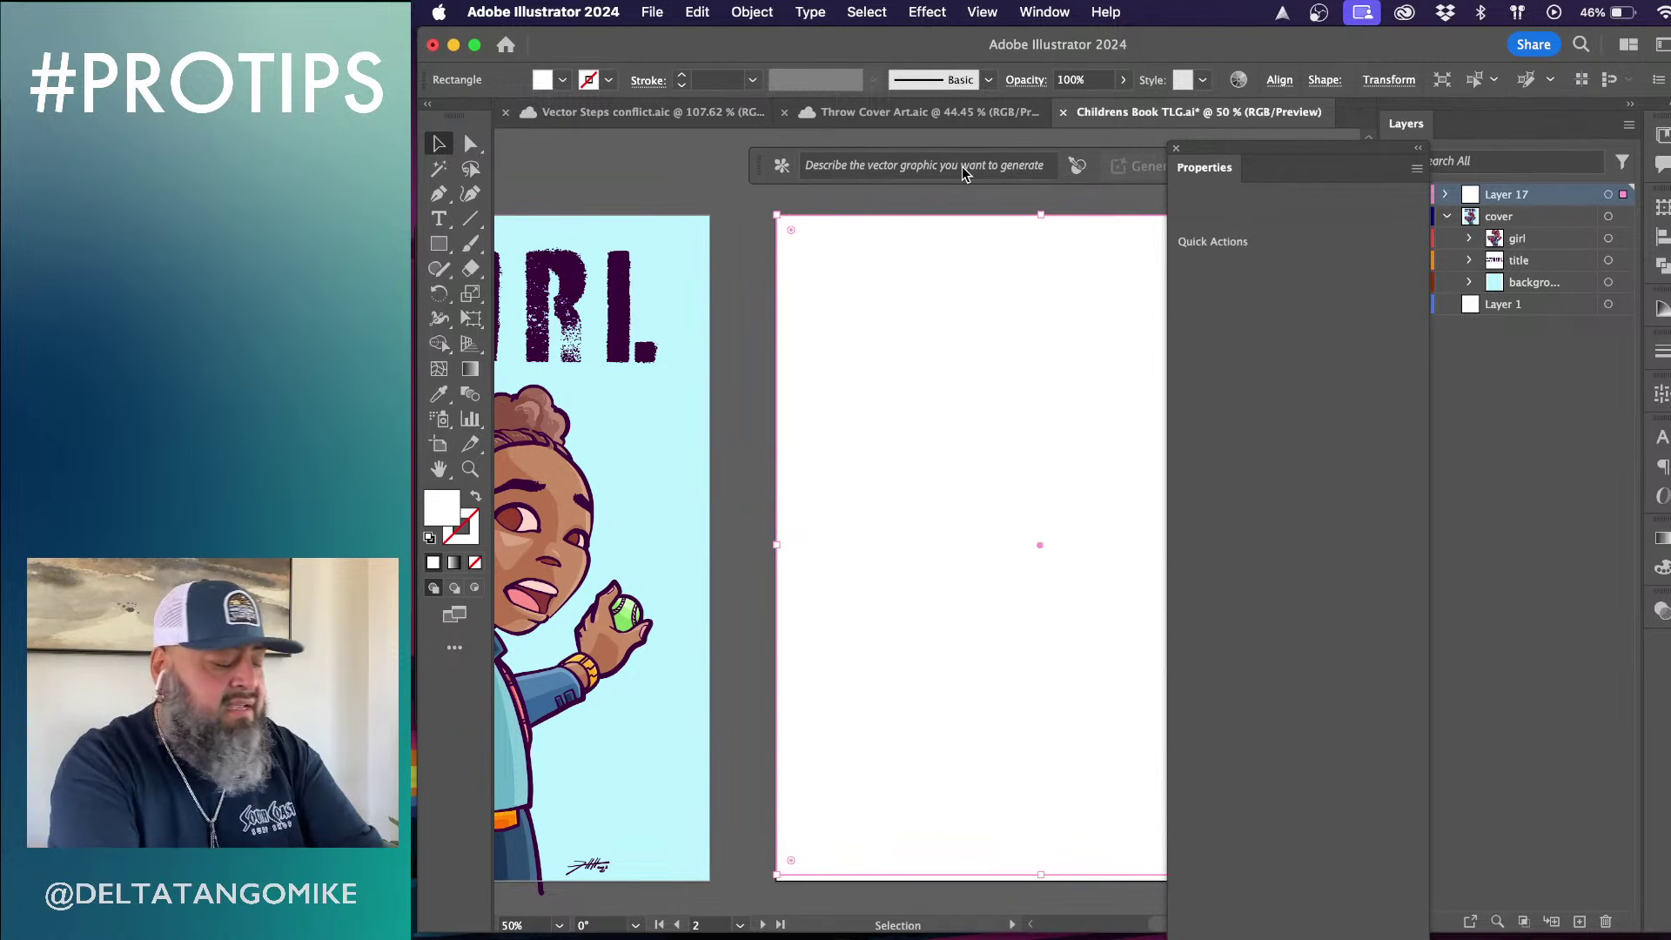
pyautogui.press('a')
pyautogui.click(962, 169)
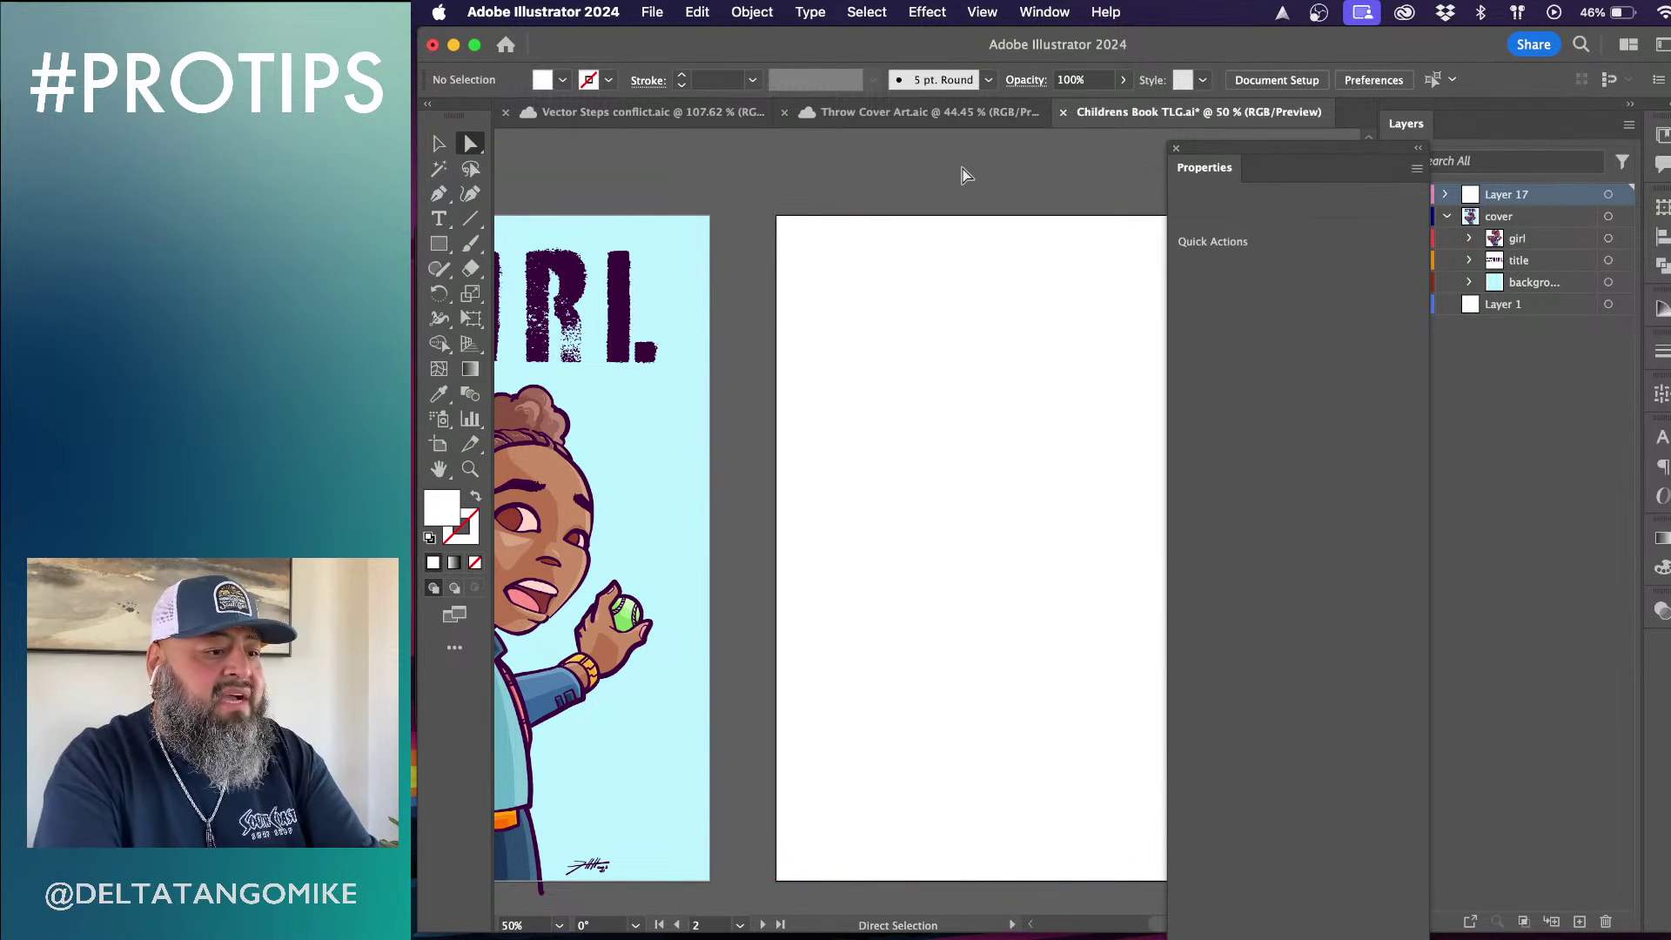